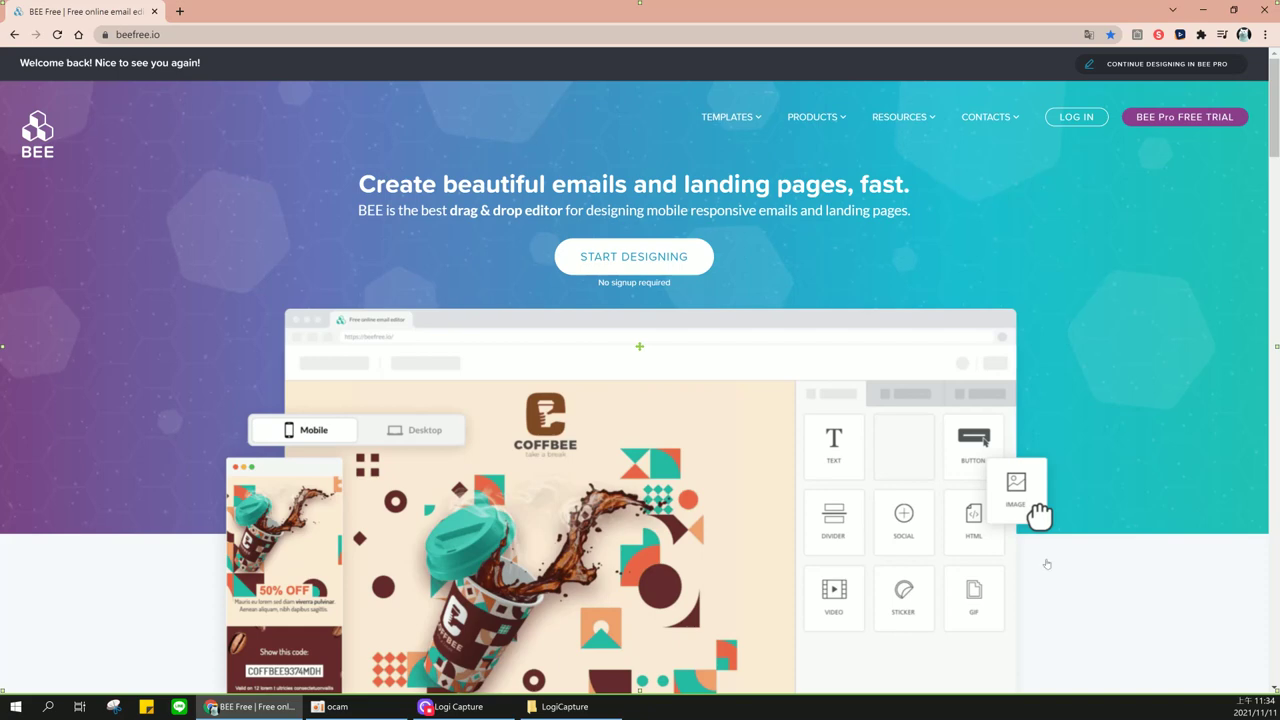
Sign up for the BEE Pro free trial with the second listed Google account
left_click_drag(164, 35, 116, 35)
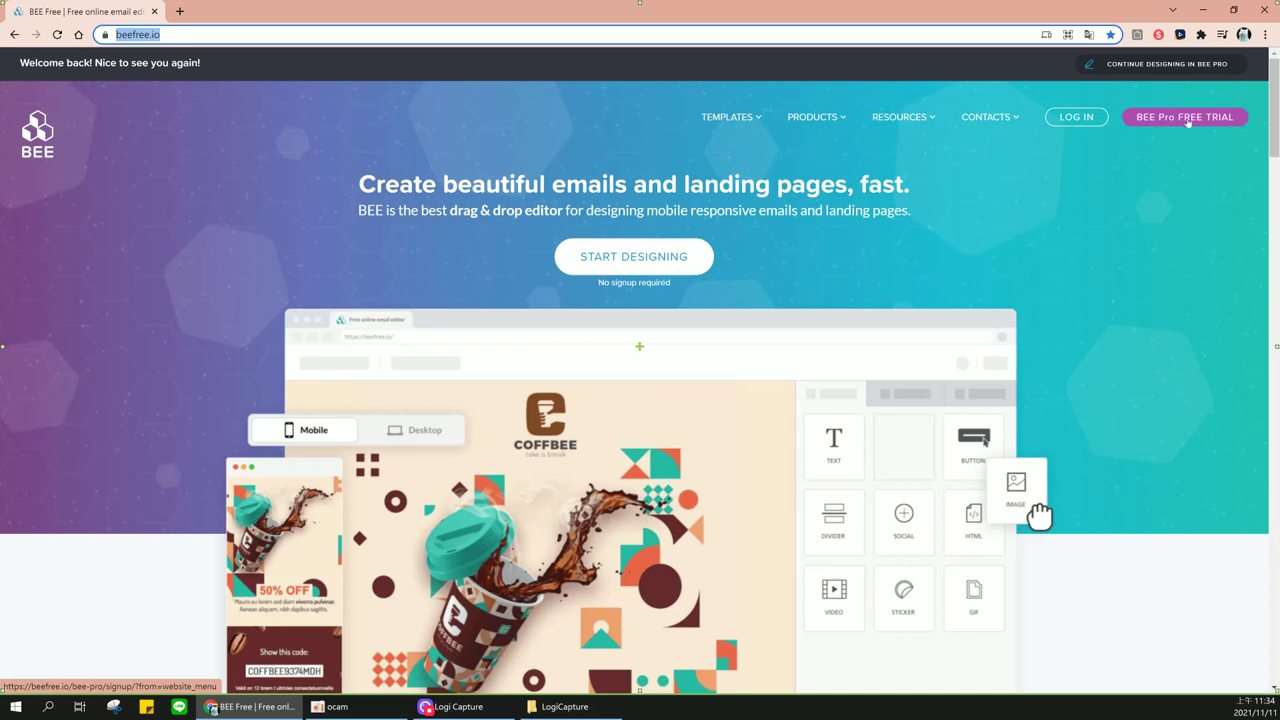
left_click(1157, 119)
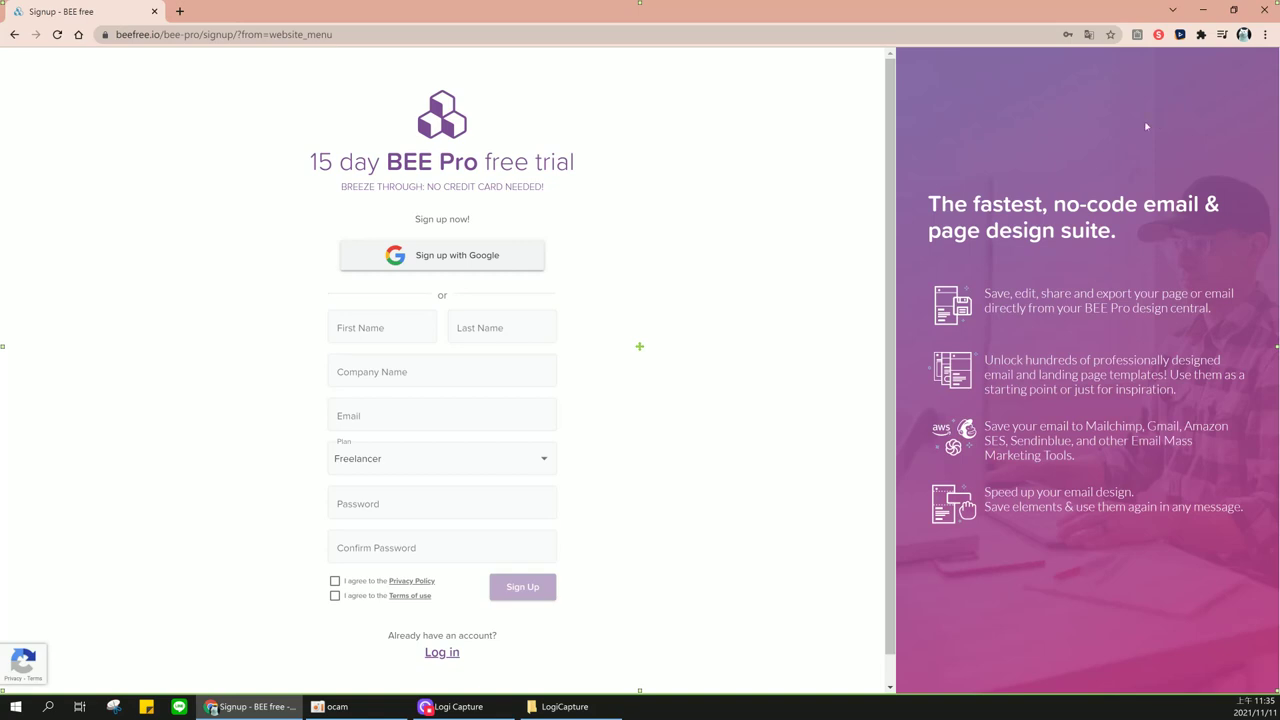
left_click(502, 257)
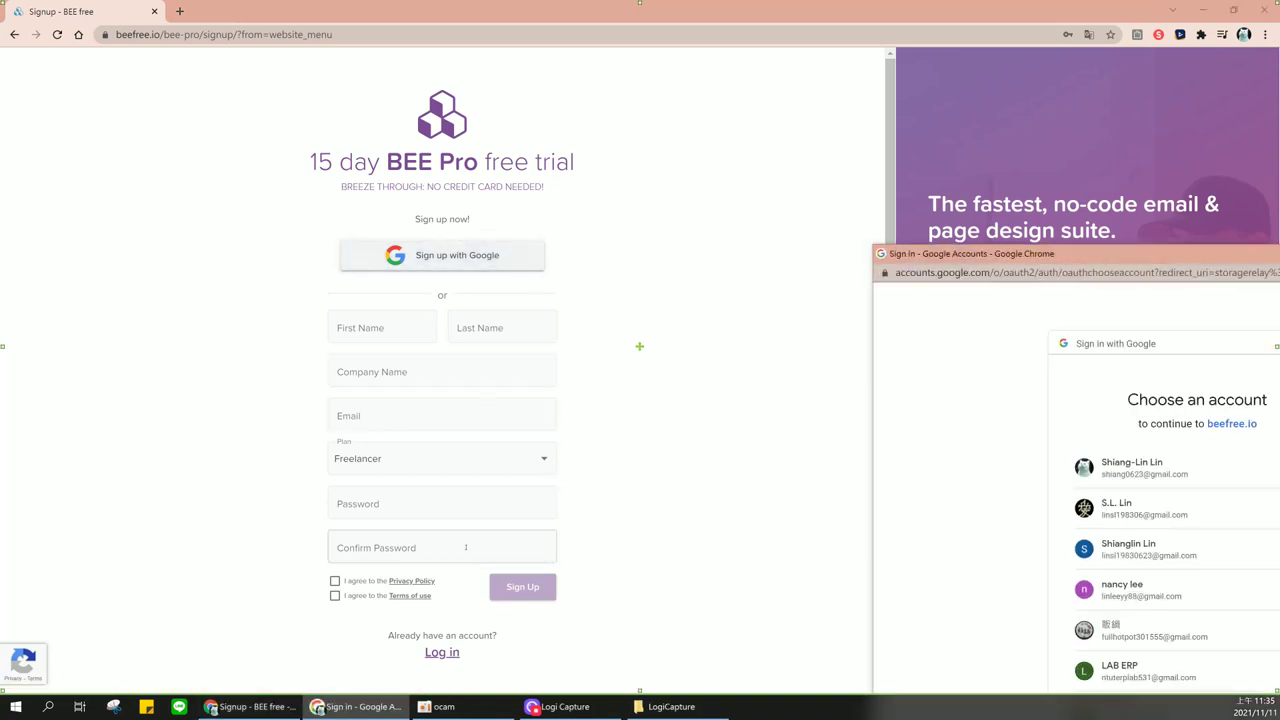
left_click_drag(1108, 260, 820, 76)
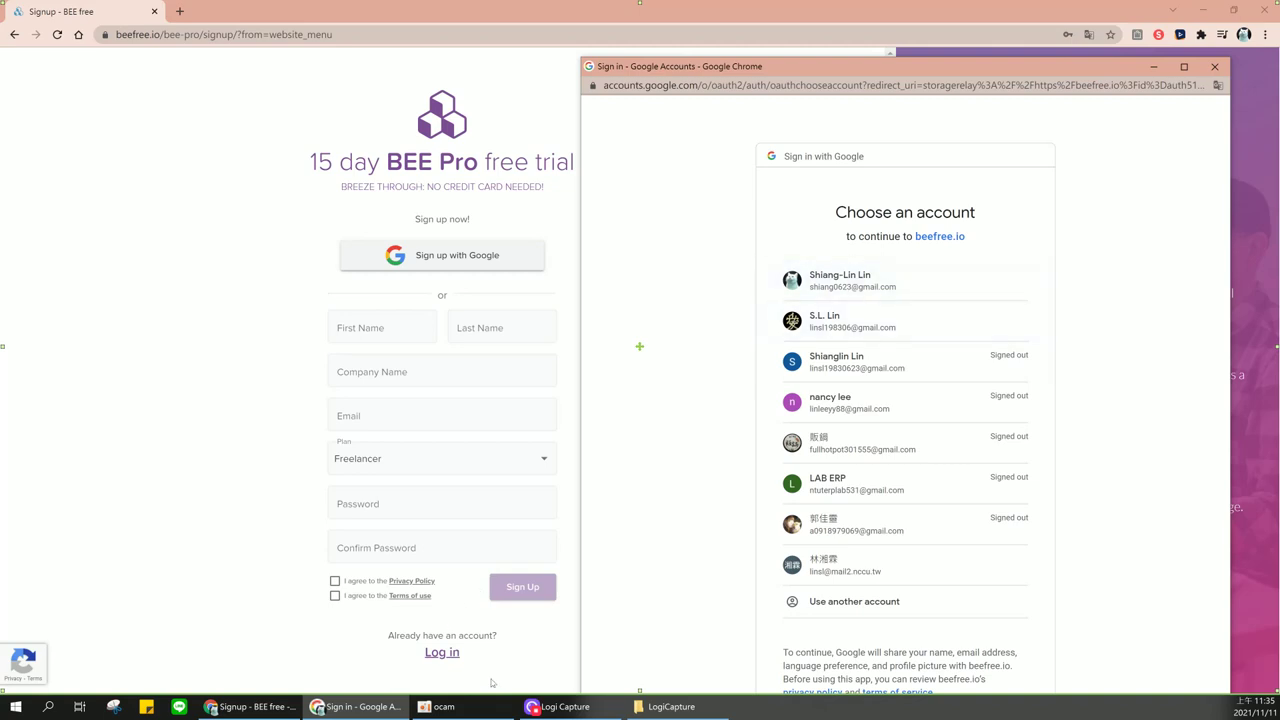
left_click(878, 320)
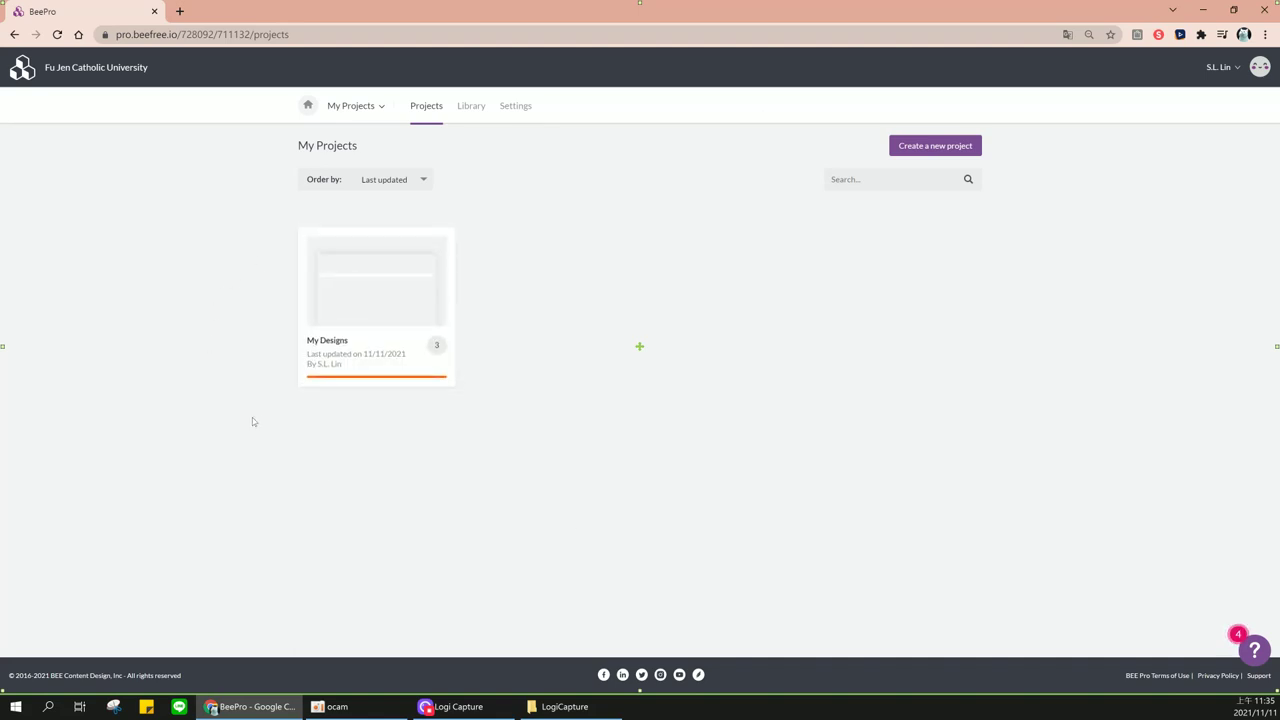
Open the My Designs project and create a new email there, starting from scratch
mouse_move(320, 323)
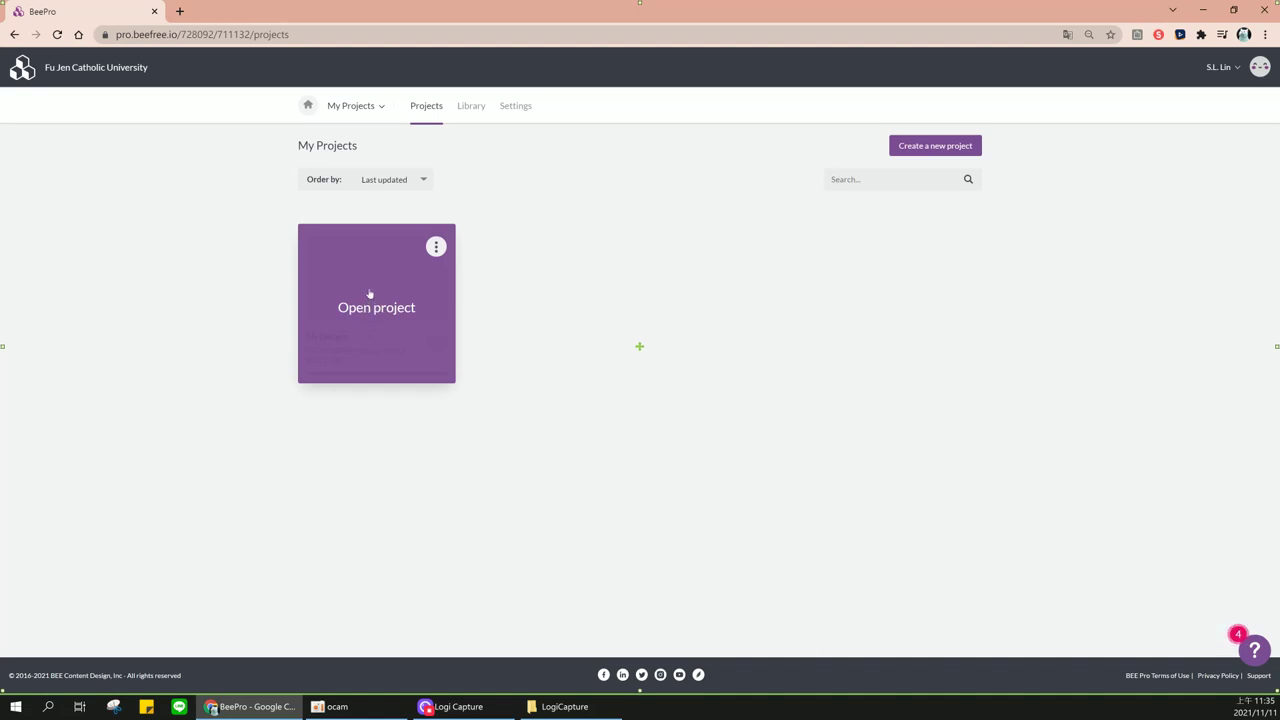
left_click(362, 308)
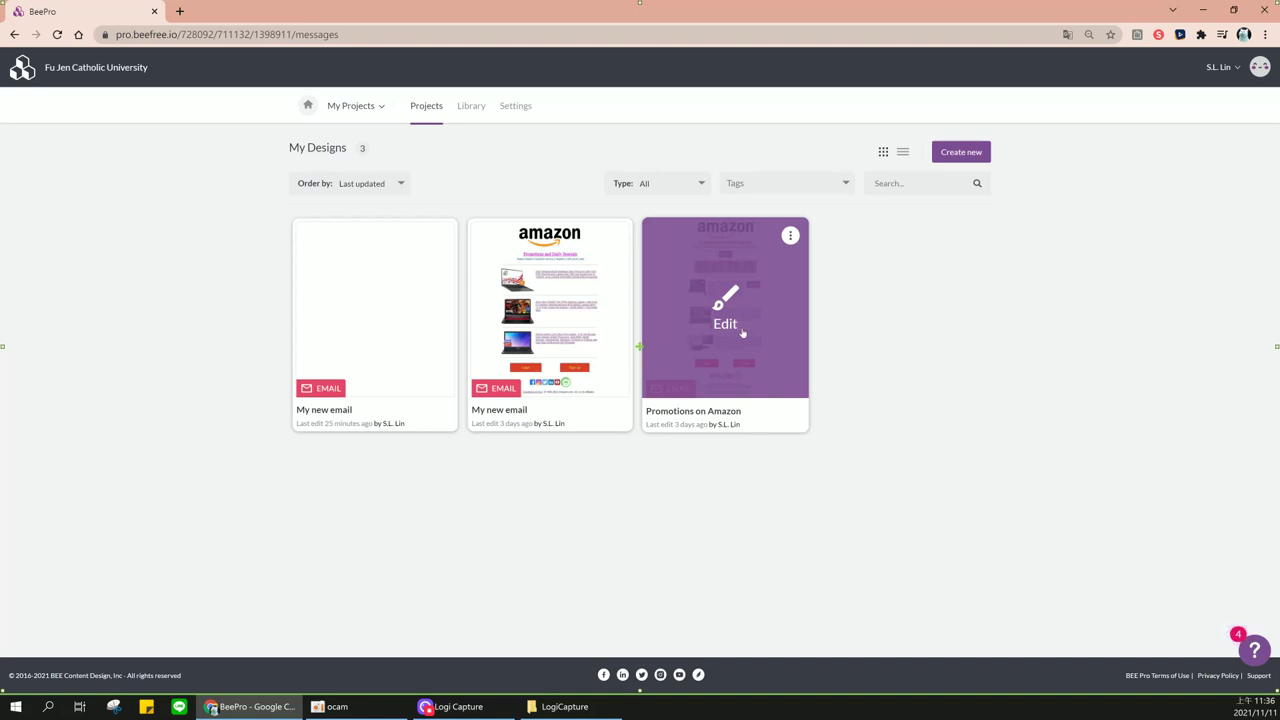
left_click(960, 153)
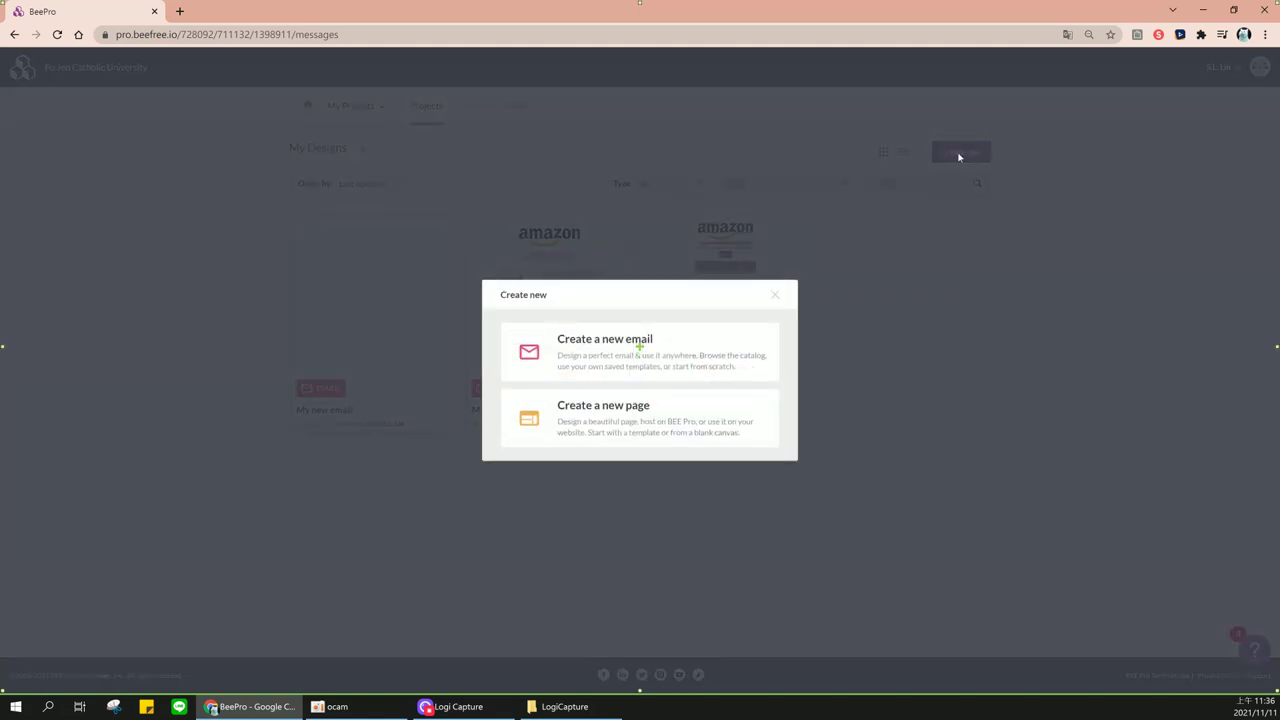
left_click(604, 356)
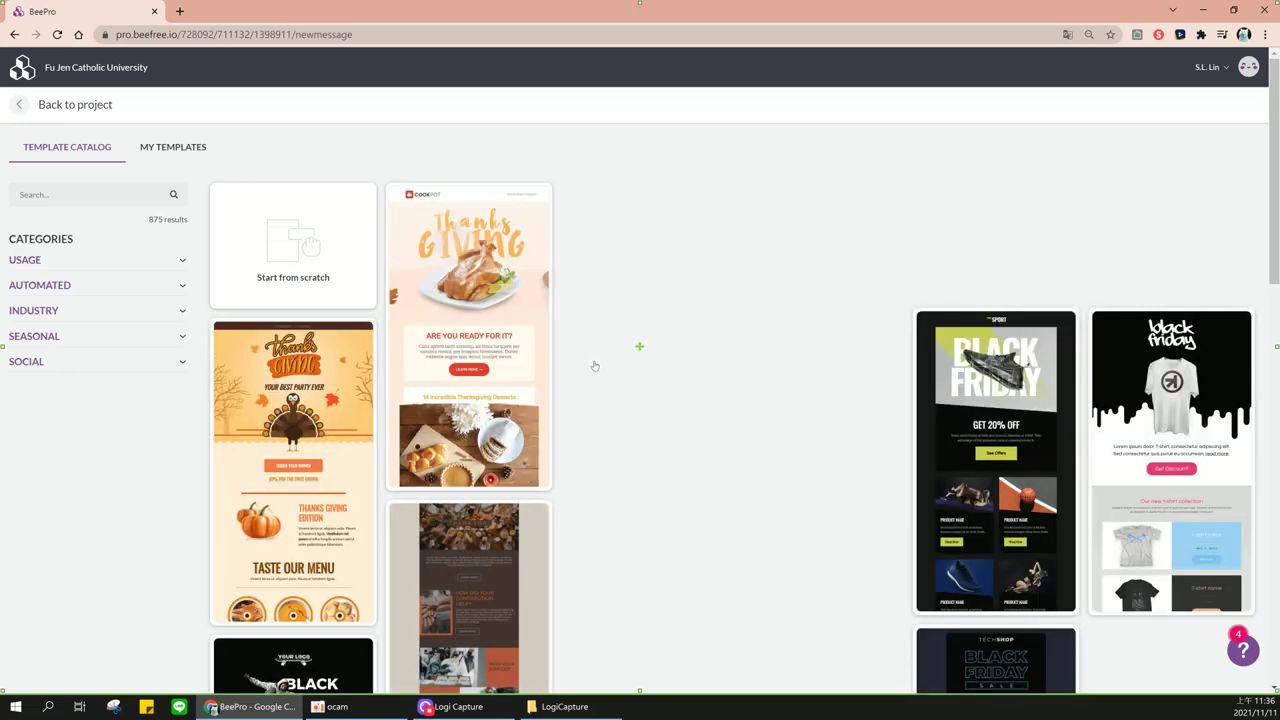
mouse_move(302, 284)
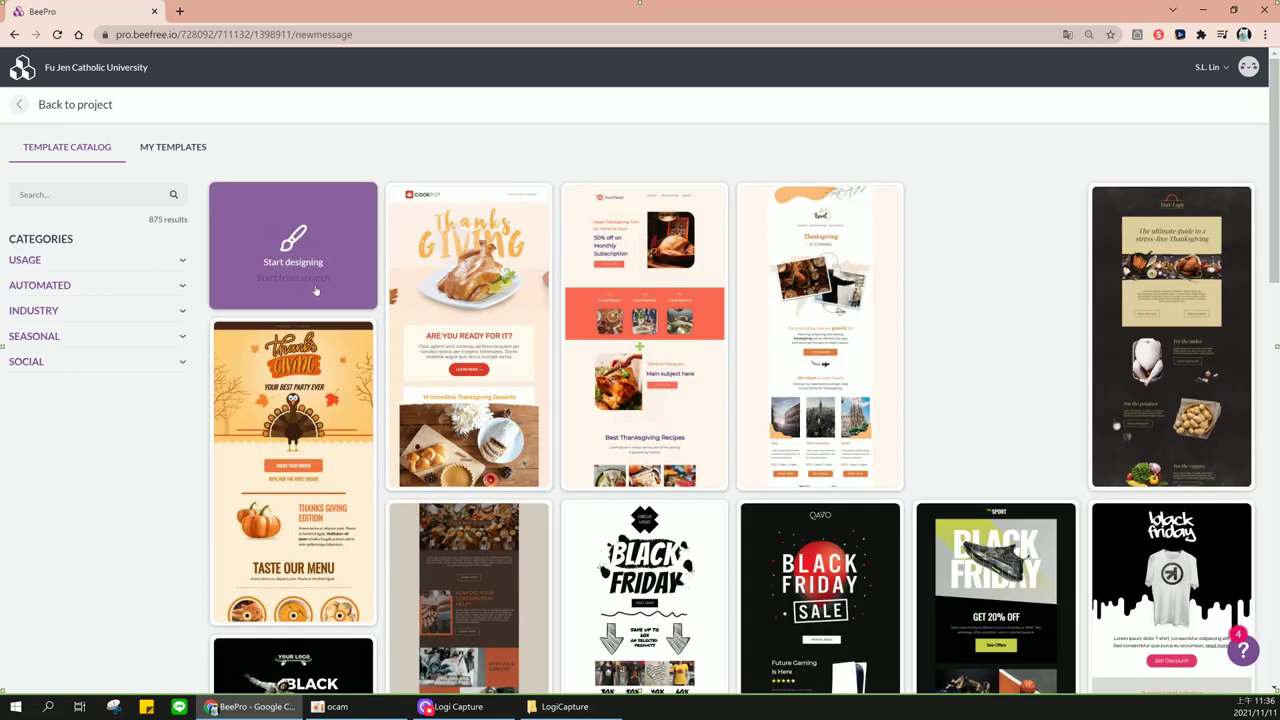
left_click(298, 280)
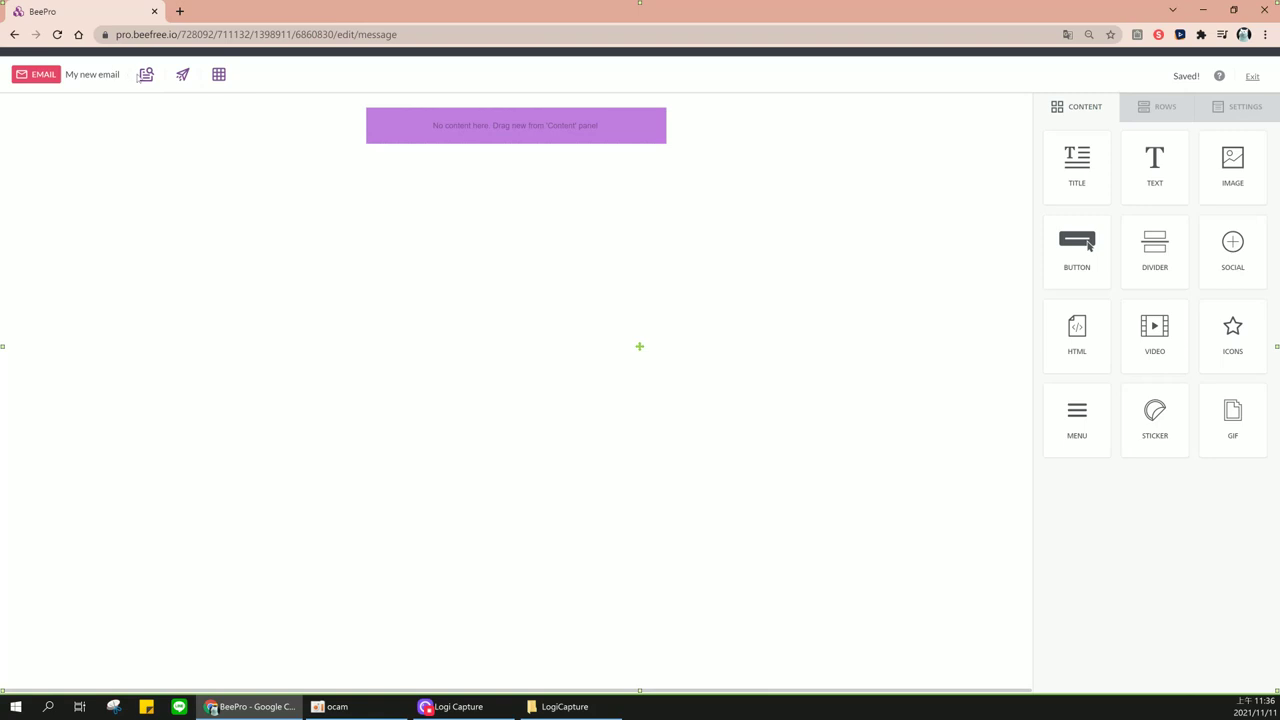
Preview the blank email in desktop and mobile views, then return to the editor
left_click(145, 75)
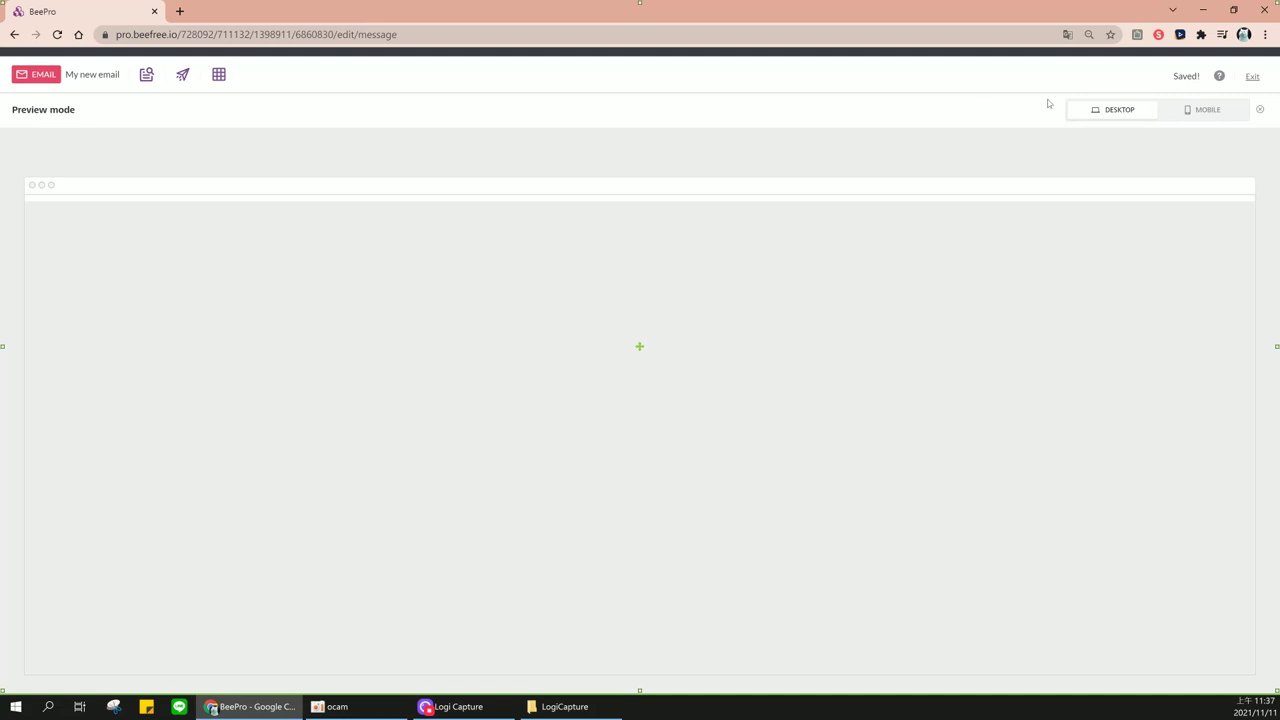
left_click(1182, 108)
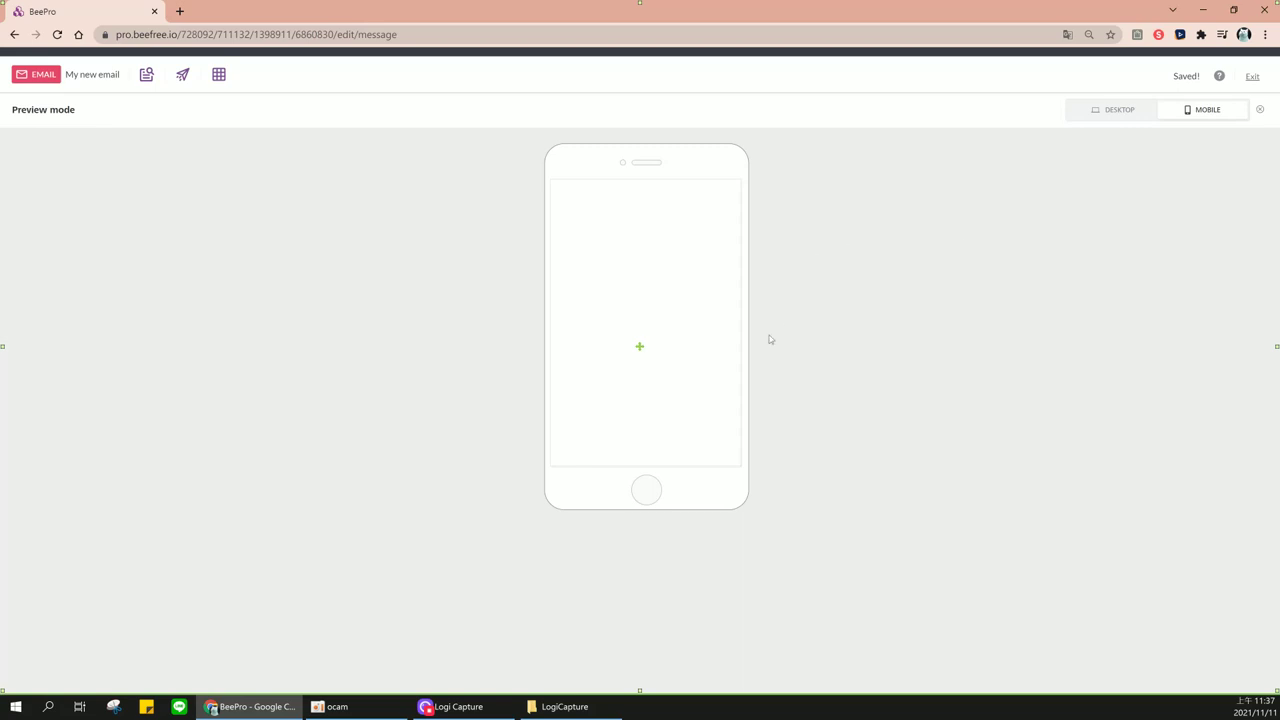
left_click(1114, 109)
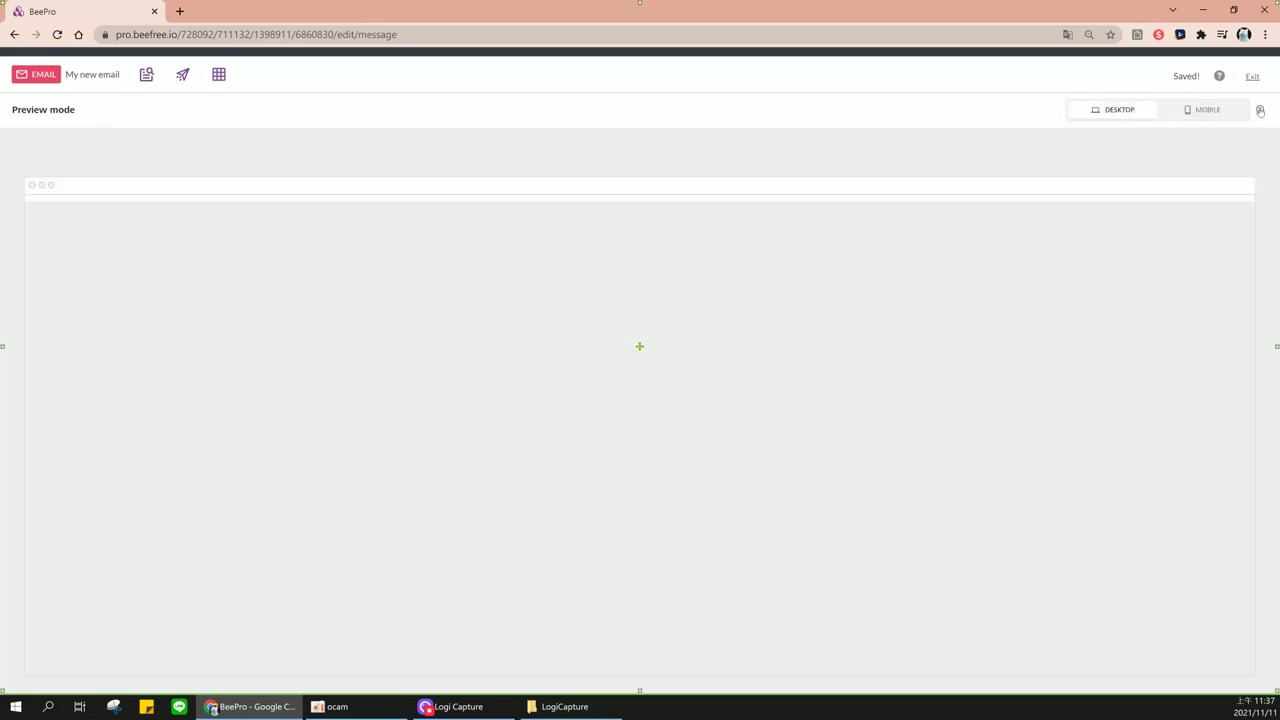
left_click(1260, 109)
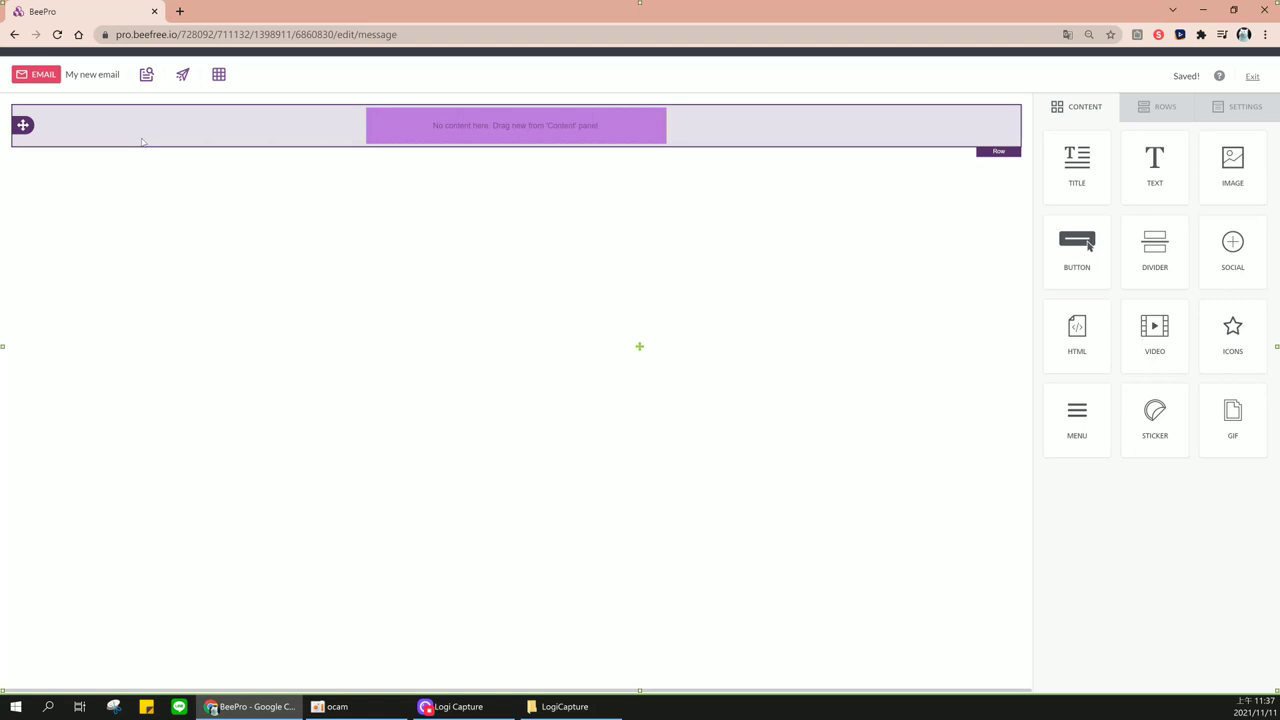
View the test email dialog without sending anything, and toggle the display of the email's structure
left_click(182, 83)
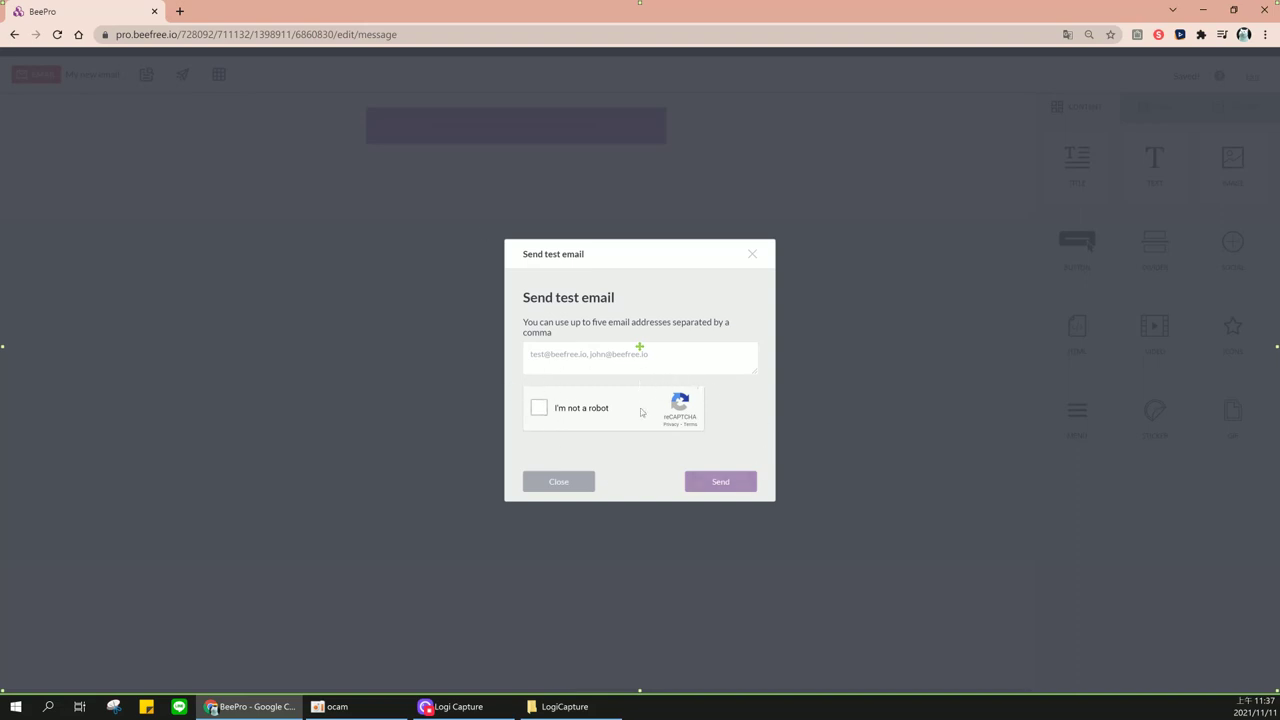
left_click(754, 252)
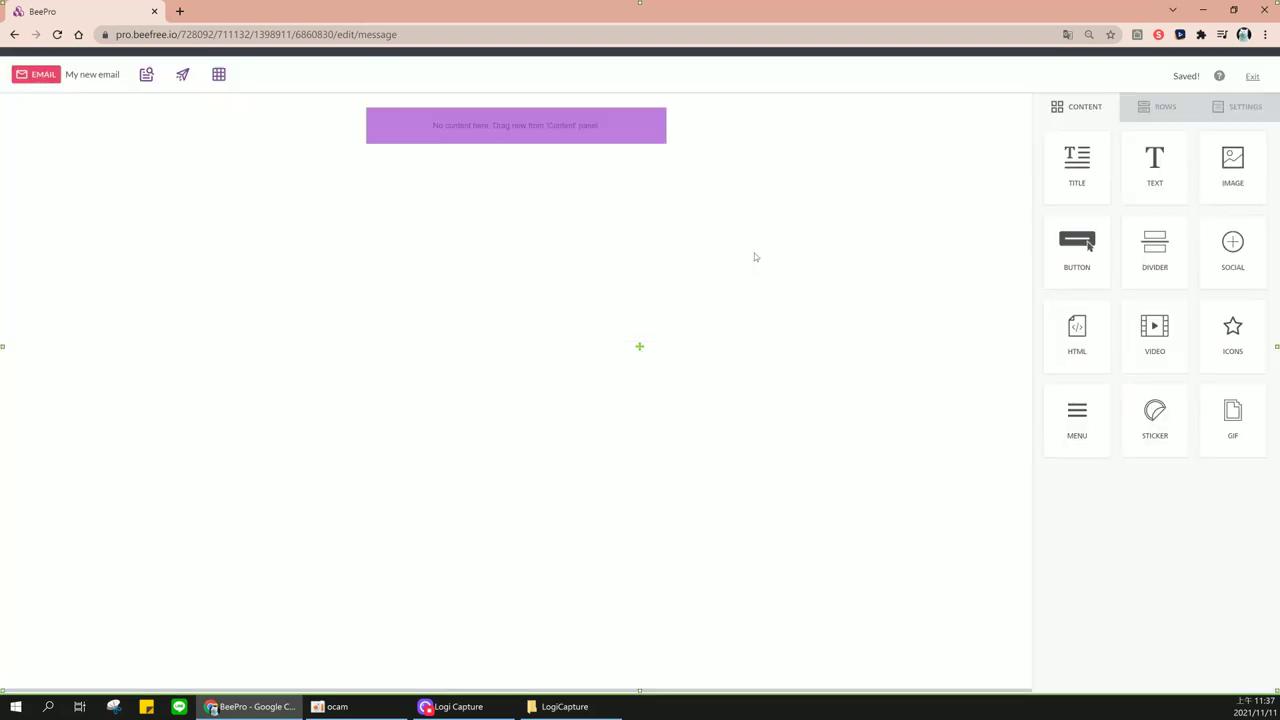
left_click(218, 80)
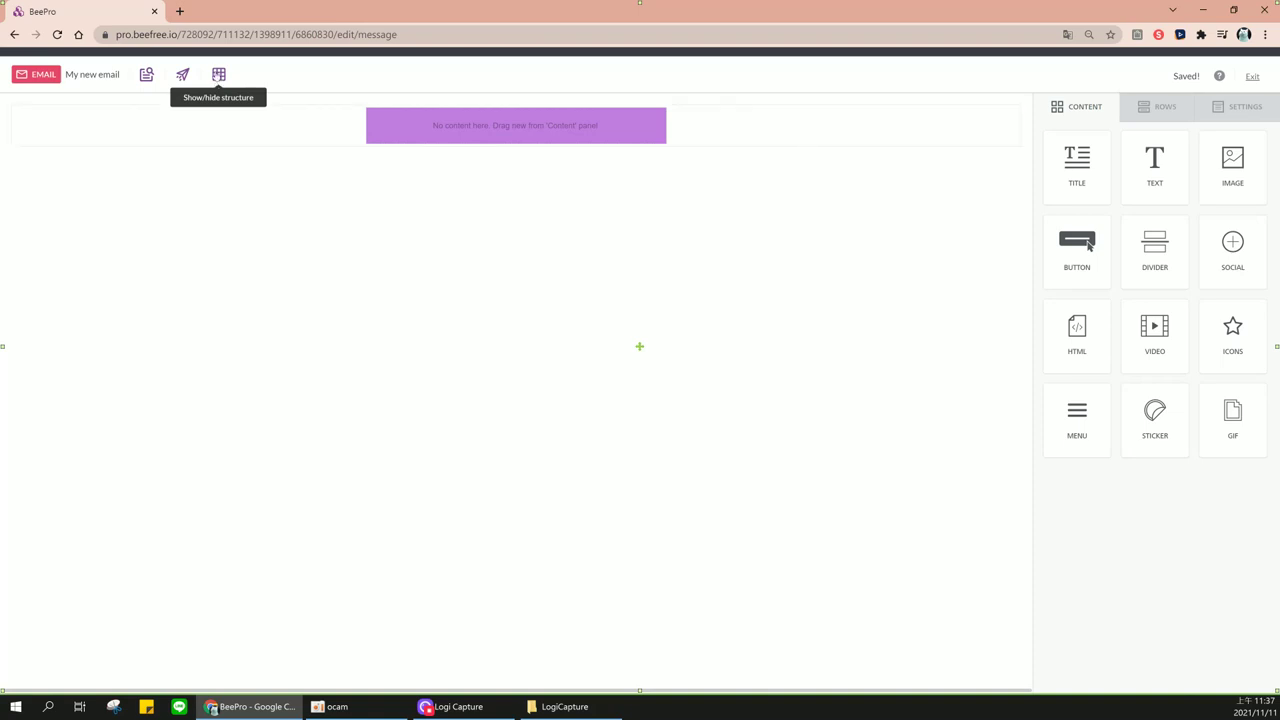
left_click(218, 78)
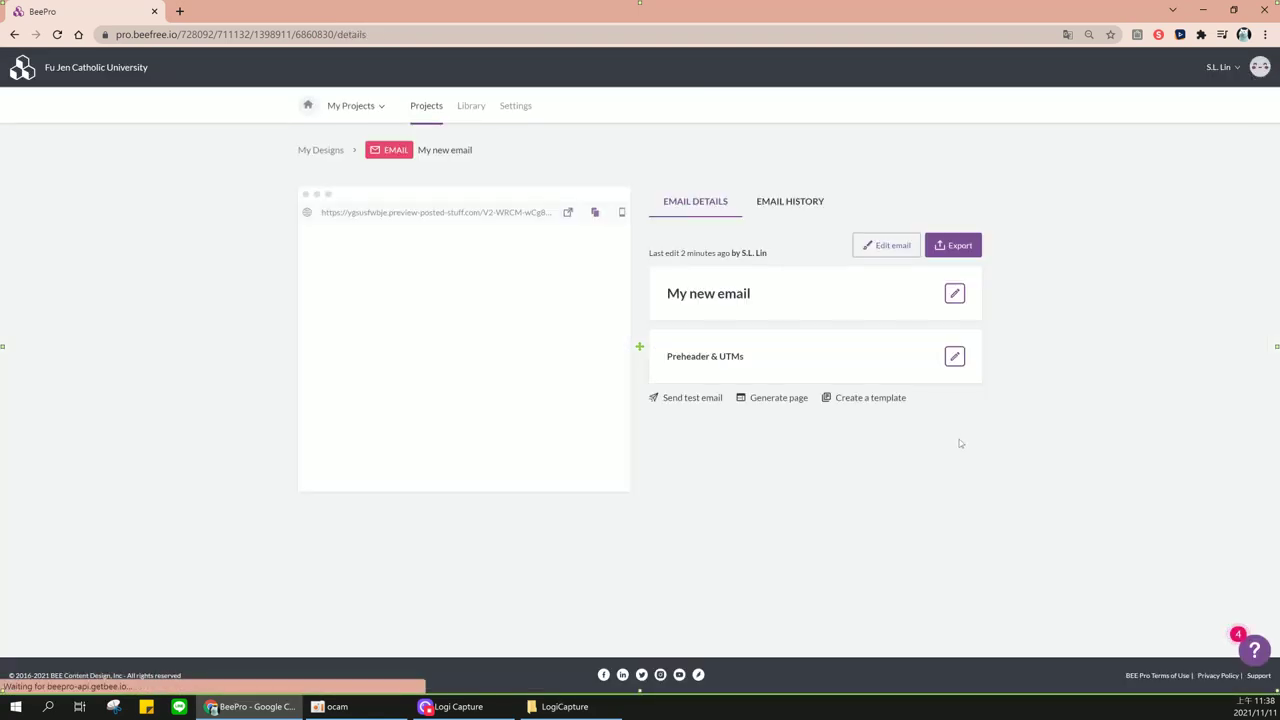
Reopen the email for editing and examine its row layouts and general settings
left_click(894, 255)
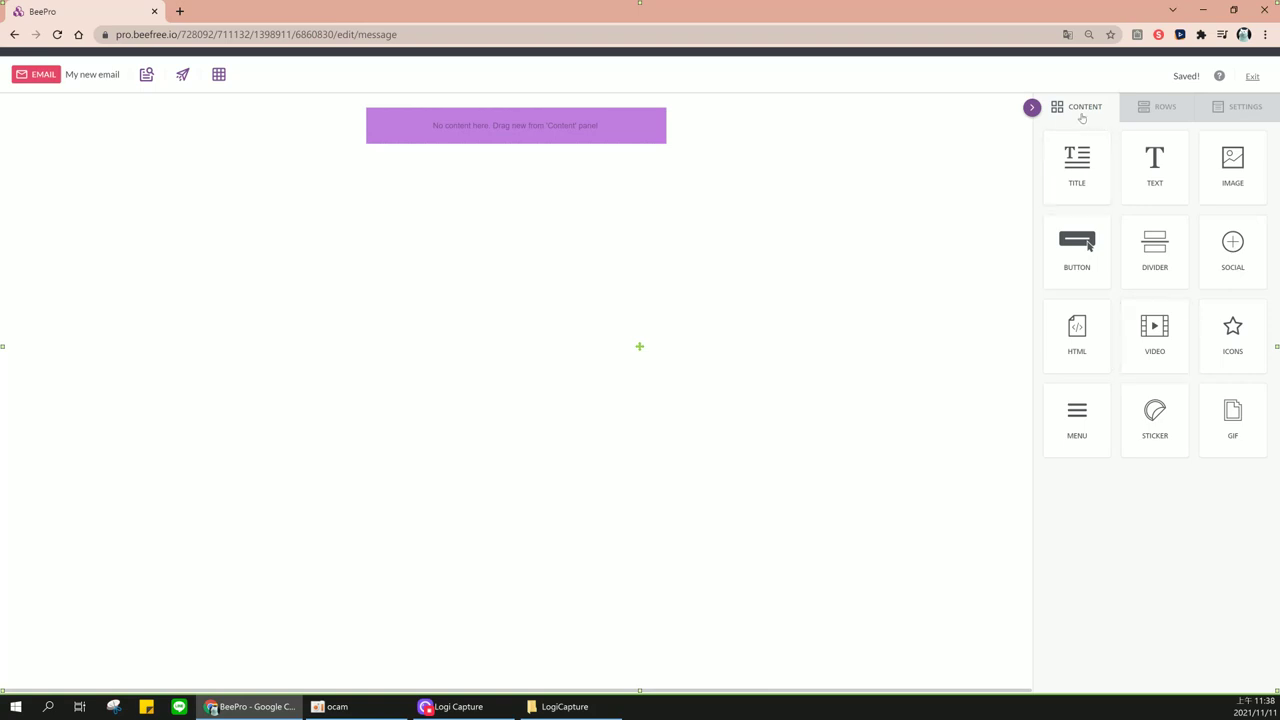
left_click(1153, 112)
left_click(1217, 110)
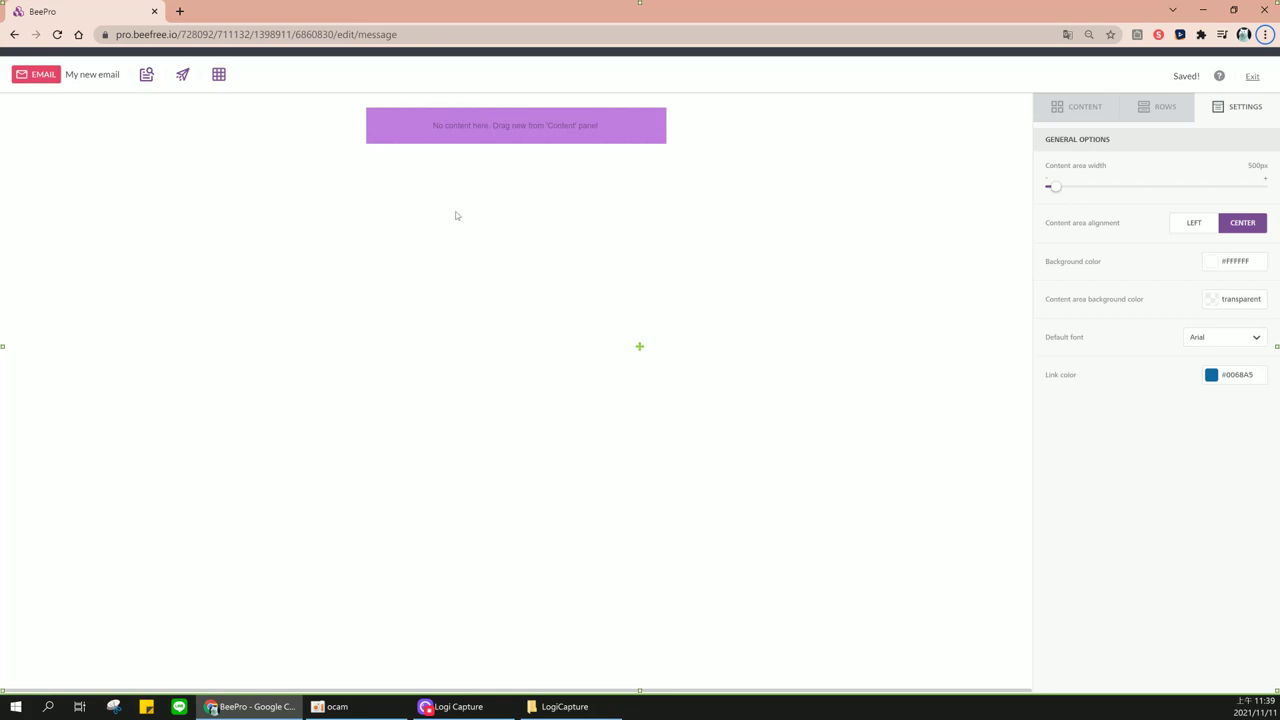
Search Google for Amazon in a new browser tab and open the official Amazon site
left_click(179, 11)
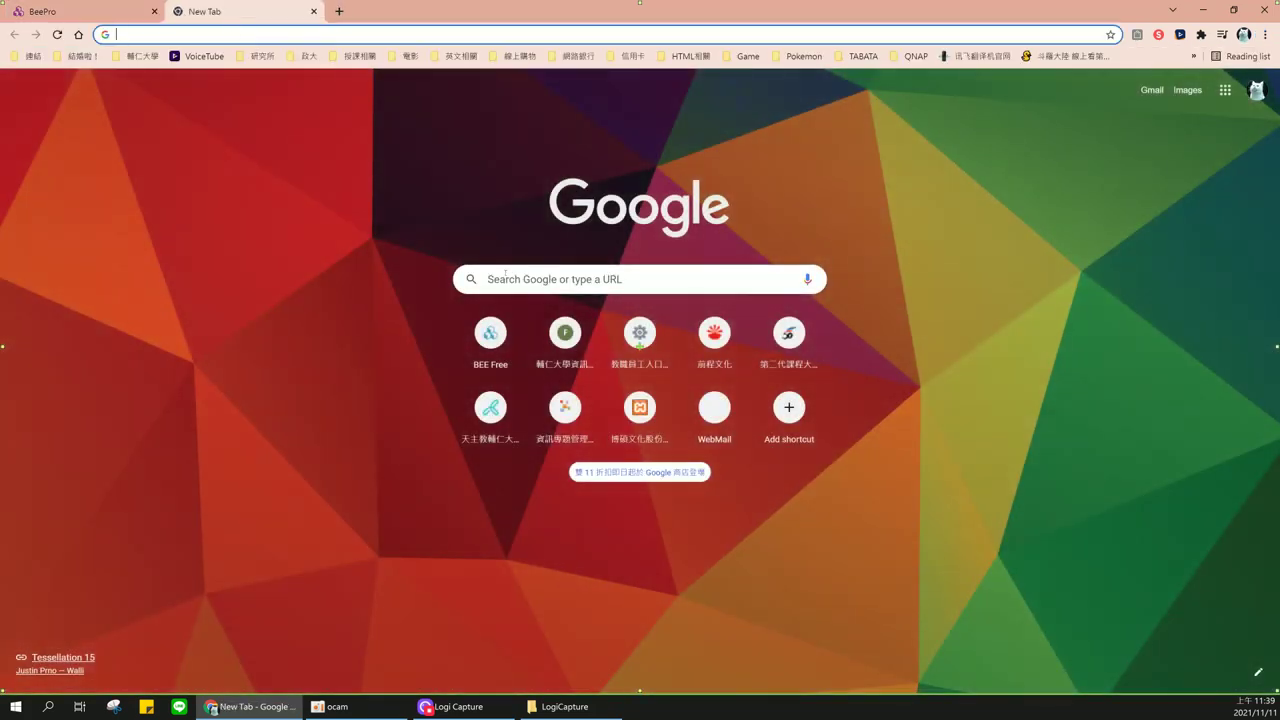
left_click(505, 273)
type("Ama")
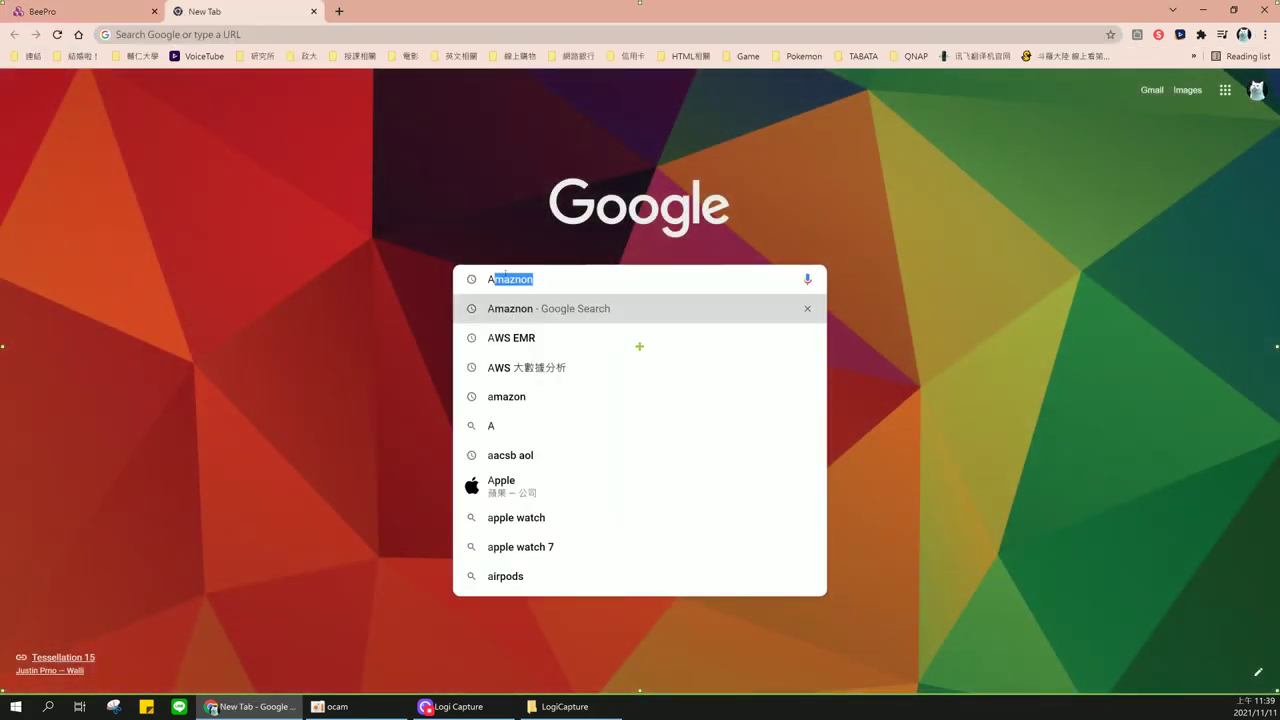
type("zno")
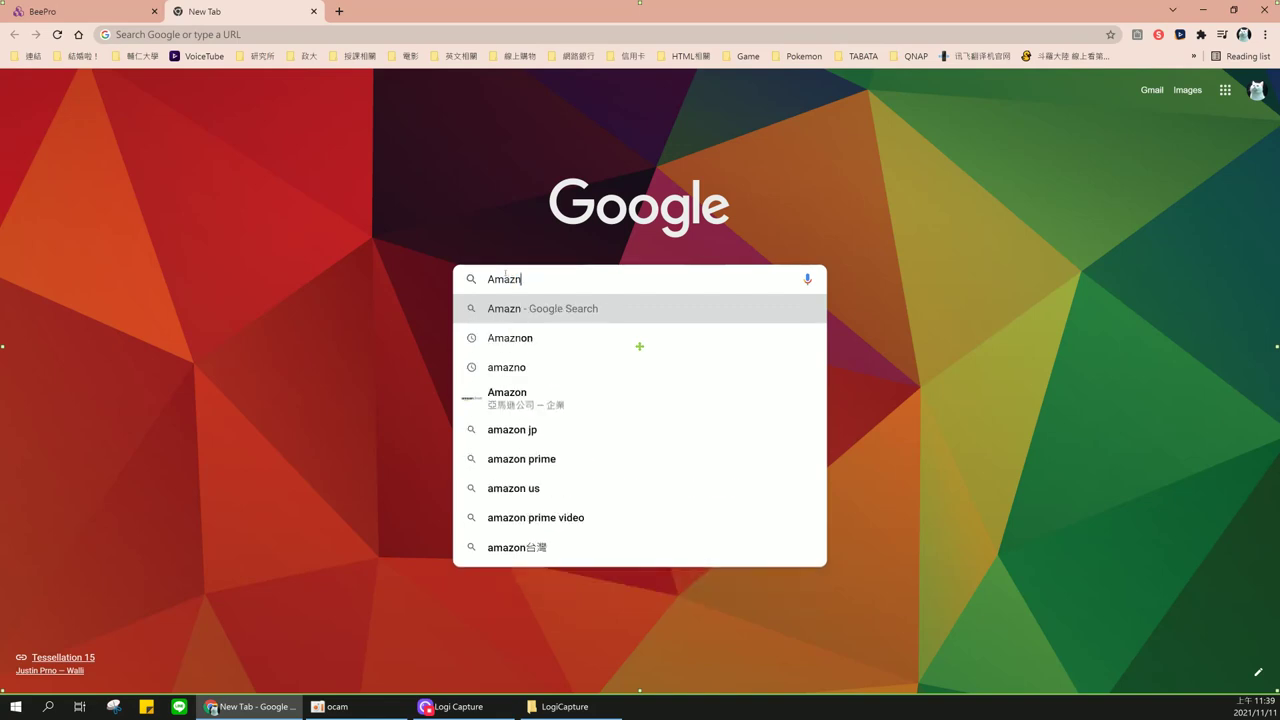
key("BackSpace")
key("BackSpace")
key("BackSpace")
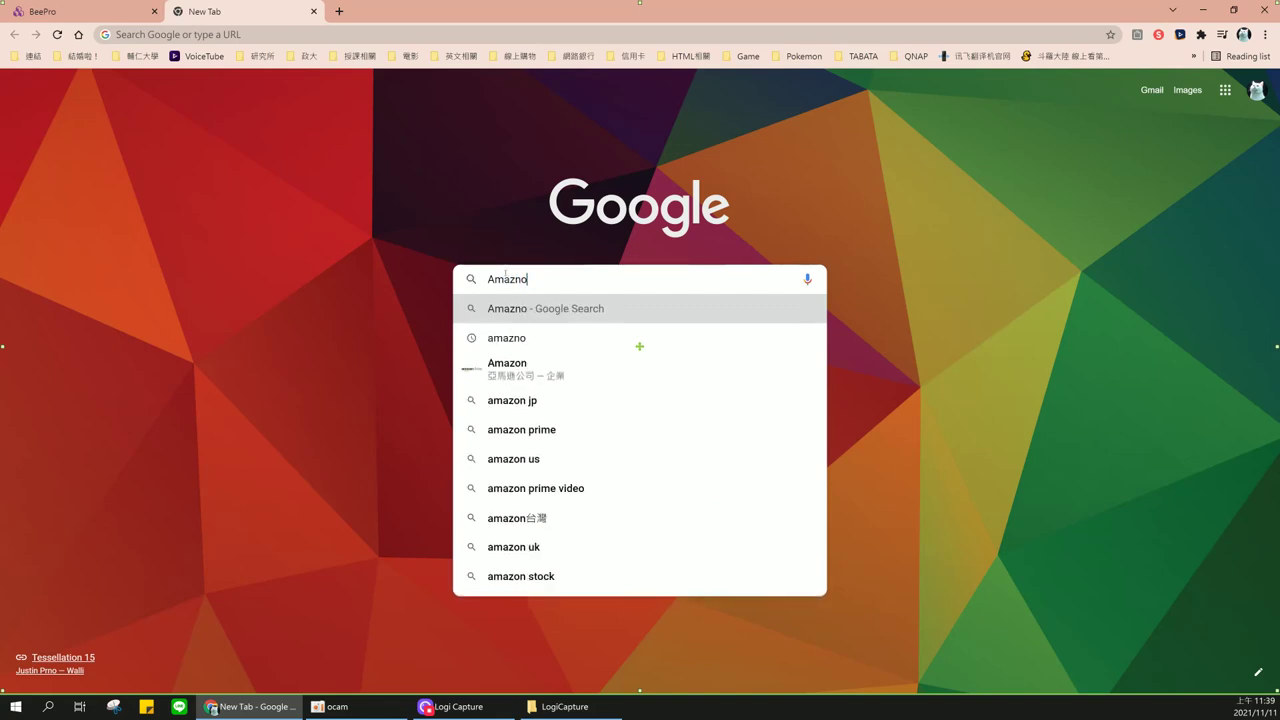
type("on")
key("Return")
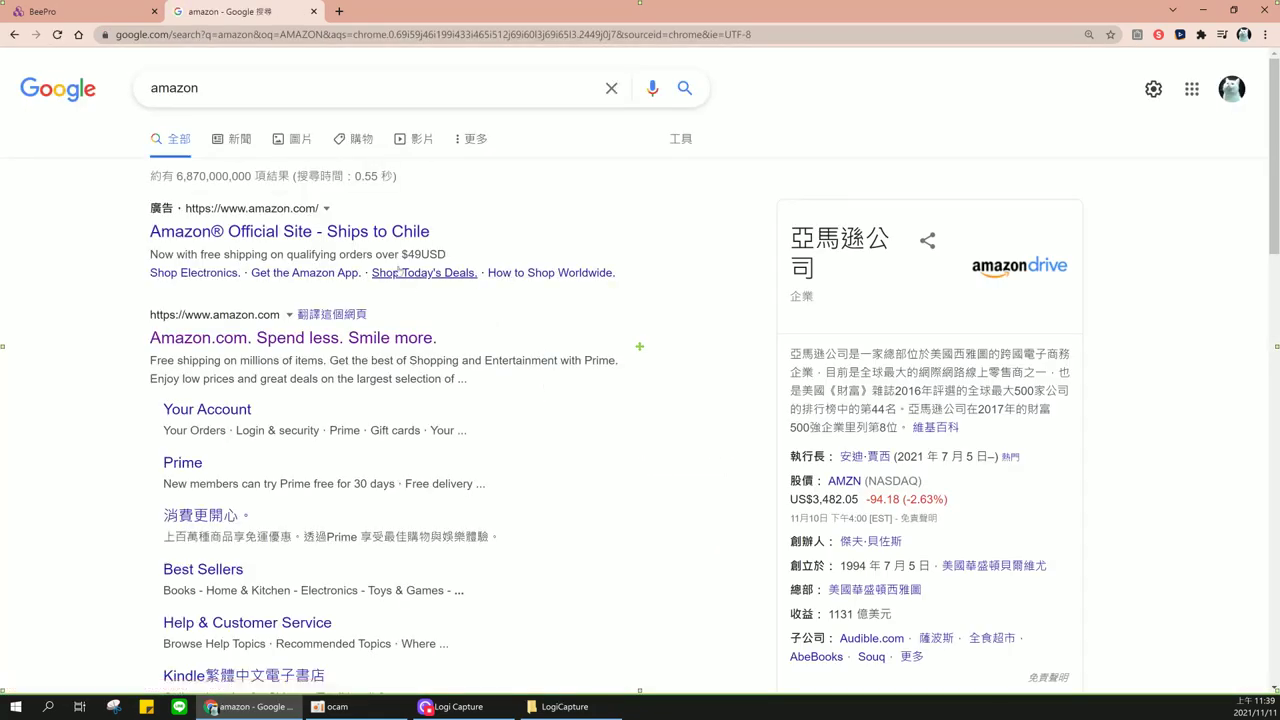
left_click(257, 234)
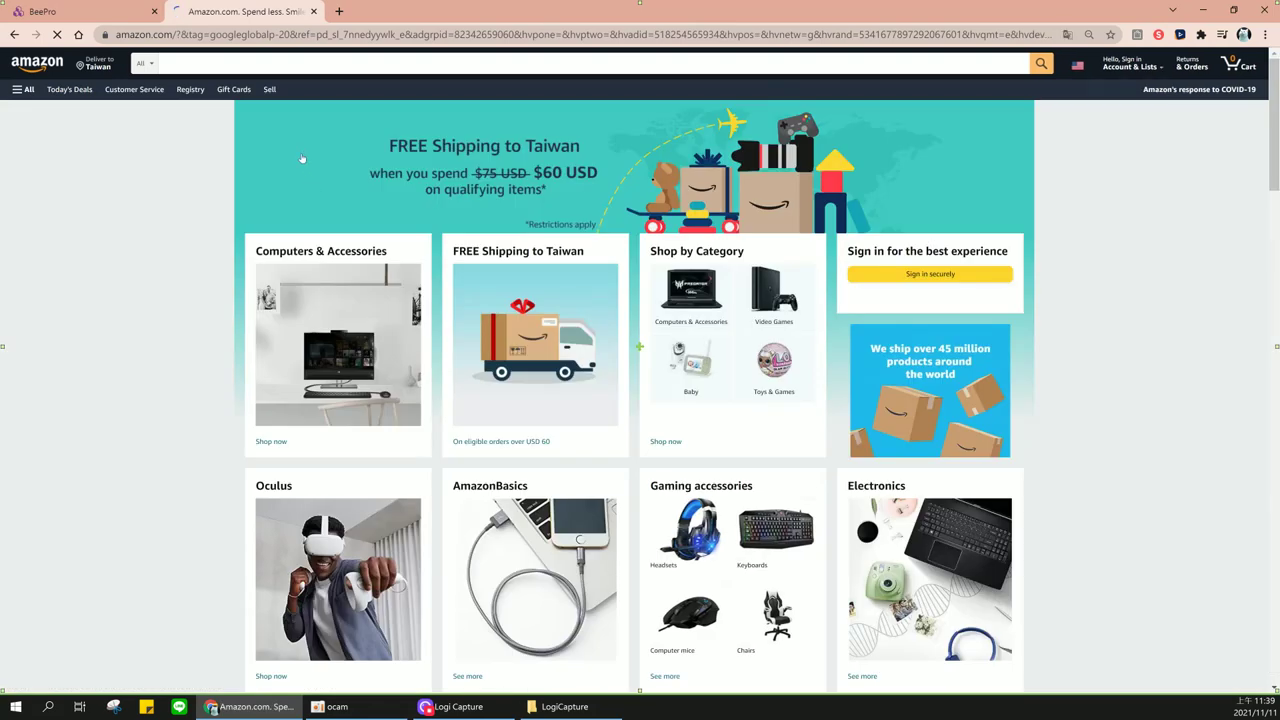
Search Amazon for "ASUS laptop"
type("ASUS")
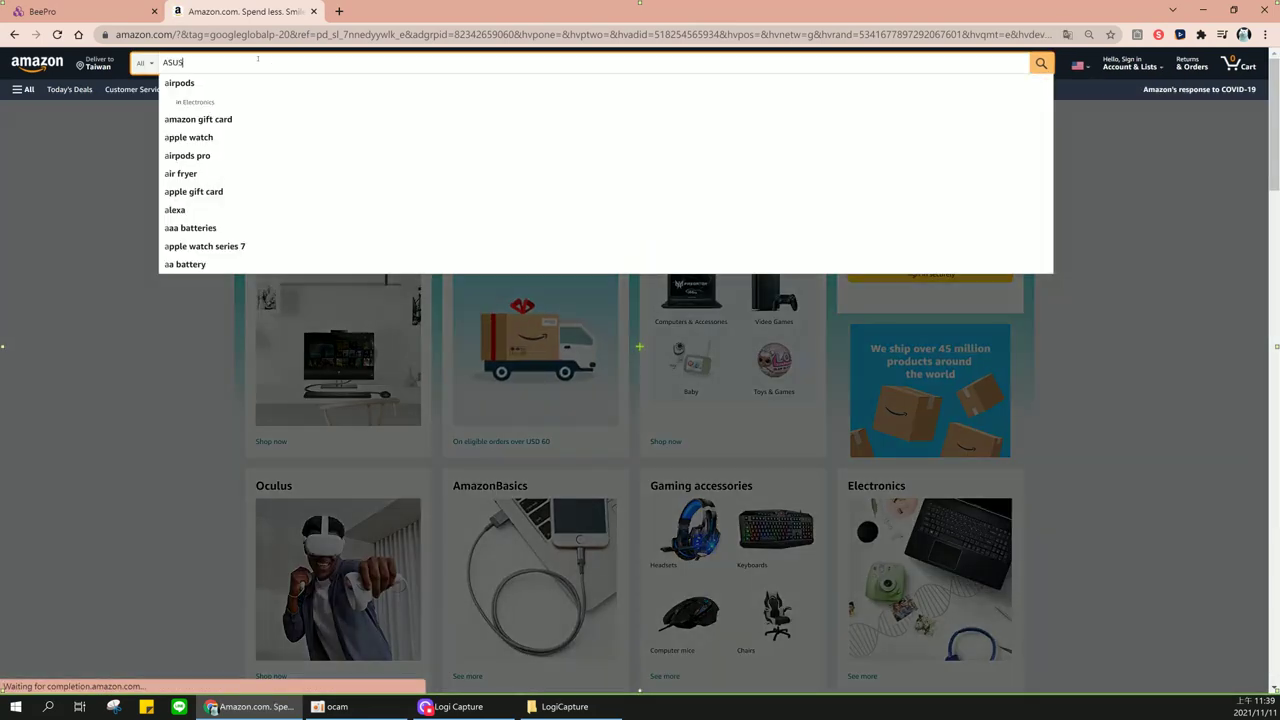
type(" laptop")
key("Return")
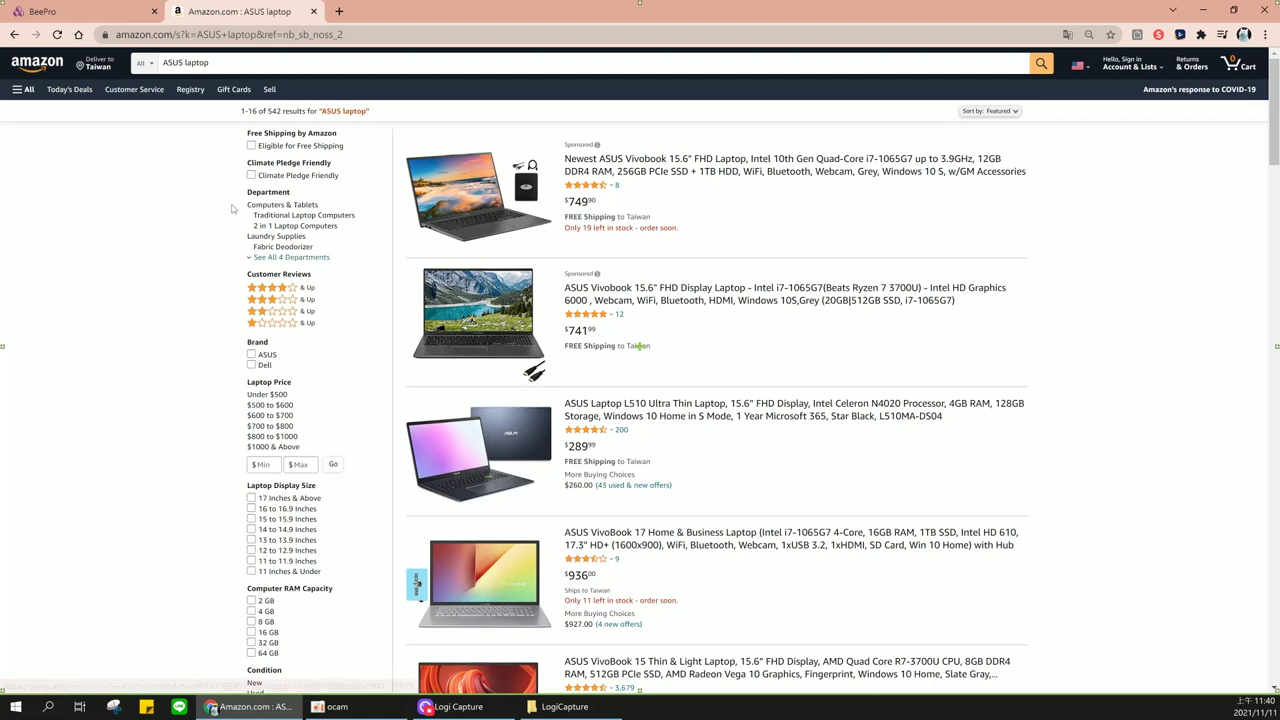
Return to the BEE Pro email and add two empty two-column rows, narrow column first at one-third width, below the existing row
left_click(104, 14)
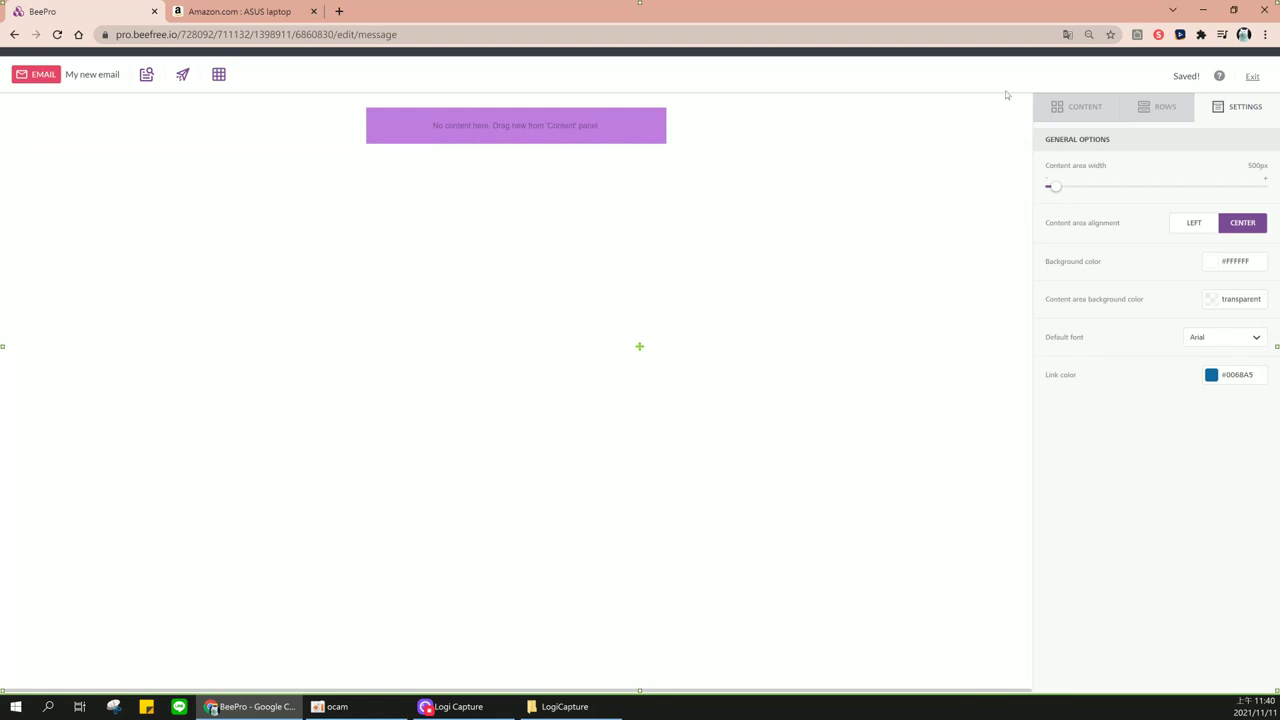
left_click(1147, 103)
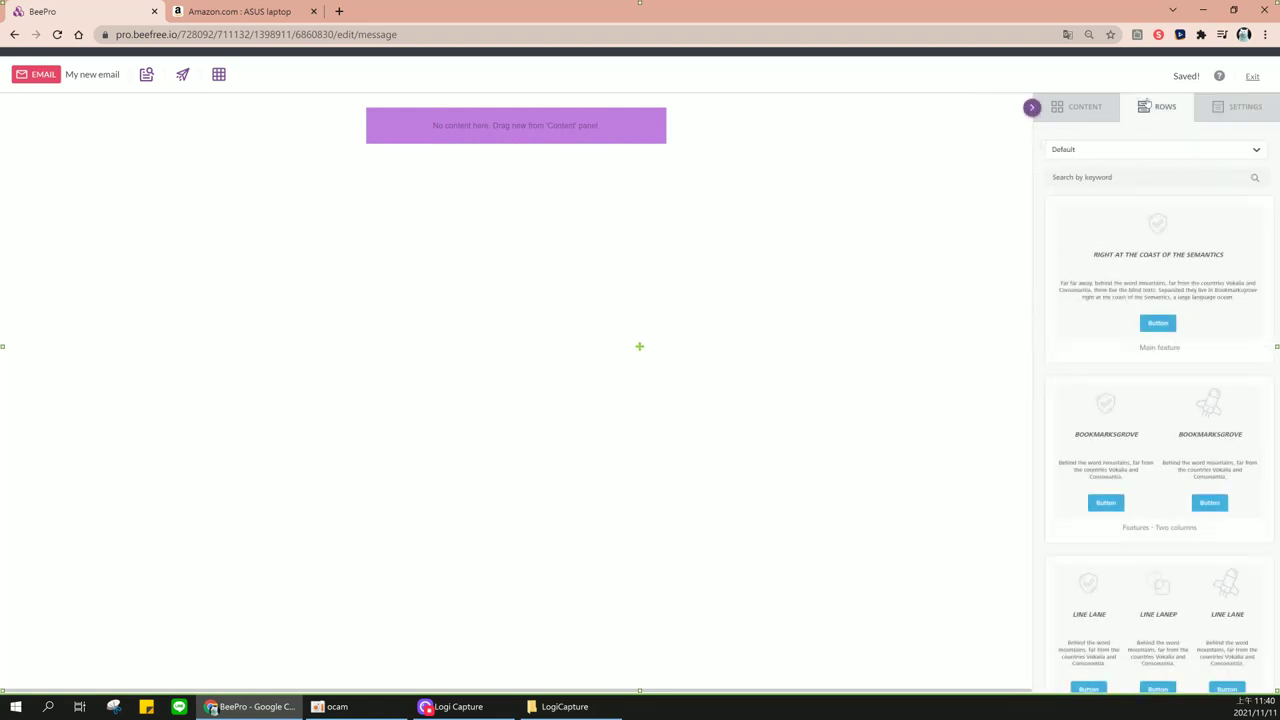
left_click(1128, 152)
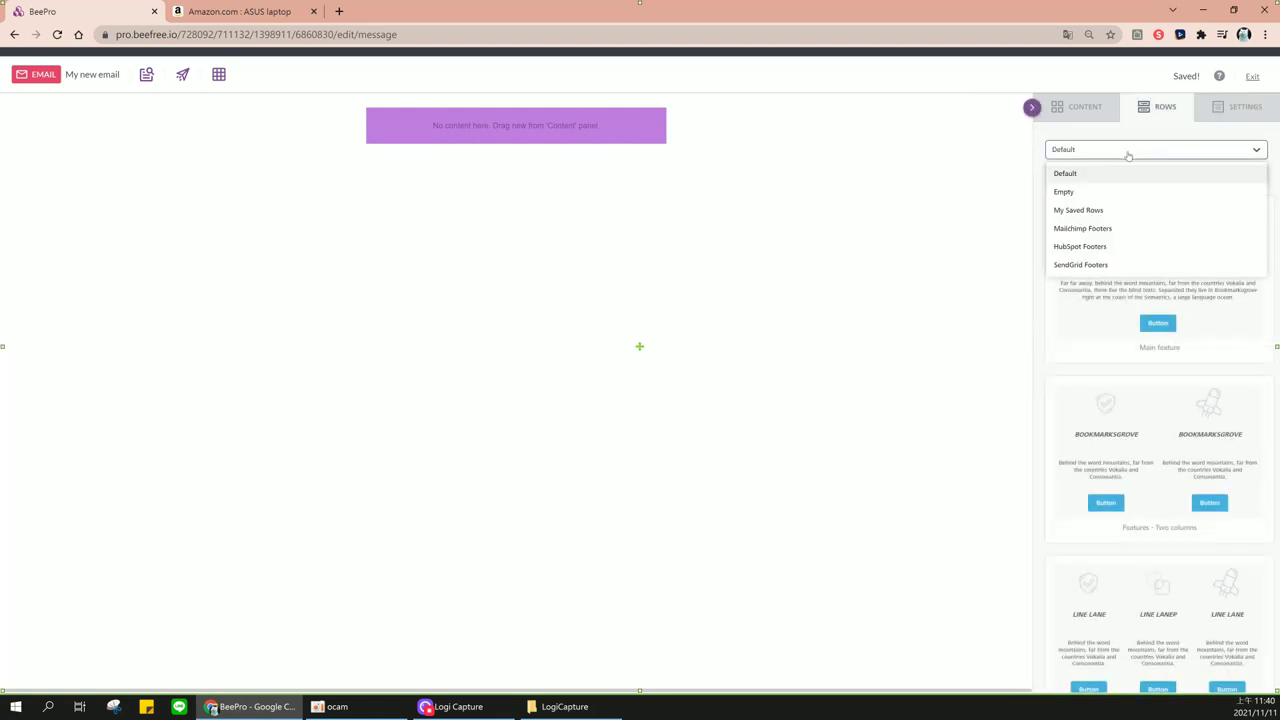
left_click(1080, 193)
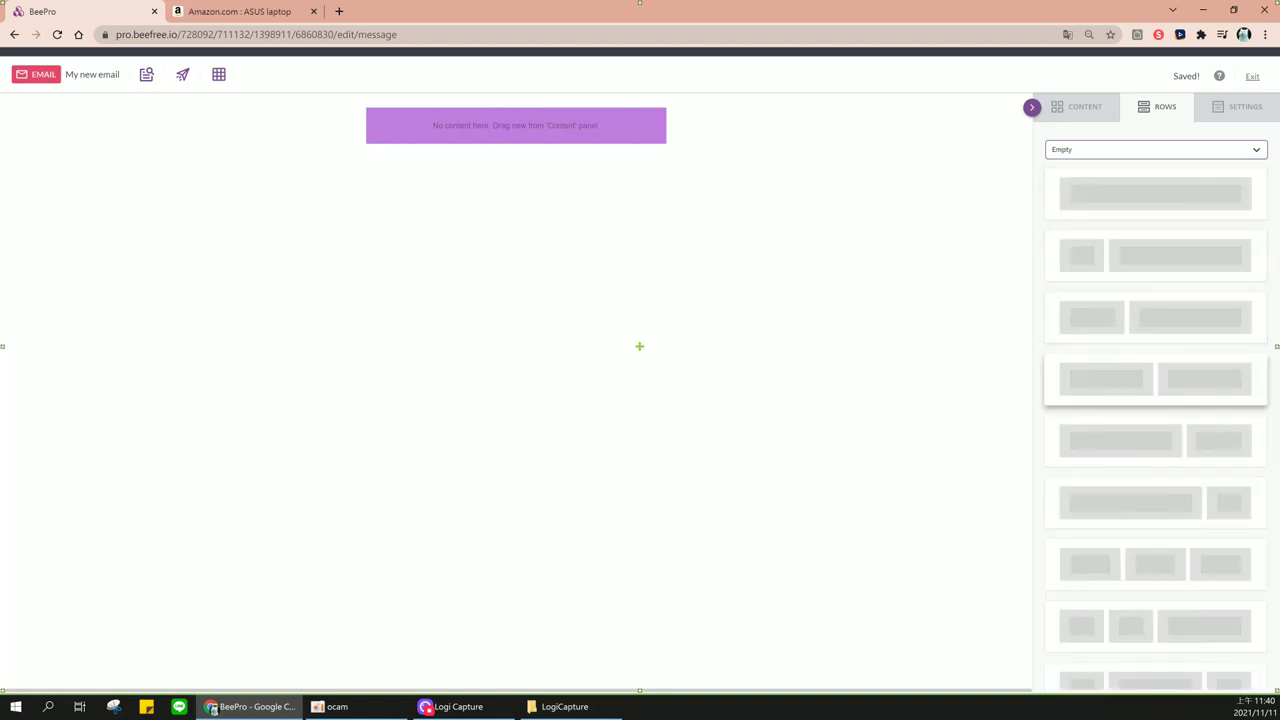
left_click_drag(1100, 318, 421, 153)
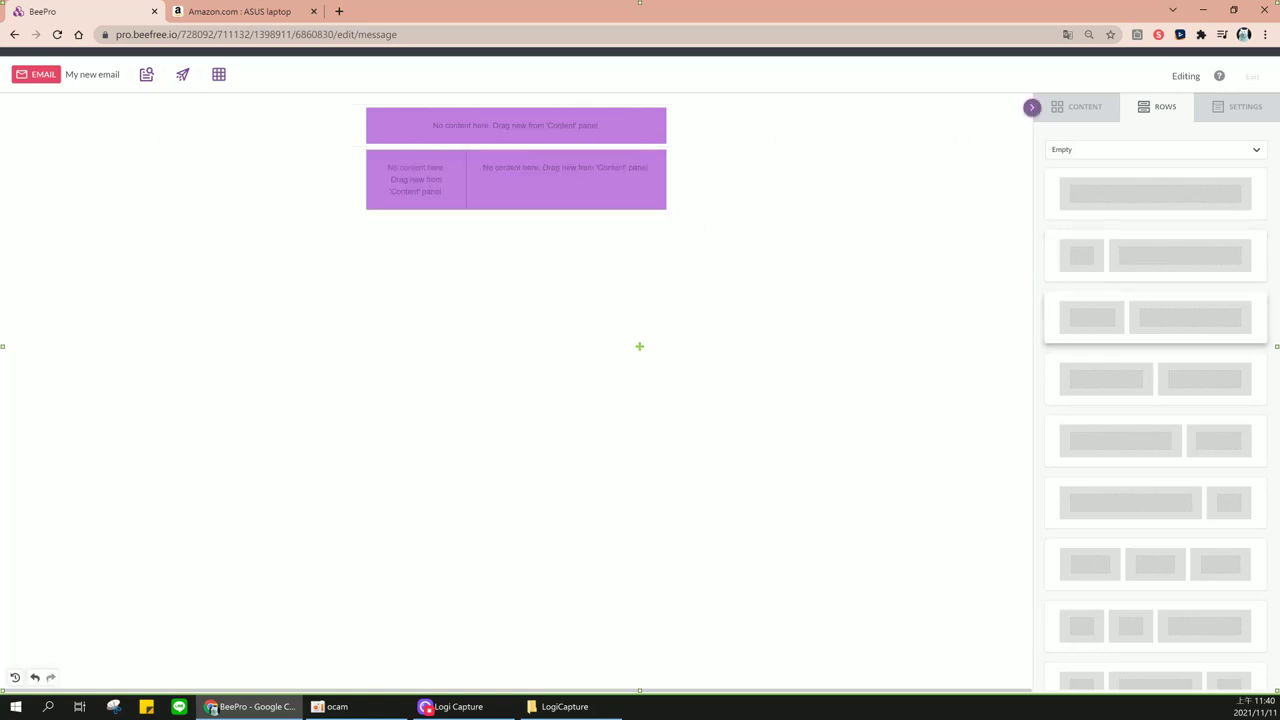
left_click_drag(786, 257, 751, 251)
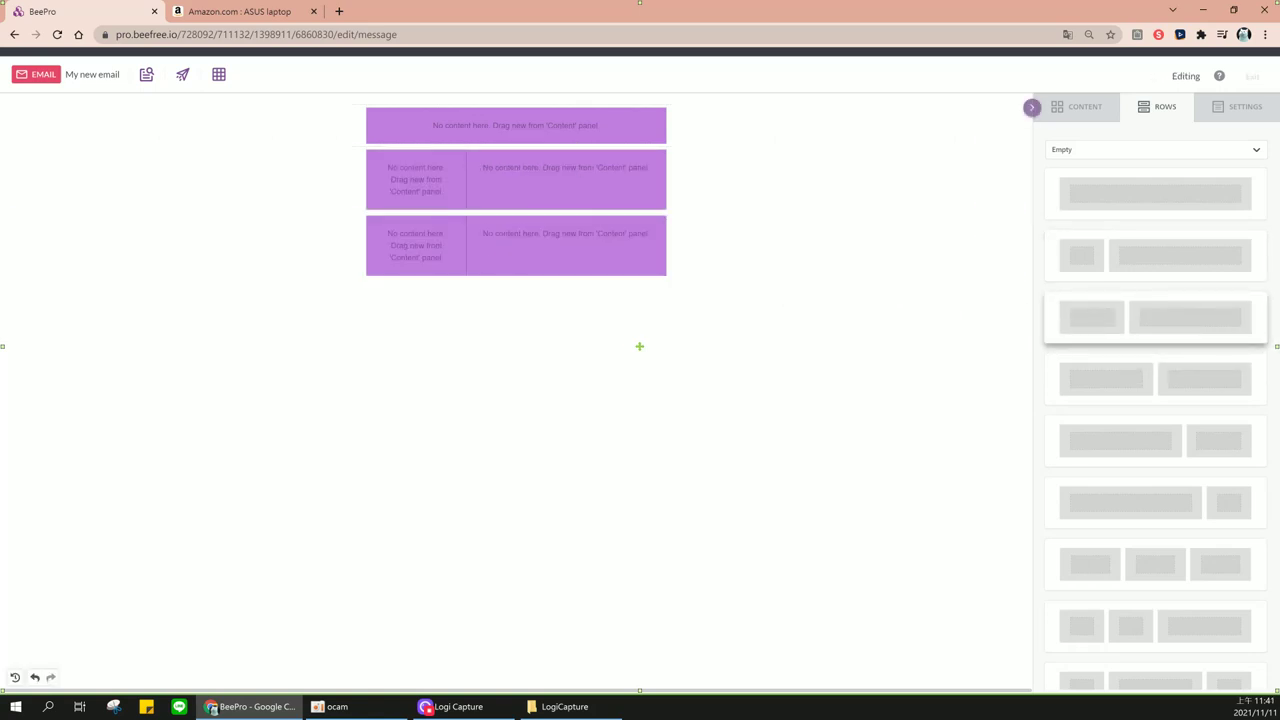
Add a third one-third/two-thirds row, an equal two-column row and a single-column row, in that order, below the existing rows
left_click_drag(1100, 318, 517, 280)
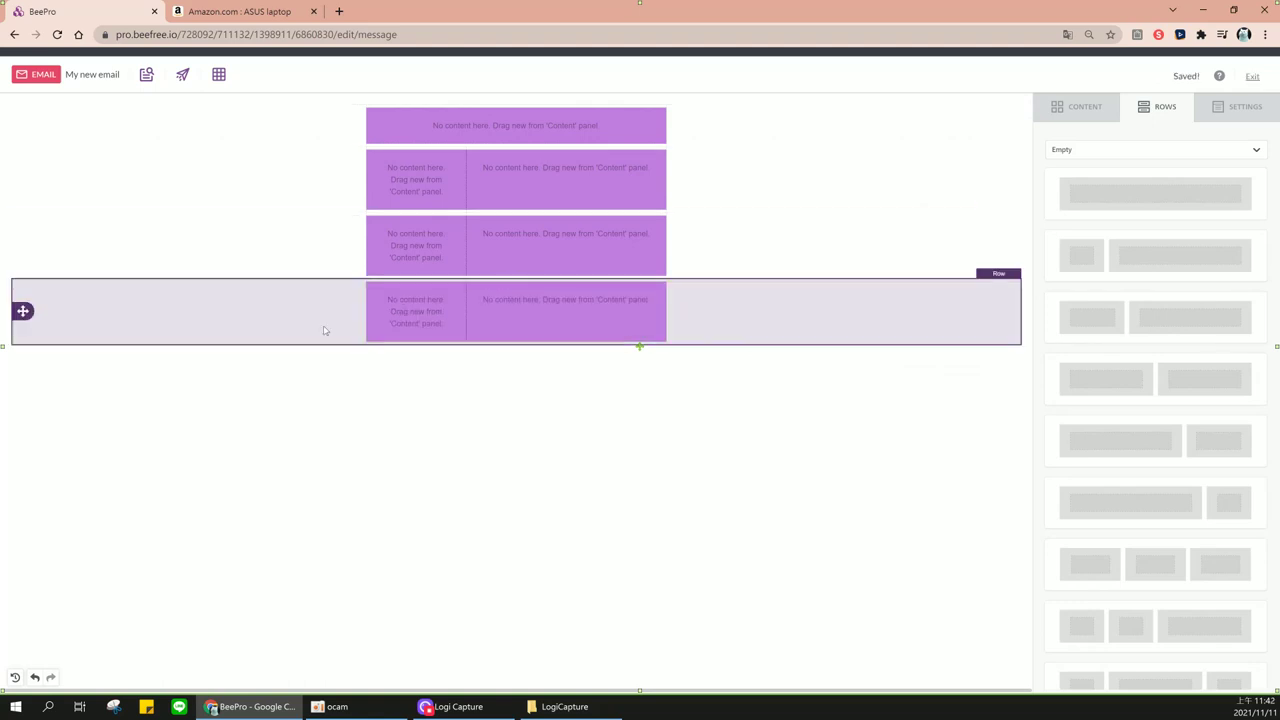
left_click(767, 176)
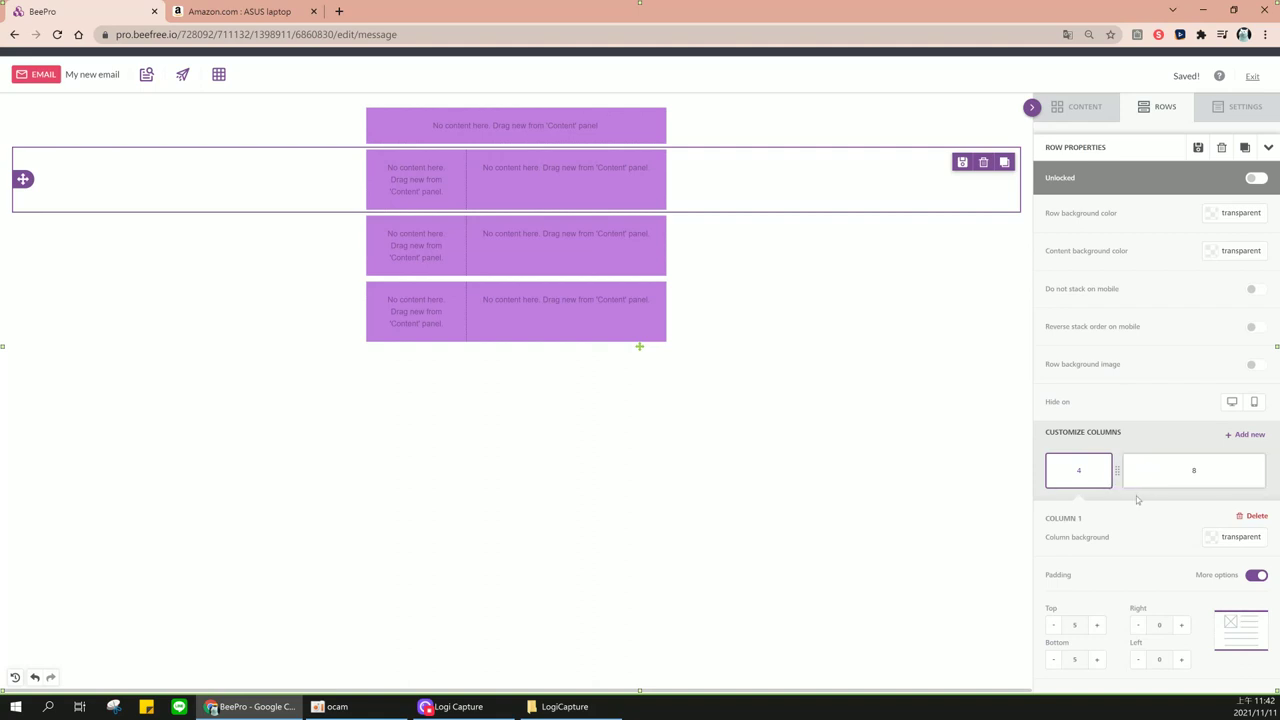
mouse_move(1118, 474)
left_mouse_down()
mouse_move(1096, 476)
mouse_move(1145, 478)
mouse_move(1122, 480)
left_mouse_up()
left_click(1157, 107)
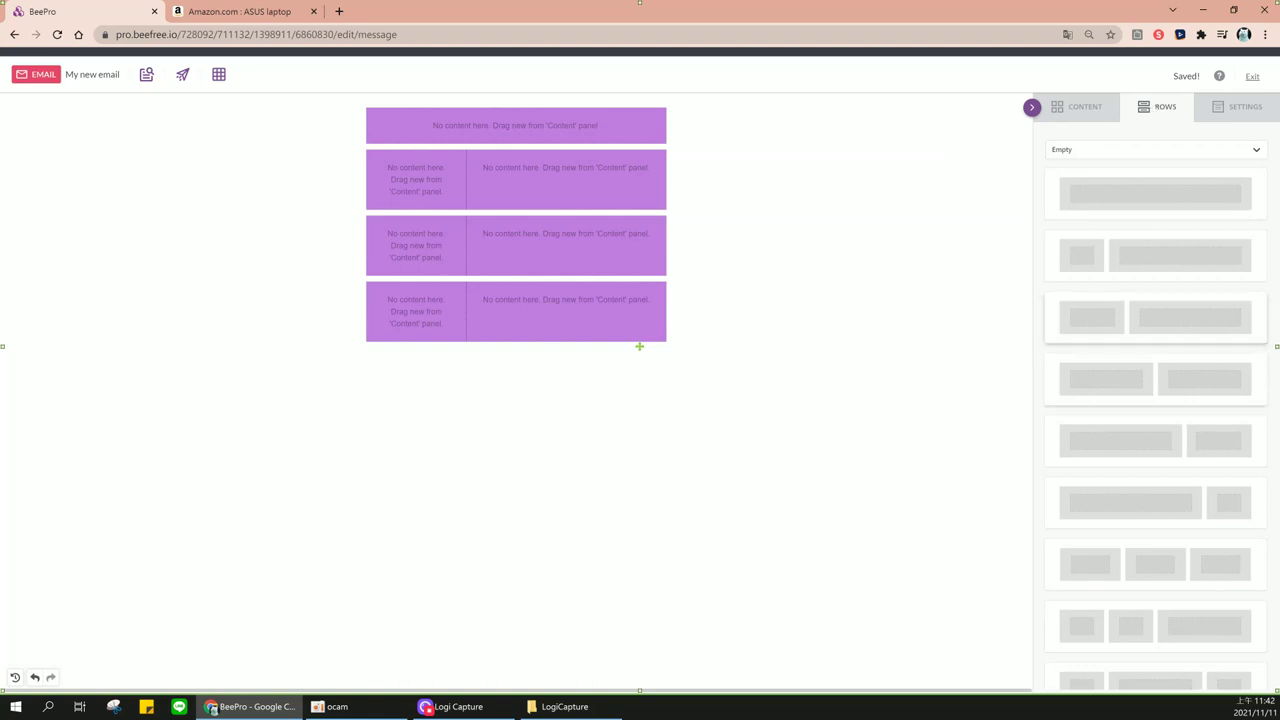
left_click_drag(1145, 385, 518, 348)
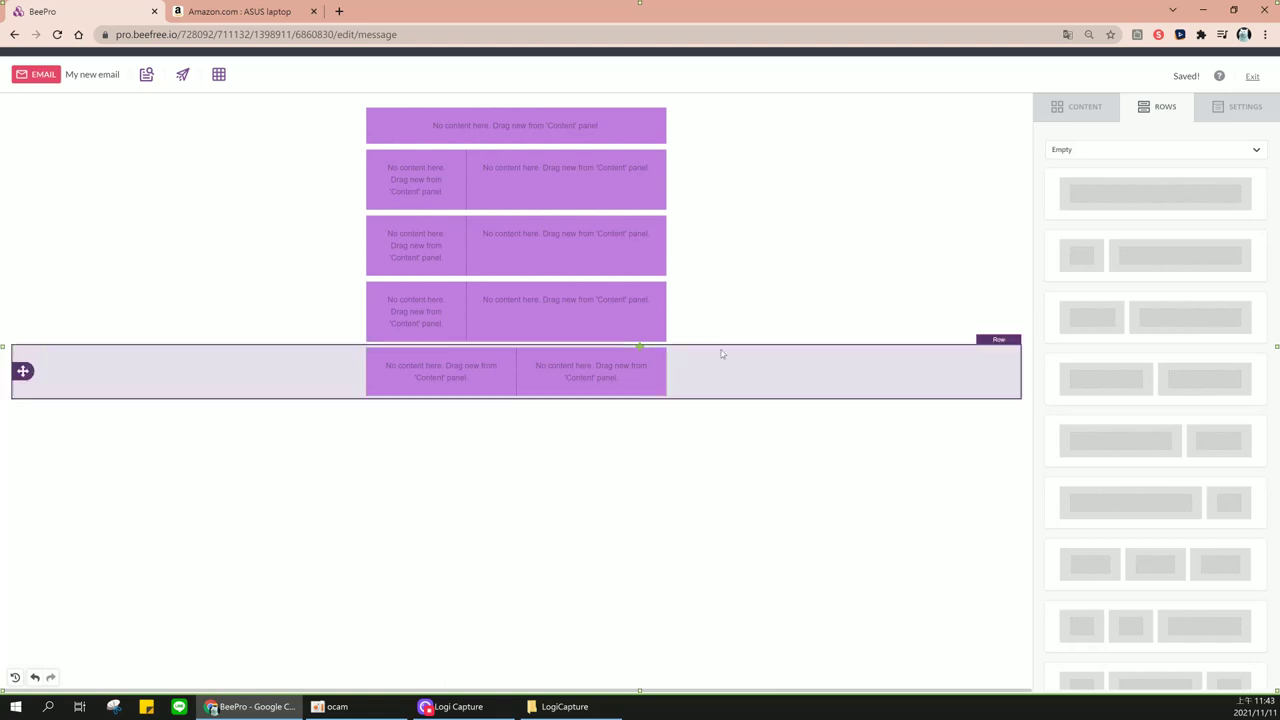
left_click_drag(1070, 193, 469, 453)
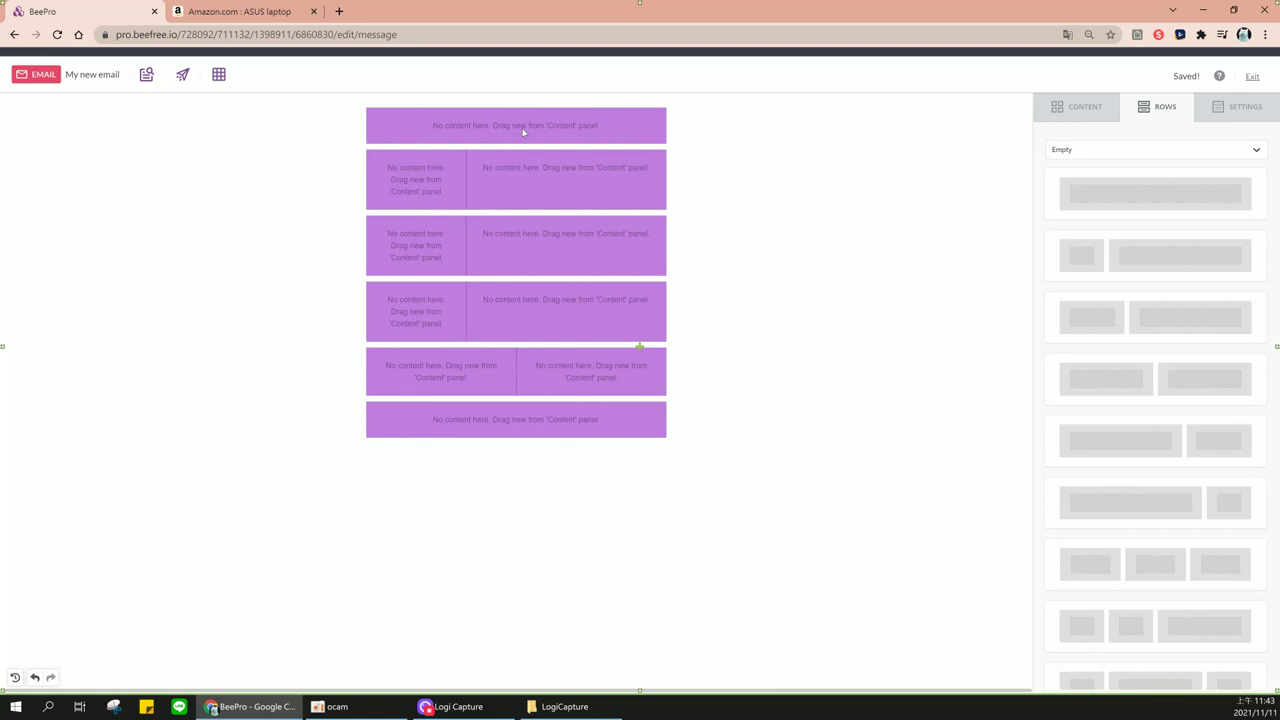
Check the Amazon laptop results, return to the email, and place an image, a title and a menu block in the first row
left_click(290, 12)
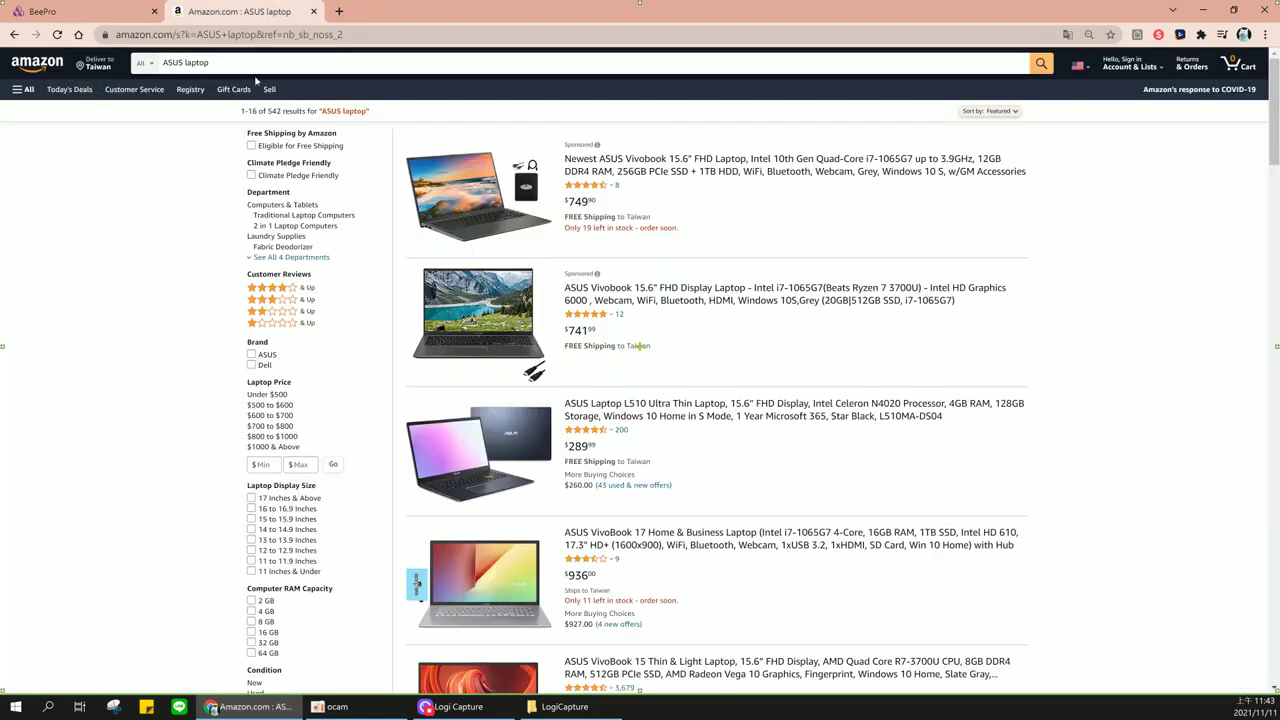
left_click(79, 12)
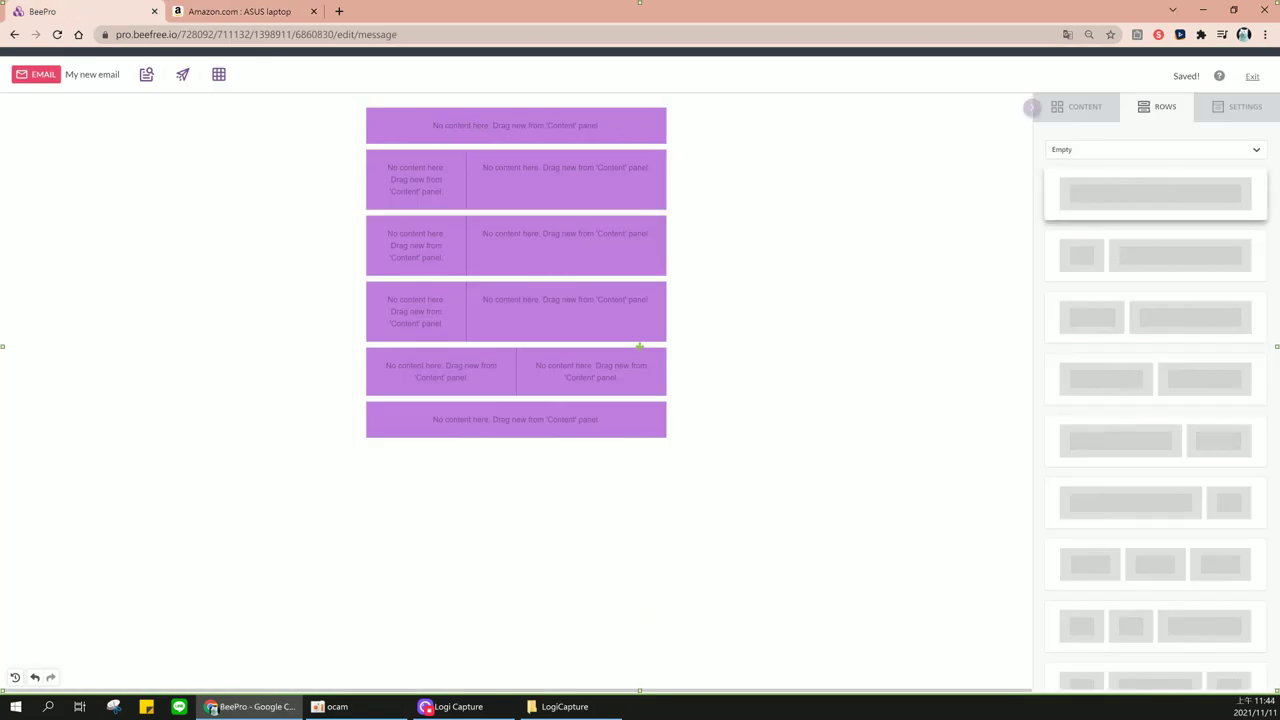
left_click(1098, 112)
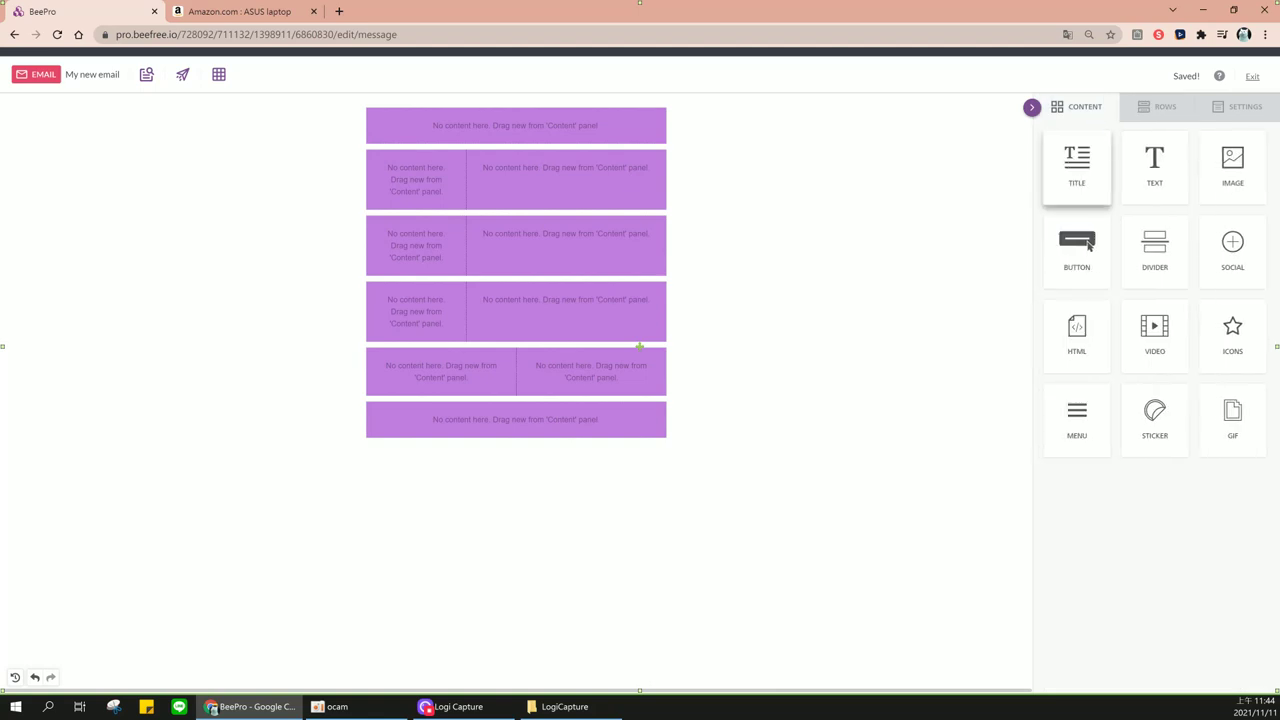
left_click_drag(1200, 175, 644, 132)
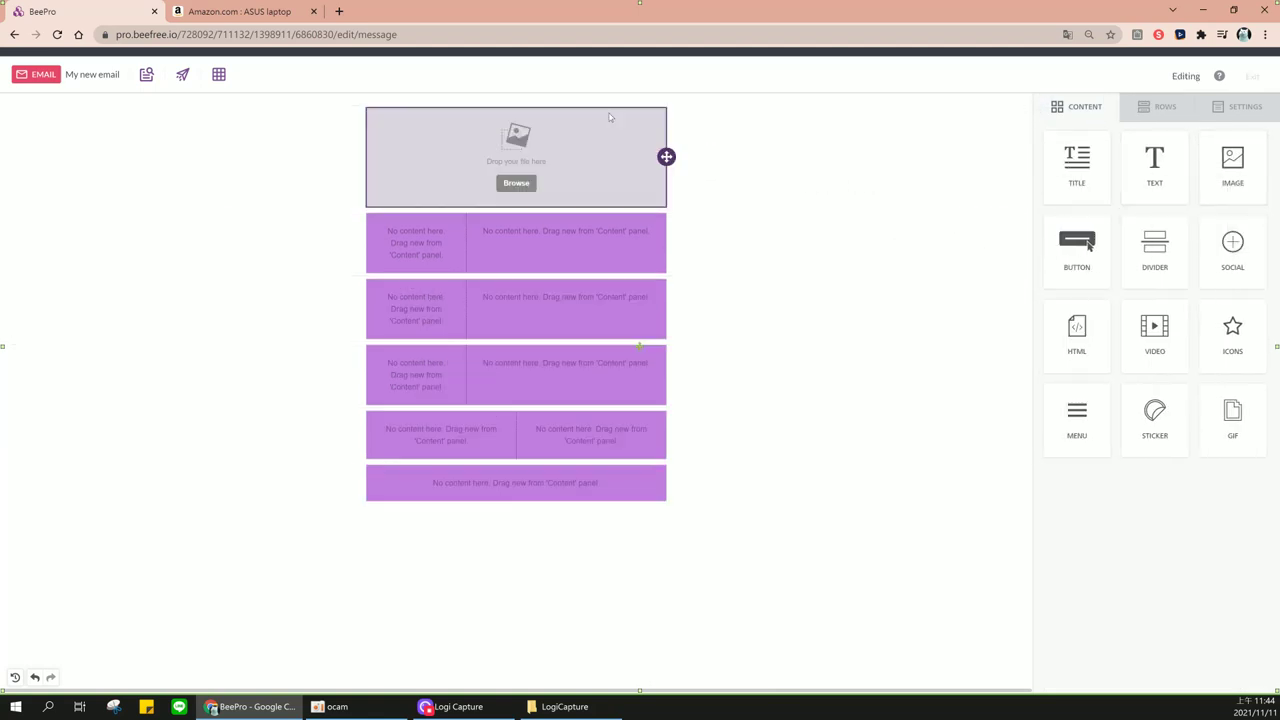
mouse_move(1076, 160)
left_mouse_down()
mouse_move(612, 225)
mouse_move(595, 200)
left_mouse_up()
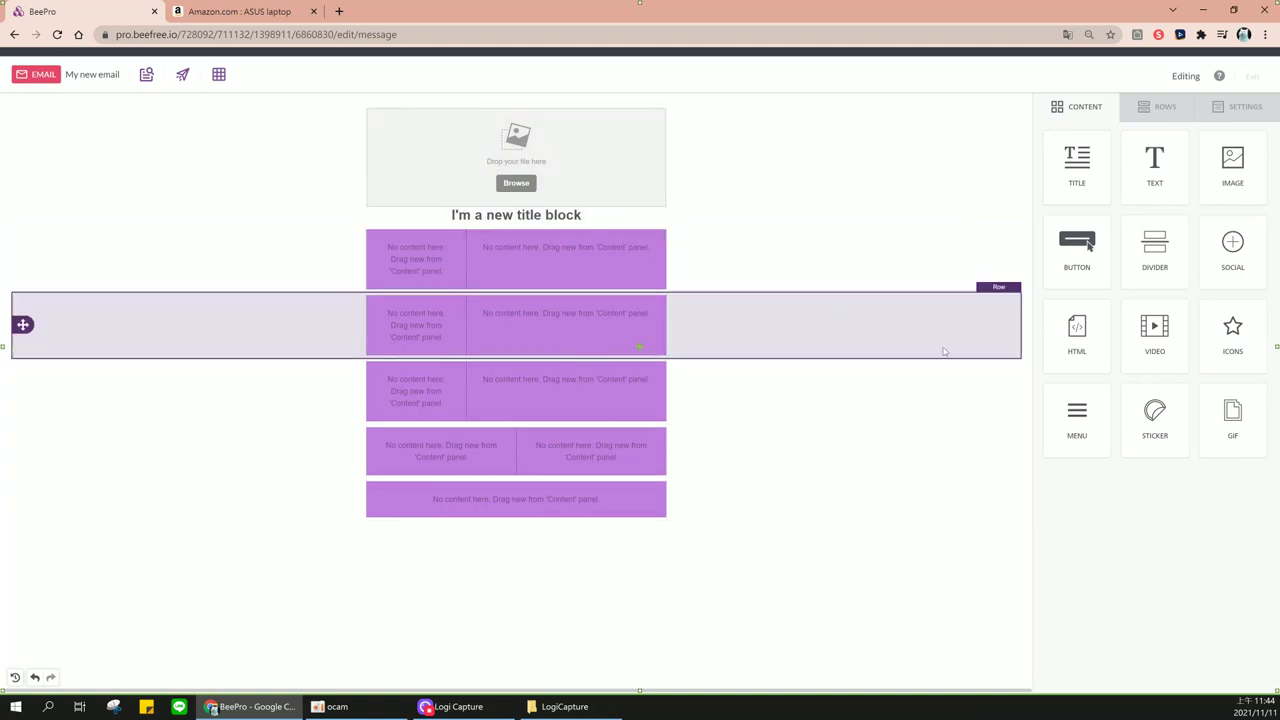
mouse_move(1076, 415)
left_mouse_down()
mouse_move(826, 346)
mouse_move(575, 252)
left_mouse_up()
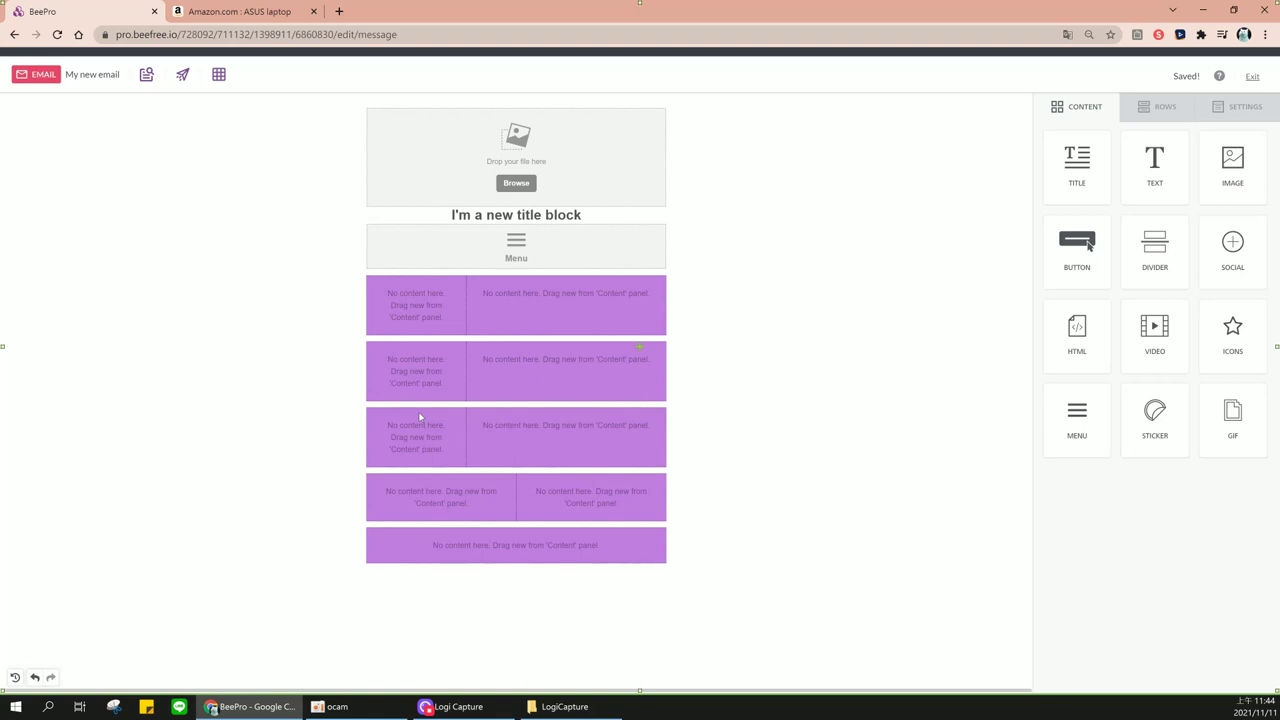
Place an image block in the narrow column and a text block in the wide column of each of the three product rows
left_click_drag(1232, 165, 427, 309)
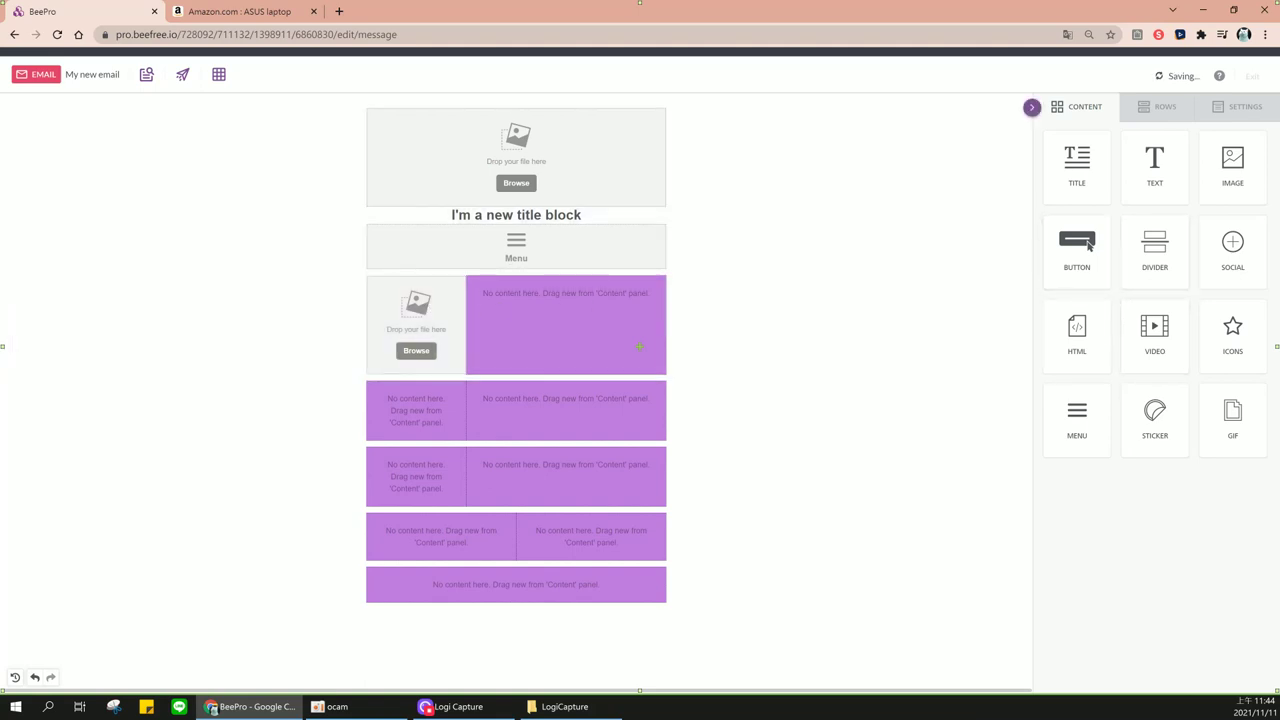
left_click_drag(1155, 162, 571, 310)
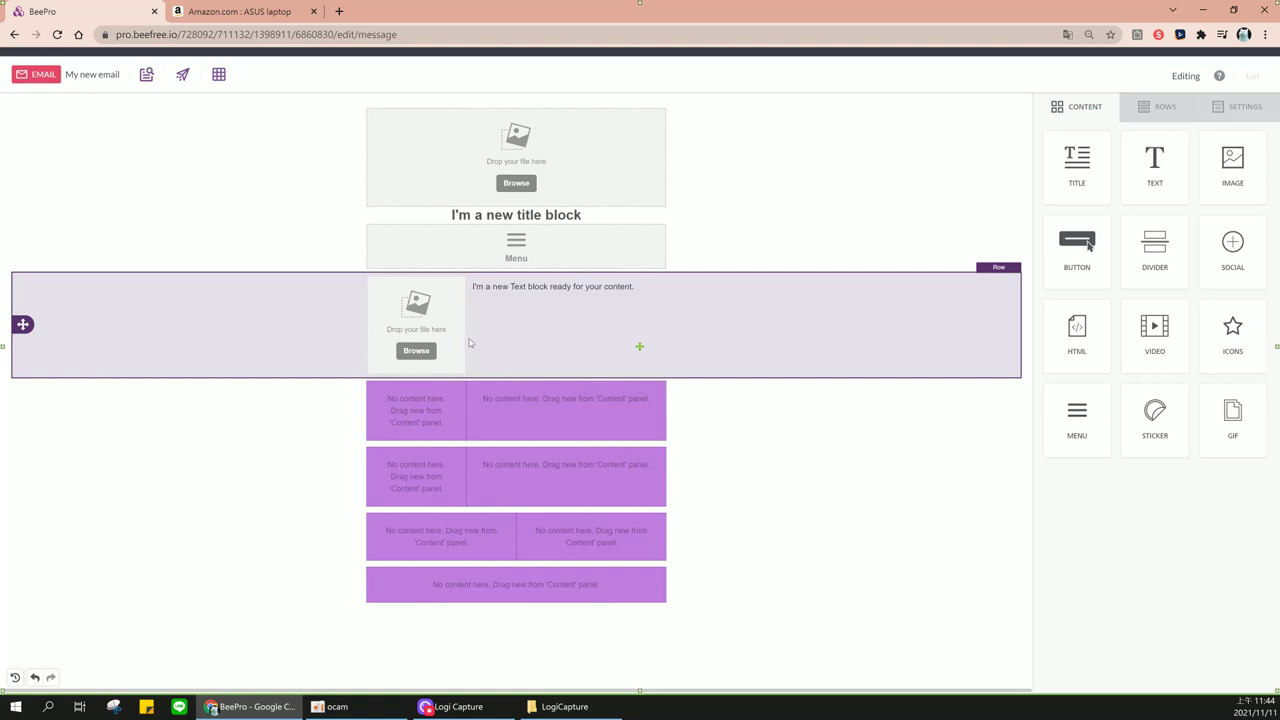
left_click_drag(1232, 165, 480, 420)
left_click_drag(1089, 246, 376, 505)
left_click_drag(1232, 165, 445, 540)
left_click_drag(1154, 163, 609, 531)
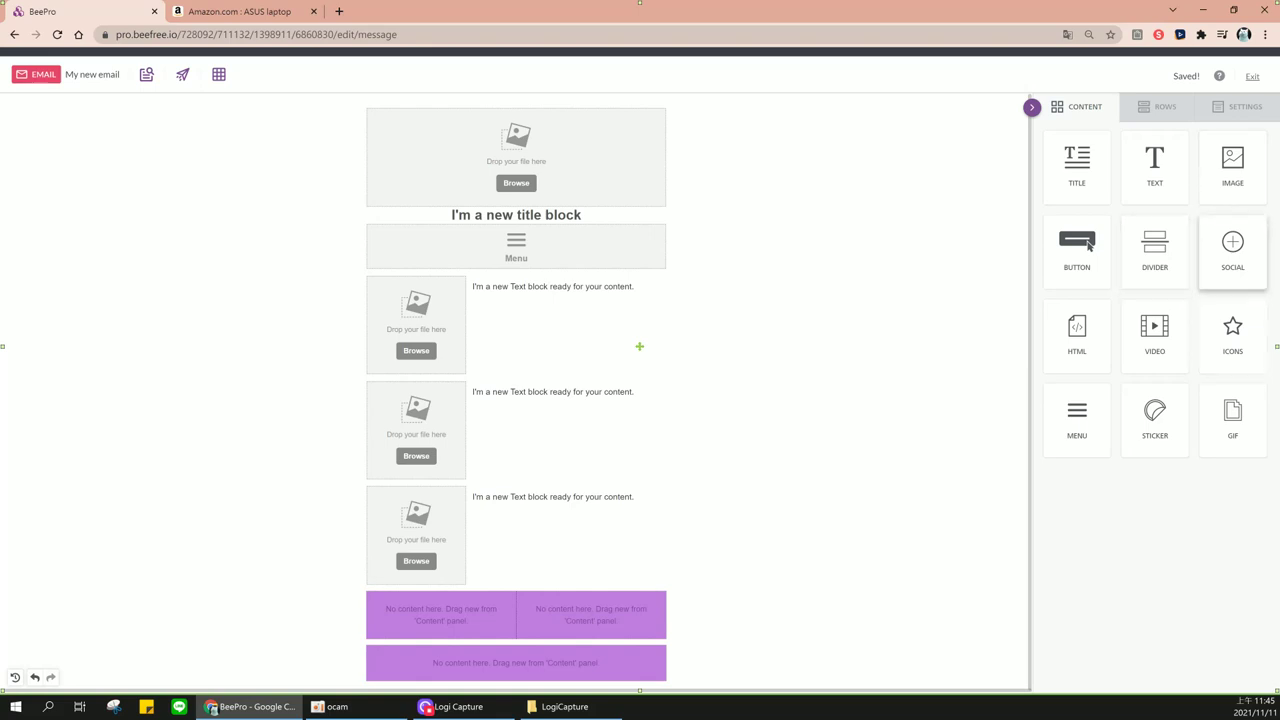
Place a button in each column of the equal two-column row, and social icons with a text block beneath them in the last row
mouse_move(1077, 245)
left_mouse_down()
mouse_move(800, 443)
mouse_move(486, 640)
mouse_move(495, 645)
left_mouse_up()
left_click_drag(1077, 245, 693, 628)
left_click_drag(629, 600, 597, 603)
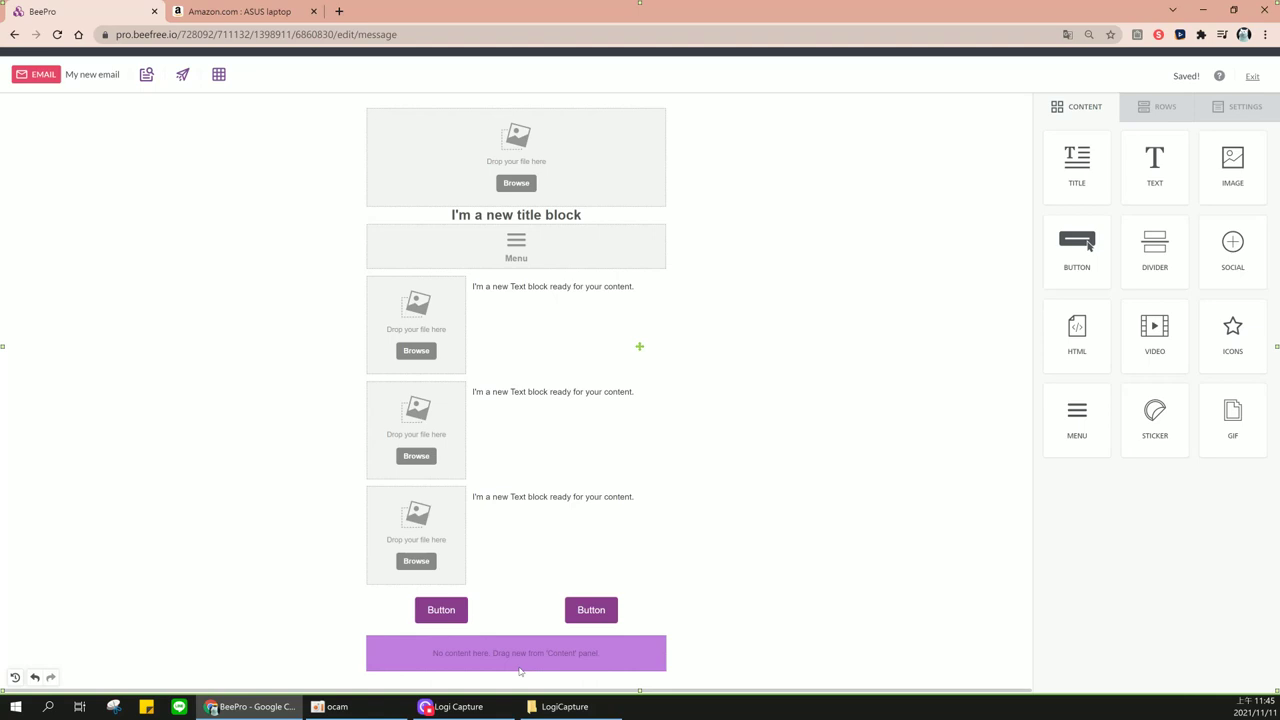
left_click_drag(1232, 248, 516, 653)
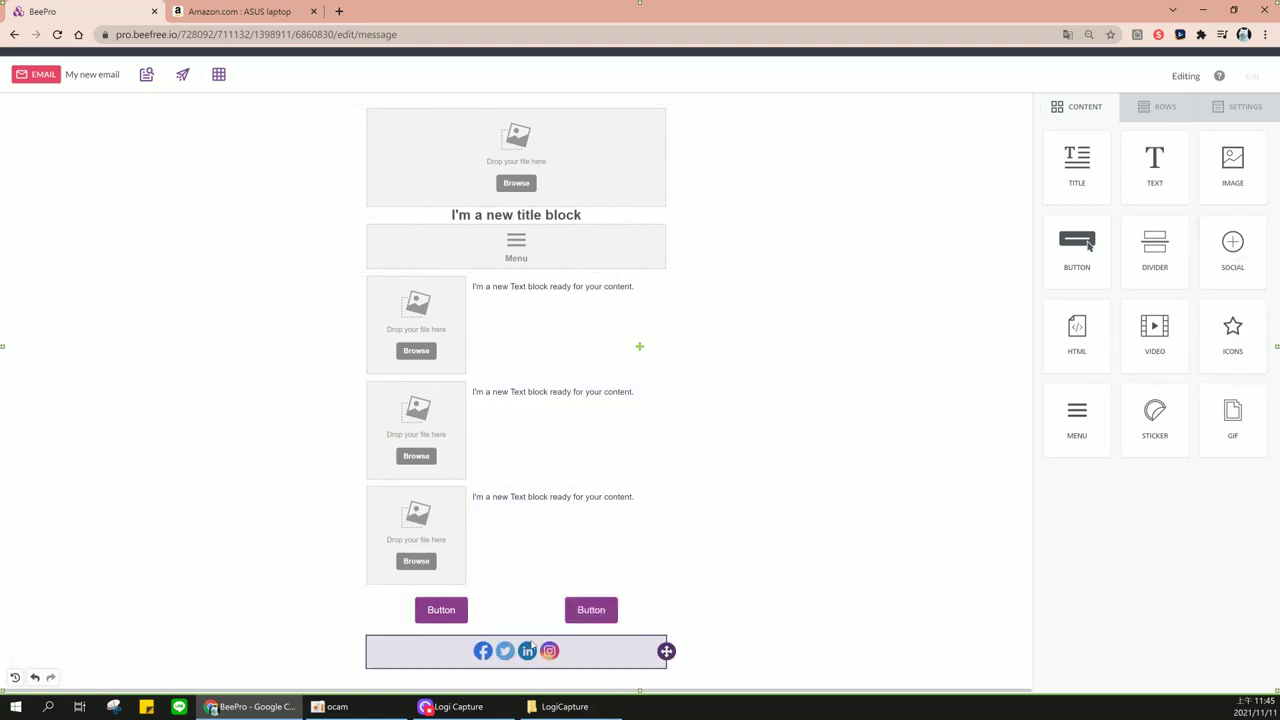
left_click_drag(1154, 165, 528, 668)
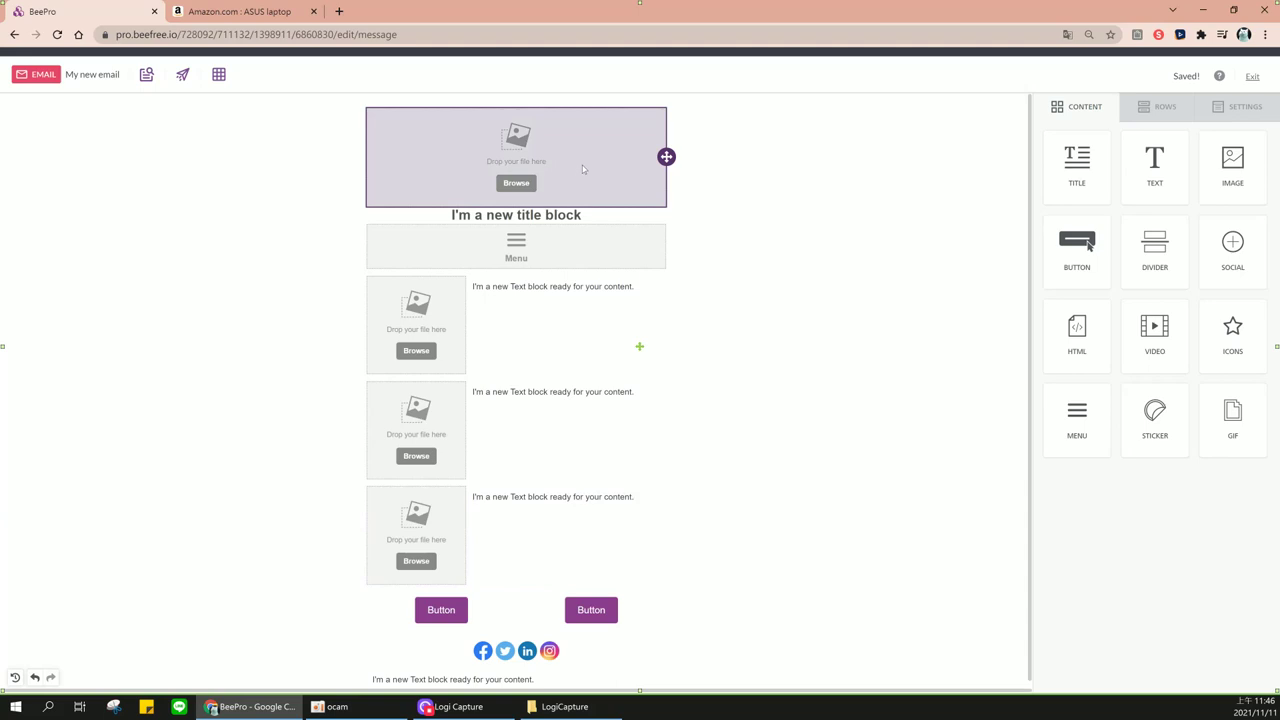
Select the first row's image placeholder and search Google Images for "amazon" in a new browser tab
left_click(583, 168)
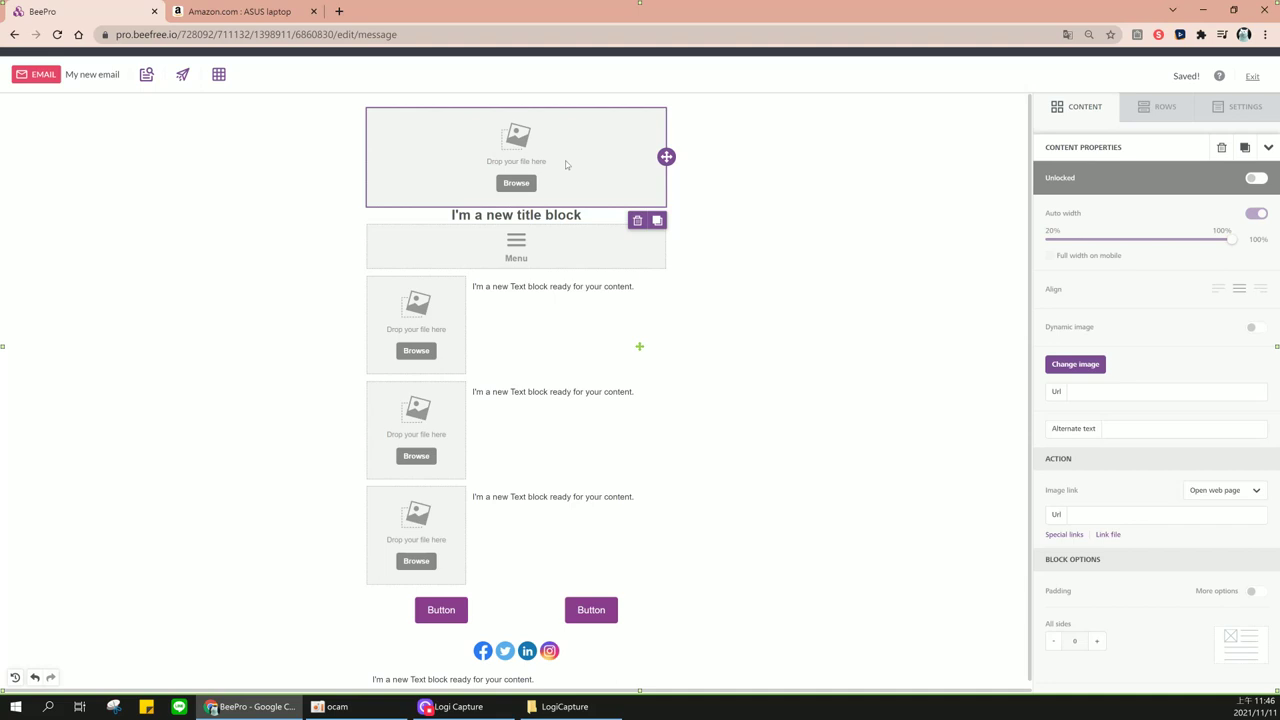
mouse_move(356, 47)
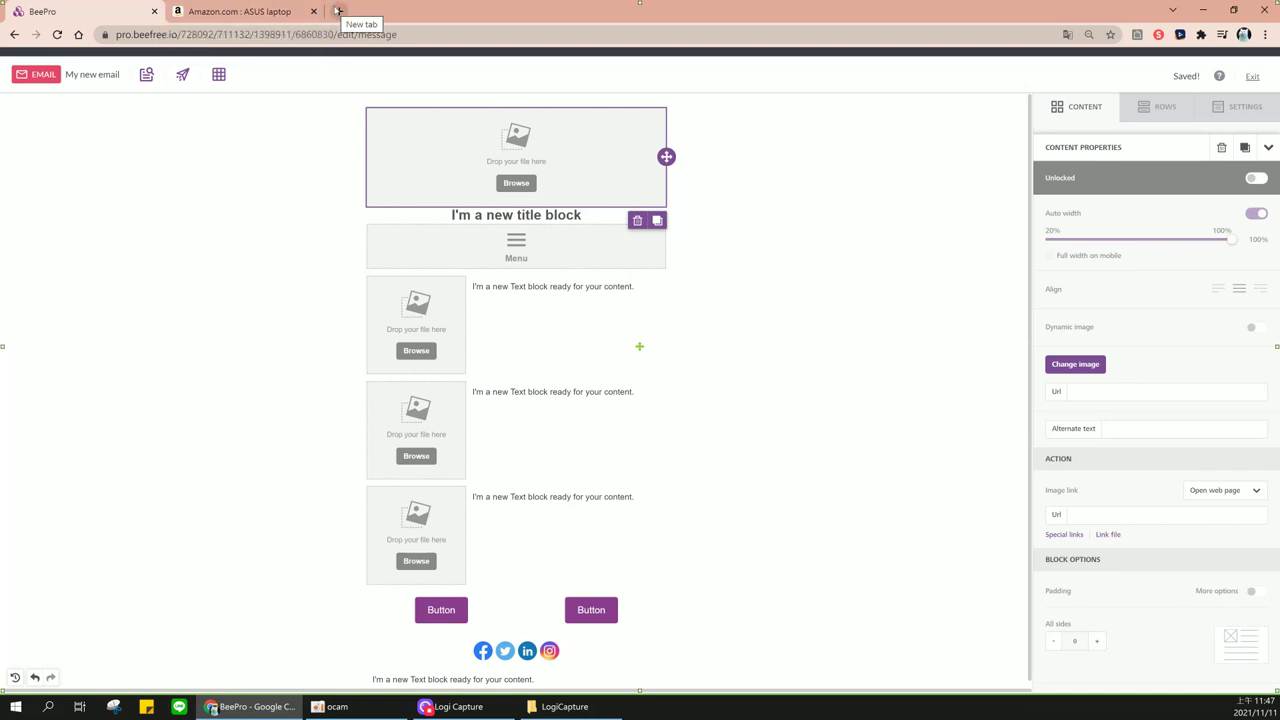
left_click(338, 11)
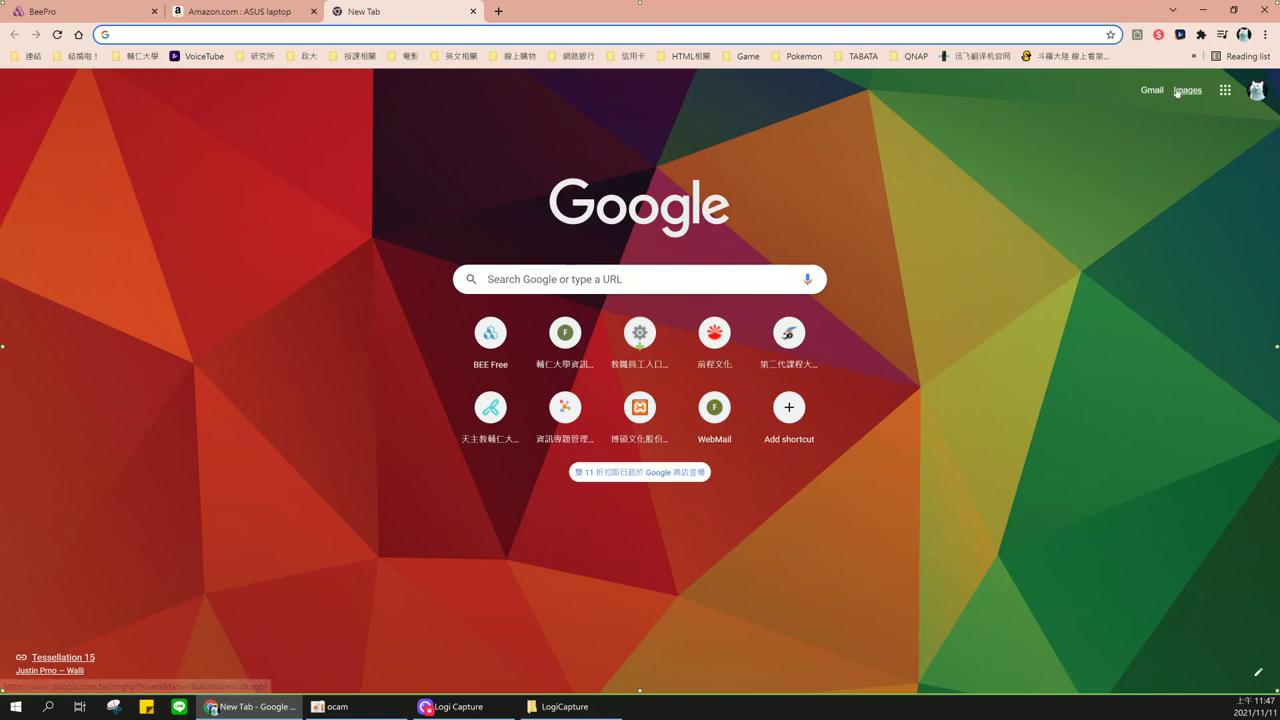
left_click(612, 279)
type("amazon")
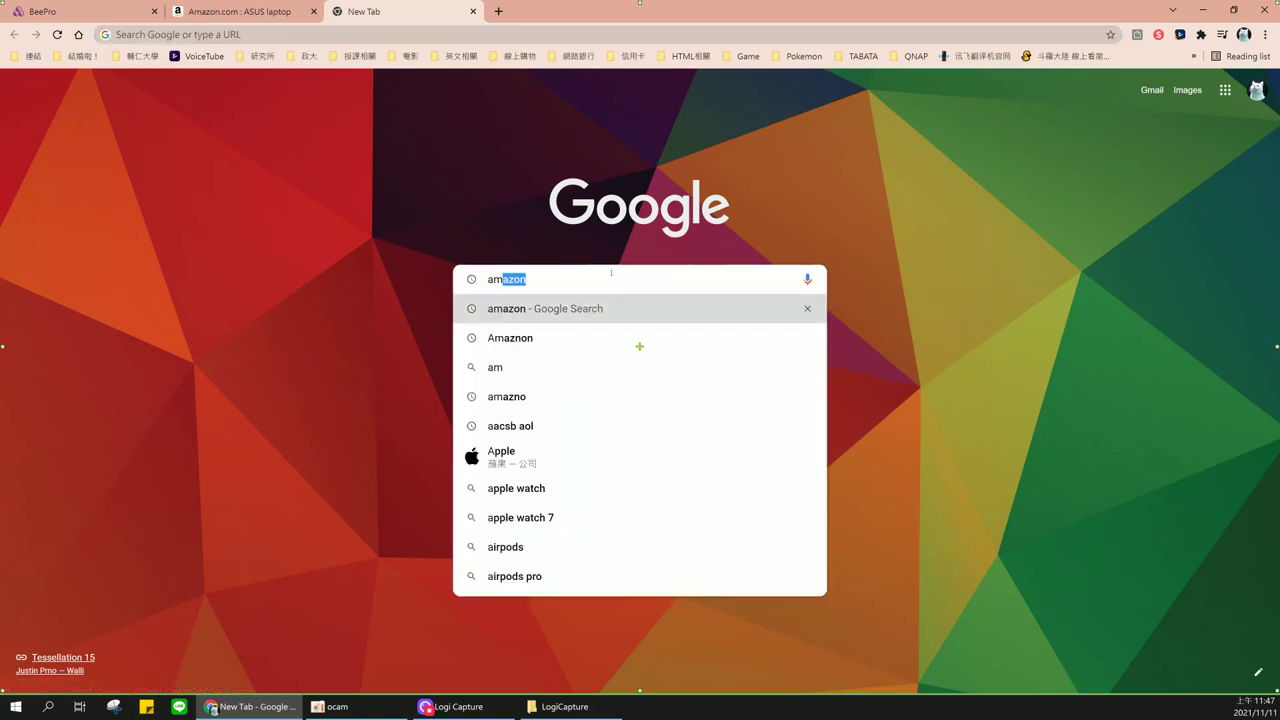
key("Return")
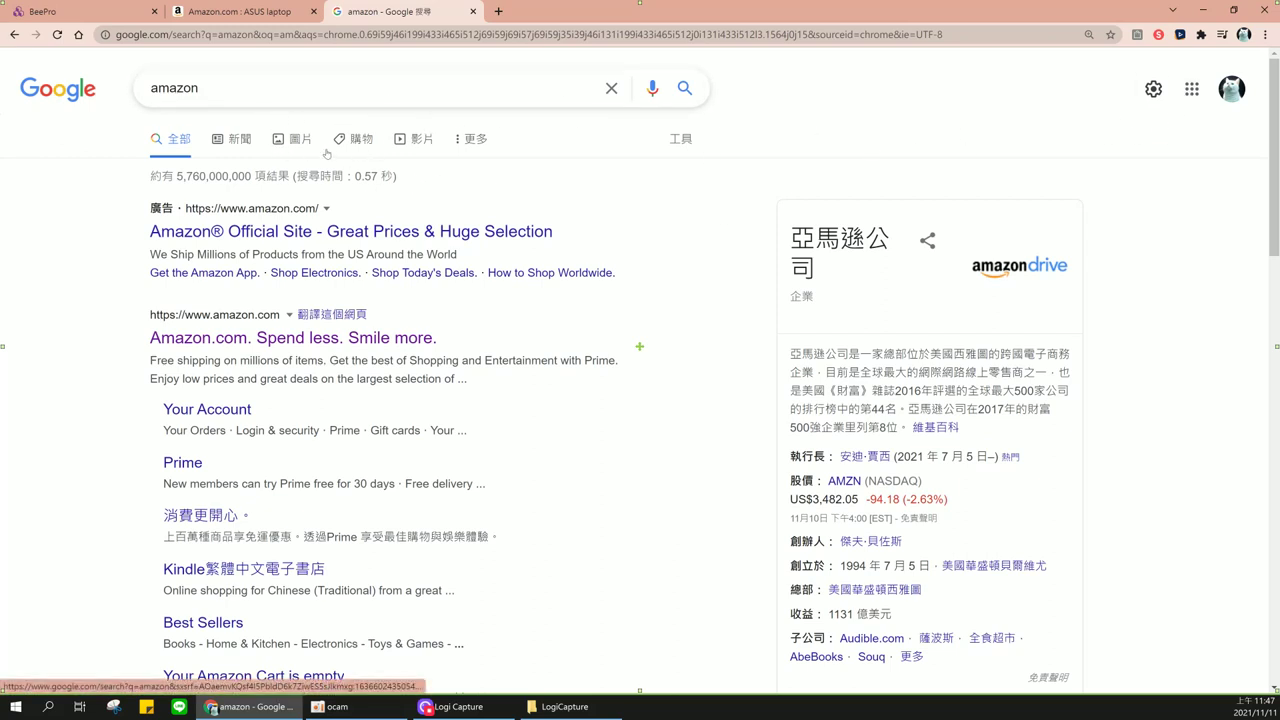
left_click(298, 140)
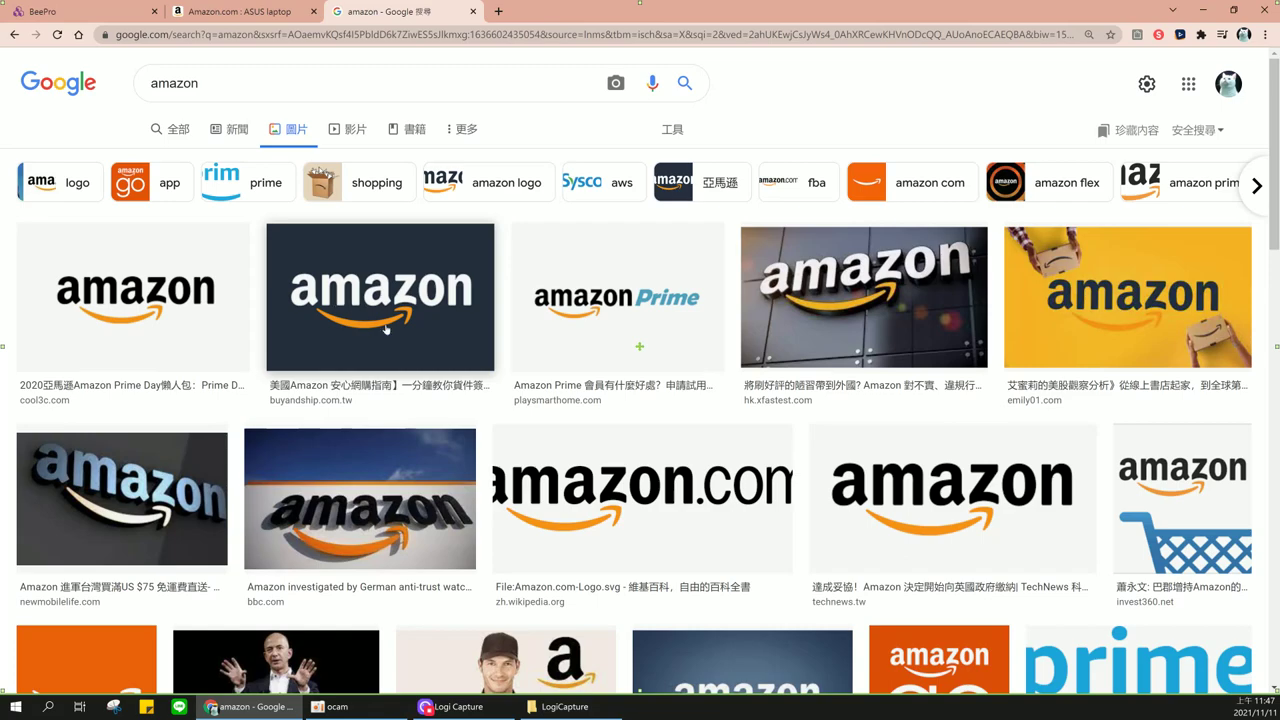
Open the Wikipedia Amazon.com logo from the image results and copy its image address
scroll(385, 329, "down", 2)
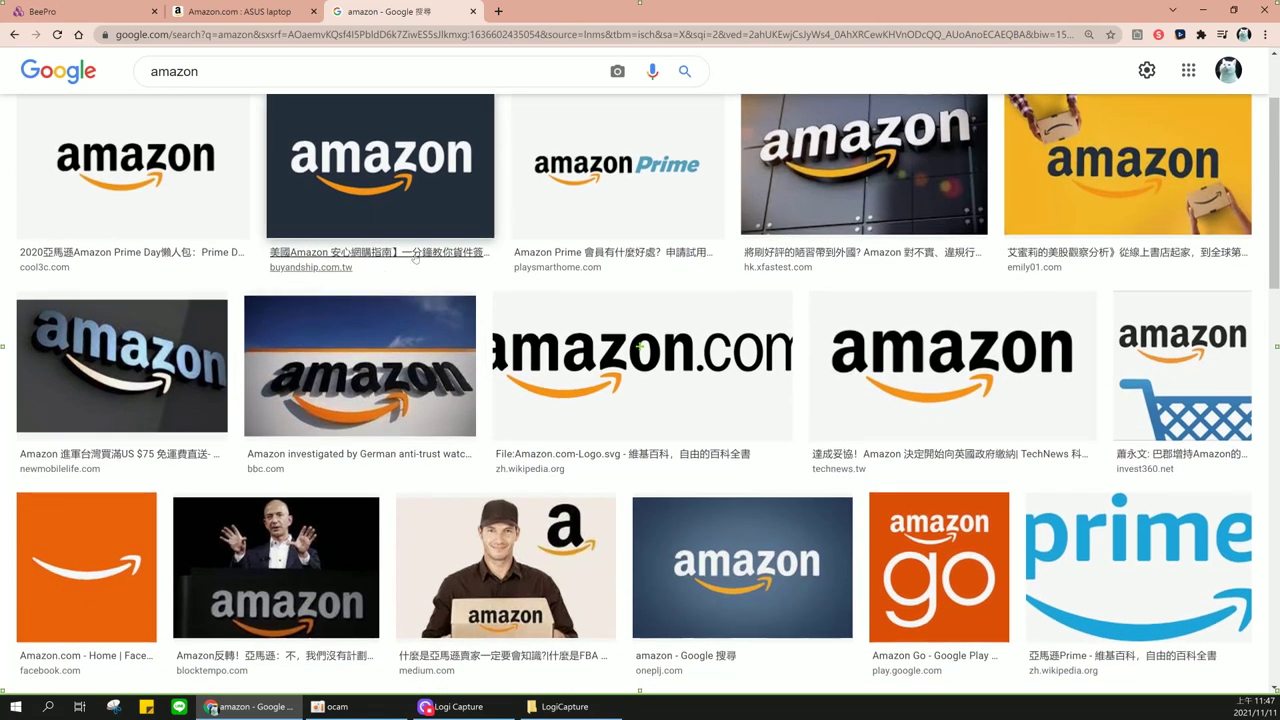
left_click(636, 340)
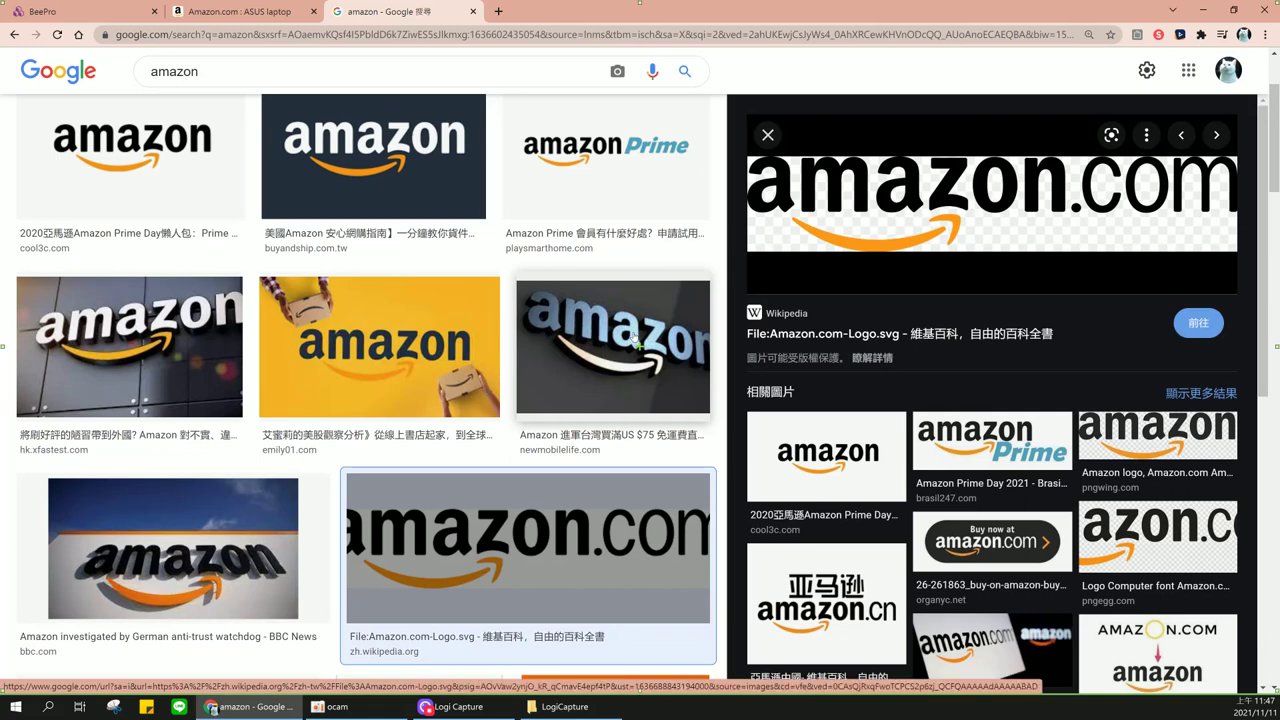
right_click(898, 224)
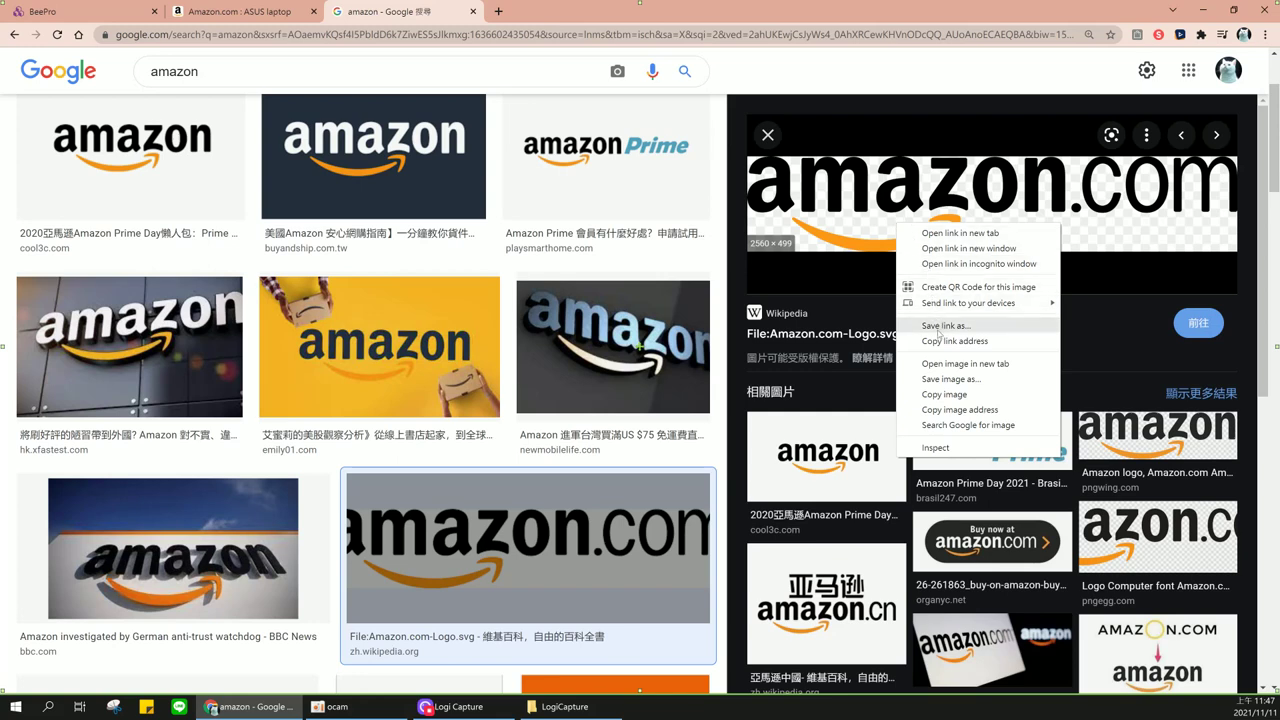
left_click(1007, 410)
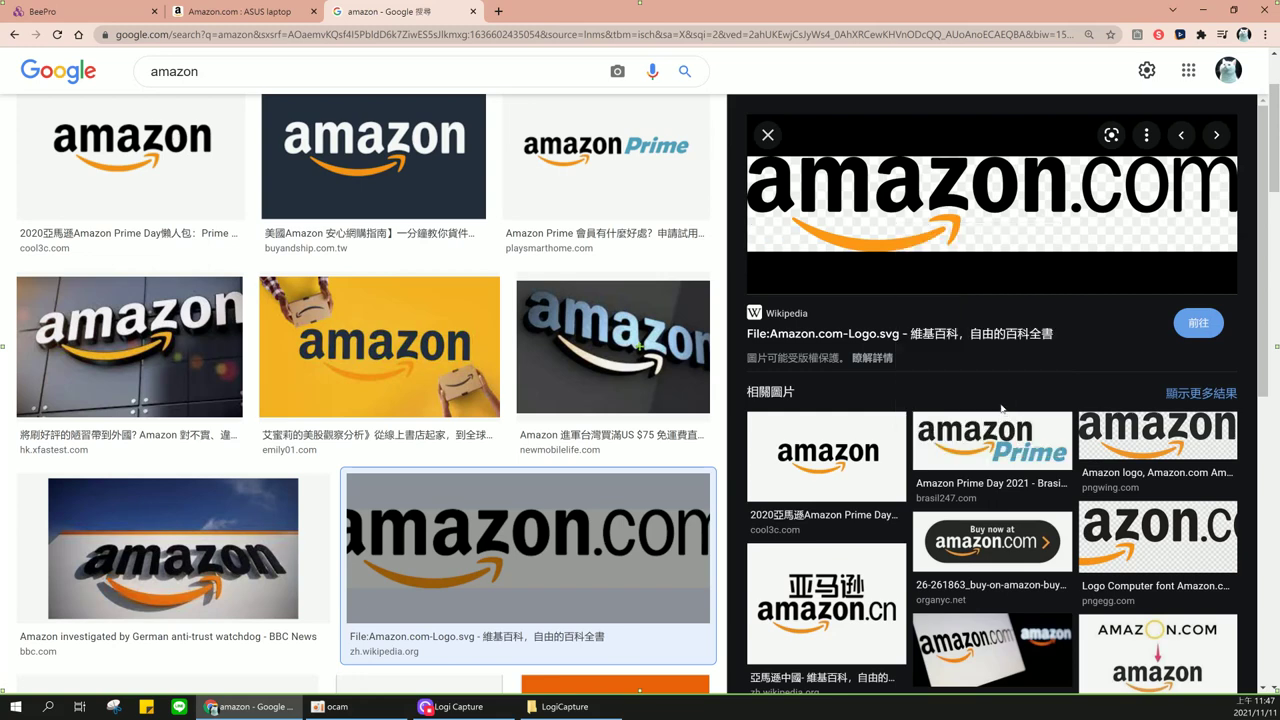
Return to the email and paste the copied logo address as the image URL of the first row's image block
left_click(109, 17)
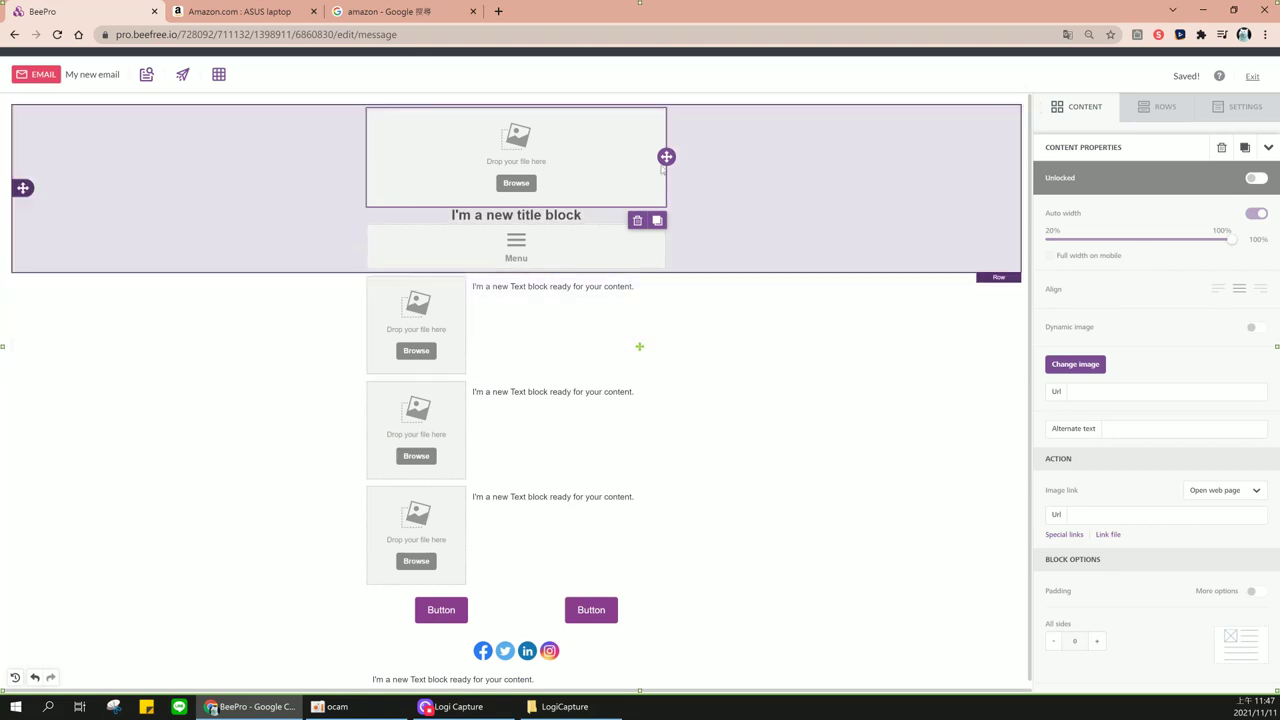
left_click(1097, 390)
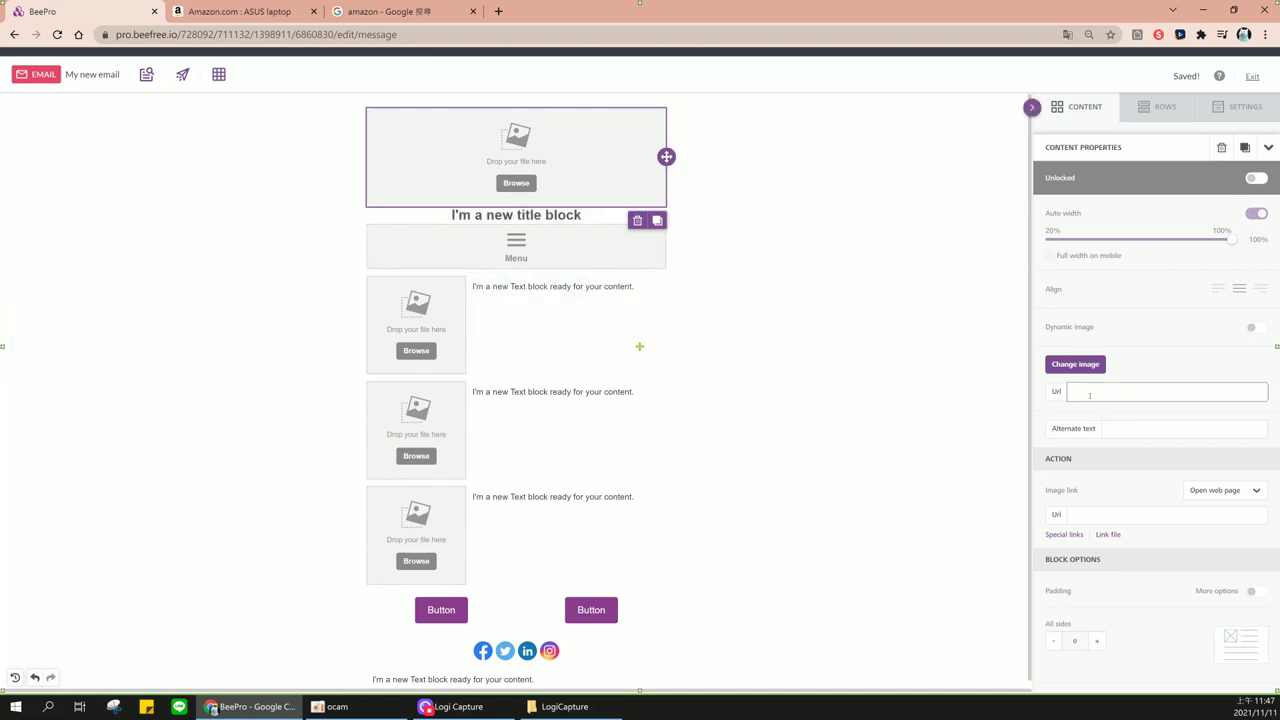
right_click(1096, 393)
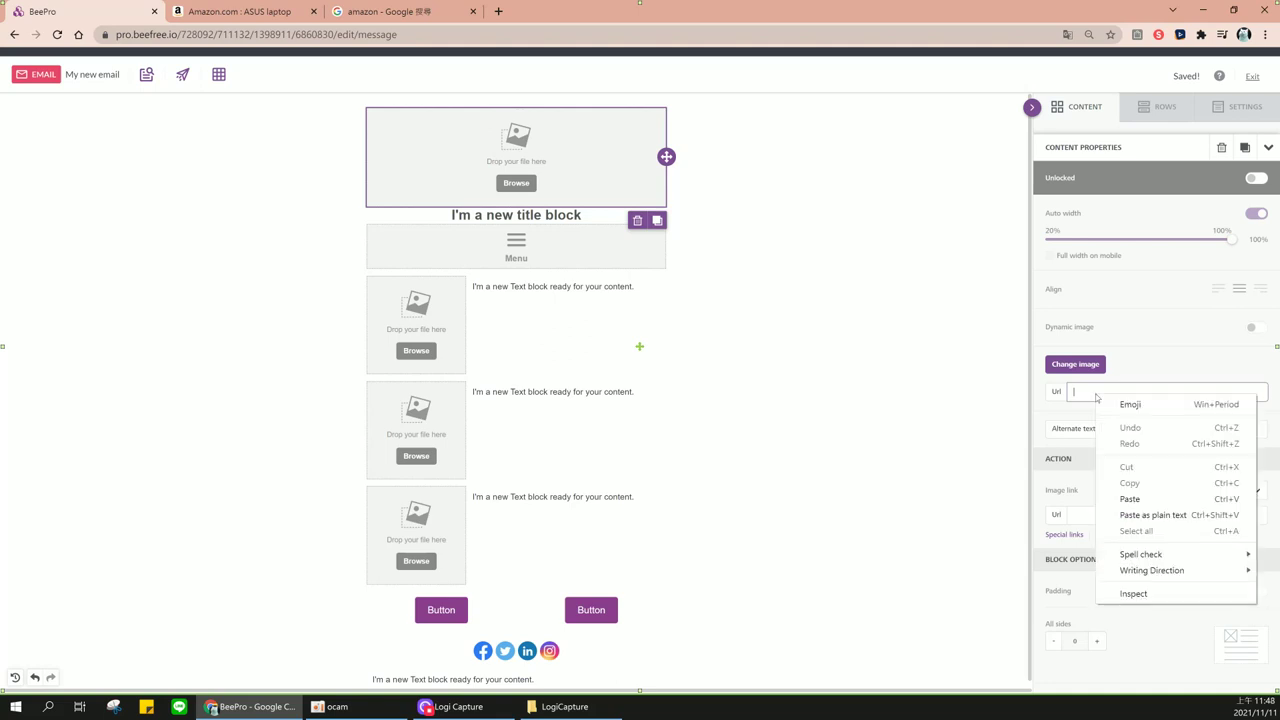
left_click(1142, 494)
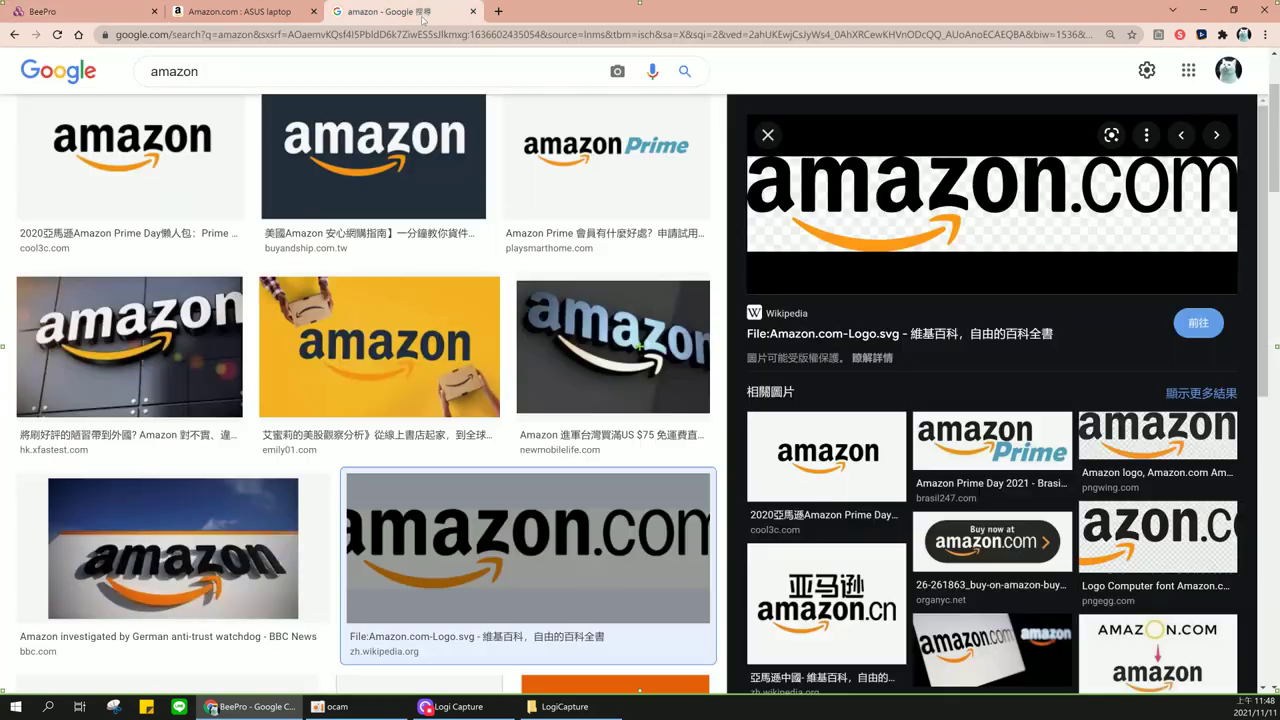
Return to the Google Images results and save the white-on-dark-blue Amazon logo as amazon_mns_05012021.jpg in the Pictures folder
left_click(422, 18)
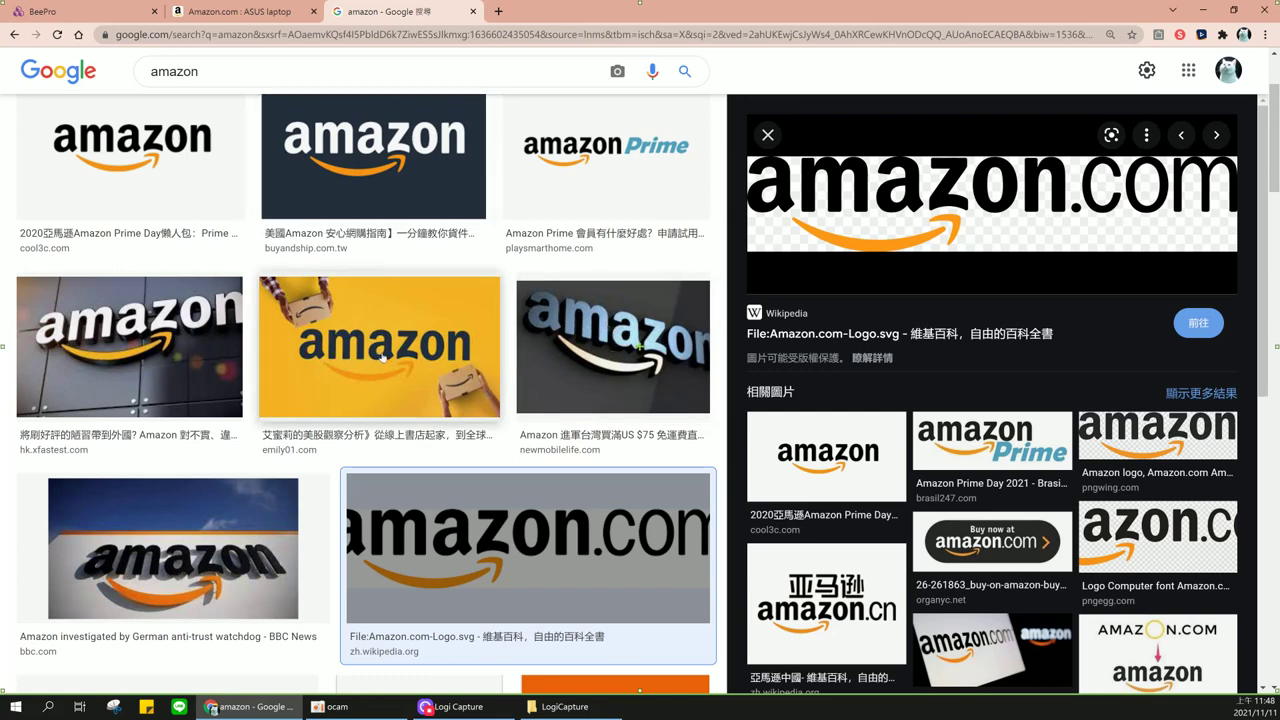
left_click(410, 157)
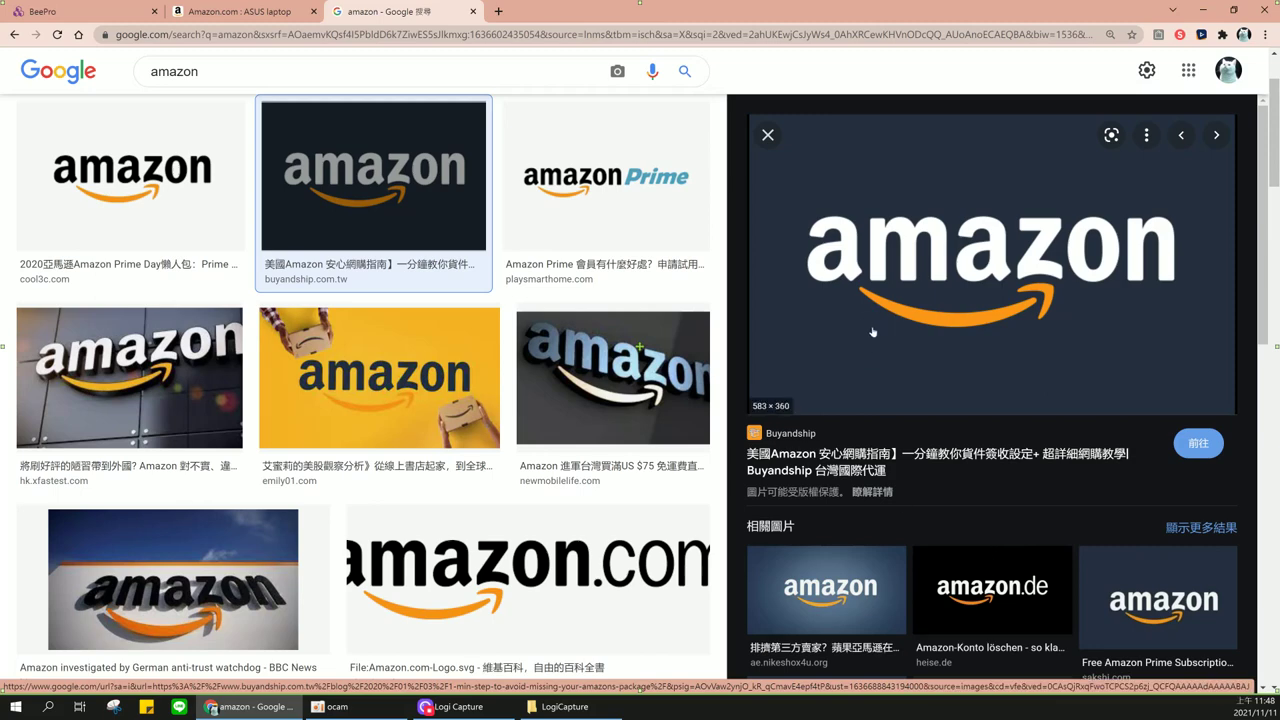
key("alt+Left")
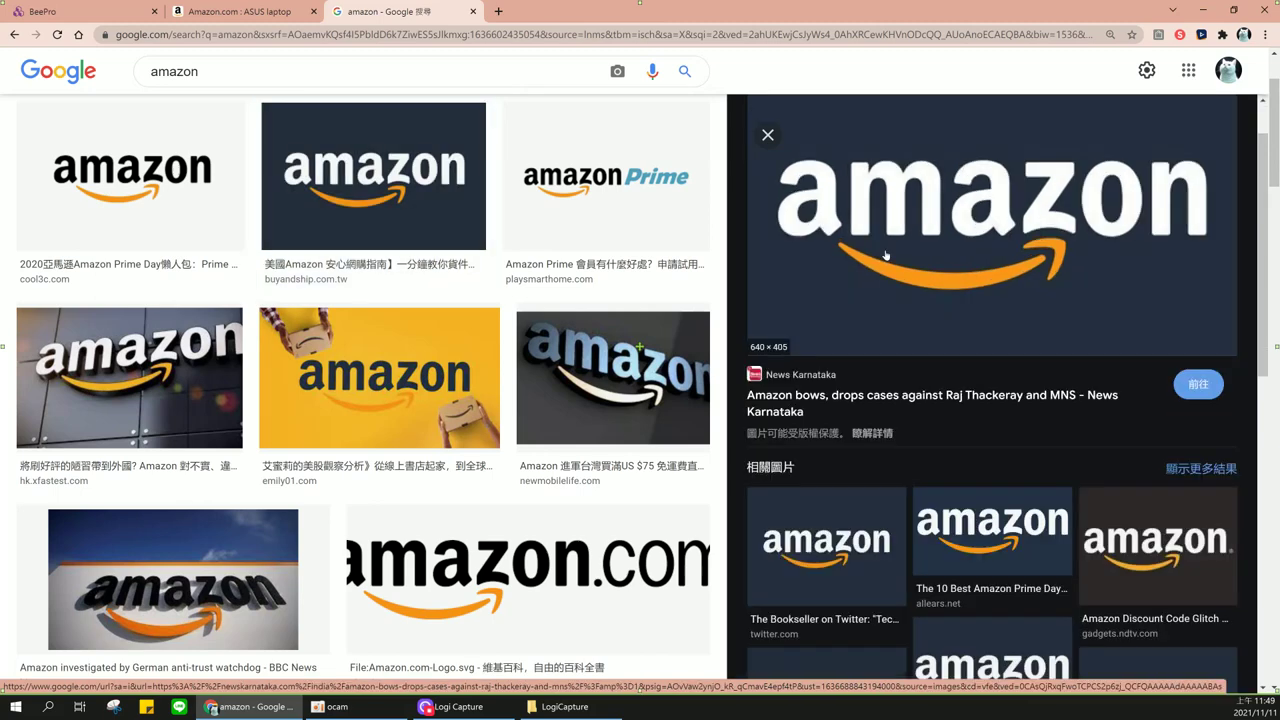
right_click(876, 261)
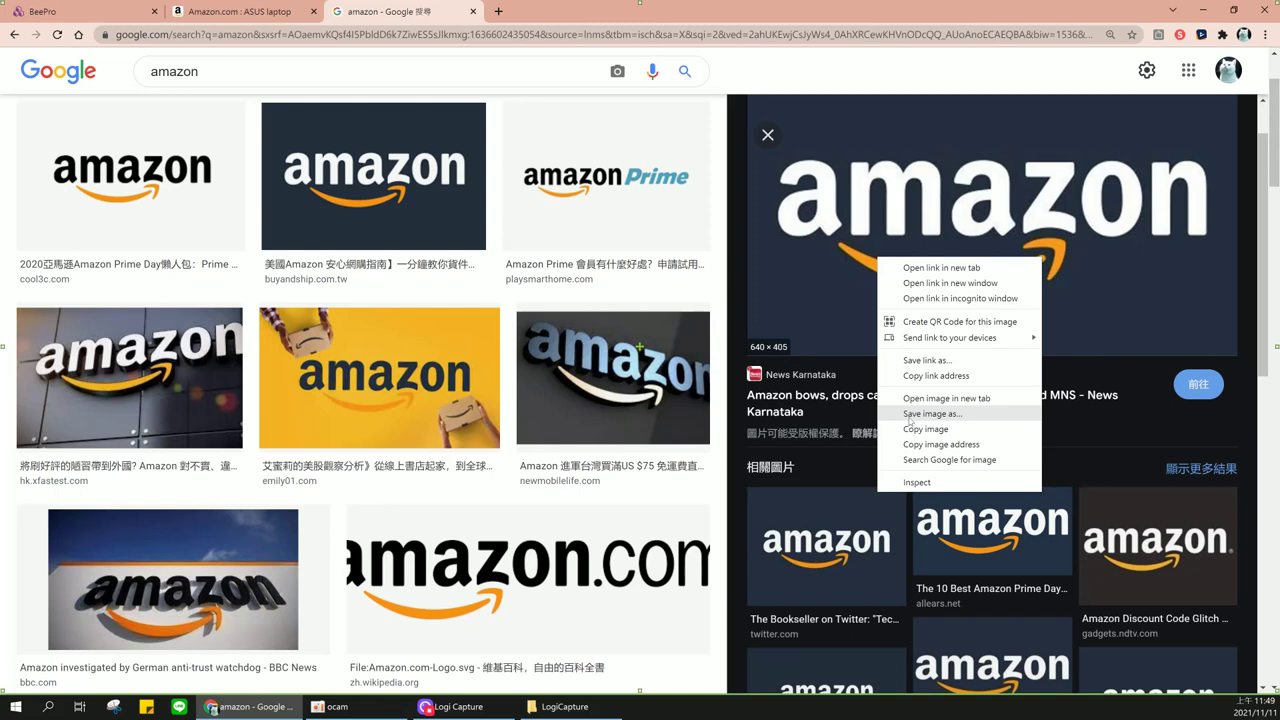
left_click(952, 417)
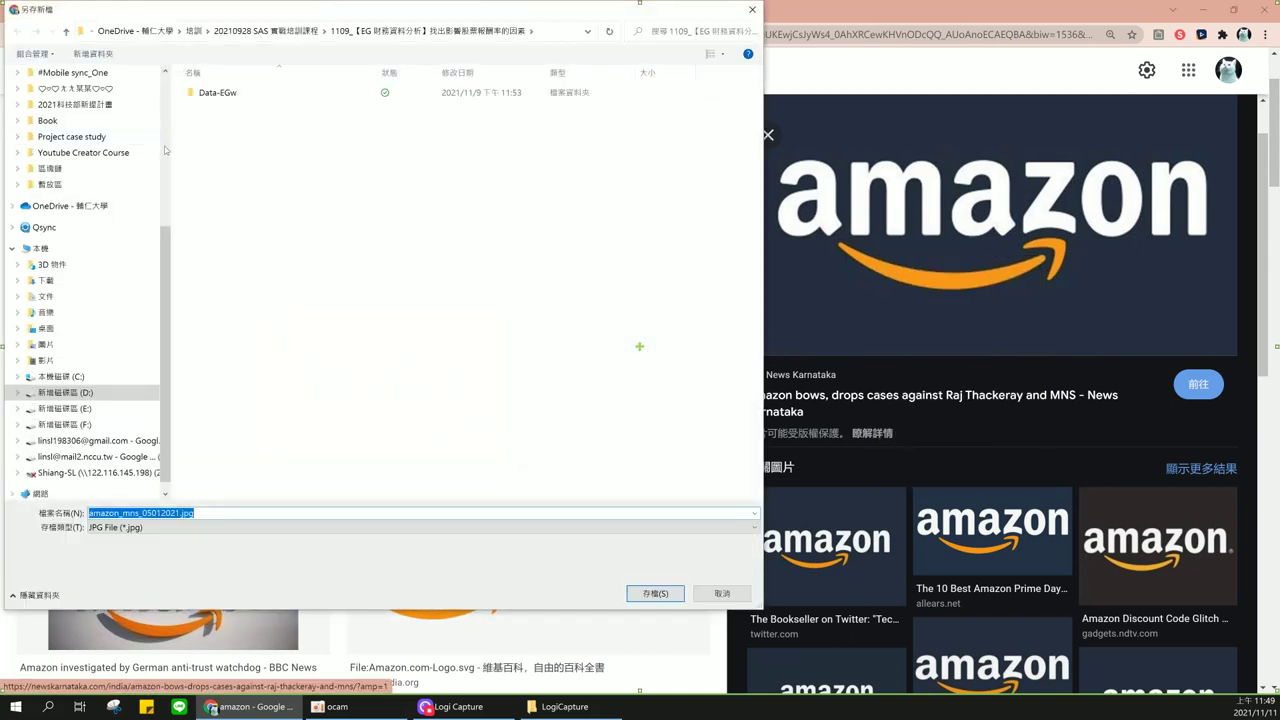
left_click(118, 345)
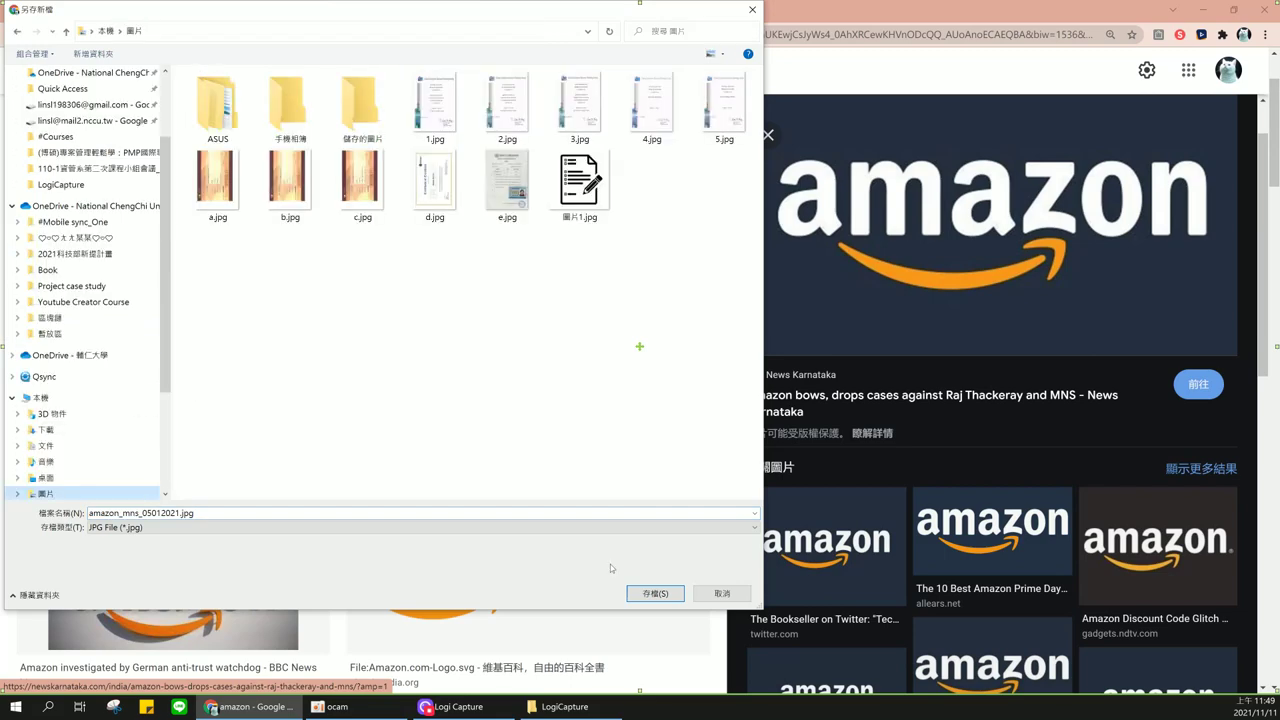
left_click(637, 590)
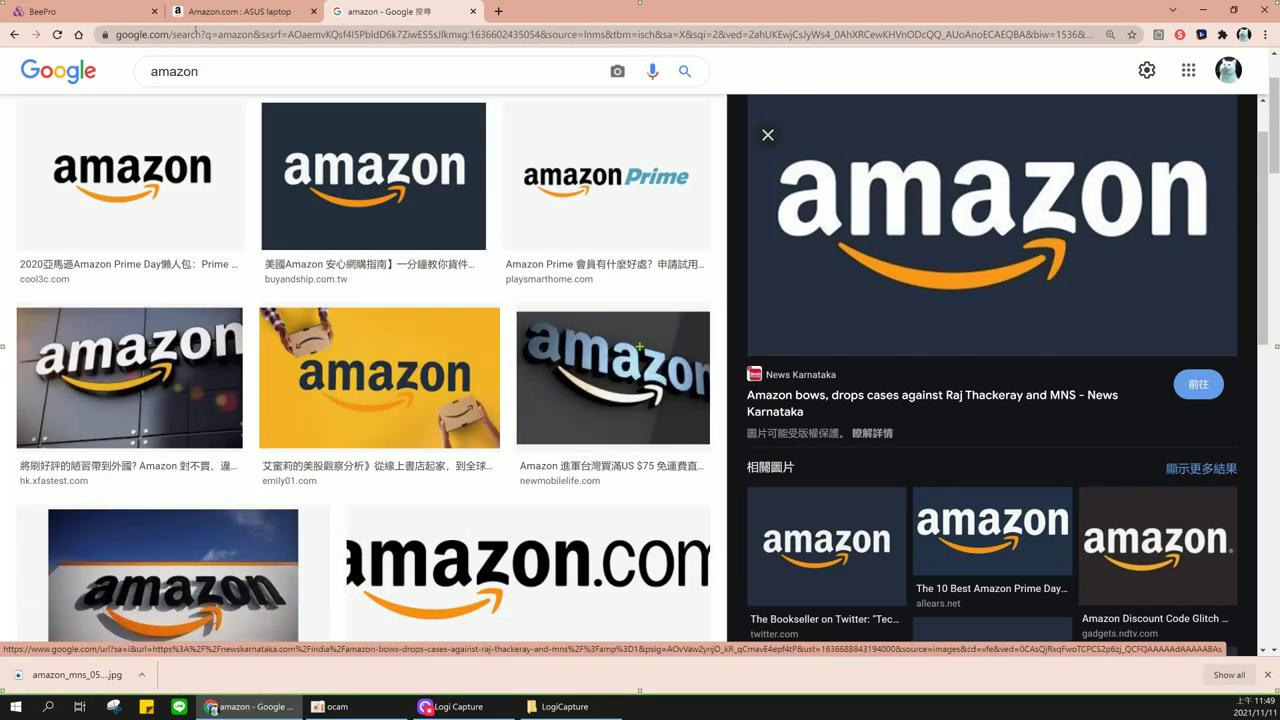
Replace the email's header image by uploading amazon_mns_05012021.jpg from the Pictures folder to the file manager and inserting it
key("ctrl+1")
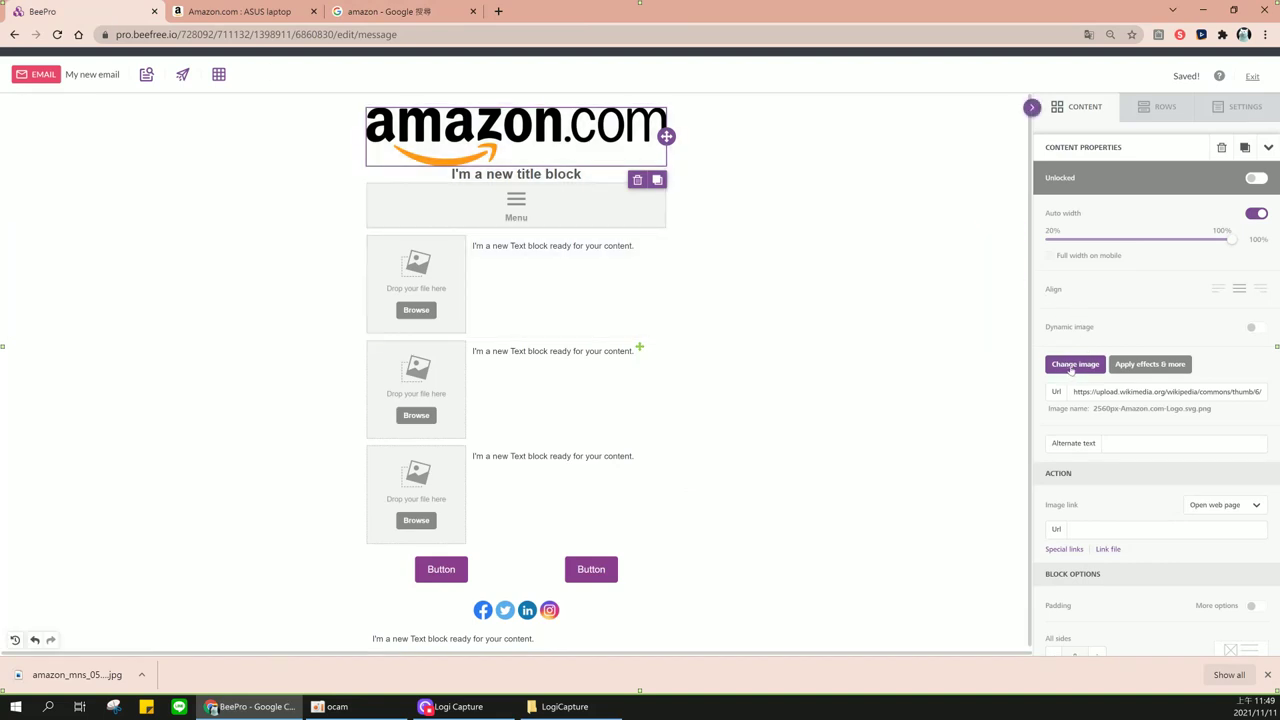
left_click(1075, 365)
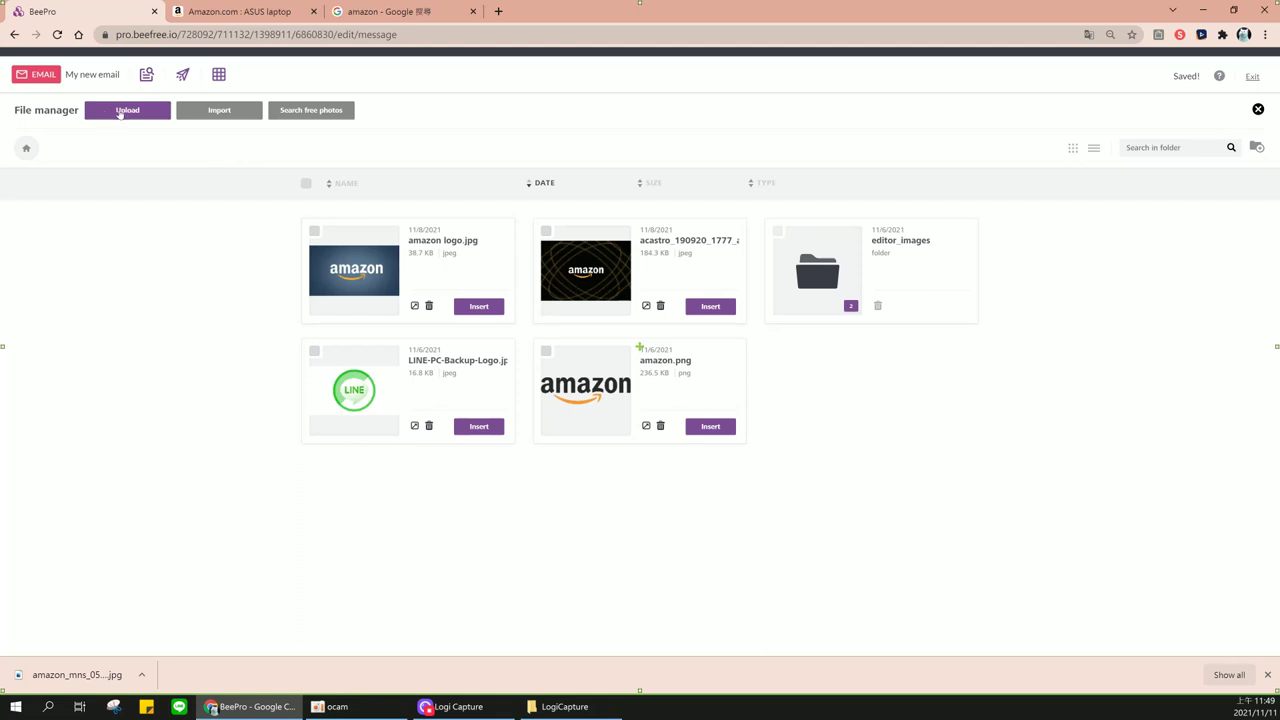
left_click(121, 114)
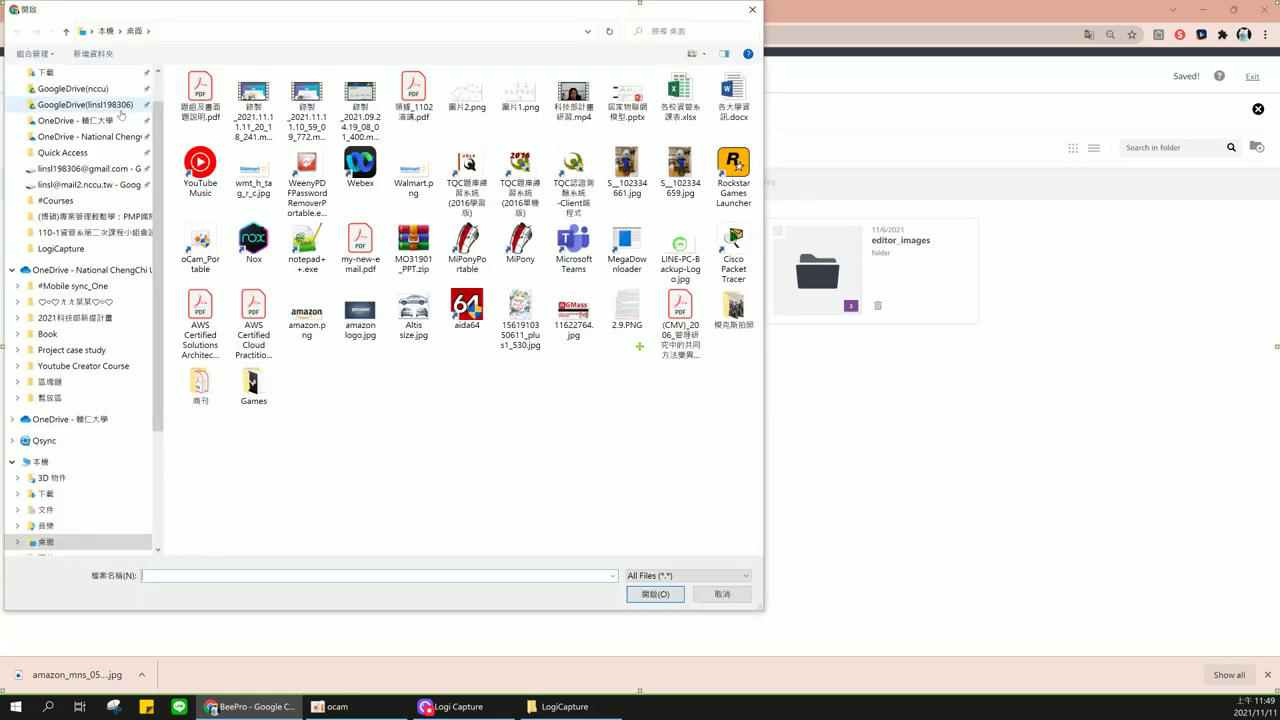
scroll(86, 211, "up", 1)
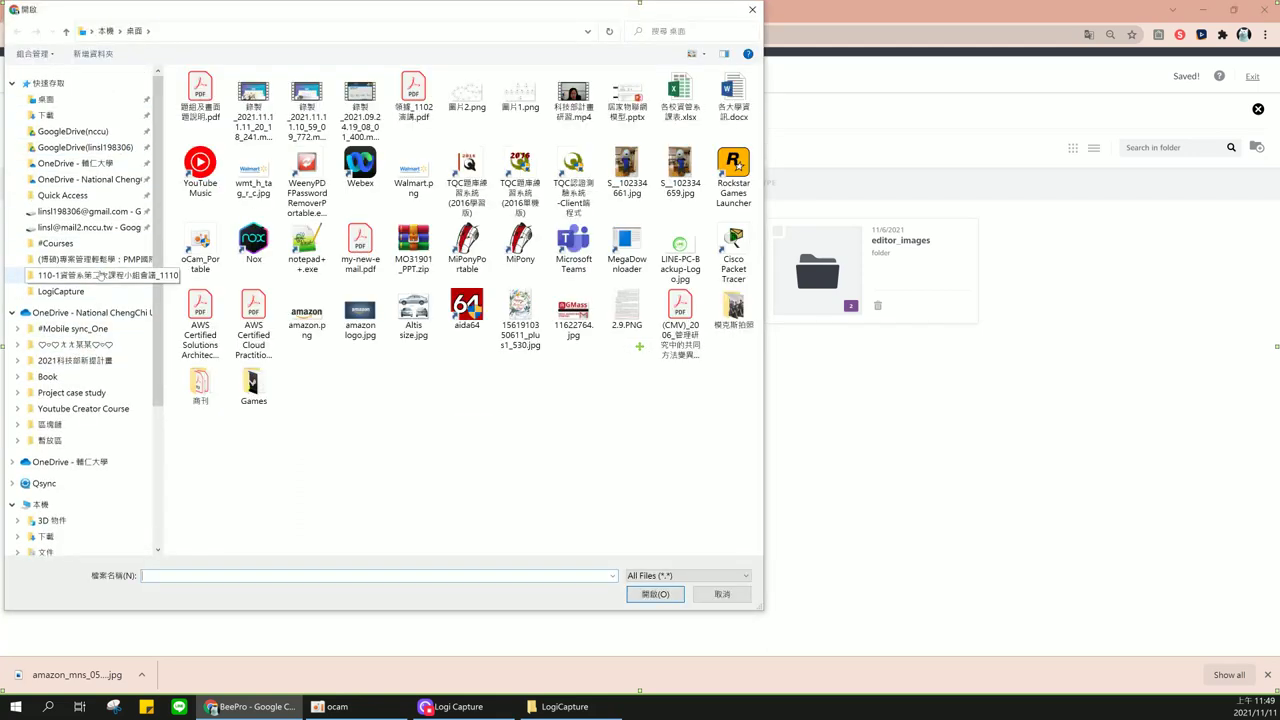
scroll(86, 211, "down", 2)
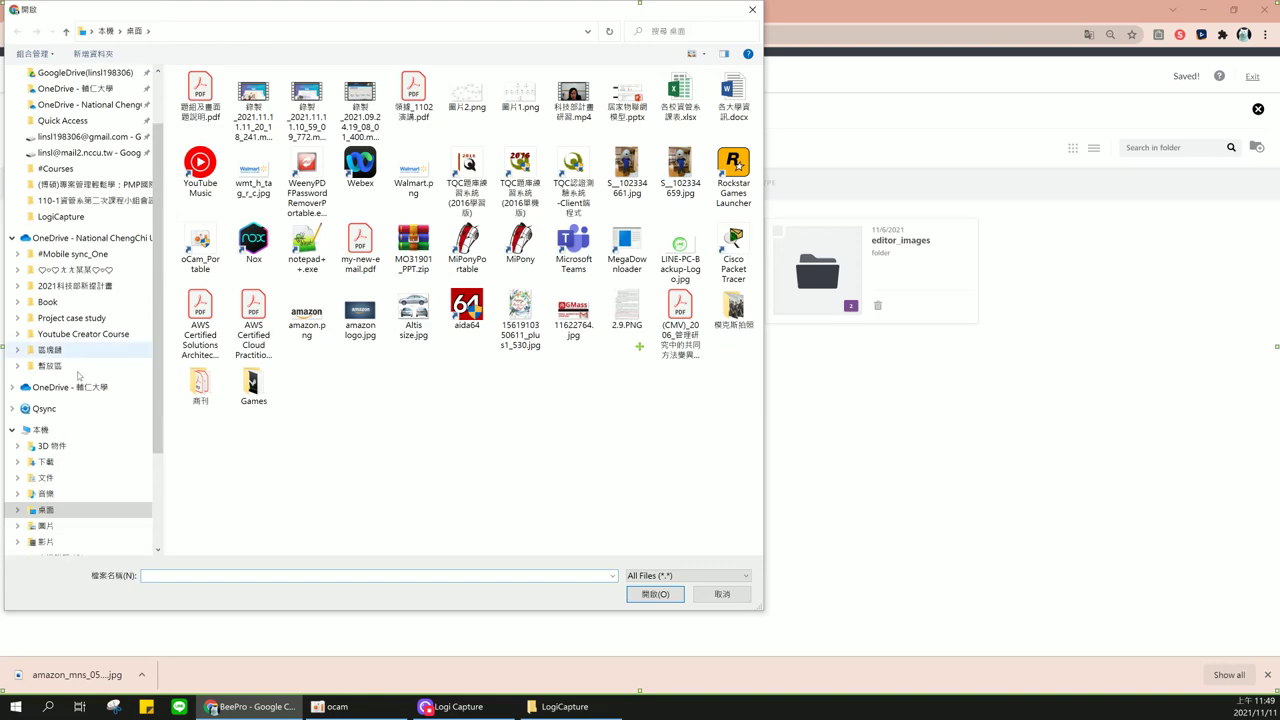
left_click(60, 526)
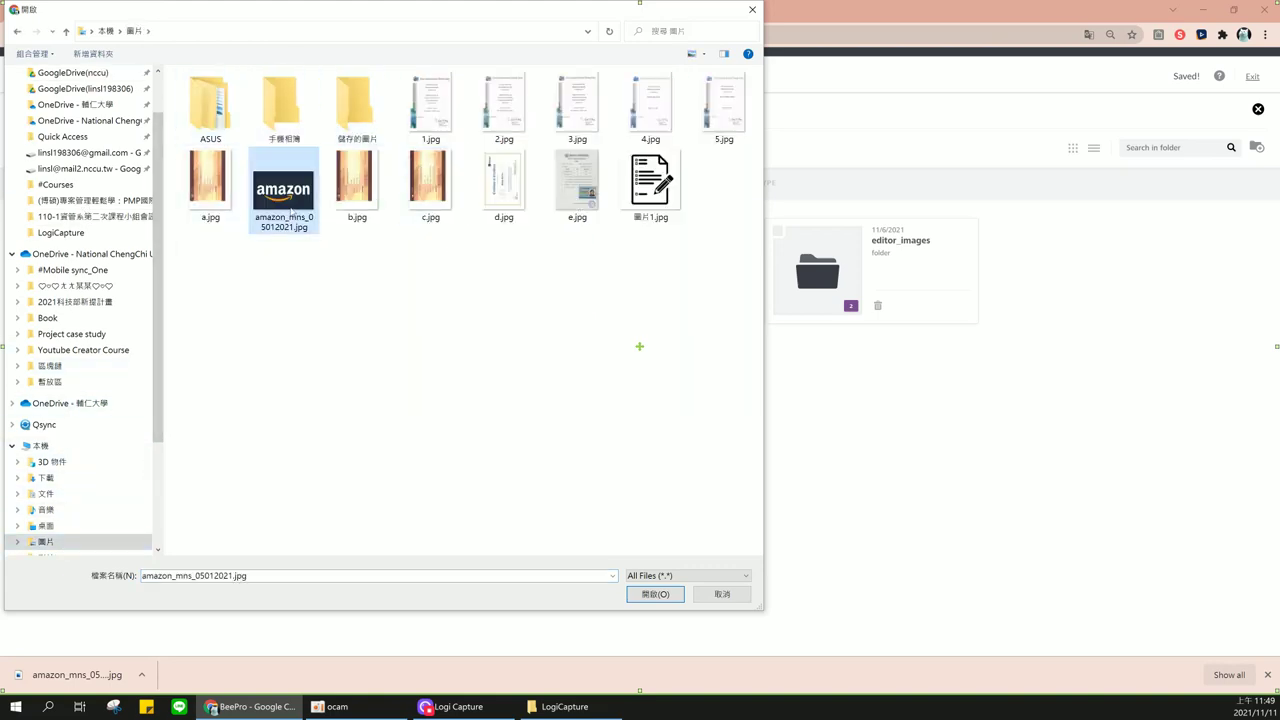
double_click(286, 205)
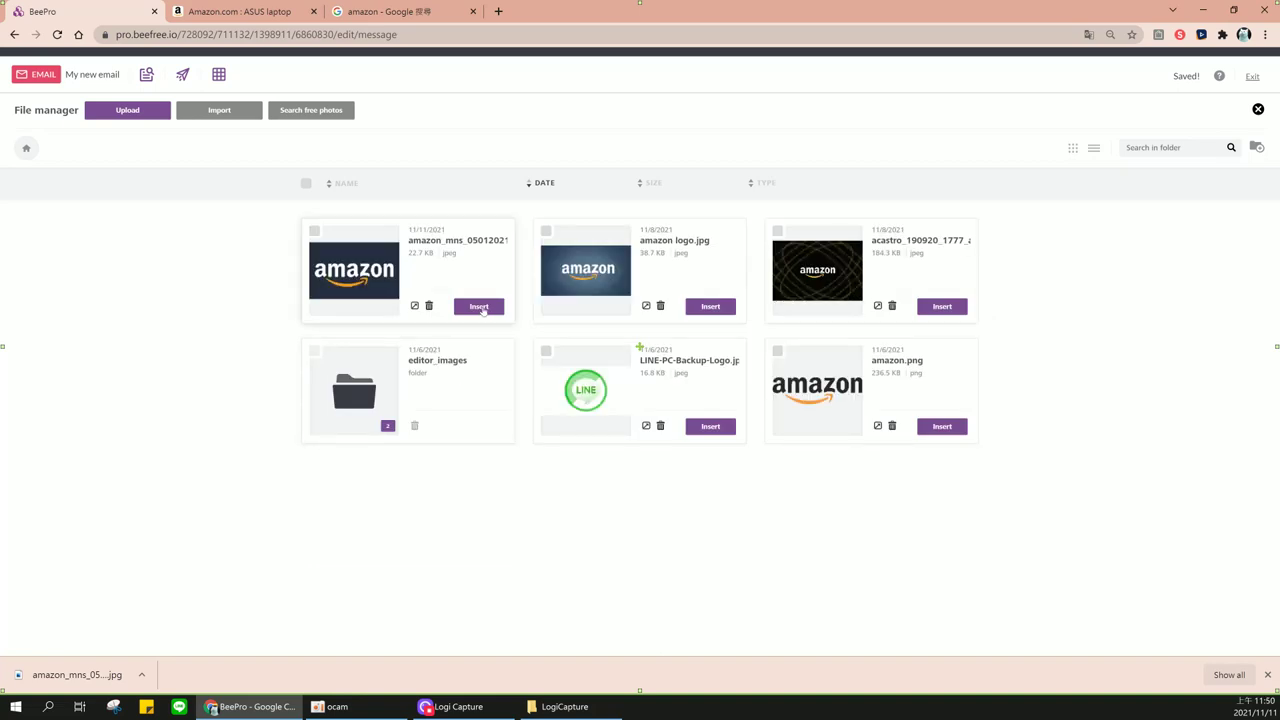
left_click(482, 308)
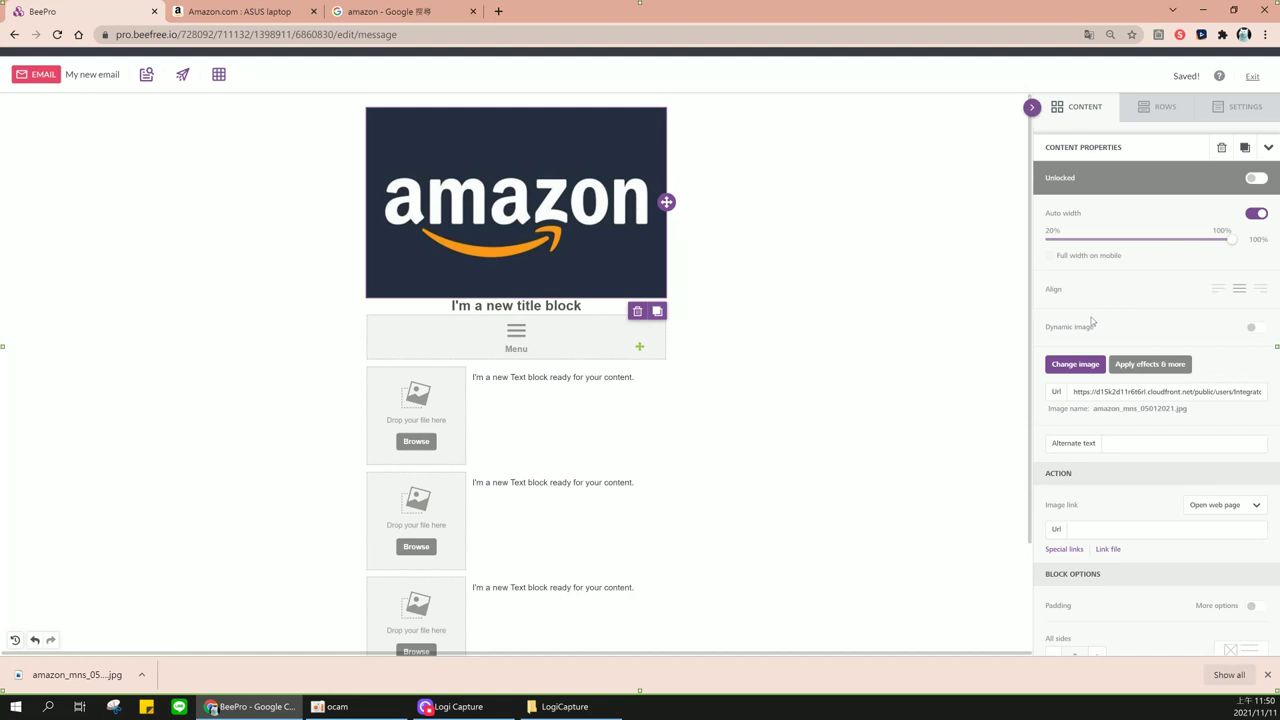
Turn off the header image's auto width and reduce it to 75% with centre alignment
left_click(1255, 214)
left_click_drag(1229, 239, 1173, 240)
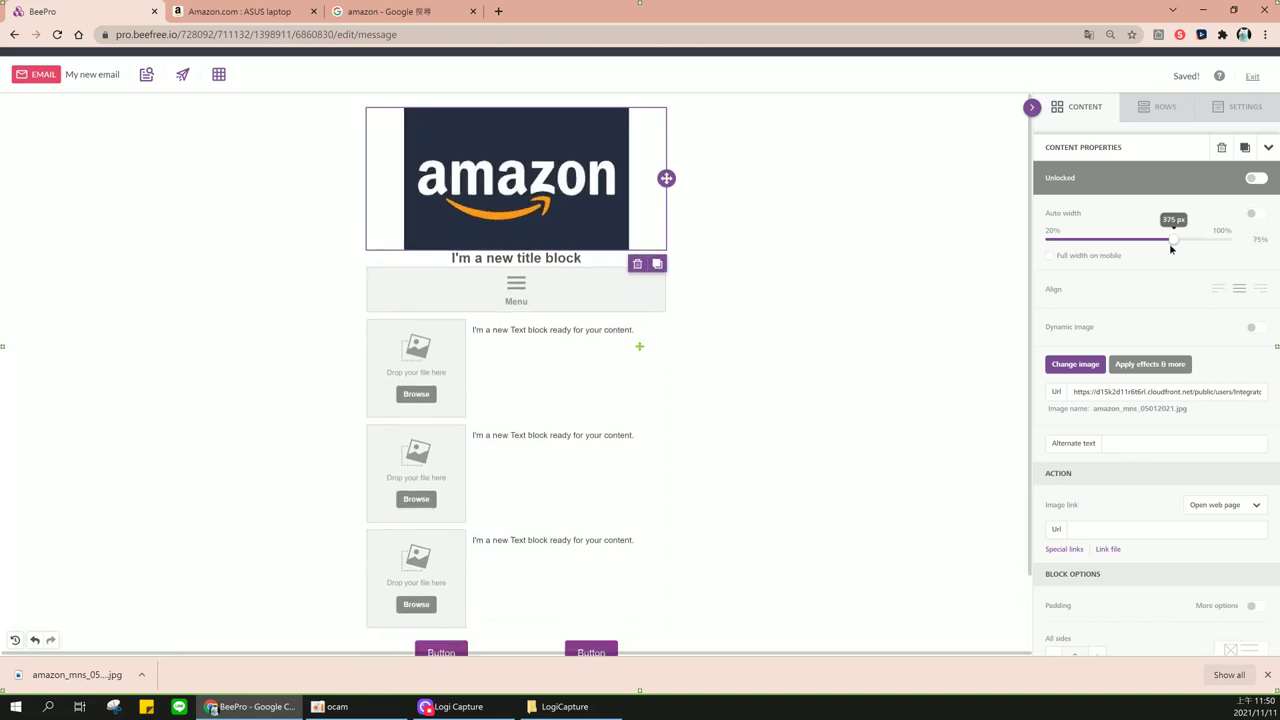
left_click(1218, 290)
left_click(1239, 289)
Try a larger padding on all sides of the header image and reset it to 0
scroll(1172, 390, "down", 2)
left_click(1100, 577)
left_click(1100, 577)
left_click(1100, 577)
left_click(1051, 584)
left_click(1051, 584)
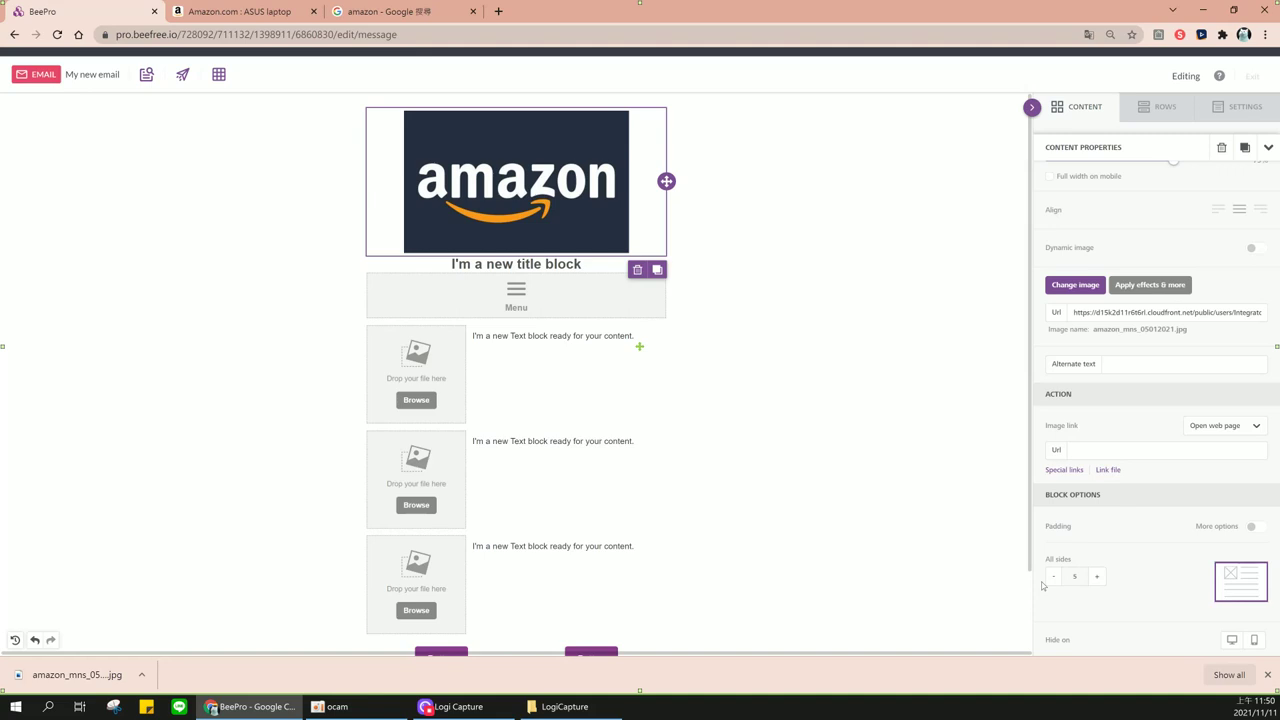
left_click(1053, 578)
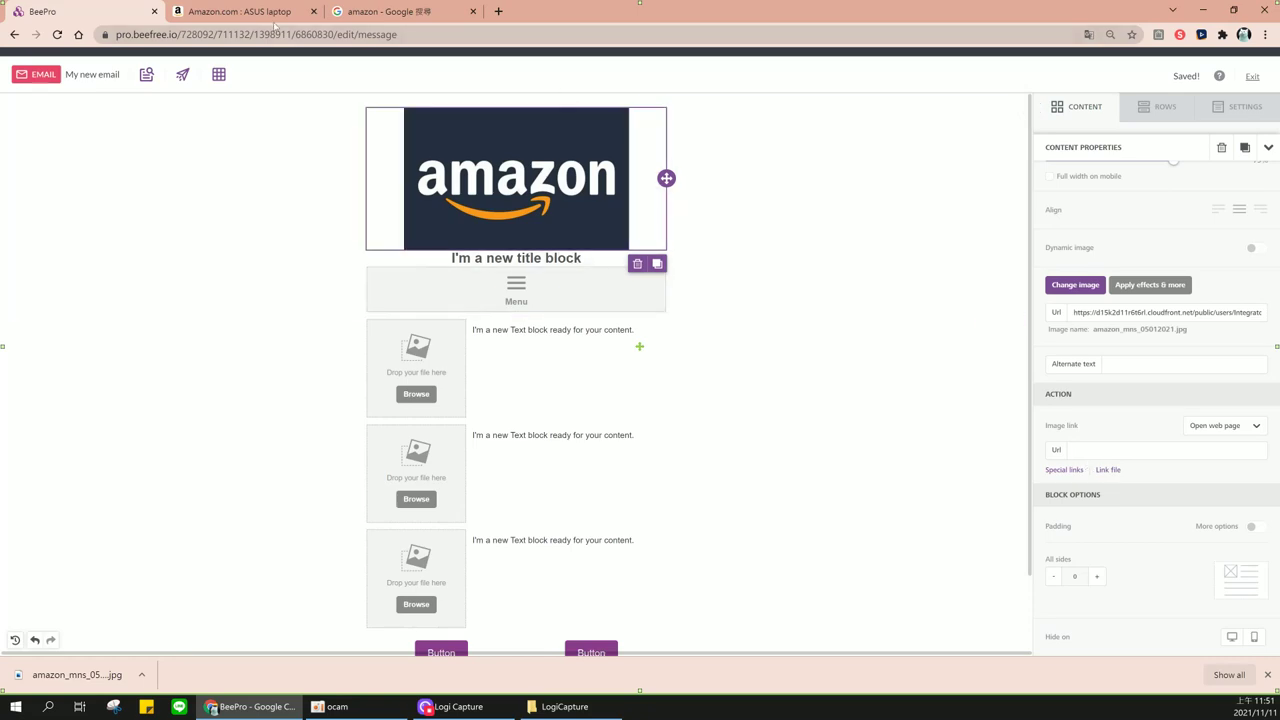
Switch to the Amazon results, open the Amazon home page in a new browser tab and copy its web address
left_click(240, 11)
middle_click(45, 66)
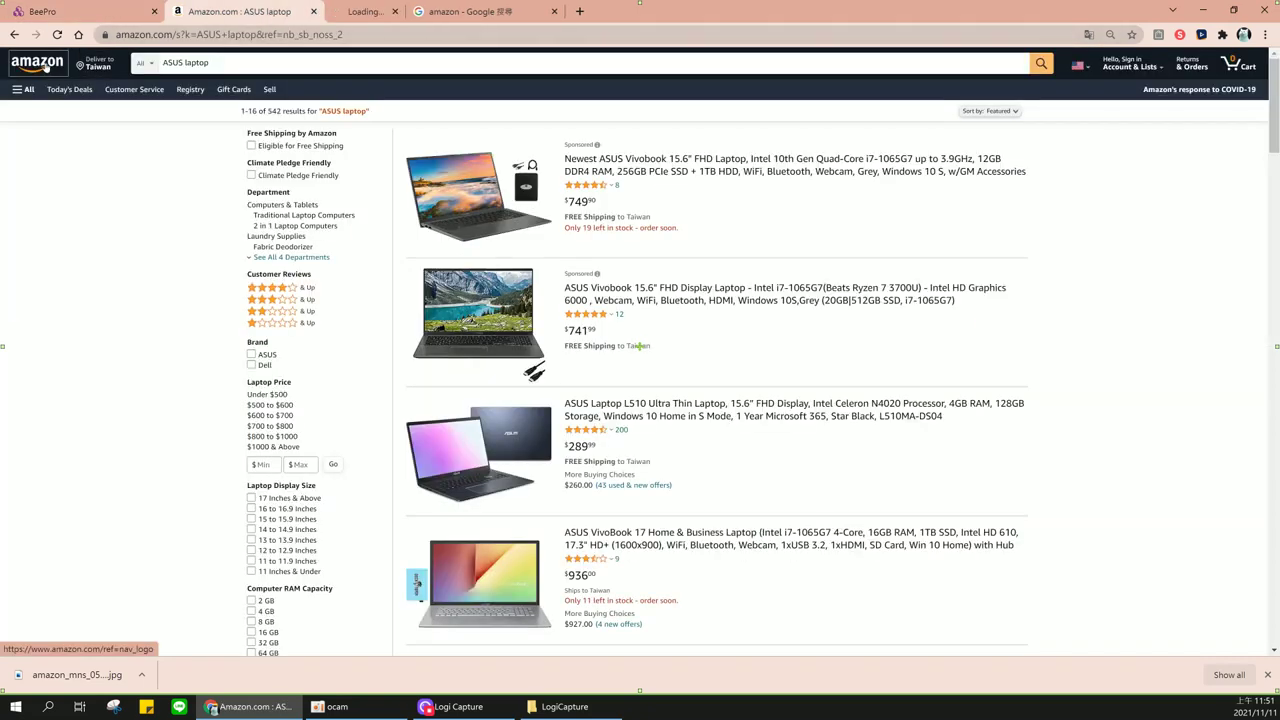
left_click(347, 12)
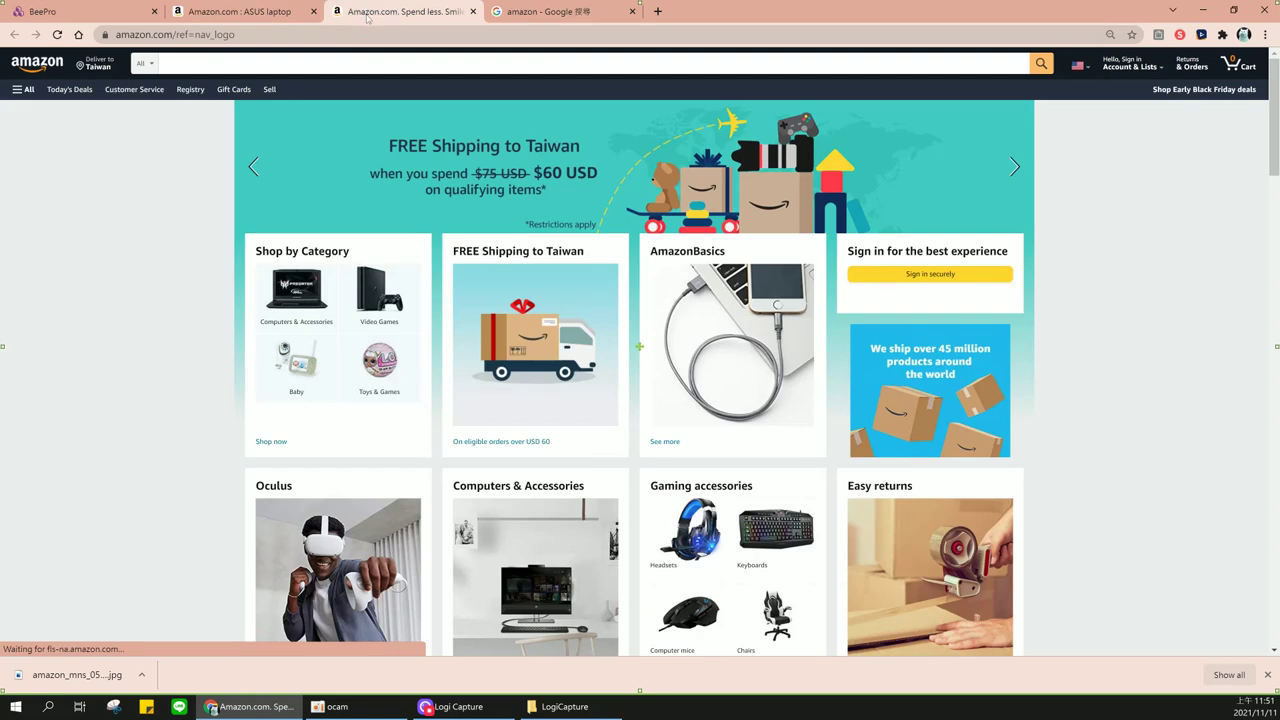
left_click(257, 38)
key("ctrl+c")
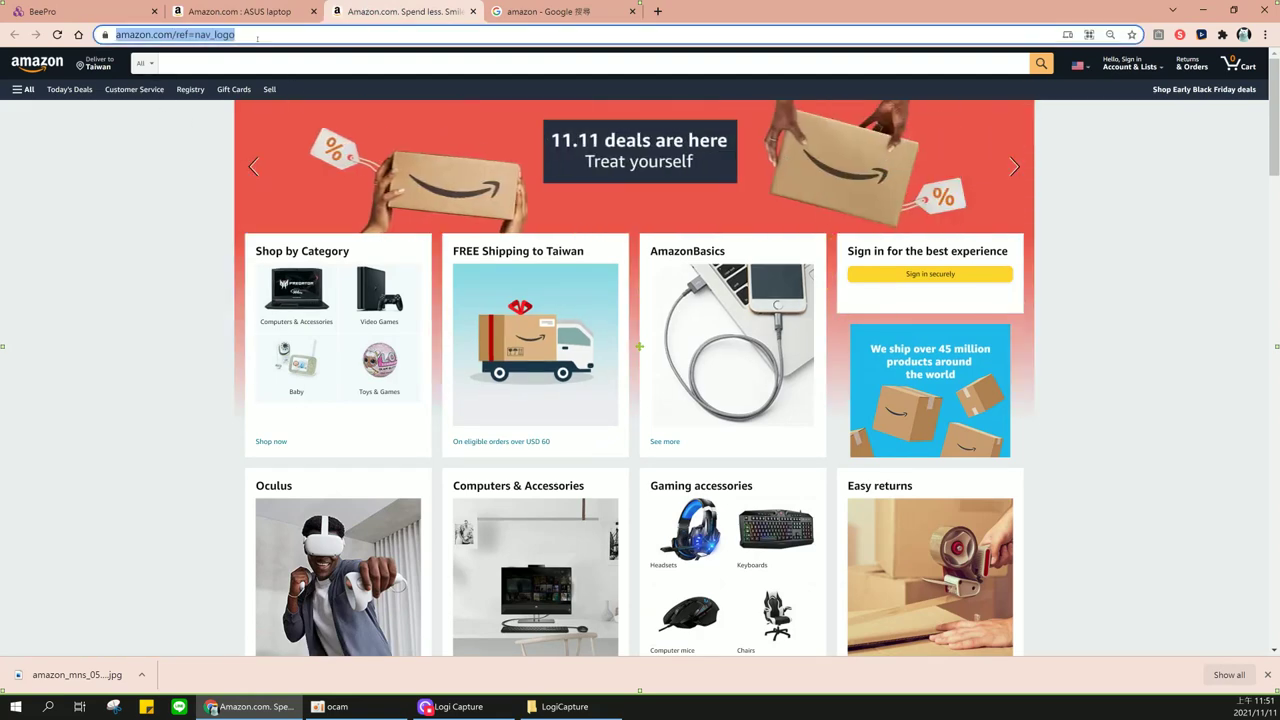
Return to the email and paste the copied Amazon home page address as the header image's web page link
left_click(108, 16)
left_click(1075, 449)
key("ctrl+v")
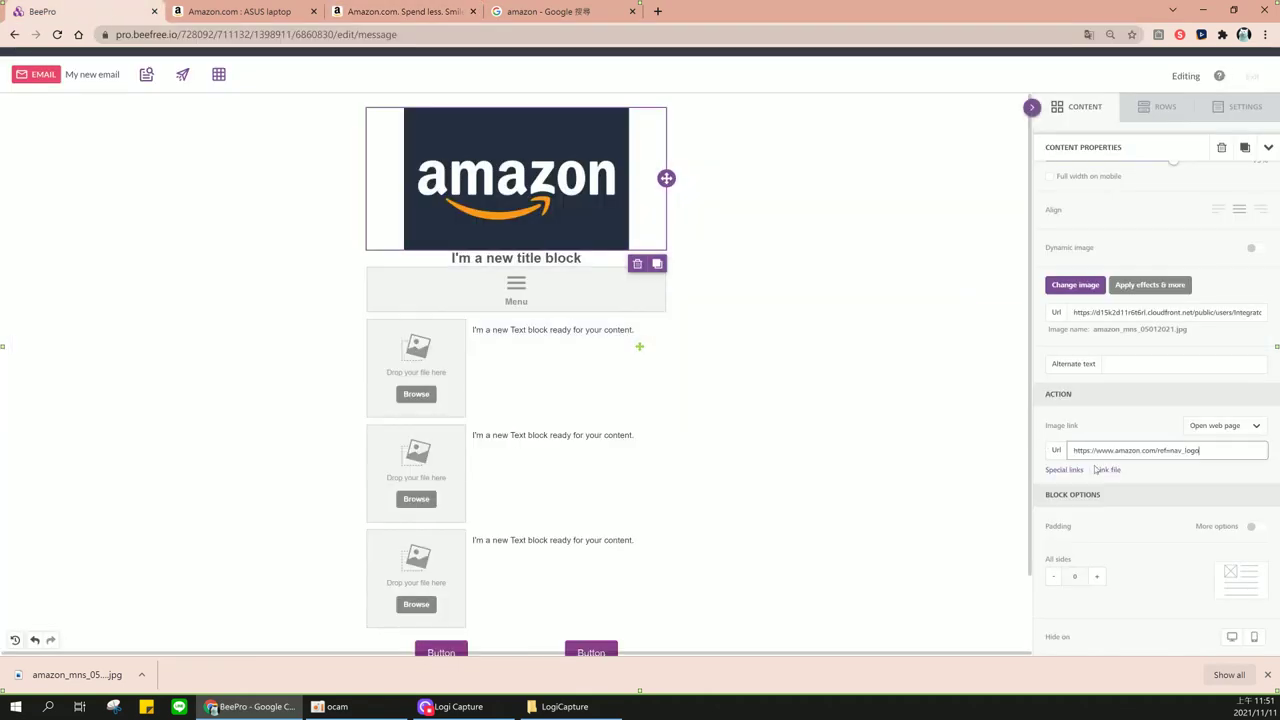
left_click(1170, 478)
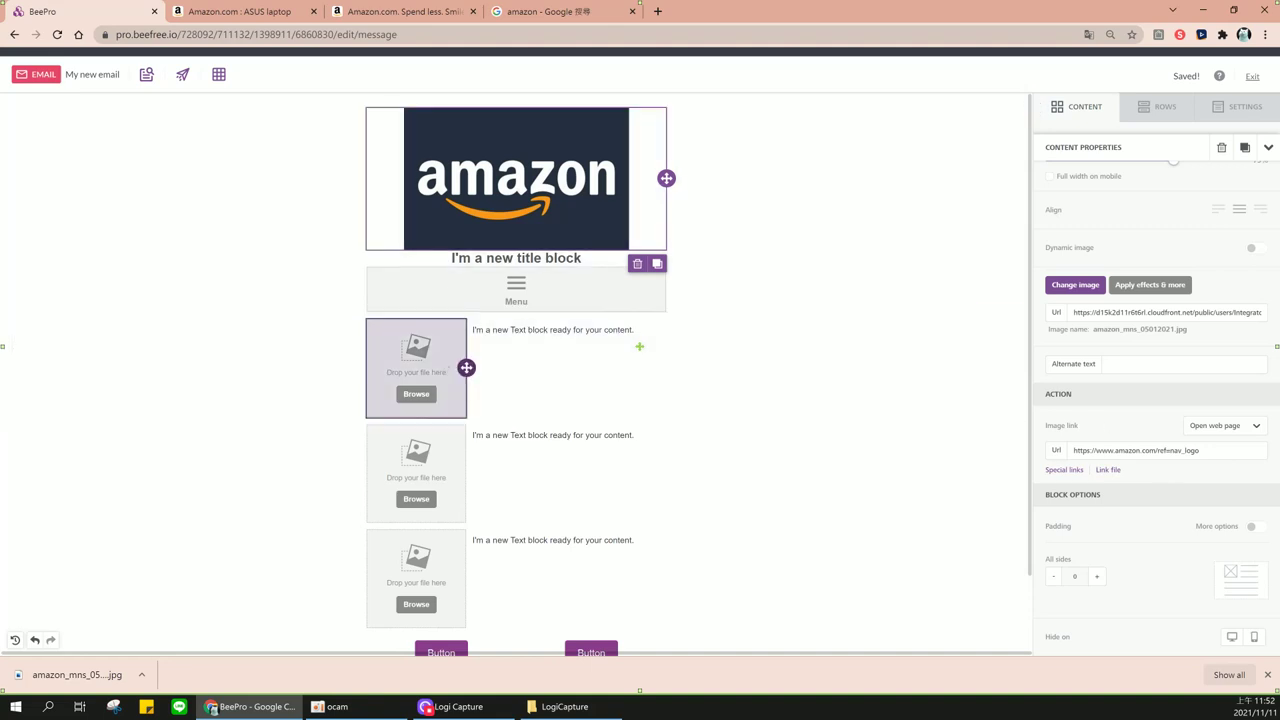
Copy the image address of the first ASUS laptop in the Amazon results and paste it as the first product row's image URL
left_click(252, 14)
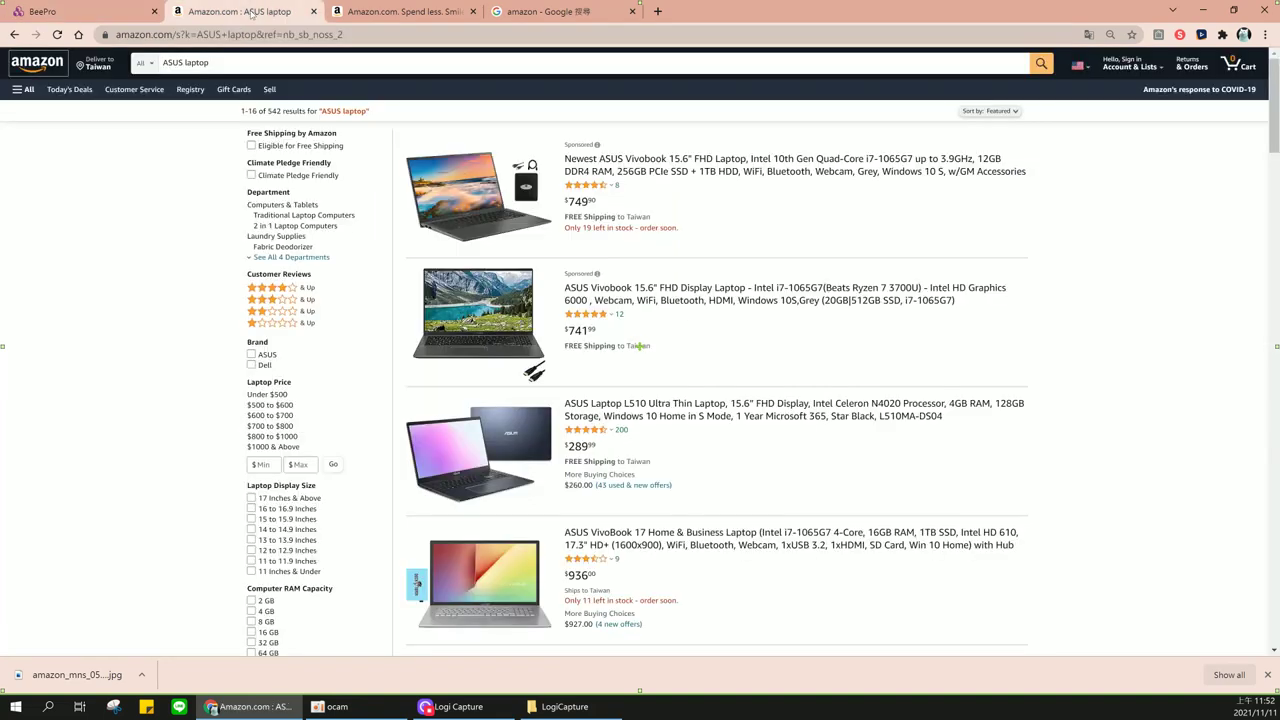
right_click(460, 201)
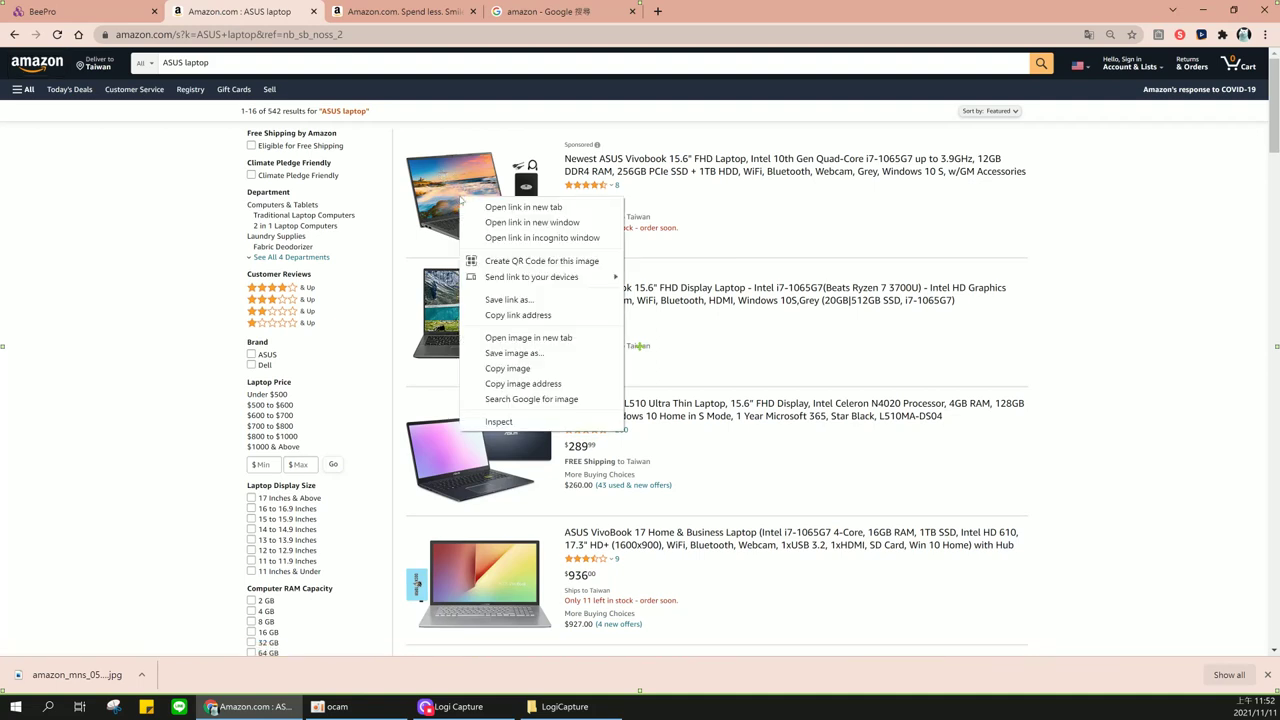
left_click(541, 384)
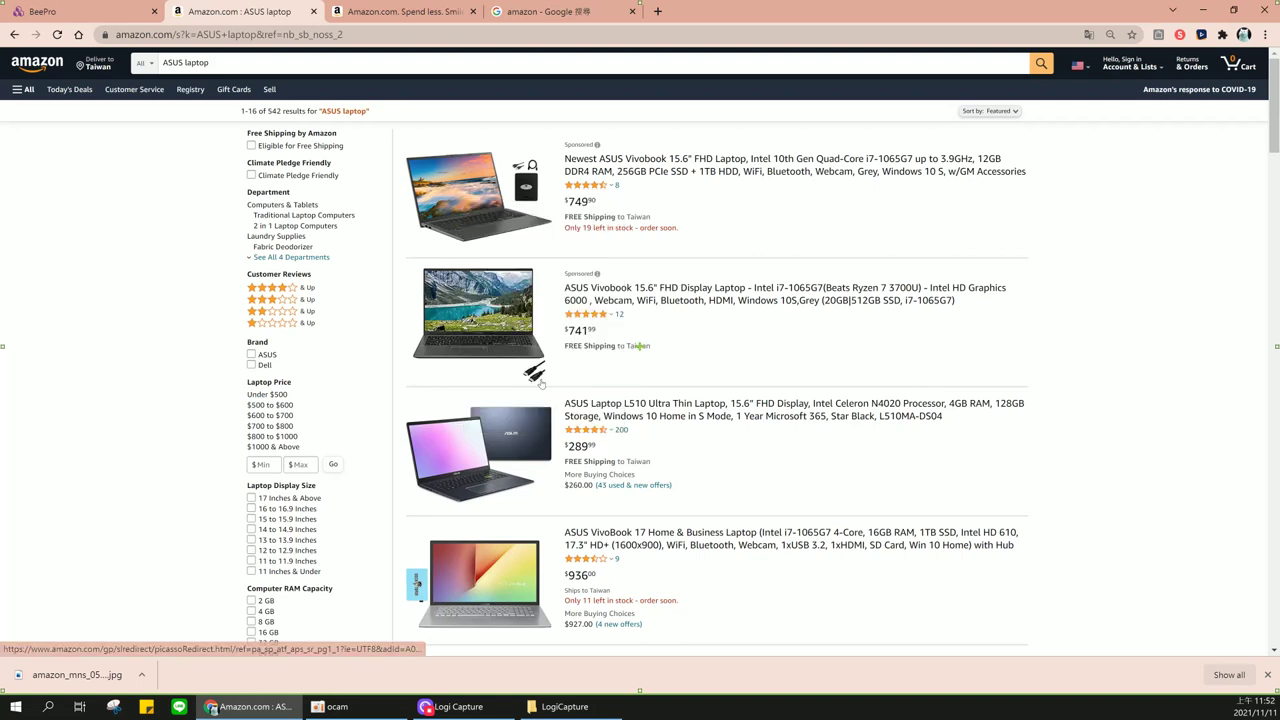
left_click(126, 9)
left_click(414, 347)
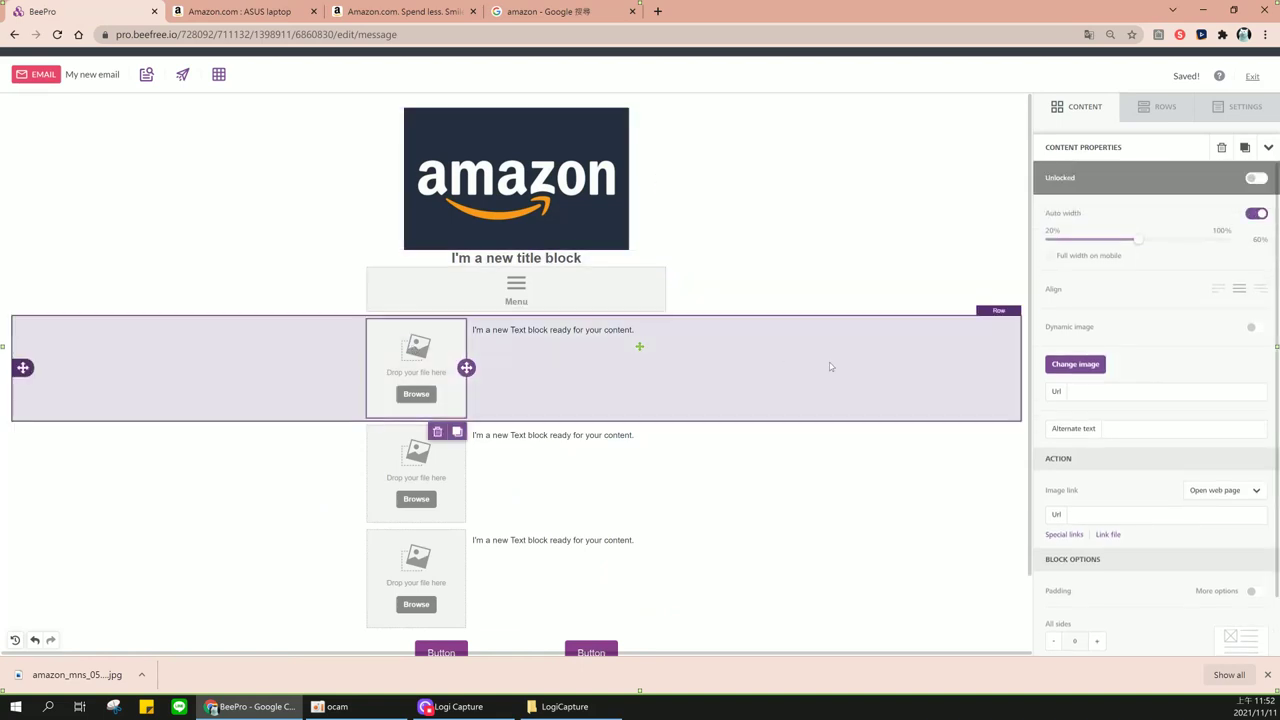
left_click(1090, 393)
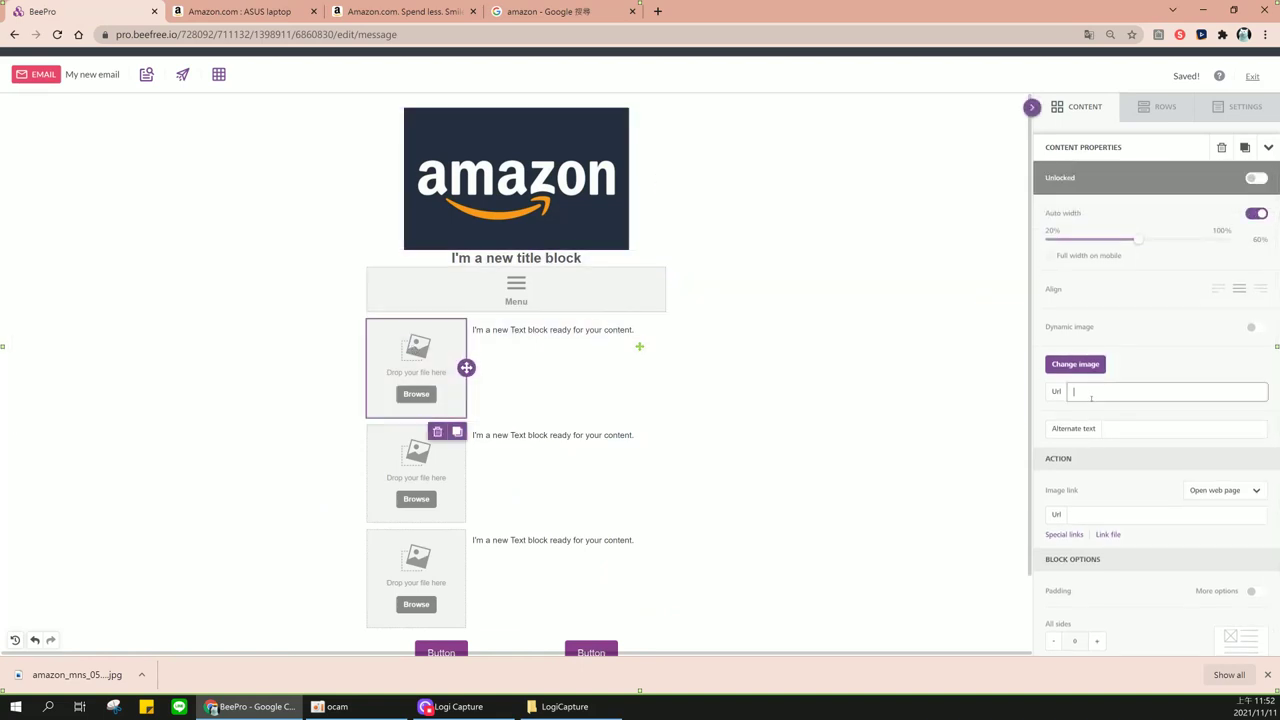
key("ctrl+v")
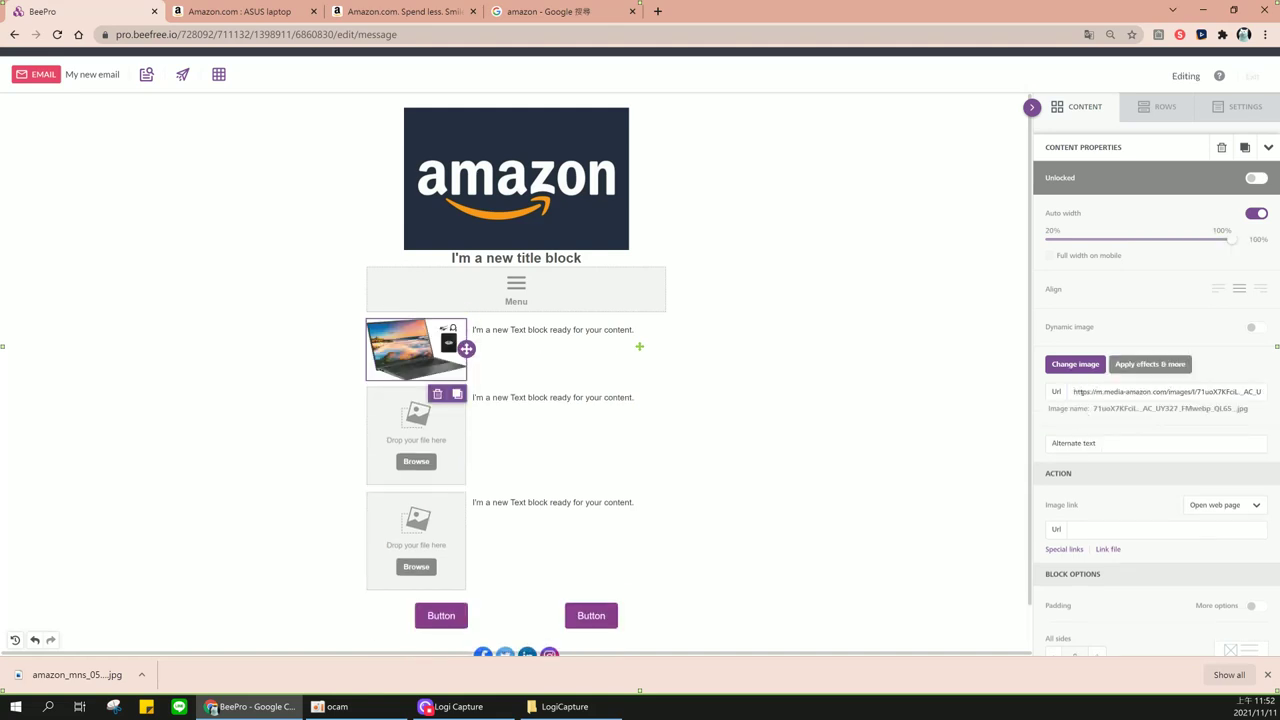
Copy the second ASUS laptop's image address from the Amazon results and paste it as the second product row's image URL
left_click(240, 14)
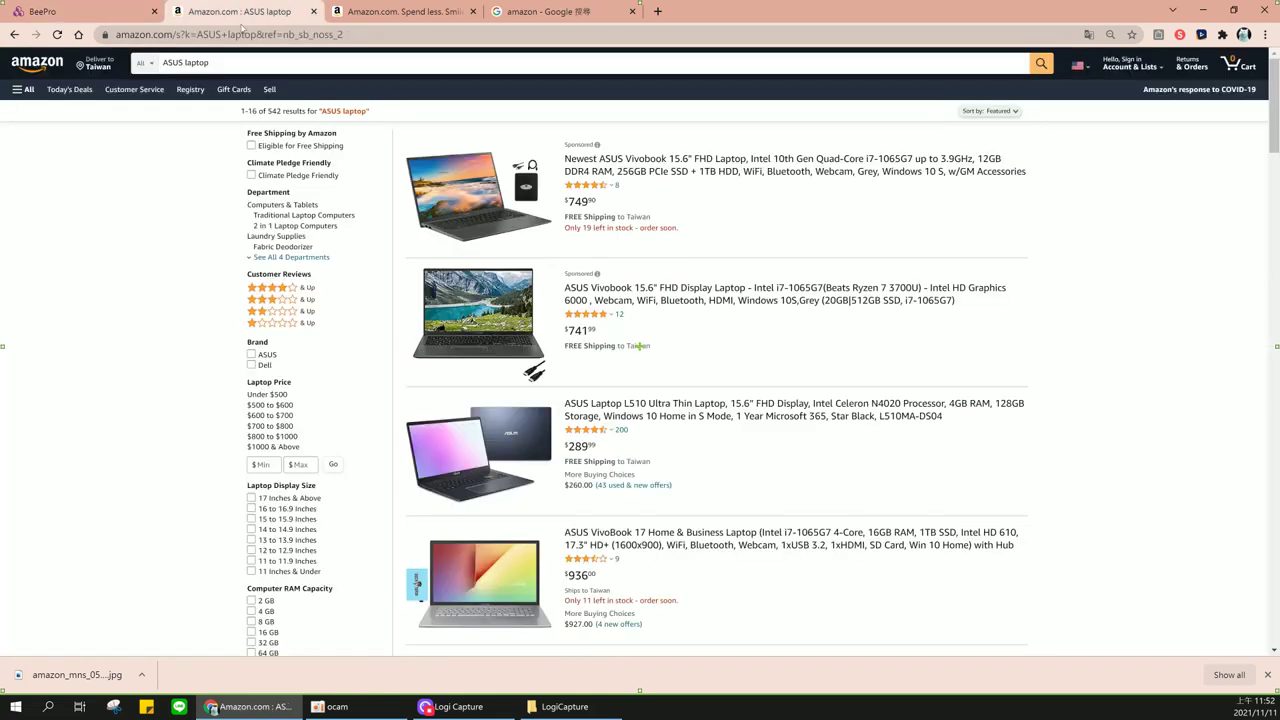
right_click(427, 313)
left_click(492, 486)
left_click(90, 11)
left_click(402, 422)
left_click(1150, 391)
key("ctrl+v")
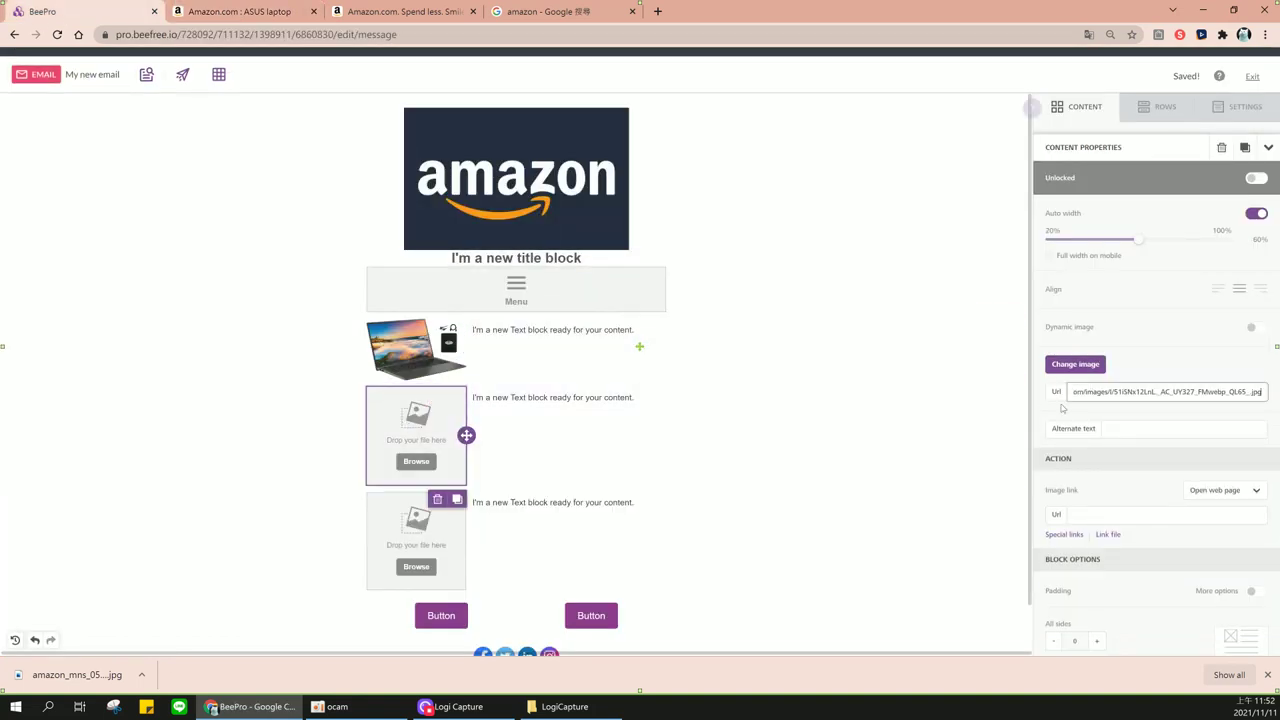
Copy the ASUS L510 laptop's image address from the Amazon results and paste it as the third product row's image URL
left_click(235, 11)
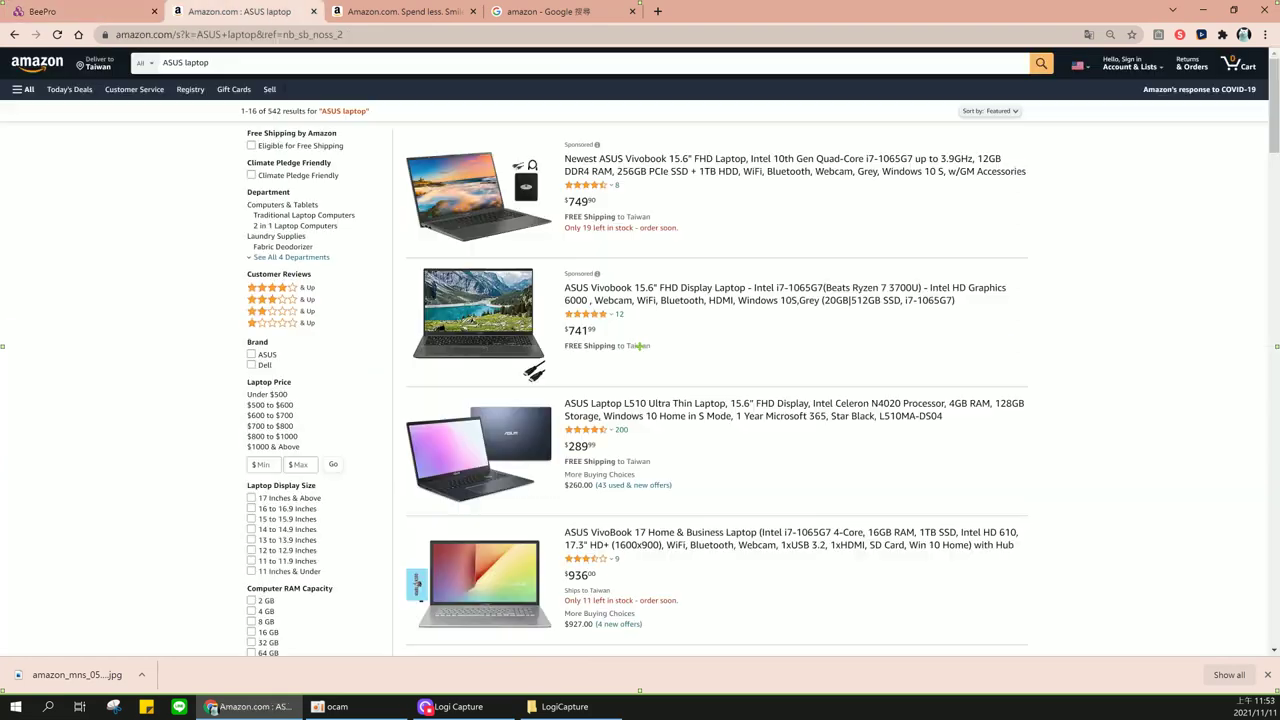
right_click(474, 470)
left_click(520, 421)
left_click(42, 11)
left_click(416, 530)
left_click(1100, 393)
key("ctrl+v")
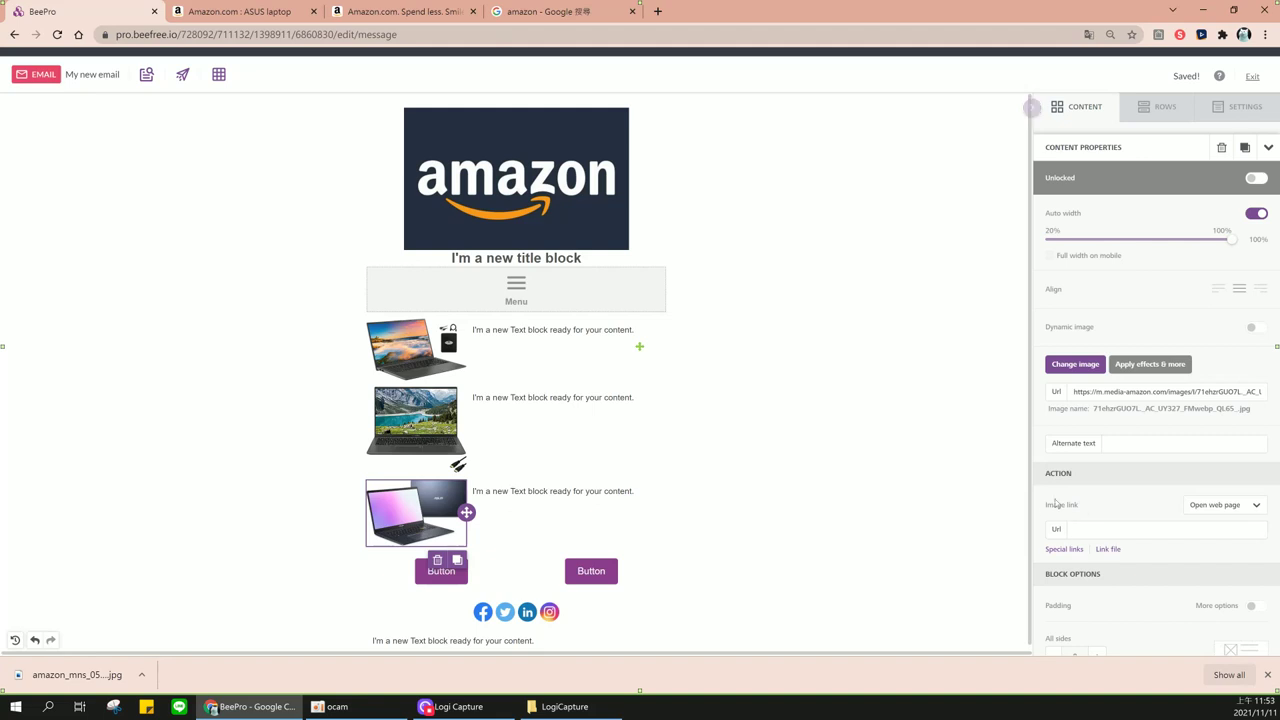
Copy the first ASUS Vivobook's link address from the Amazon results and paste it as the first product image's web page link
left_click(232, 12)
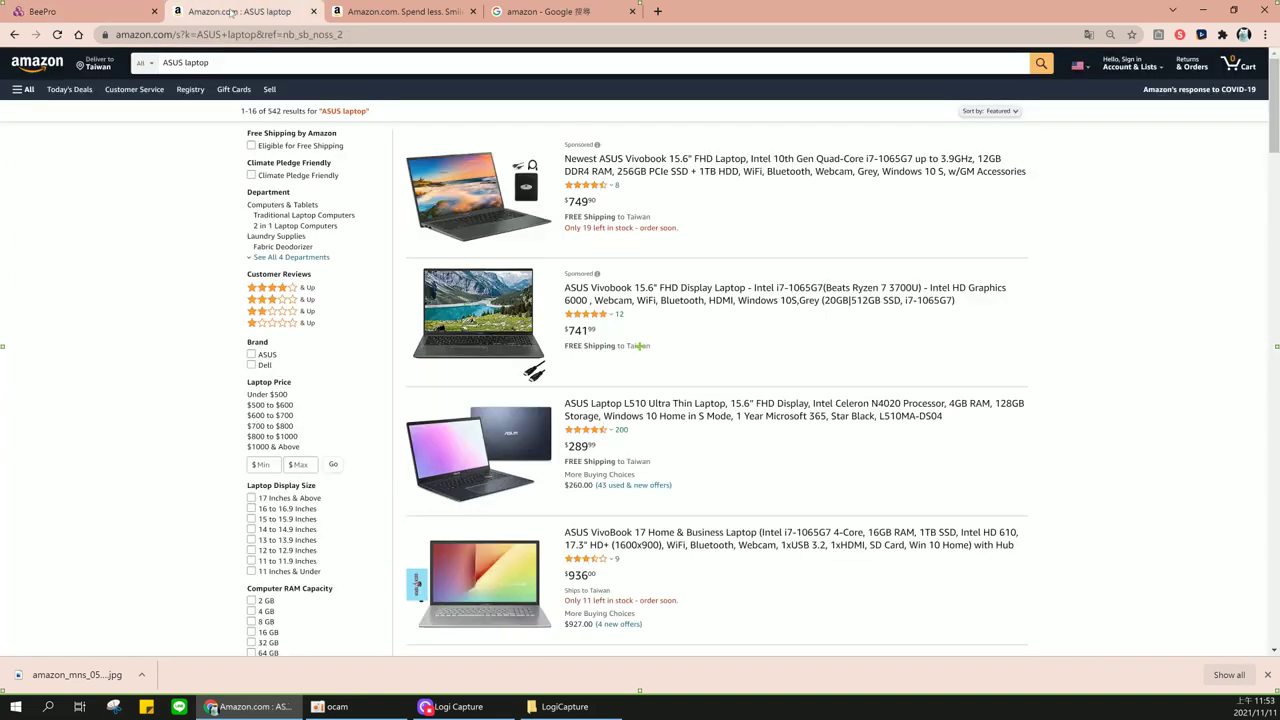
right_click(628, 172)
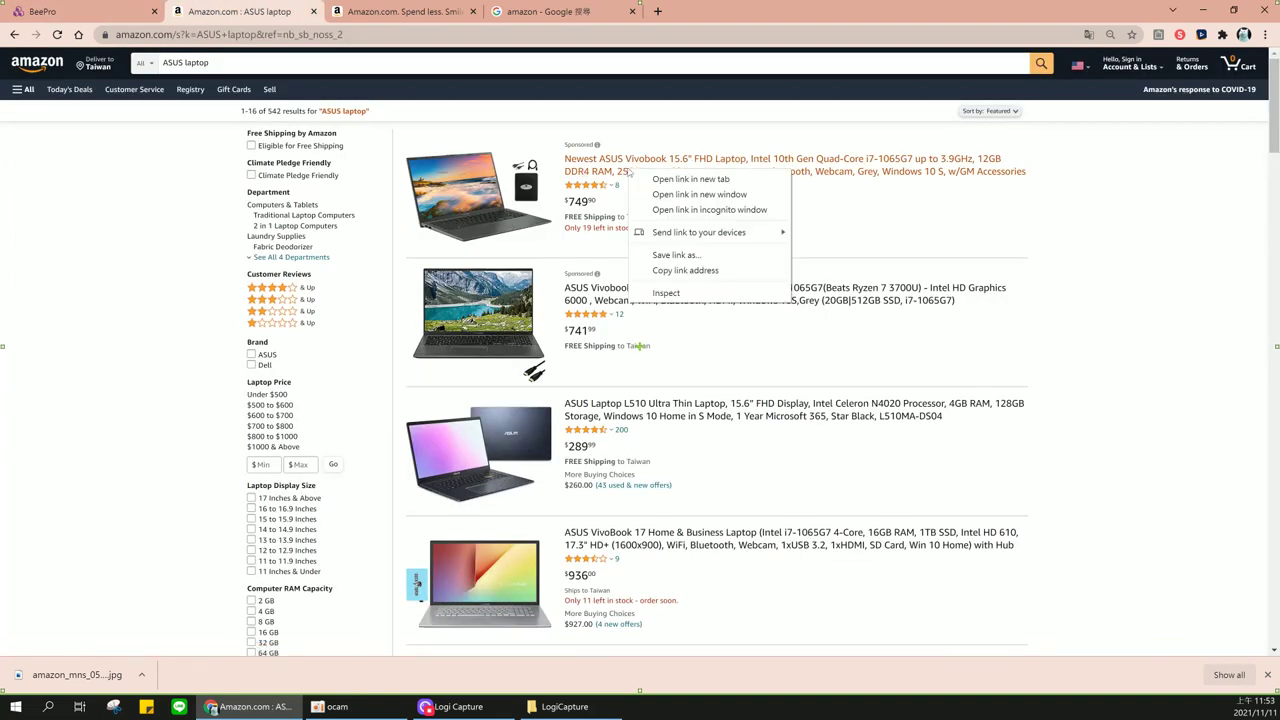
left_click(701, 272)
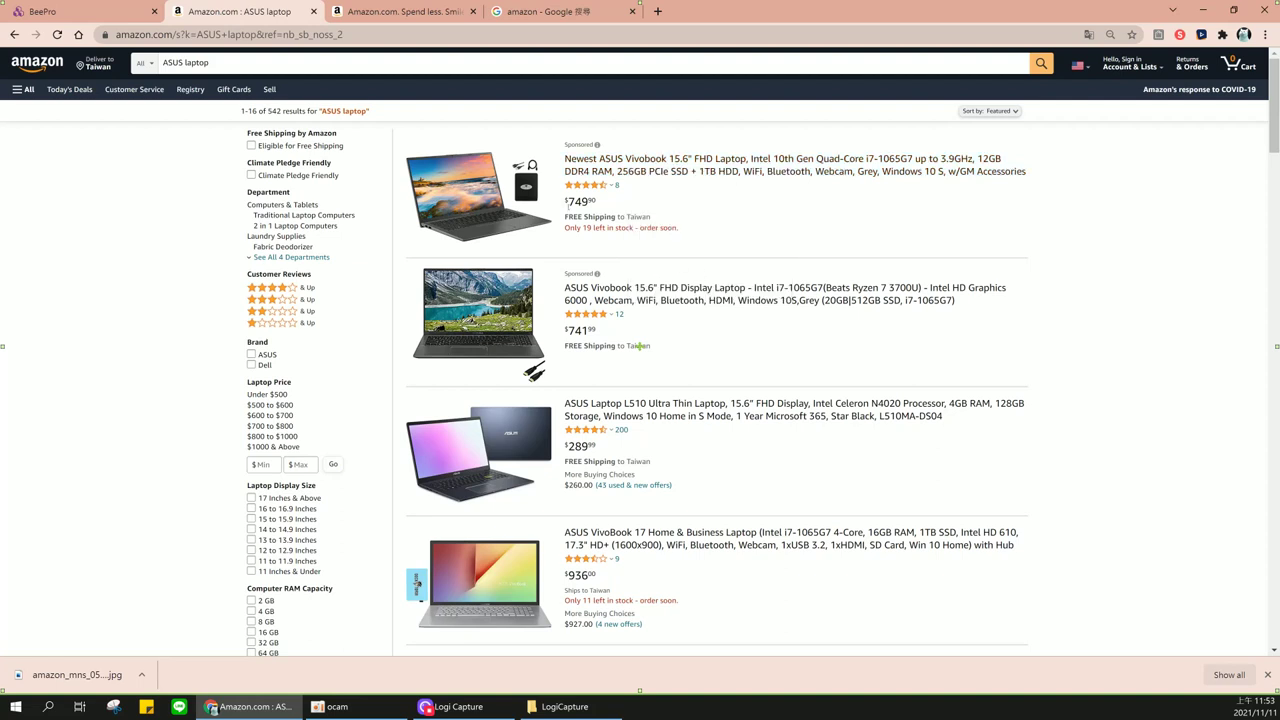
left_click(118, 13)
left_click(387, 333)
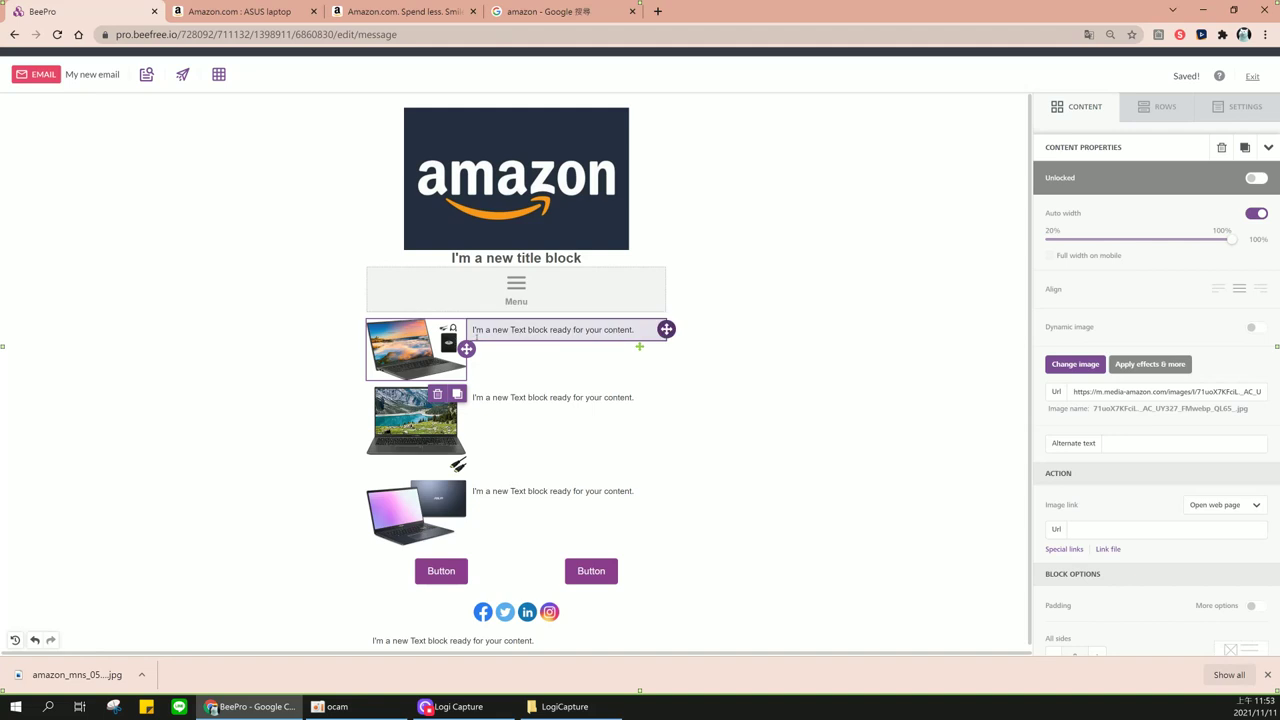
left_click(1082, 529)
key("ctrl+v")
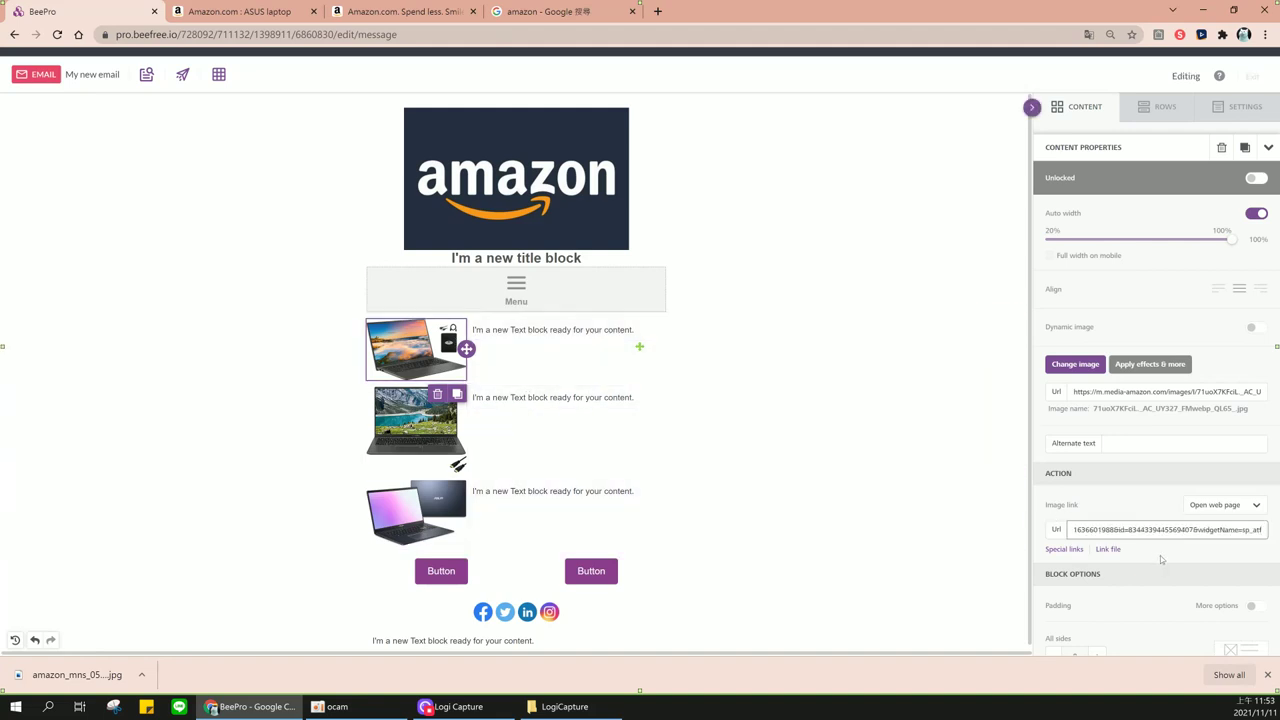
Copy the second ASUS Vivobook's link address from the Amazon results and paste it as the second product image's web page link
left_click(240, 11)
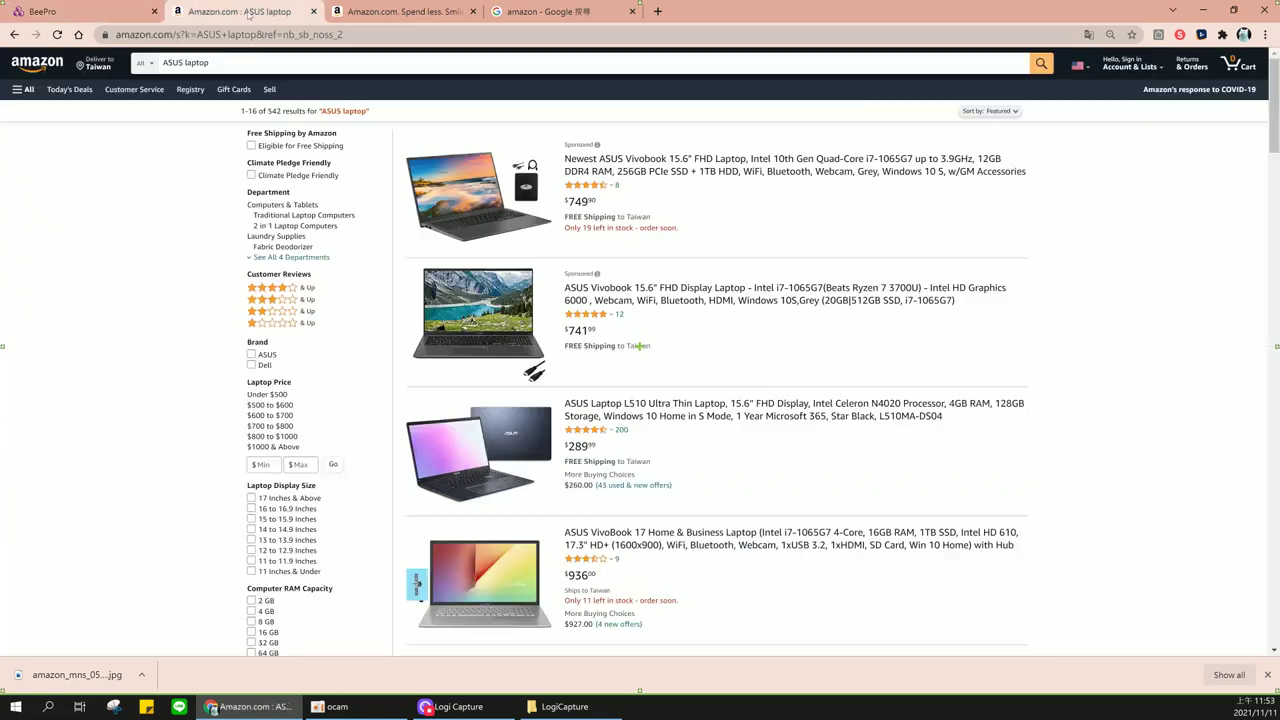
right_click(600, 301)
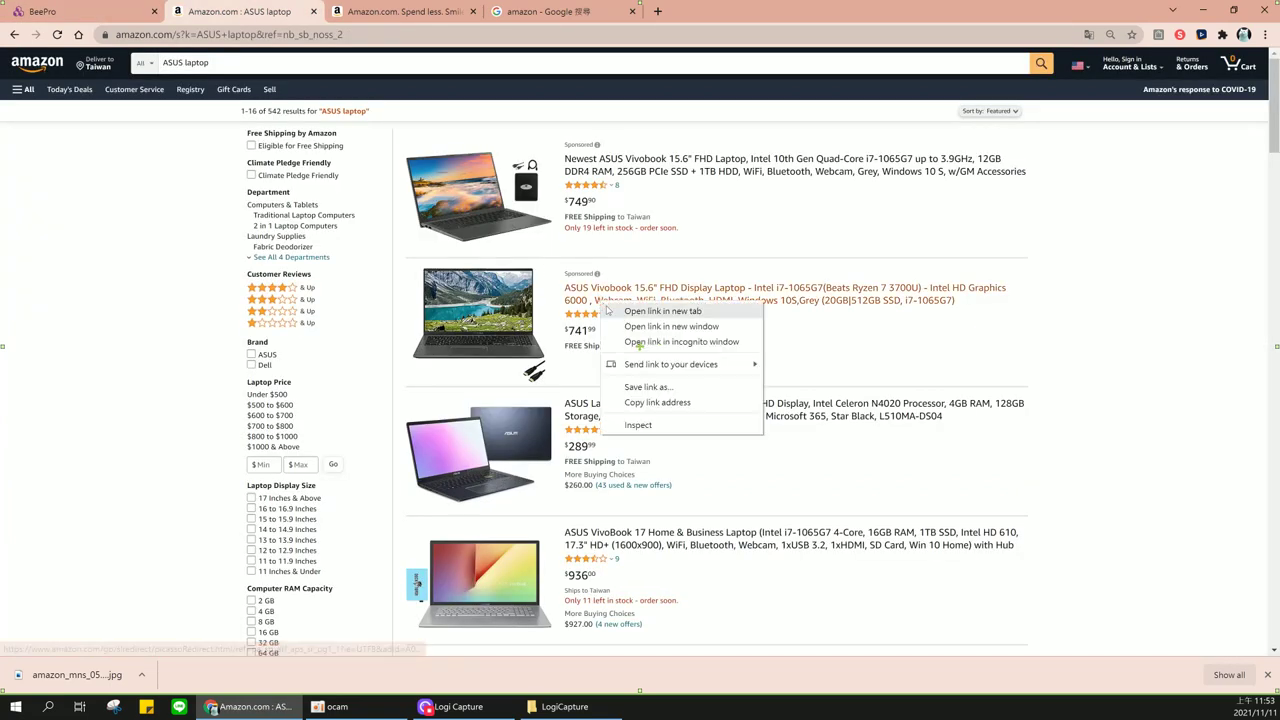
left_click(655, 401)
left_click(90, 11)
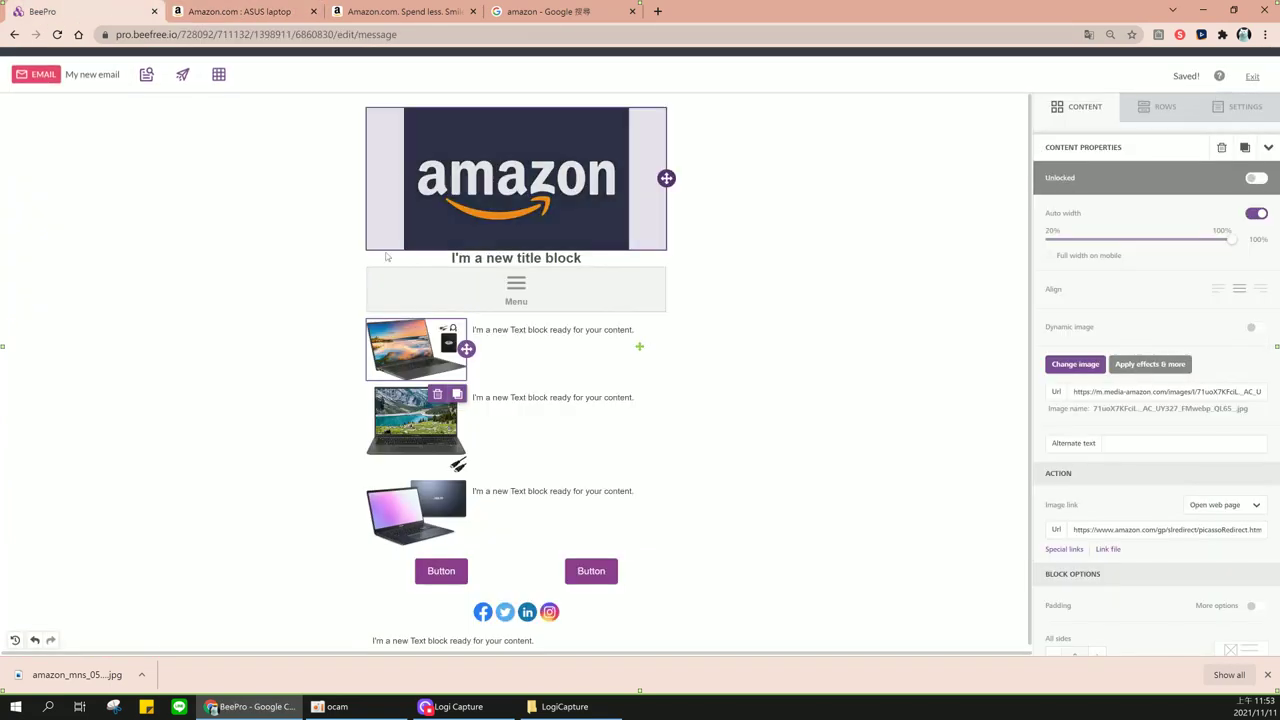
left_click(405, 415)
key("ctrl+v")
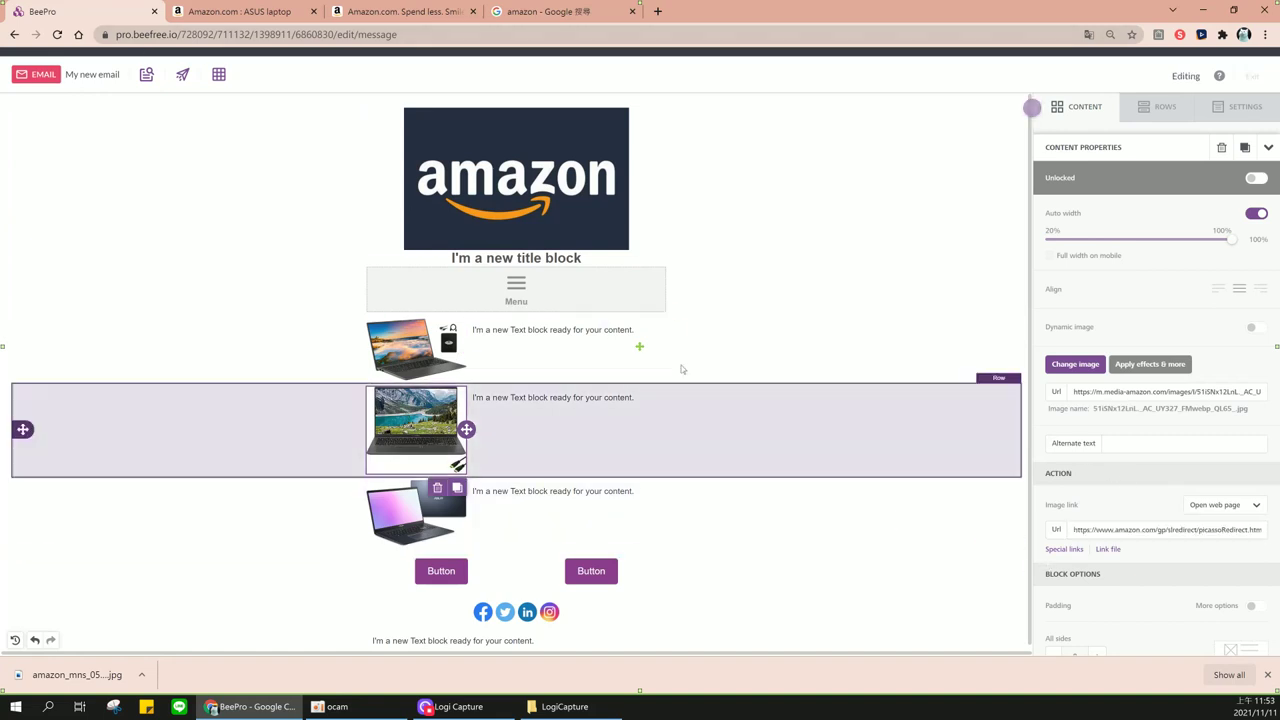
Copy the ASUS L510 laptop's link address from the Amazon results and paste it as the third product image's web page link
left_click(200, 12)
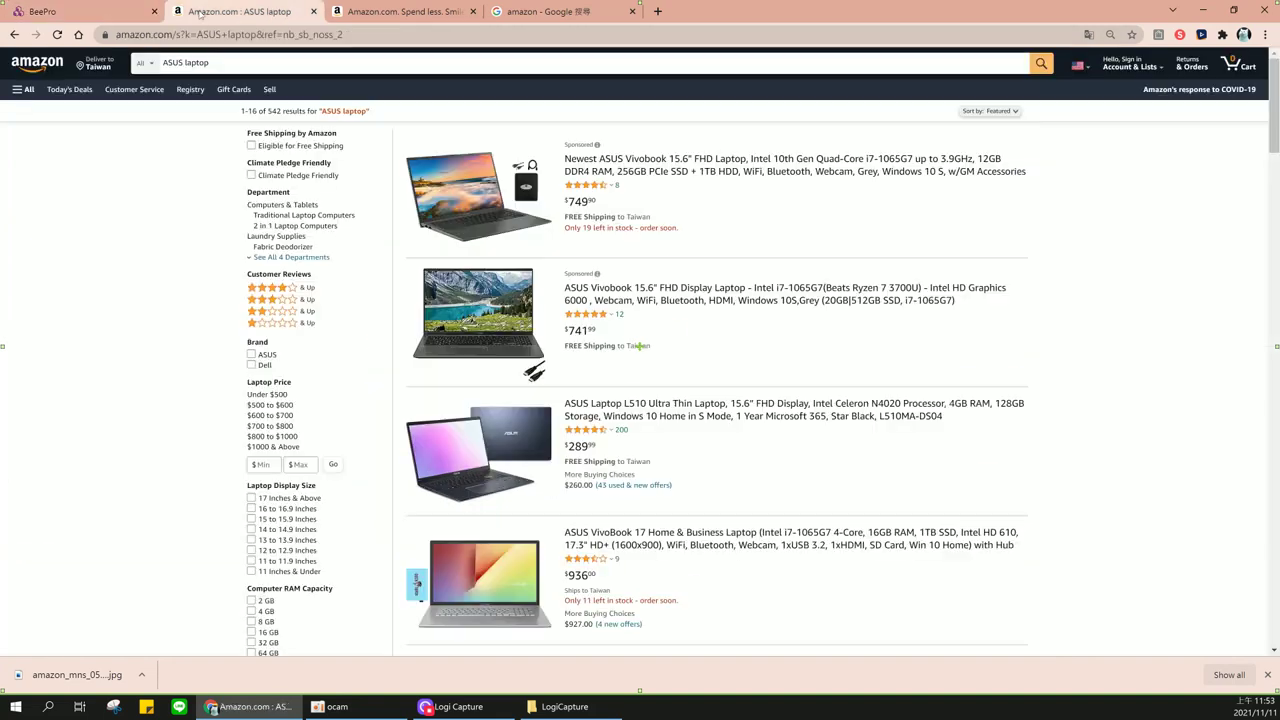
right_click(485, 452)
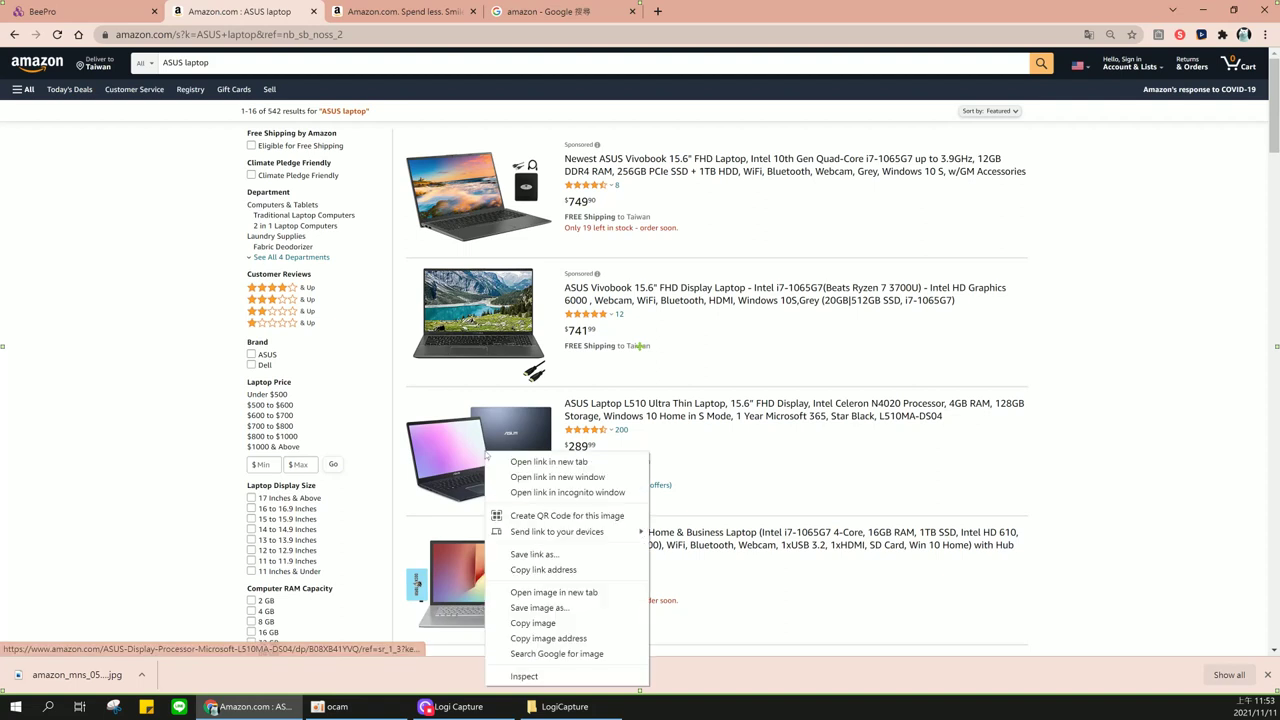
right_click(596, 402)
left_click(653, 504)
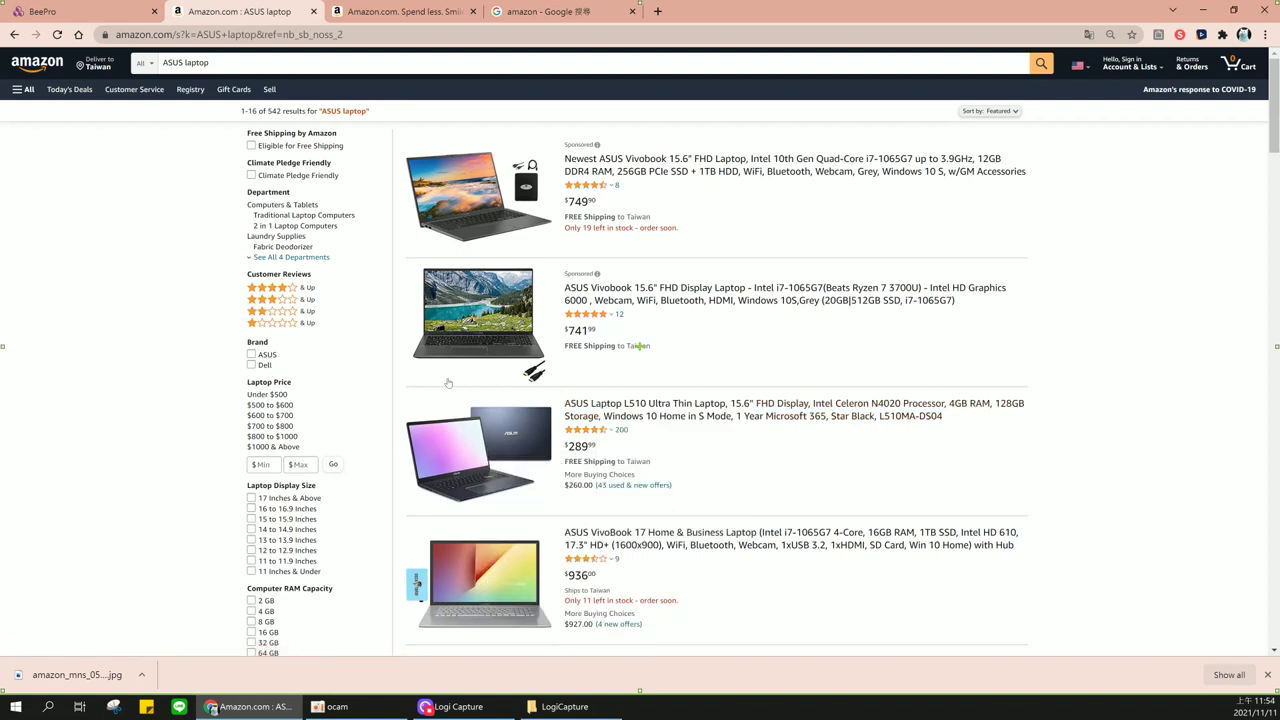
left_click(94, 16)
left_click(417, 511)
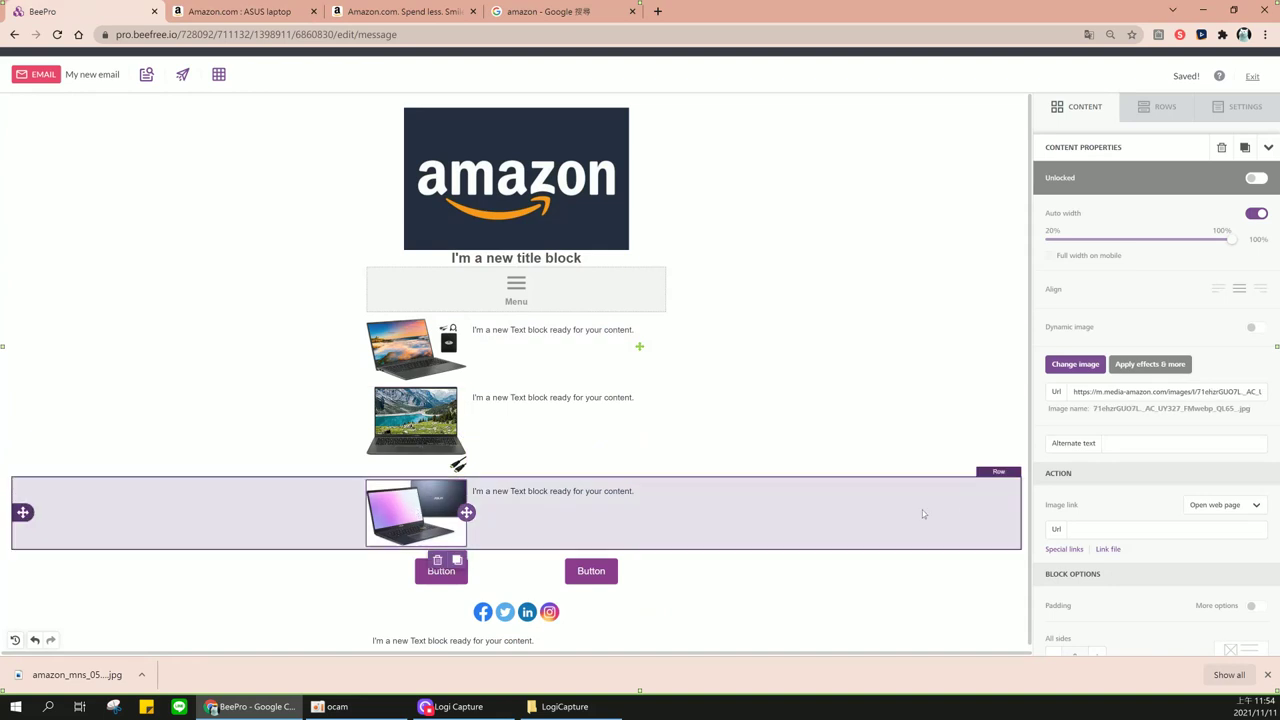
left_click(1165, 529)
key("ctrl+a")
key("ctrl+v")
left_click(1177, 556)
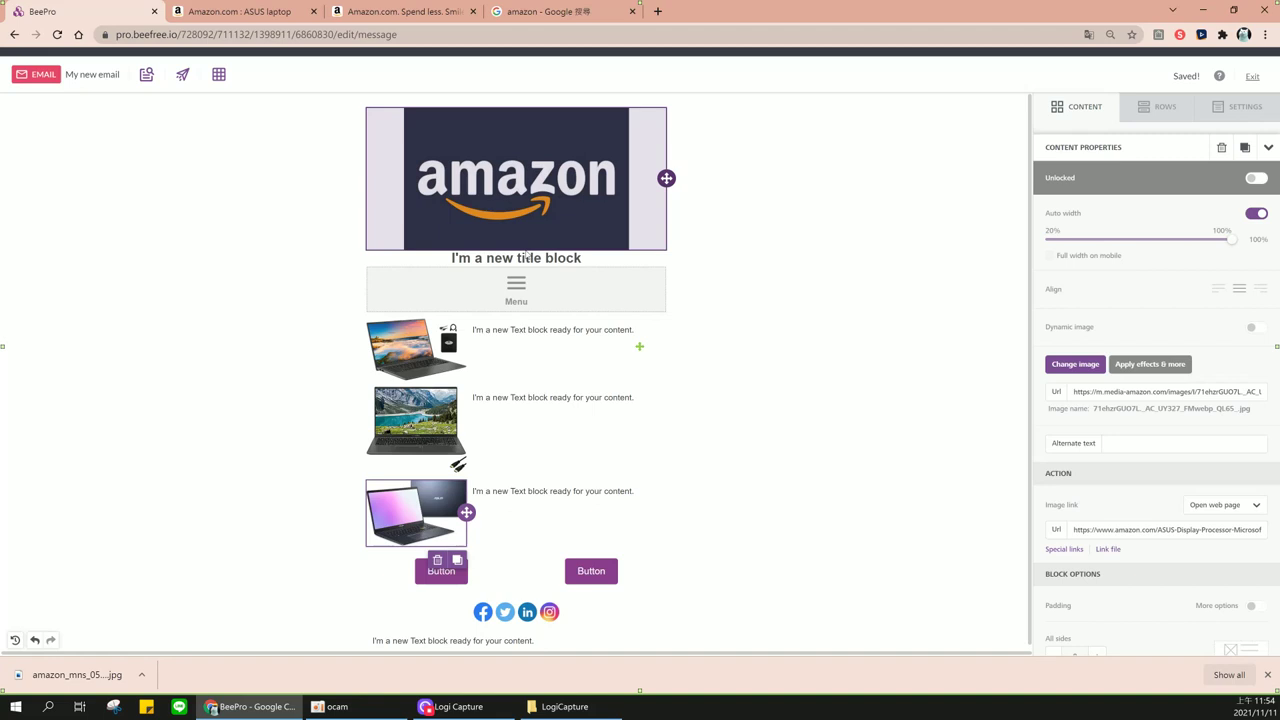
Replace the placeholder title below the Amazon logo with "Promotions and Daily Specials"
left_click(471, 258)
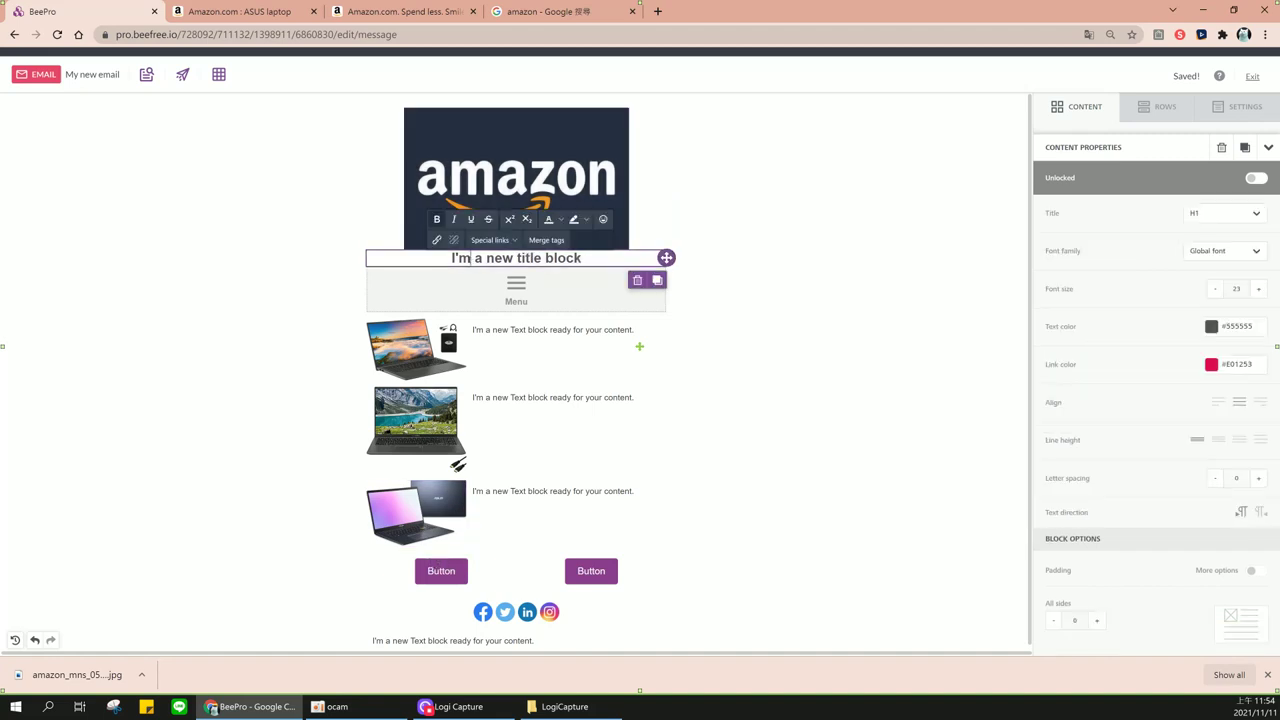
key("ctrl+a")
type("P")
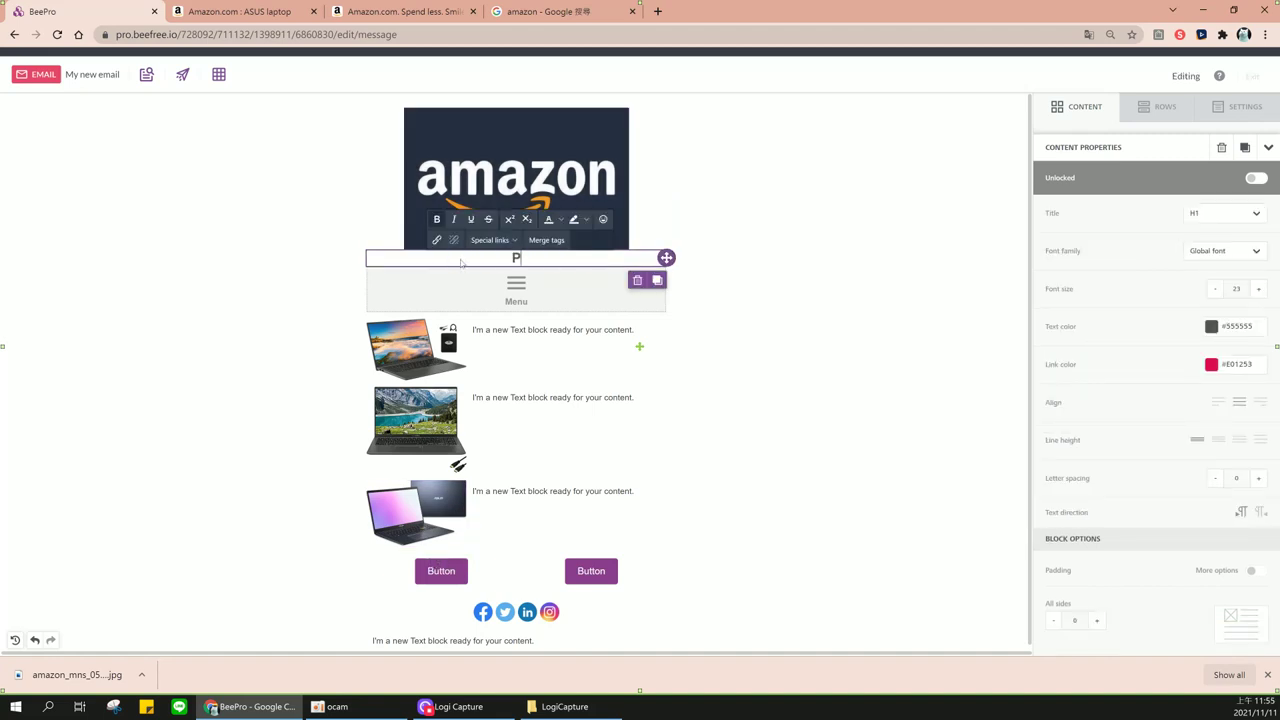
type("romotions and Da")
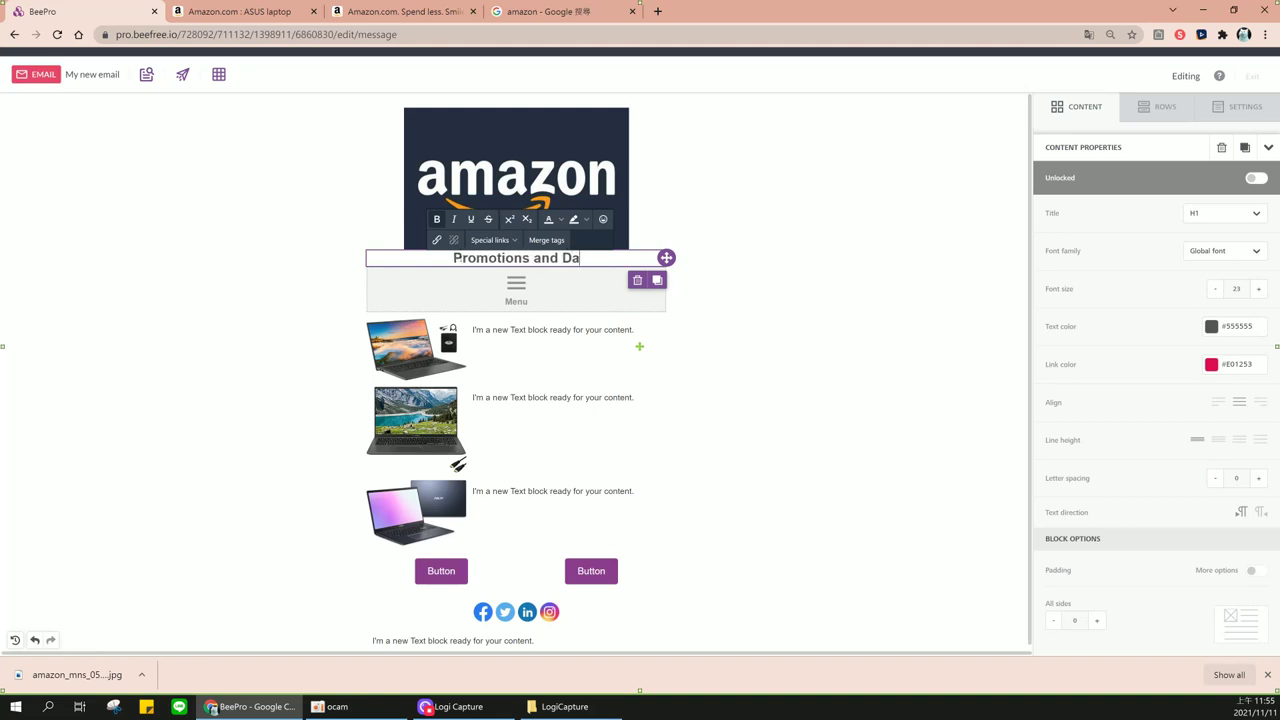
type("ily Spe")
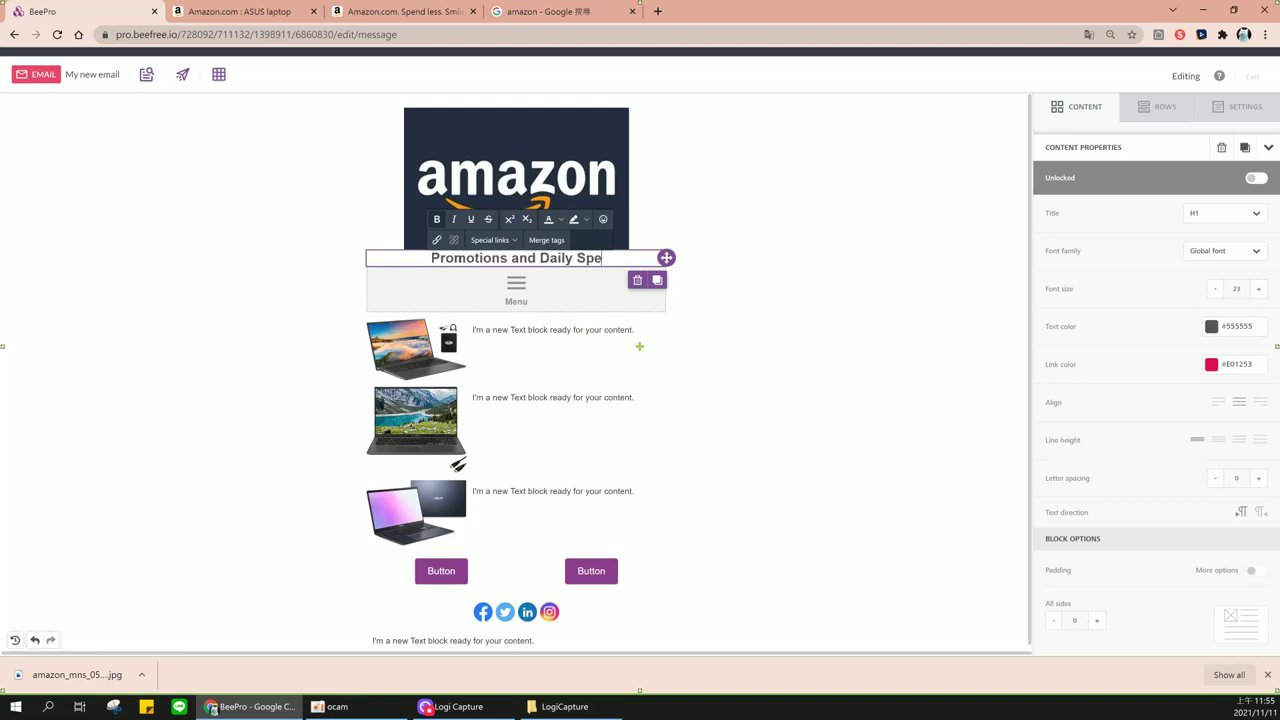
type("cials")
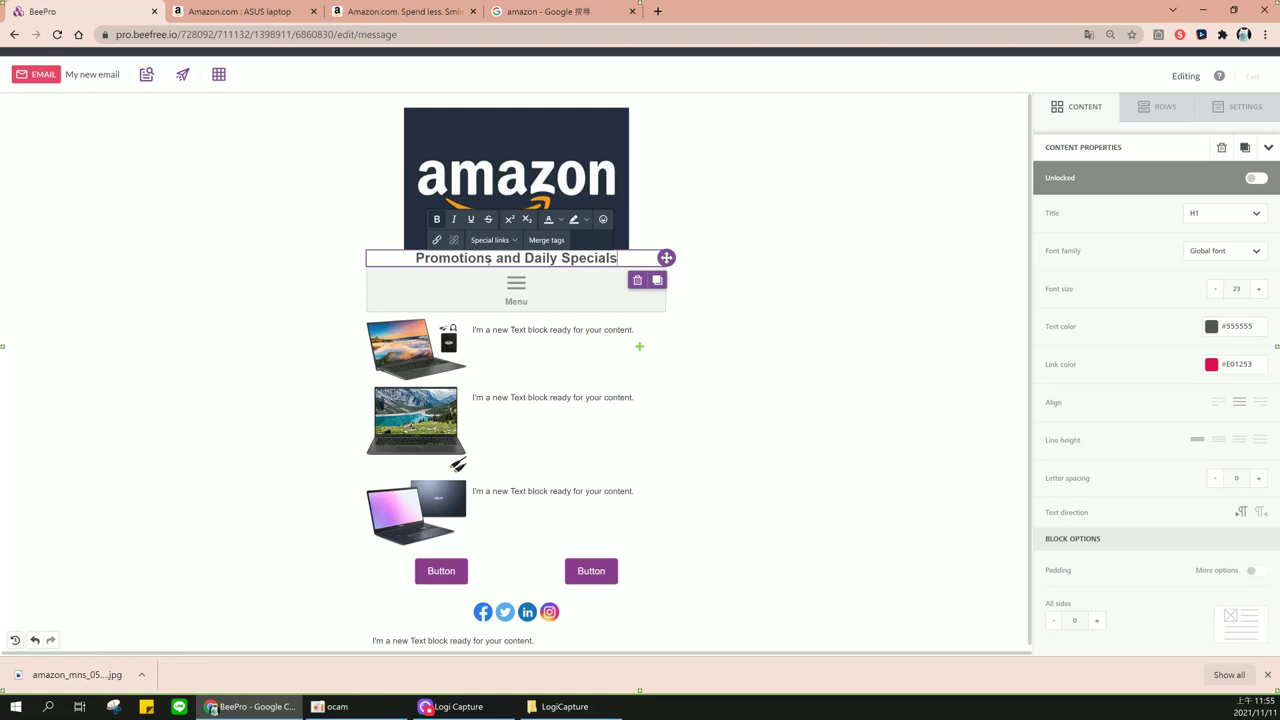
left_click(690, 249)
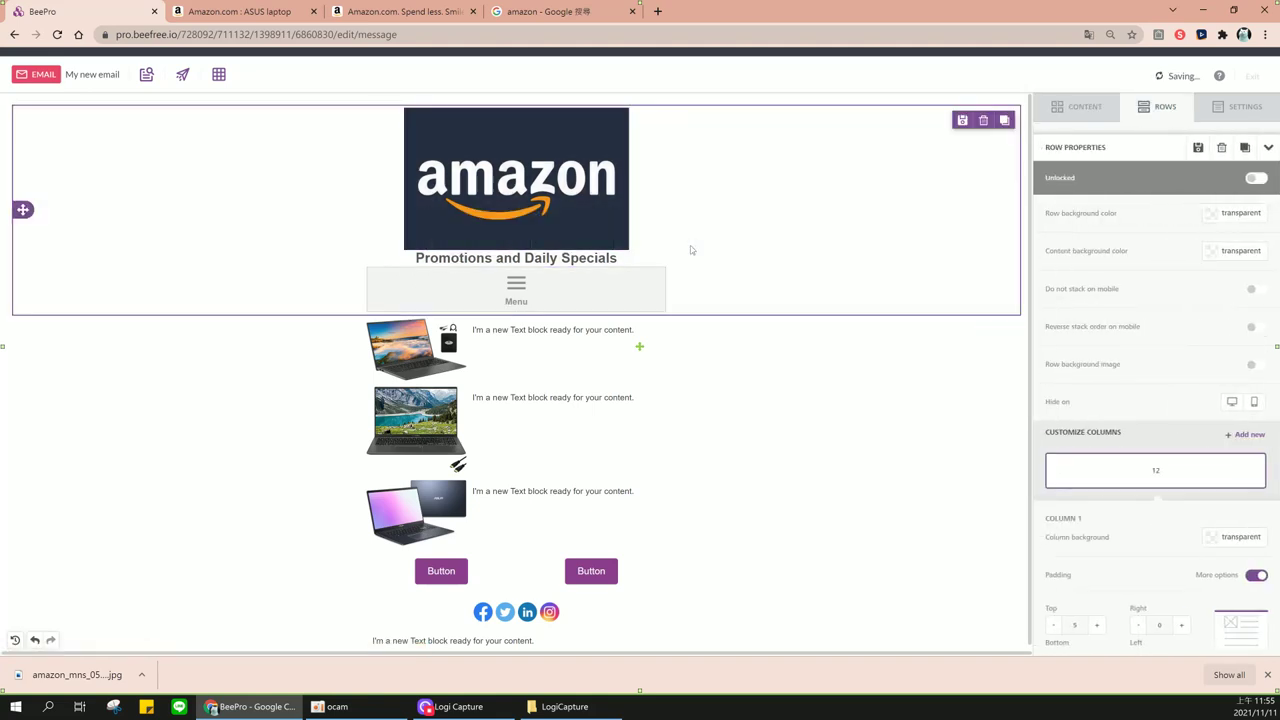
Color the whole "Promotions and Daily Specials" title text magenta, keeping it bold, and dismiss the translation pane
left_click(557, 258)
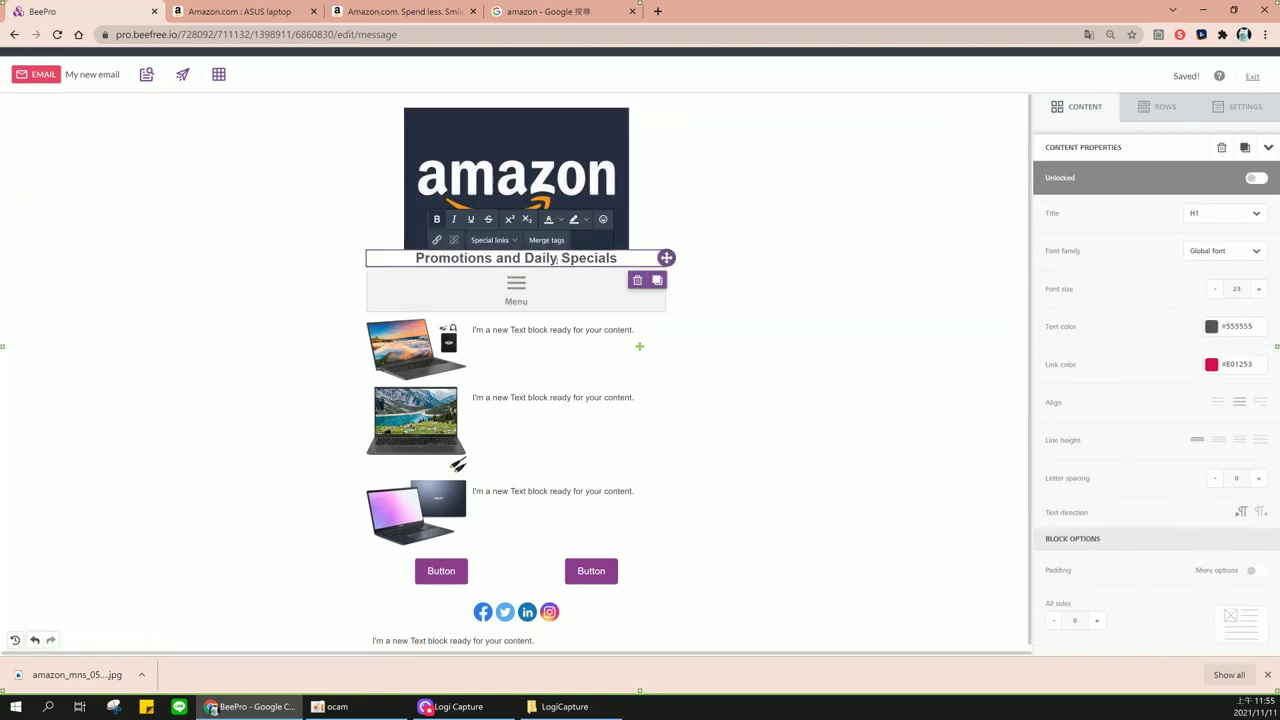
left_click_drag(415, 258, 614, 258)
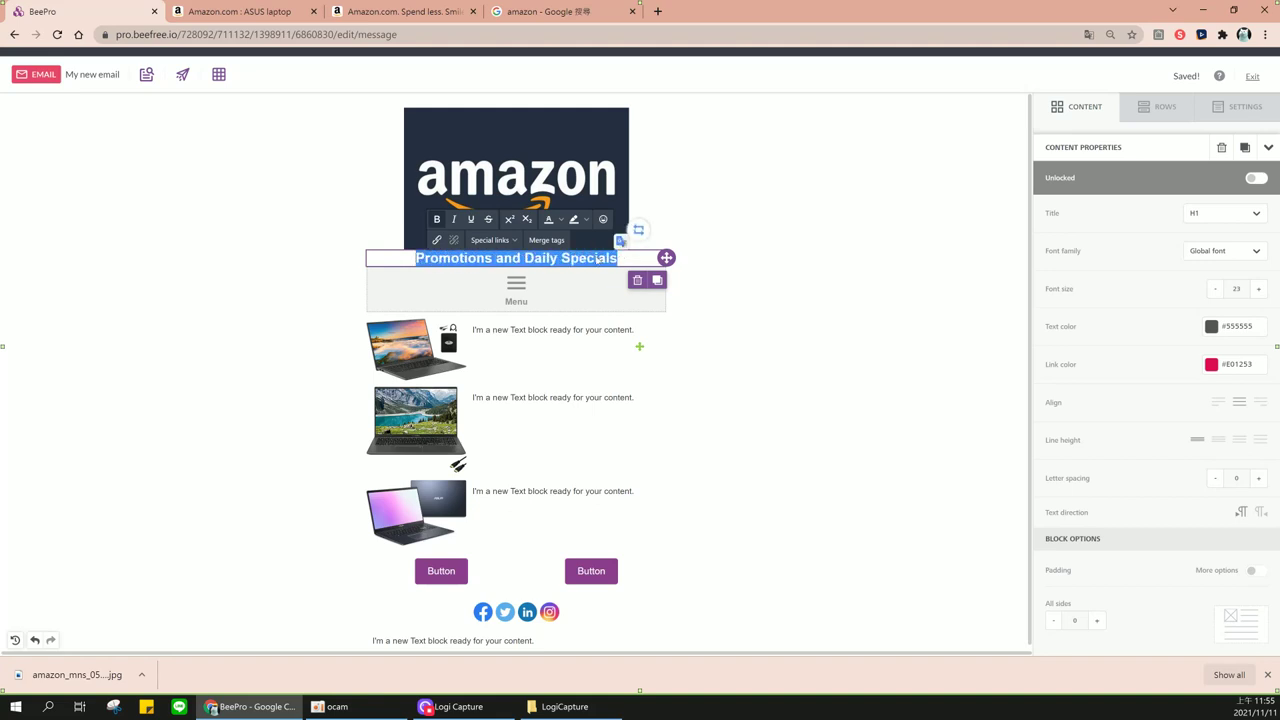
left_click(437, 219)
left_click(437, 219)
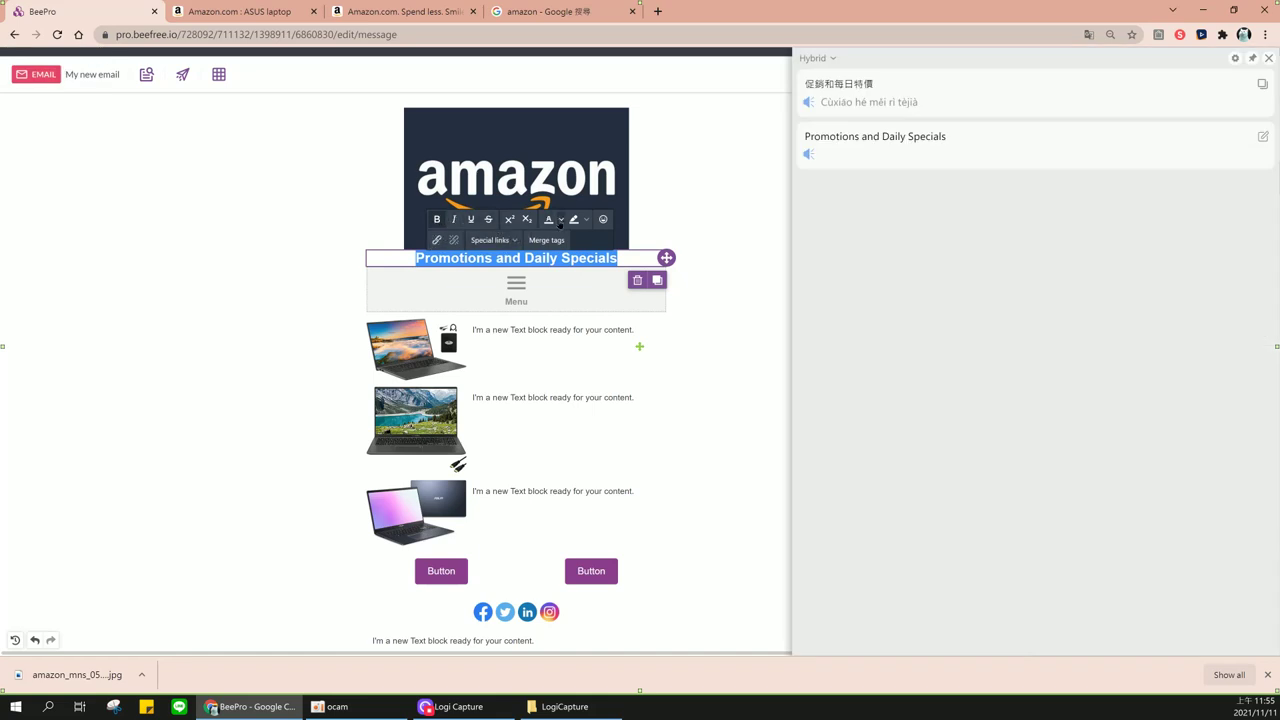
left_click(558, 220)
left_click(613, 240)
left_click(722, 216)
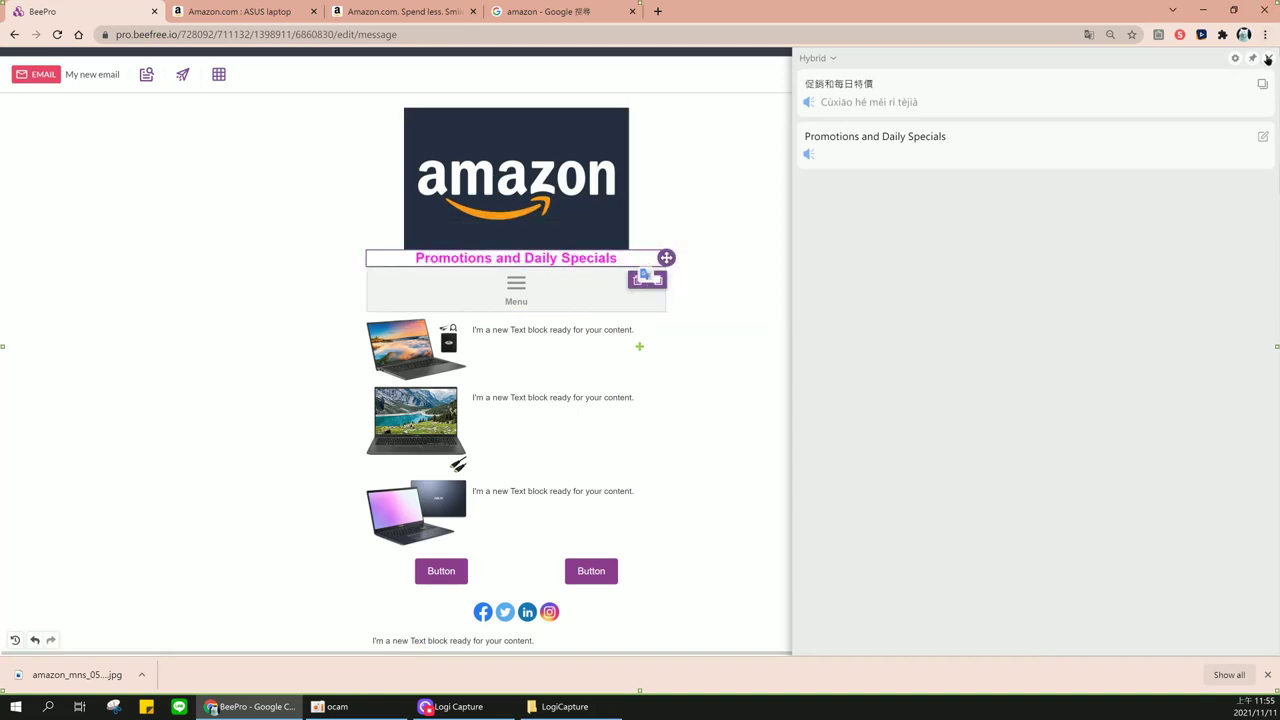
left_click(1268, 58)
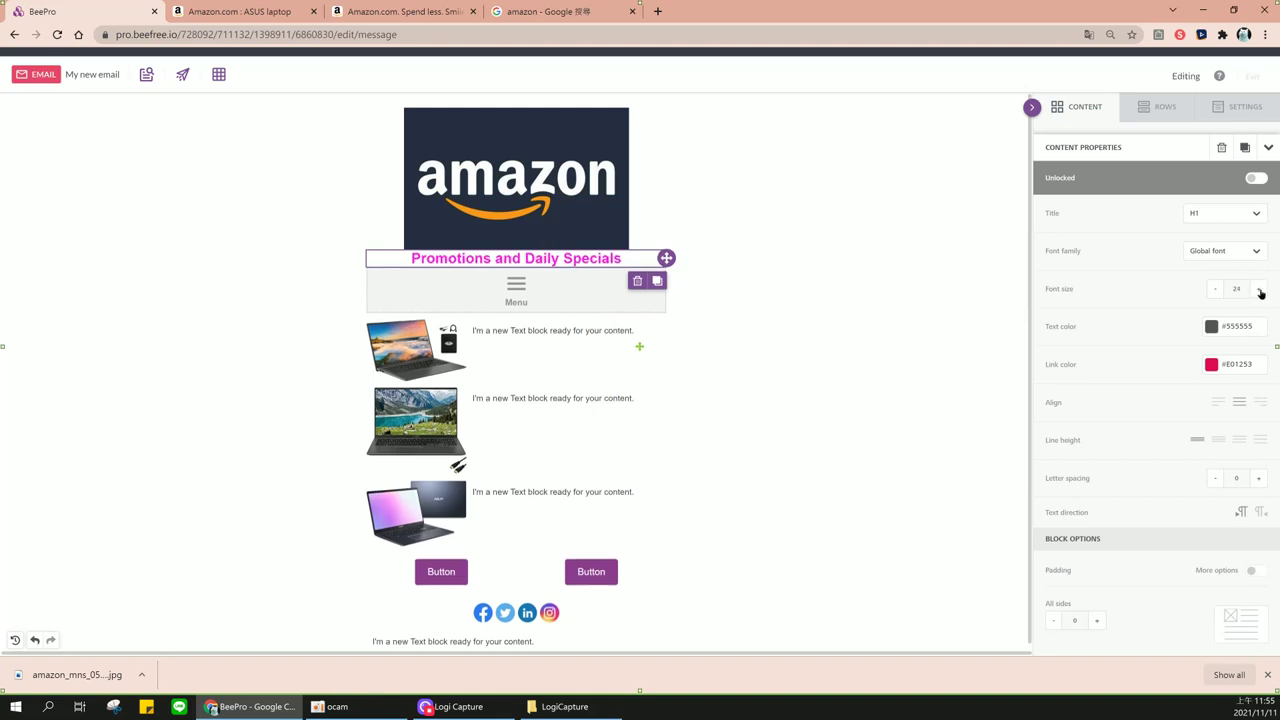
Increase the title's font size to 27, closing the translation pane when it reopens
left_click(1259, 292)
left_click(734, 271)
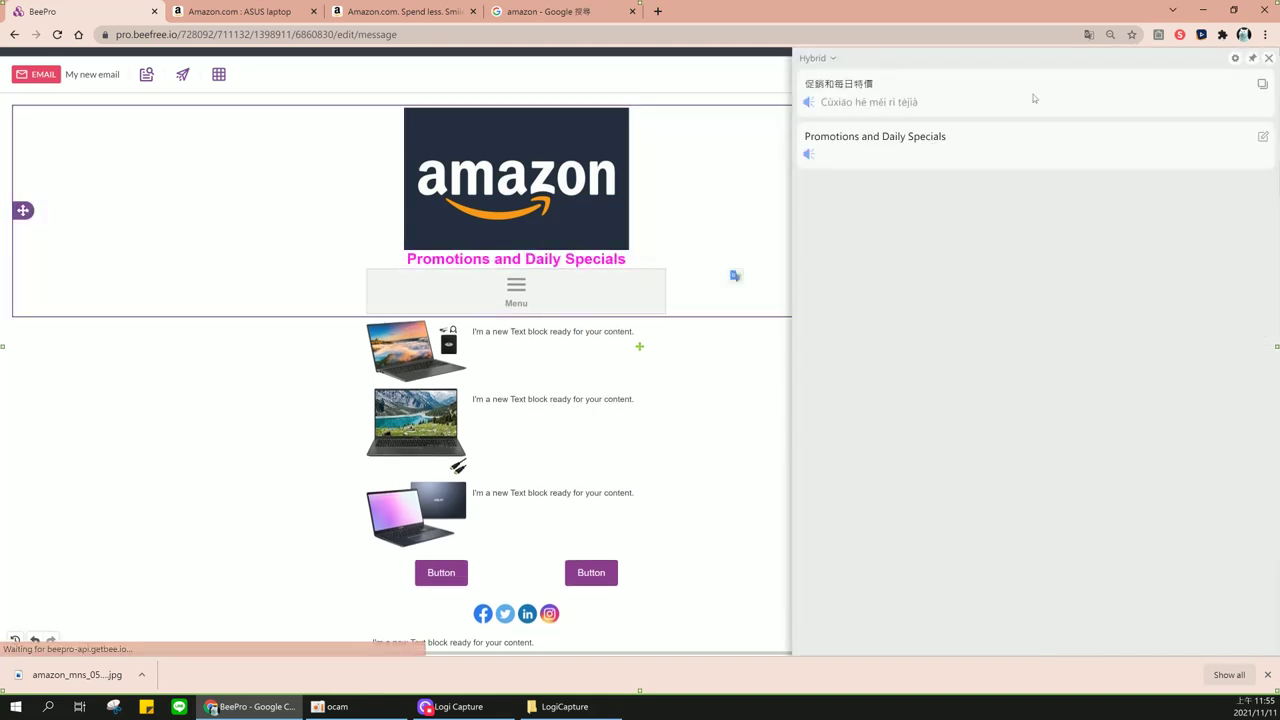
left_click(1268, 58)
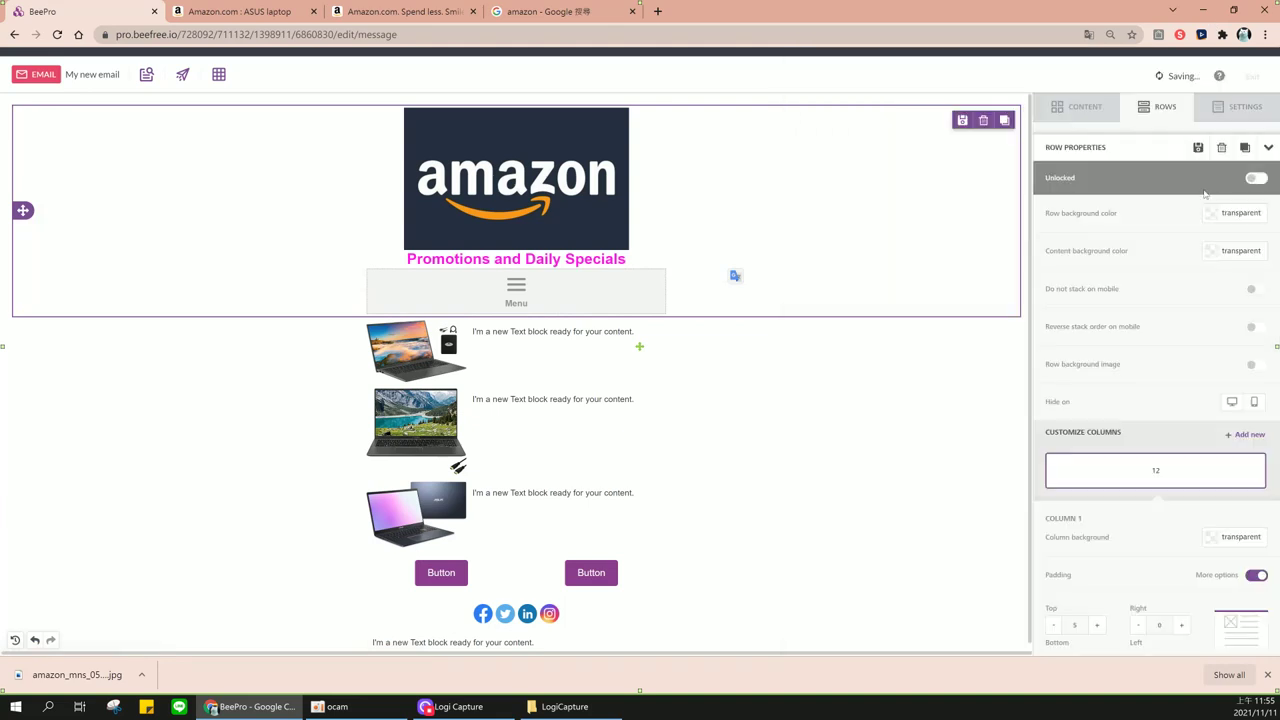
left_click(595, 260)
left_click(1259, 289)
left_click(1259, 289)
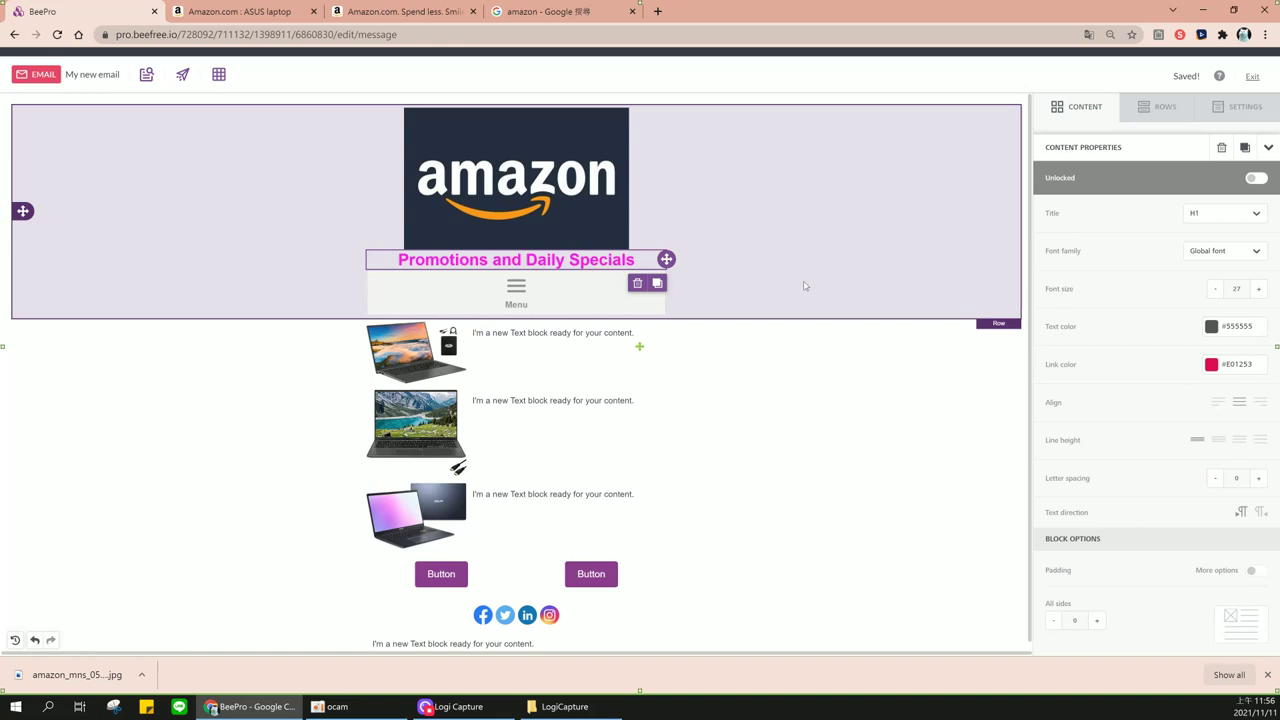
Copy the Amazon ASUS laptop search results page address and insert it as an underlined, new-window URL link on the email's title text
left_click(225, 11)
left_click(287, 34)
key("ctrl+c")
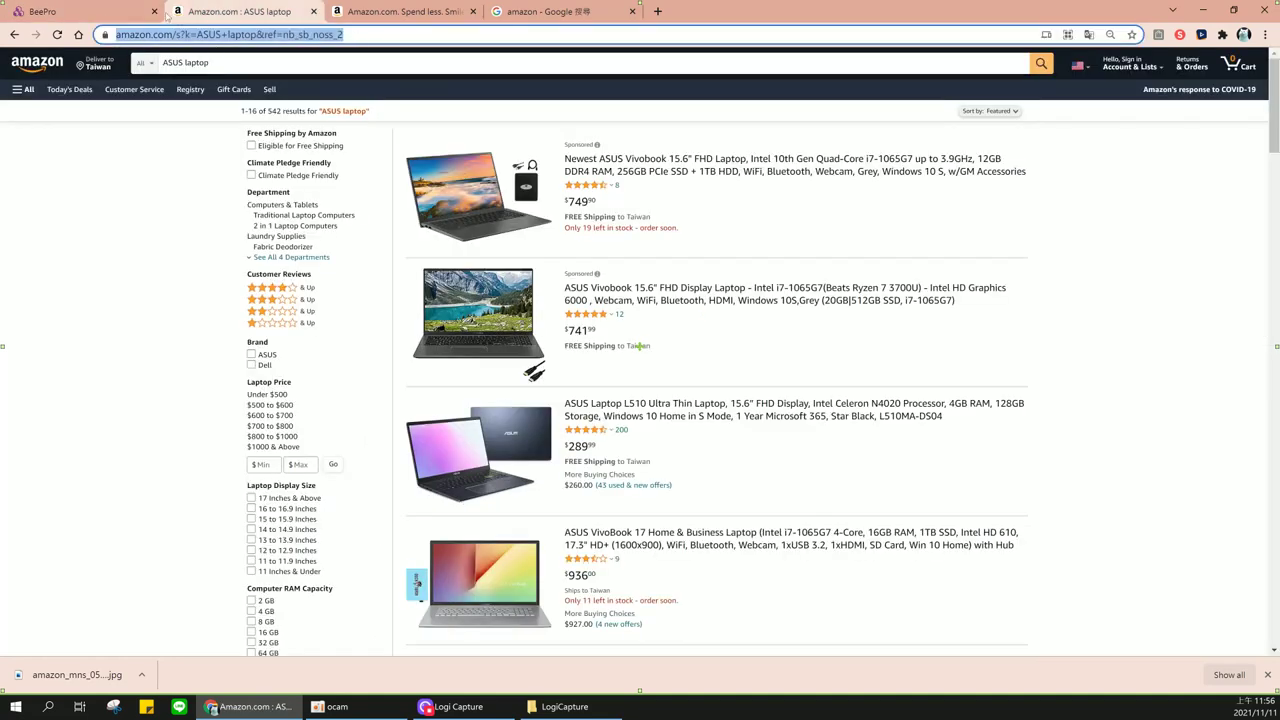
left_click(70, 11)
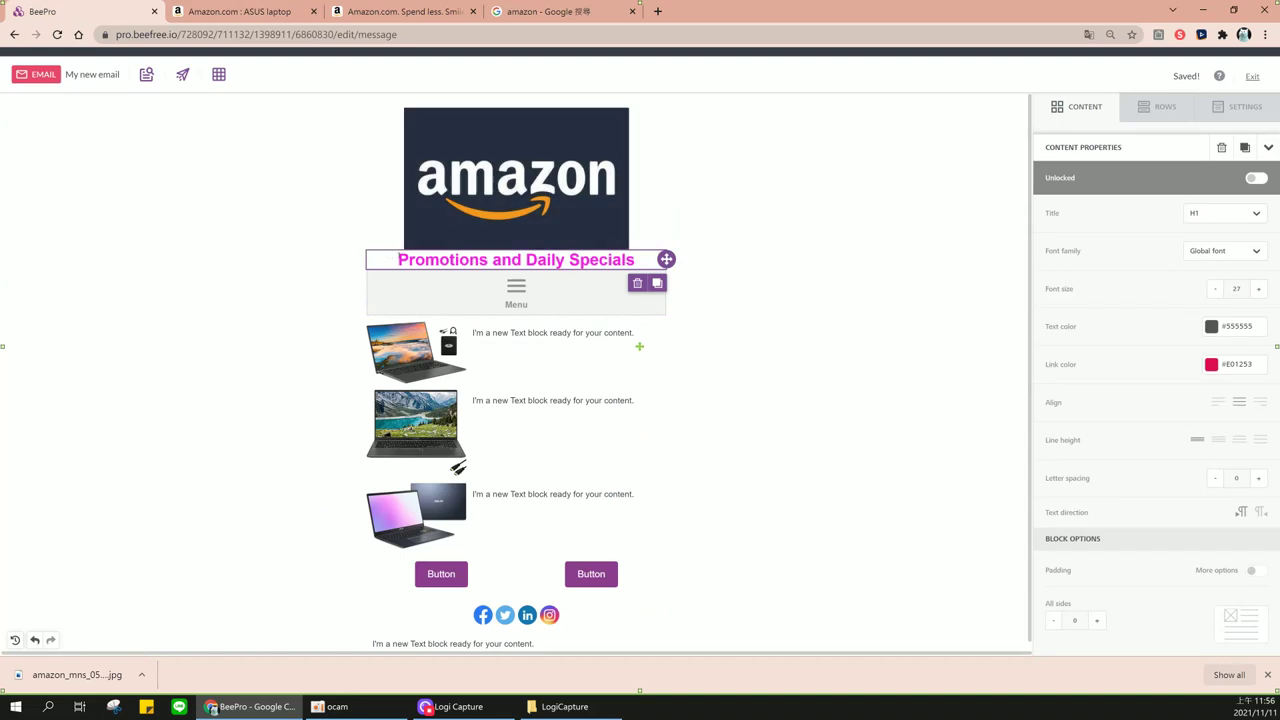
left_click_drag(398, 260, 634, 260)
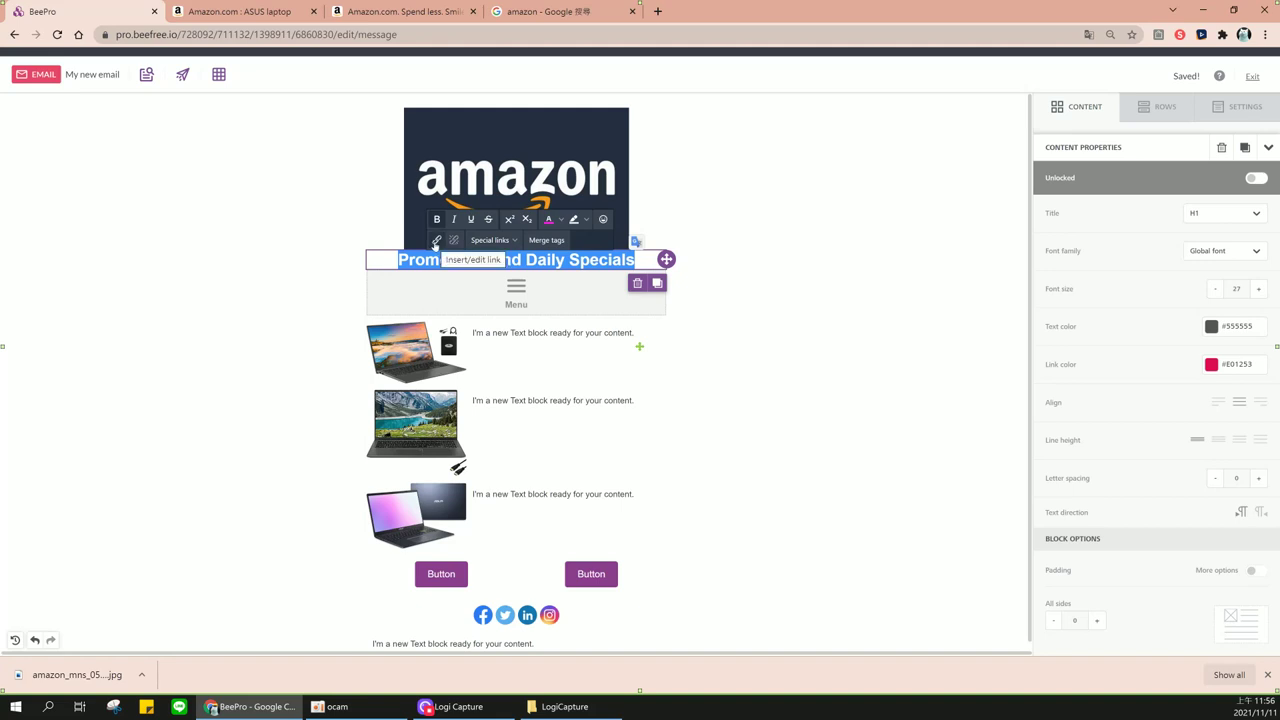
left_click(436, 242)
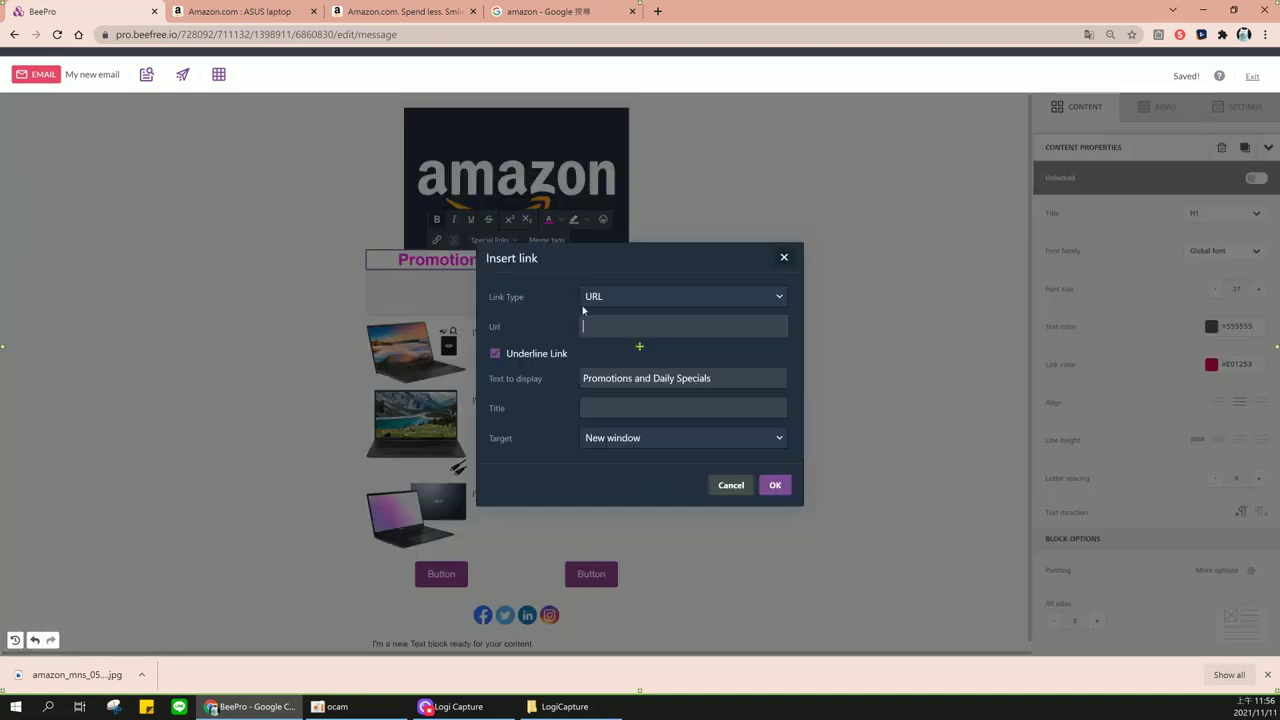
key("ctrl+v")
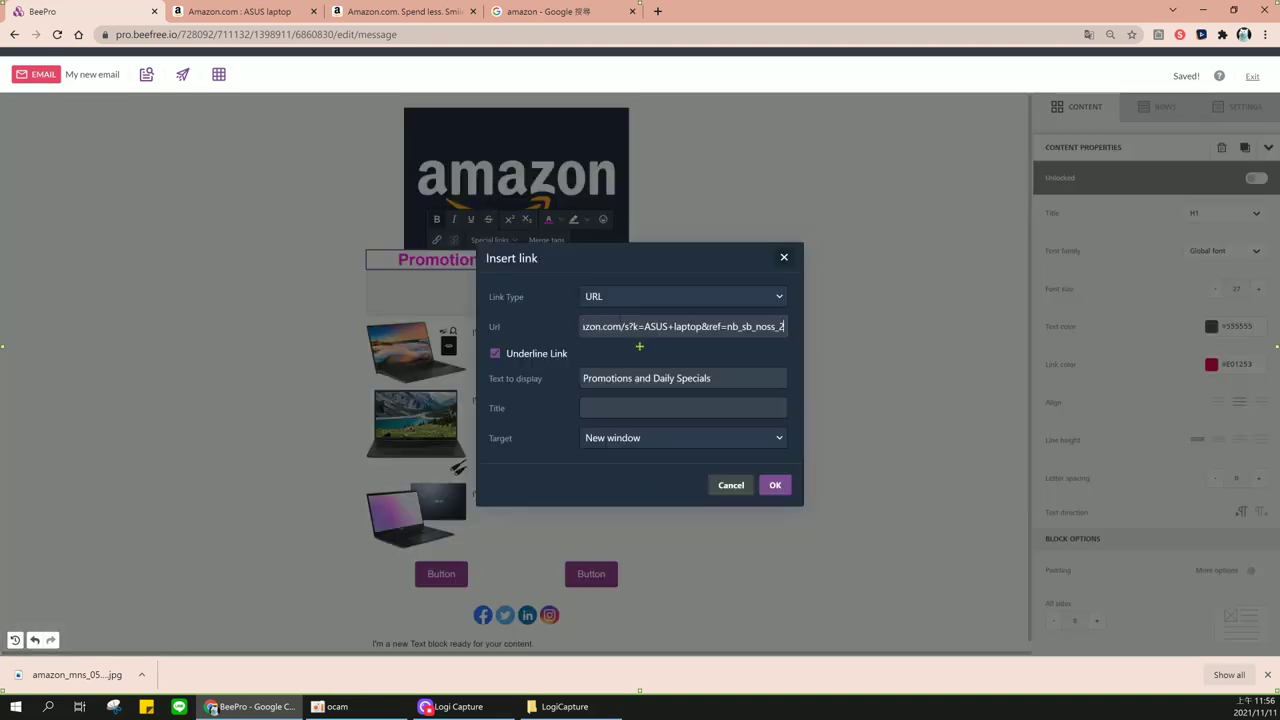
left_click(775, 486)
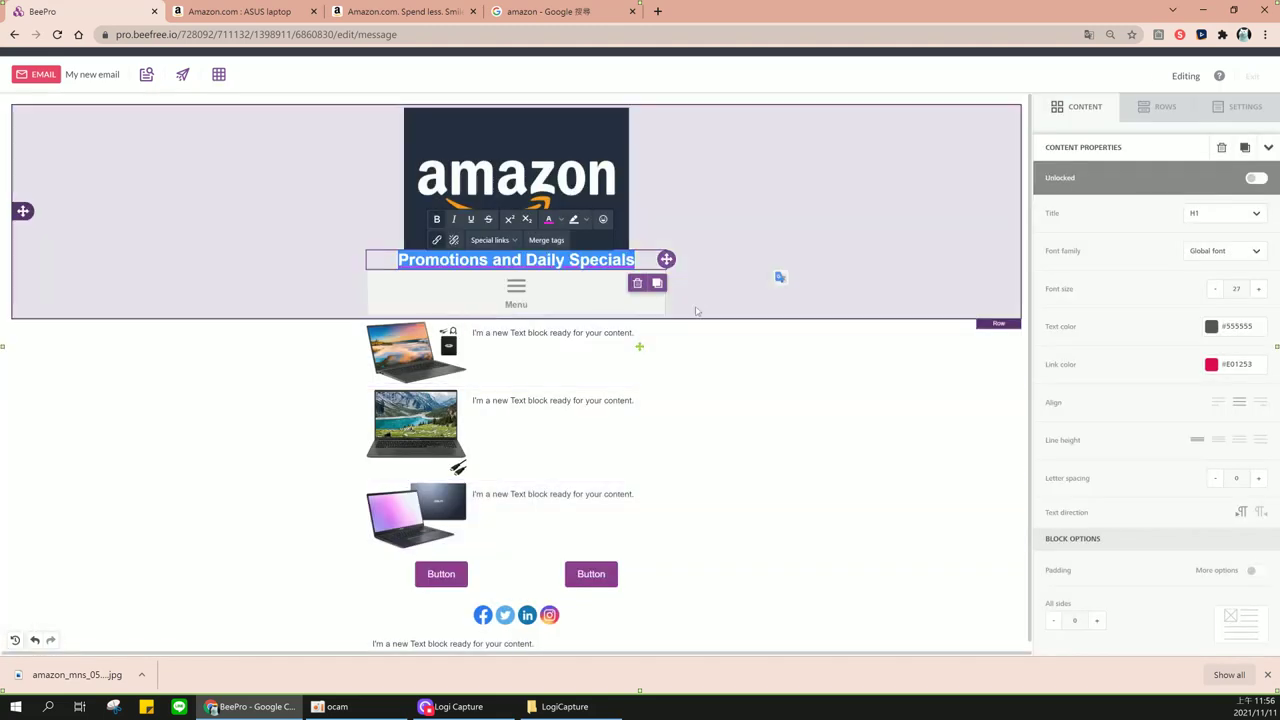
left_click(778, 280)
left_click(652, 260)
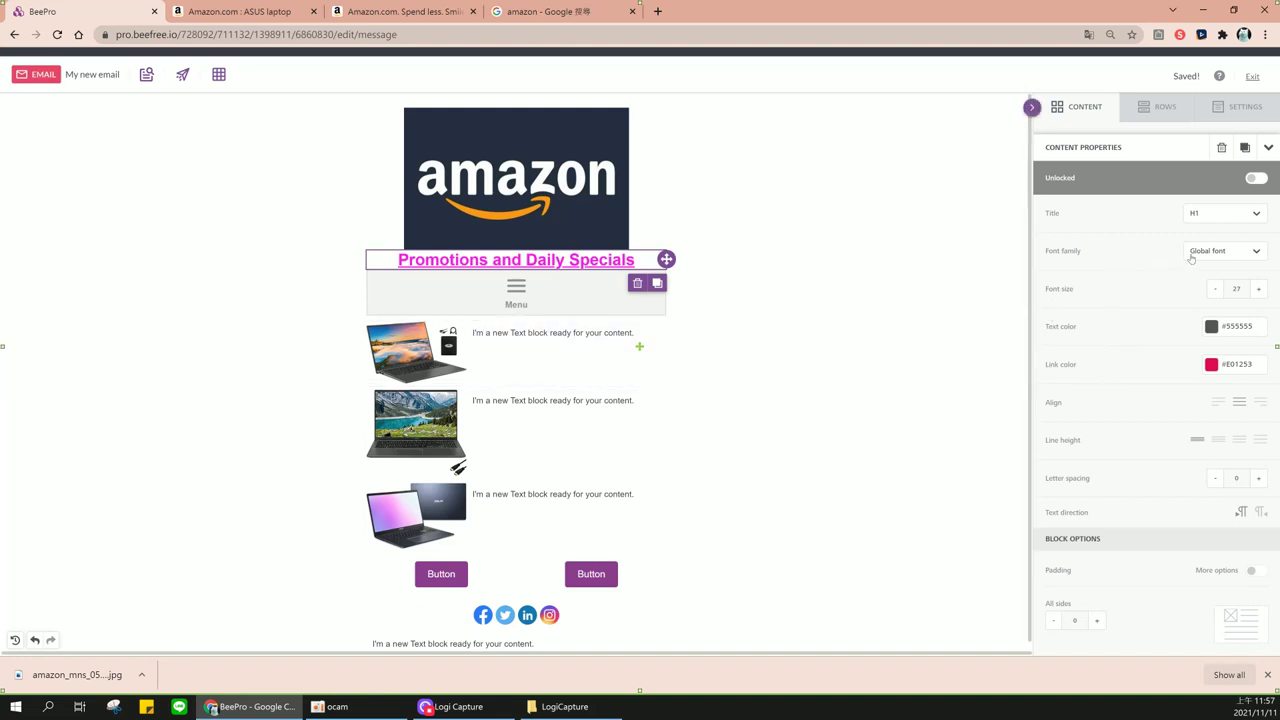
Set the title's heading level to H1 and its font family to Arial
left_click(1244, 216)
left_click(1227, 256)
left_click(1225, 216)
left_click(1220, 243)
left_click(1225, 251)
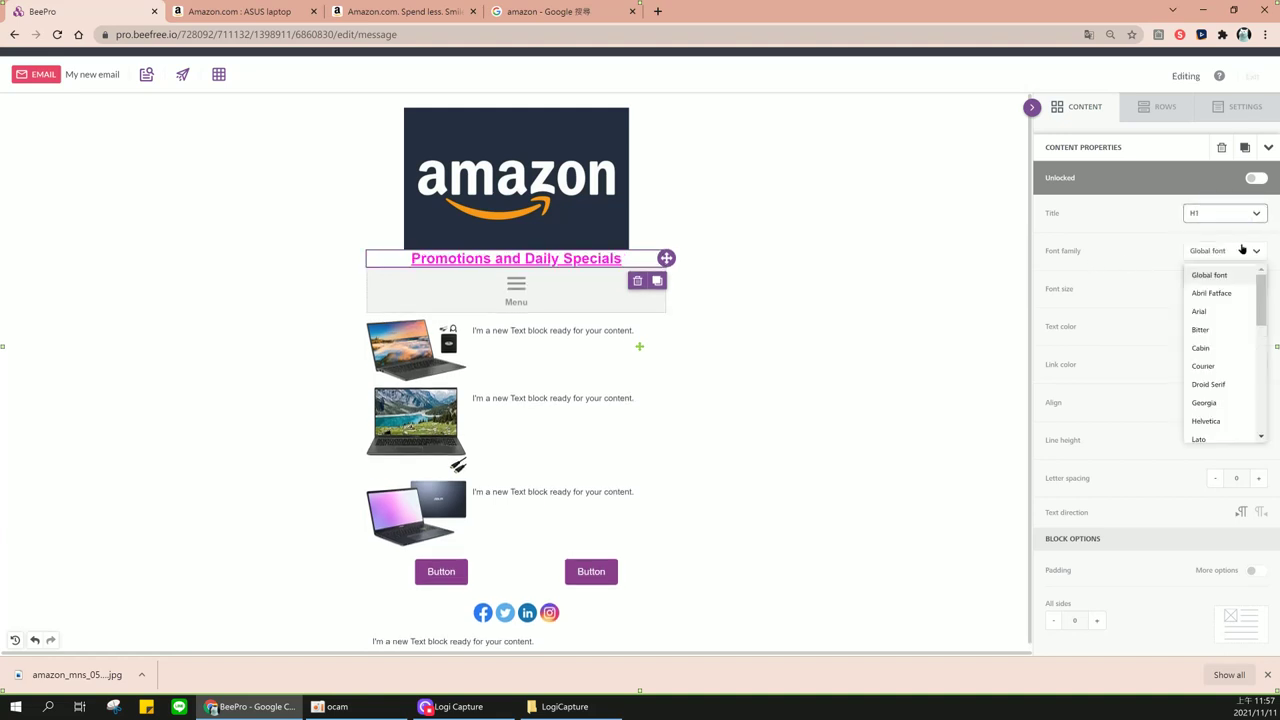
left_click(1230, 276)
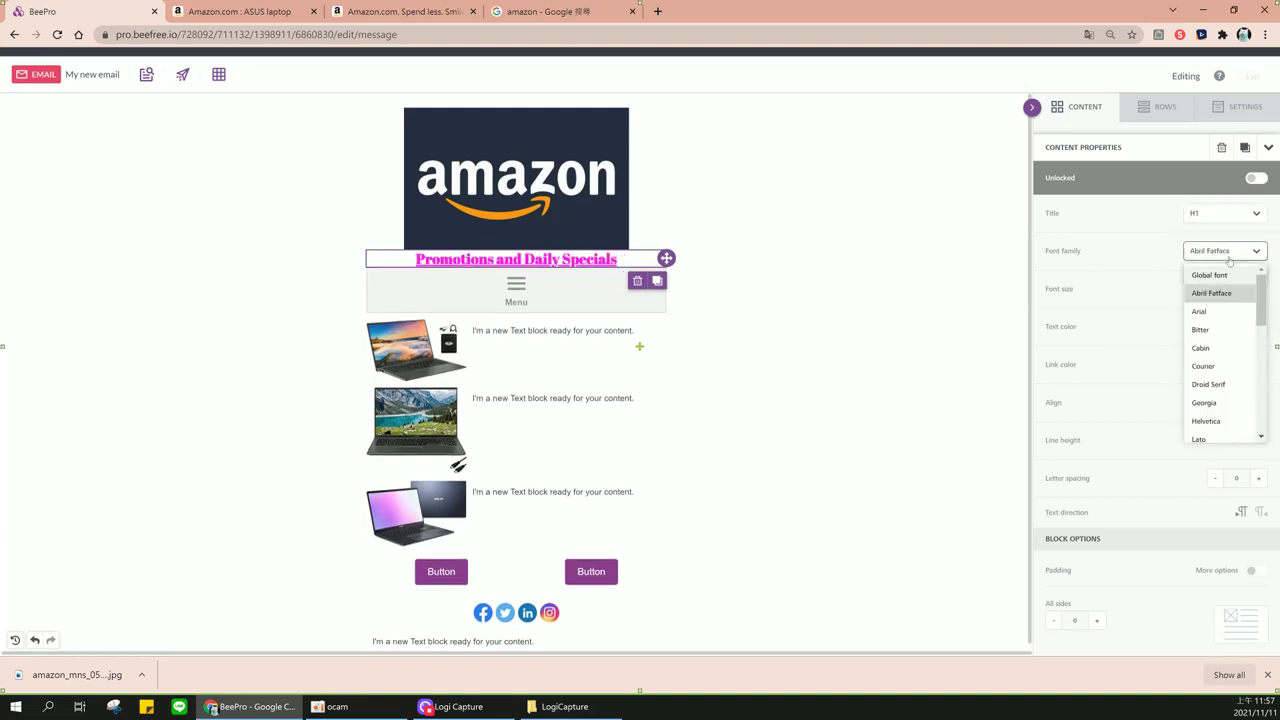
left_click(1226, 311)
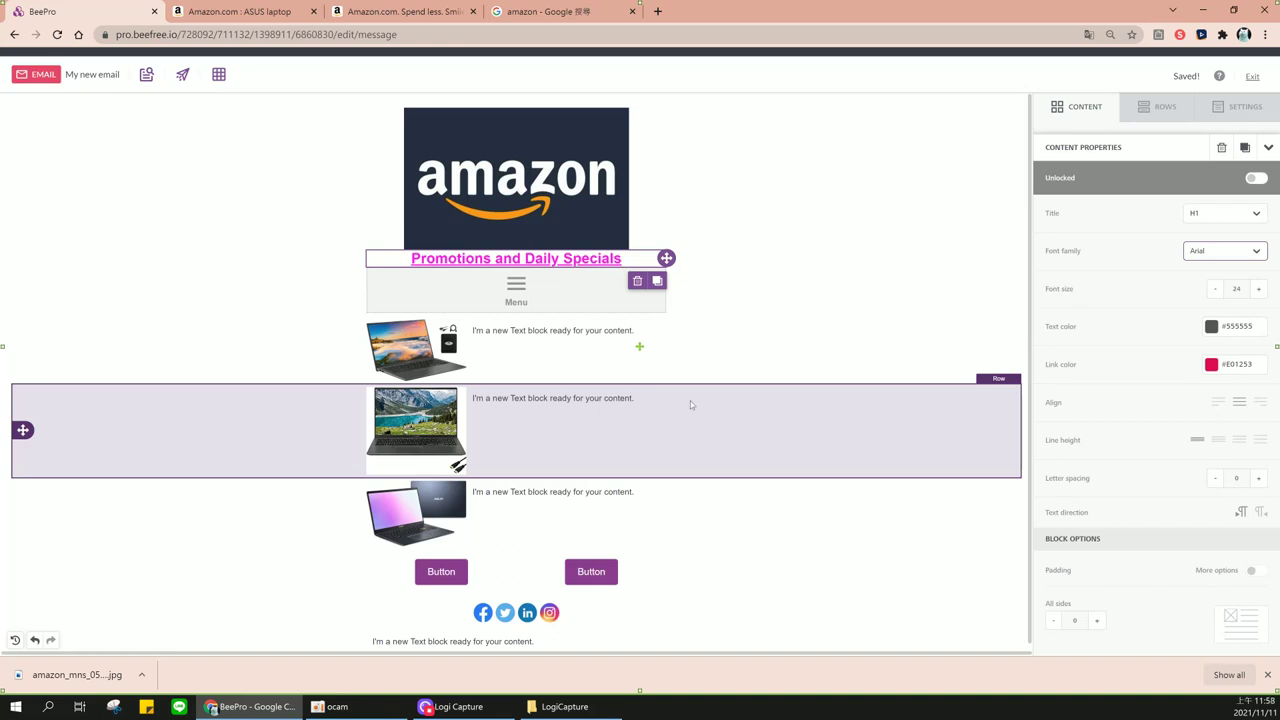
Add five empty items to the menu block below the title, consulting Amazon's navigation bar for the entries
left_click(482, 304)
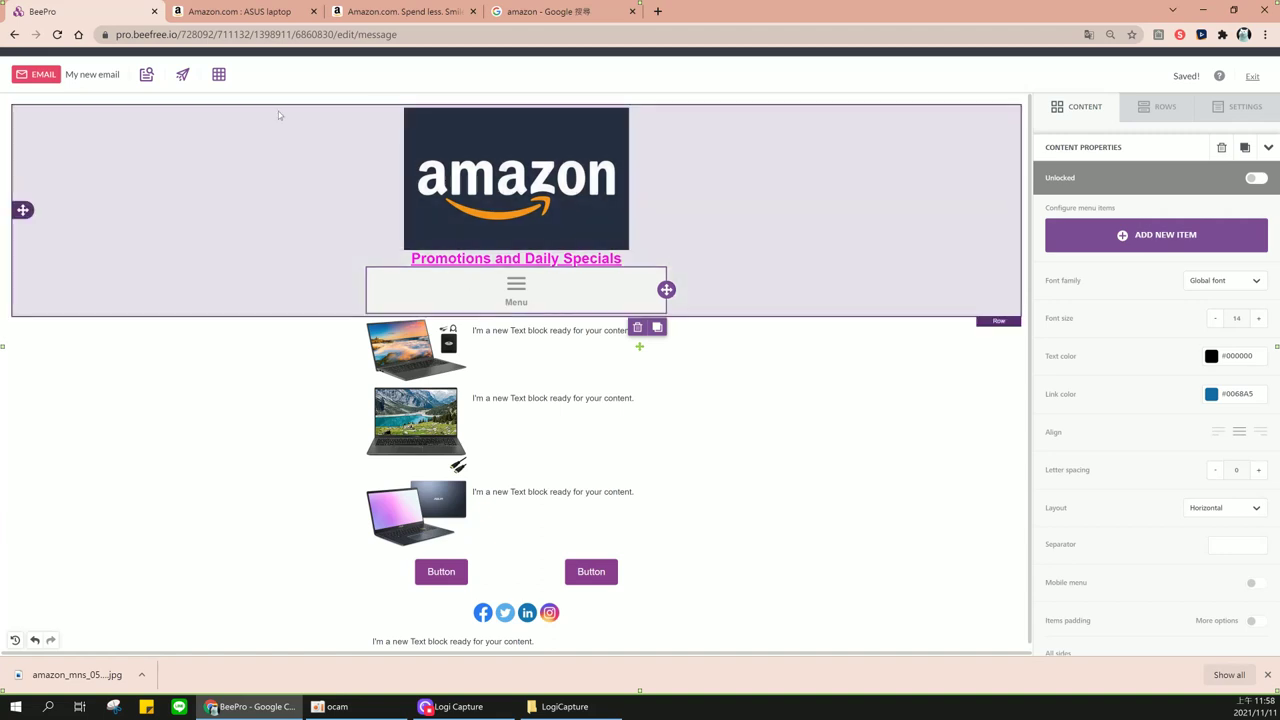
left_click(206, 10)
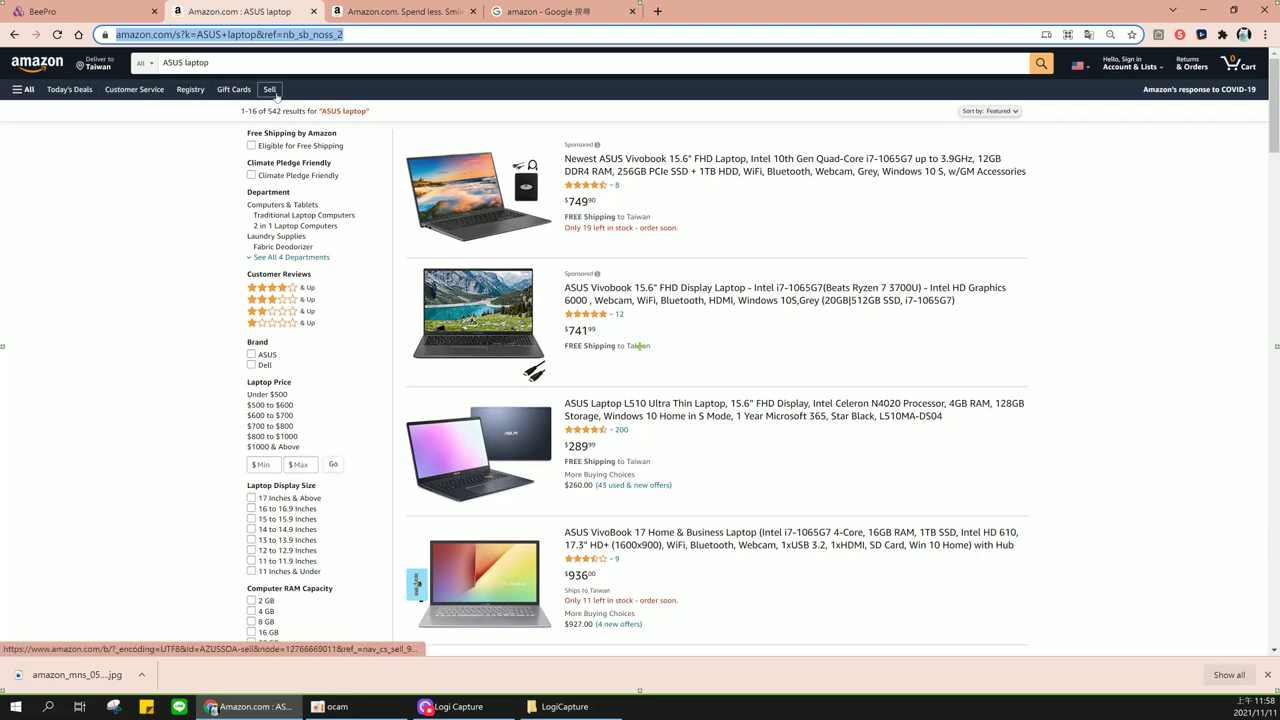
left_click(115, 11)
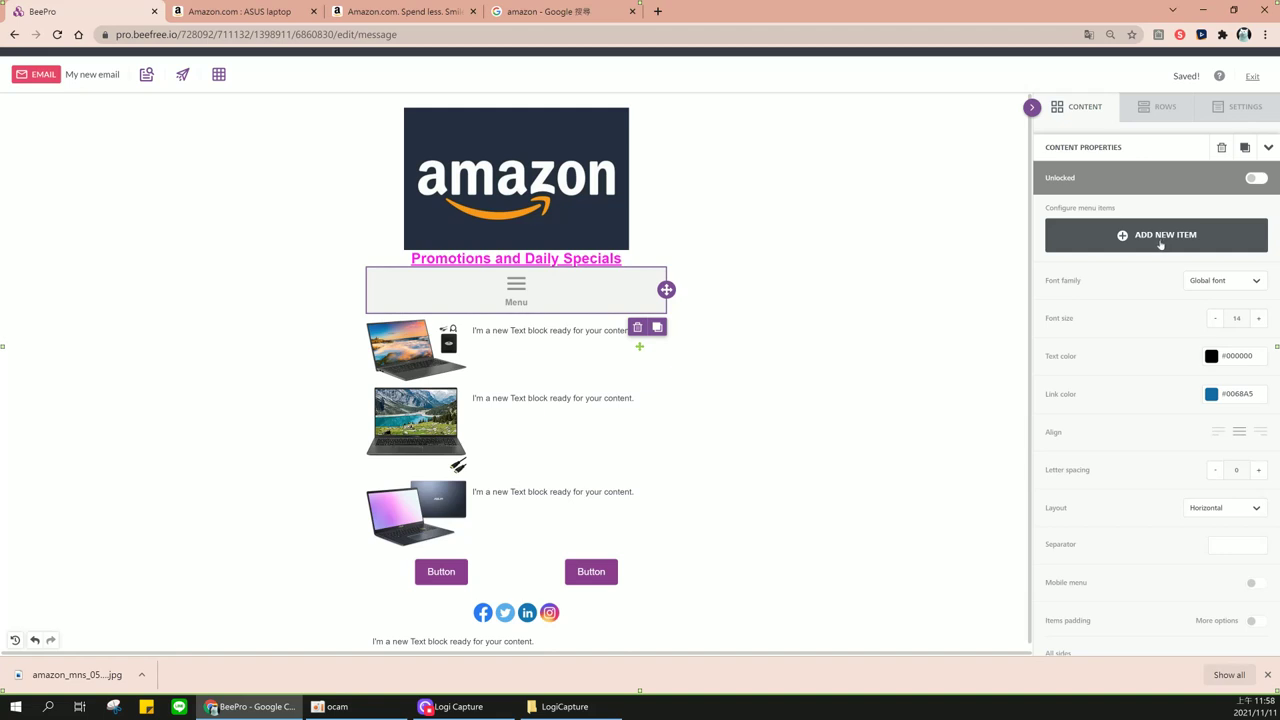
left_click(1160, 245)
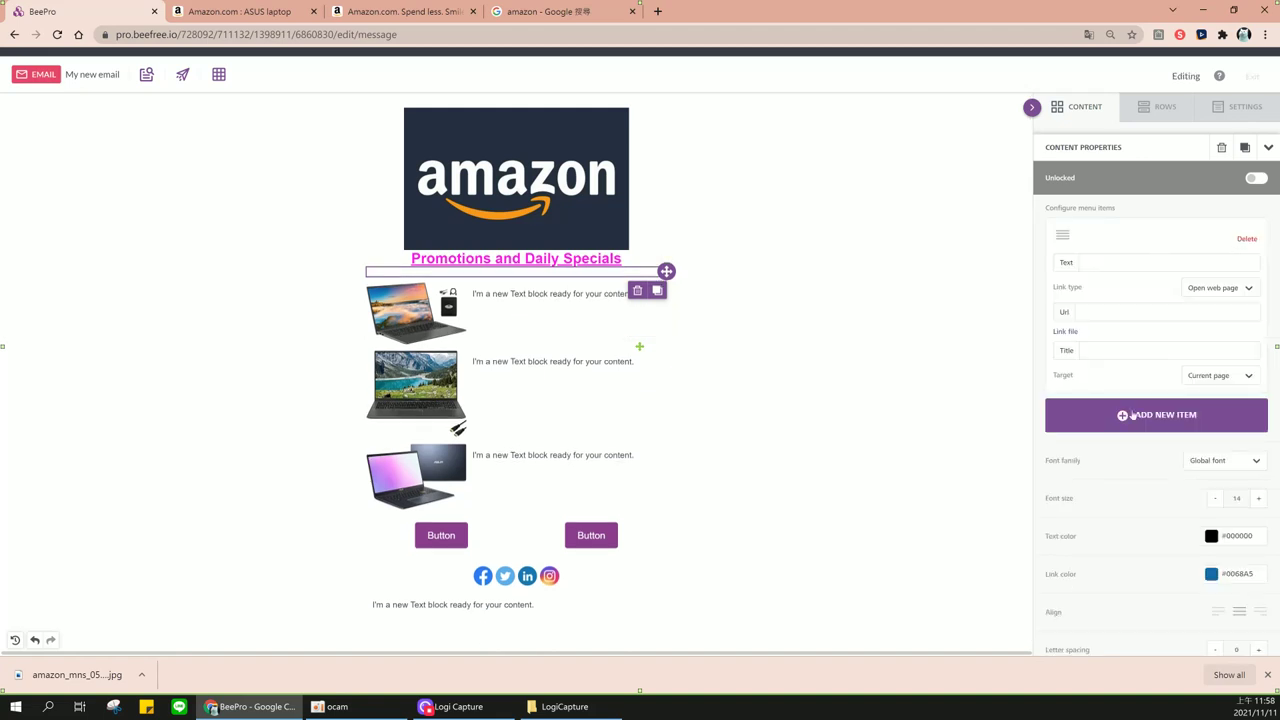
left_click(1150, 418)
scroll(1147, 425, "down", 1)
scroll(1147, 425, "down", 3)
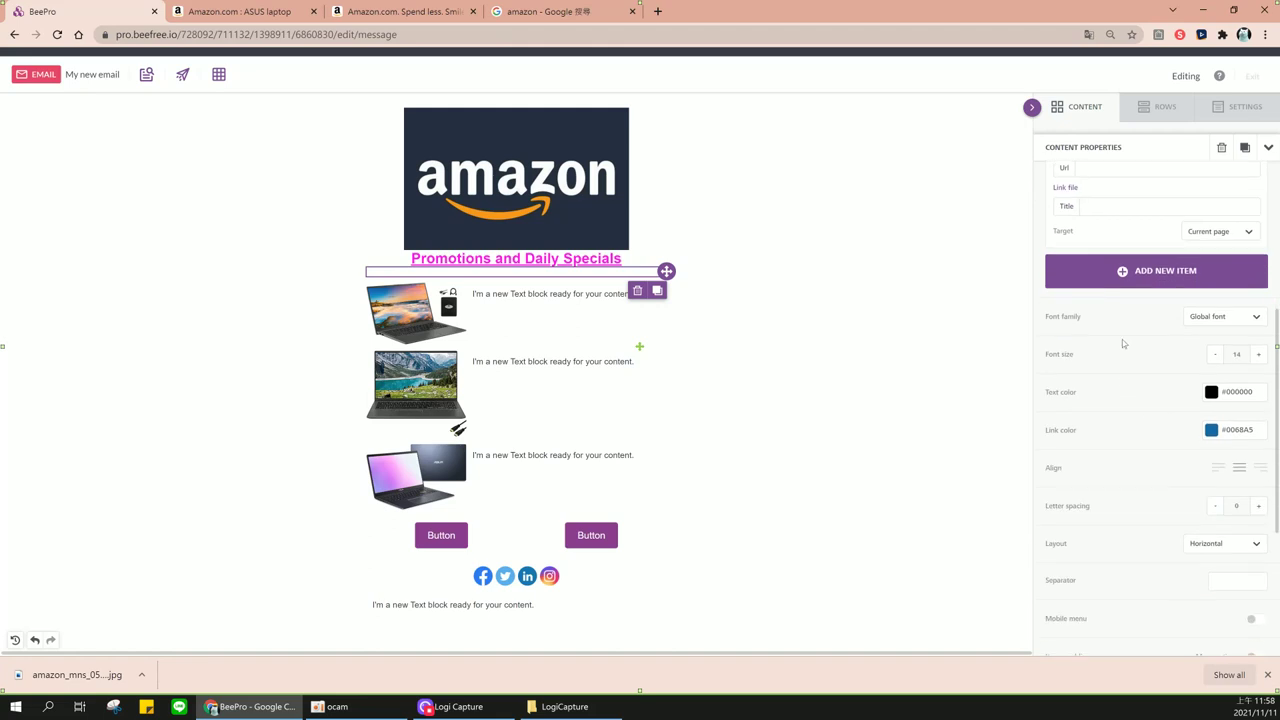
left_click(1143, 262)
scroll(1143, 342, "down", 2)
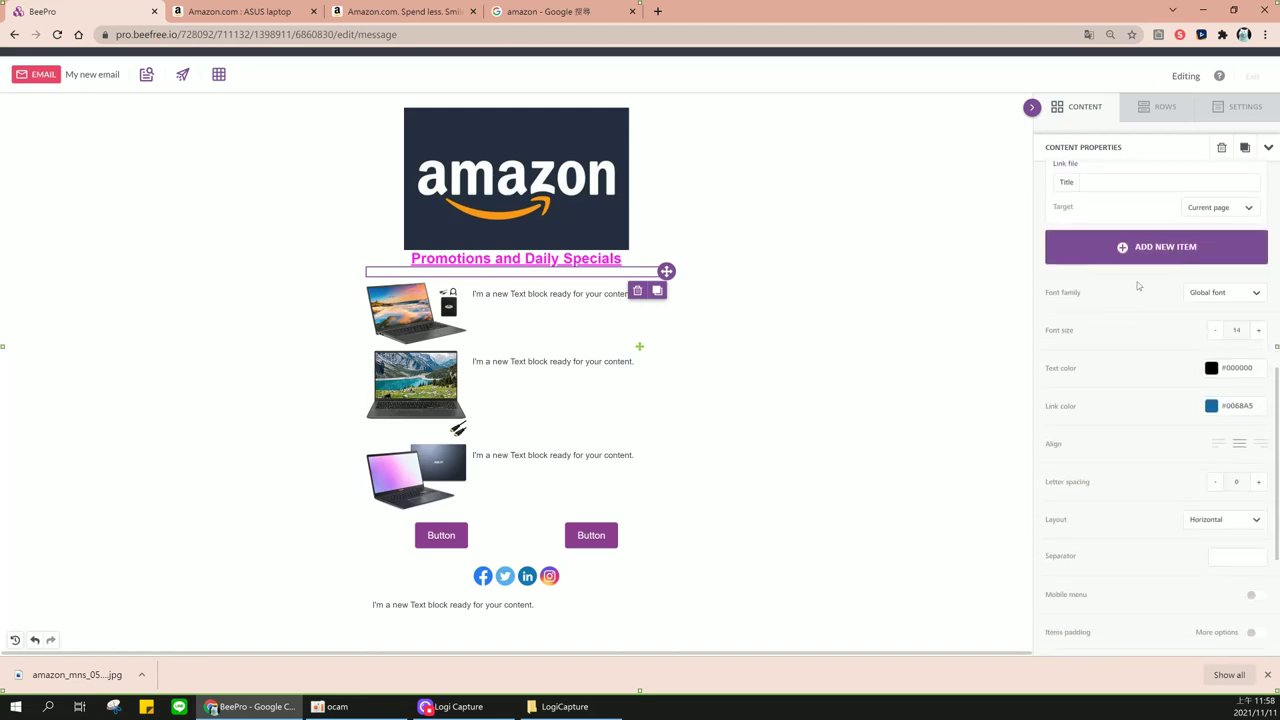
left_click(1142, 243)
scroll(1149, 343, "down", 1)
scroll(1149, 343, "down", 3)
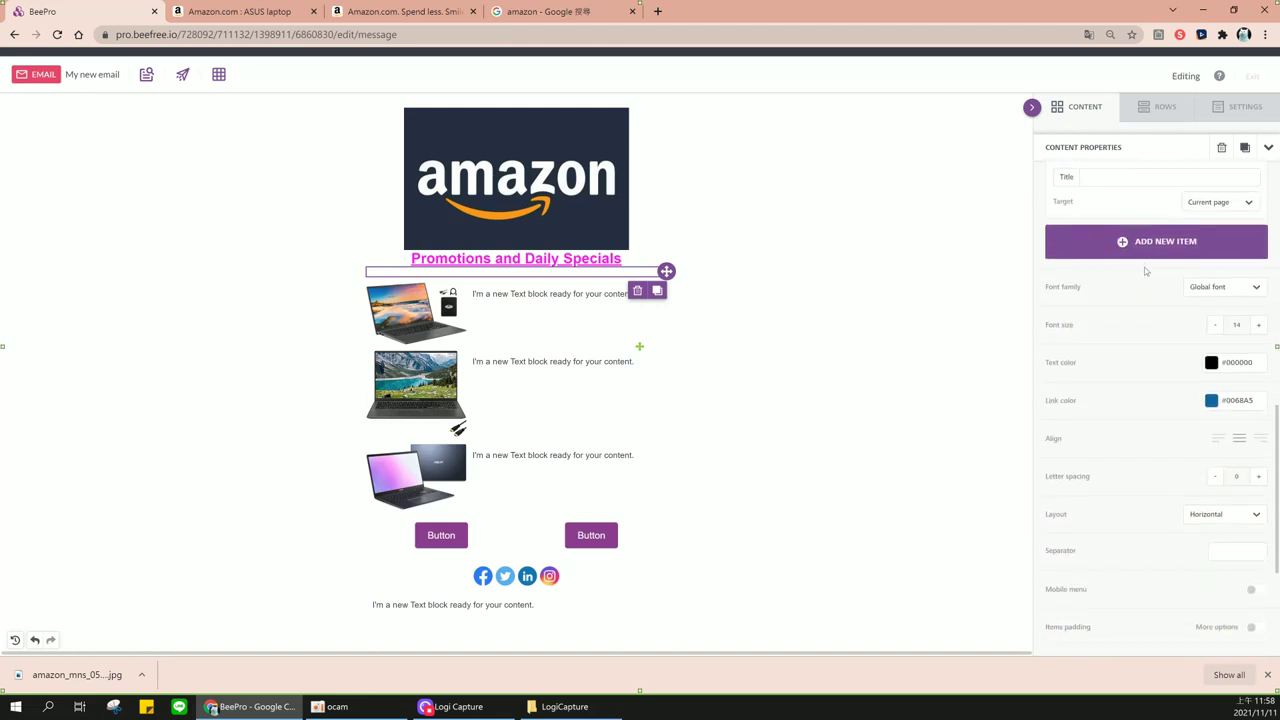
left_click(1147, 228)
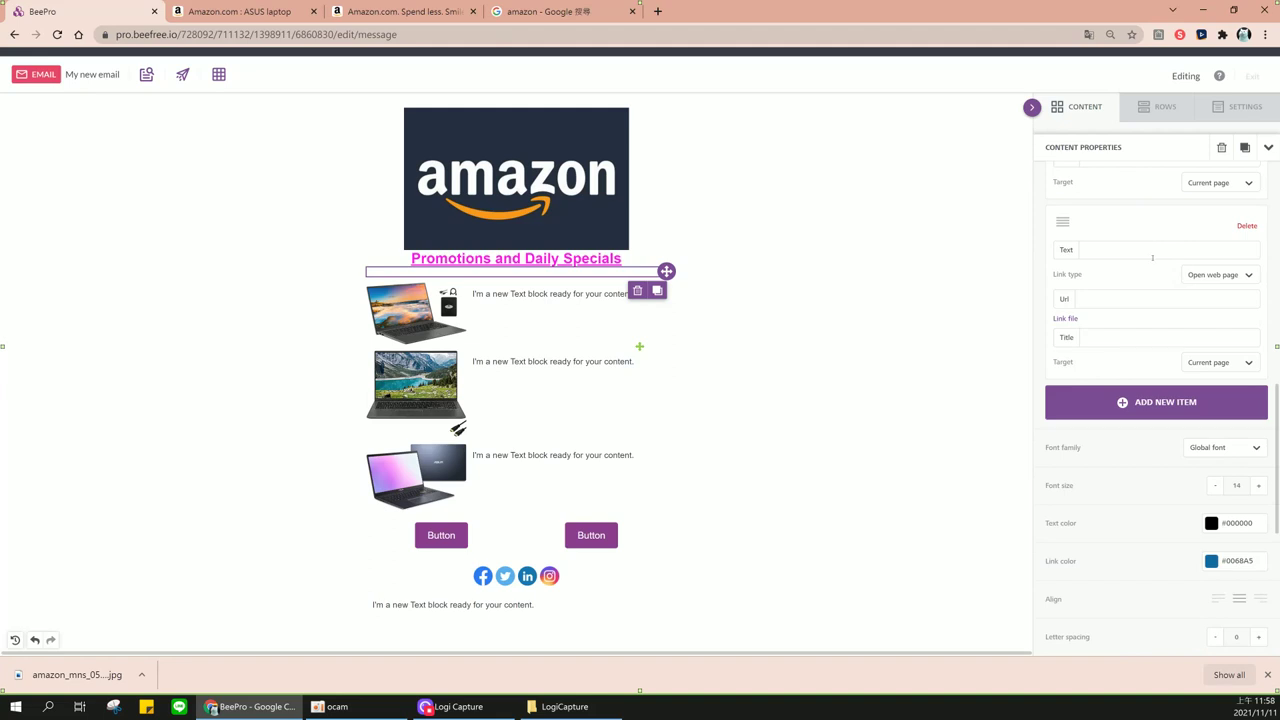
scroll(1150, 261, "up", 5)
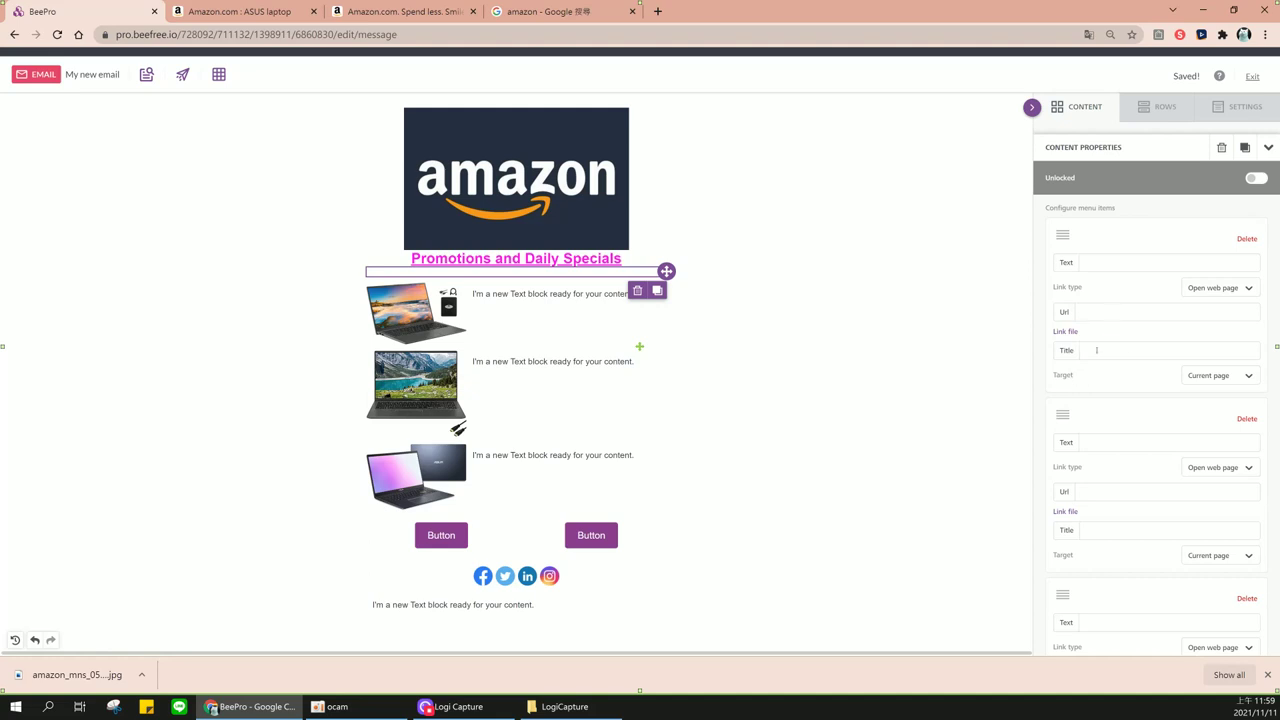
Label the first menu item "Today Deals", following the first deals entry in Amazon's navigation bar
left_click(1091, 262)
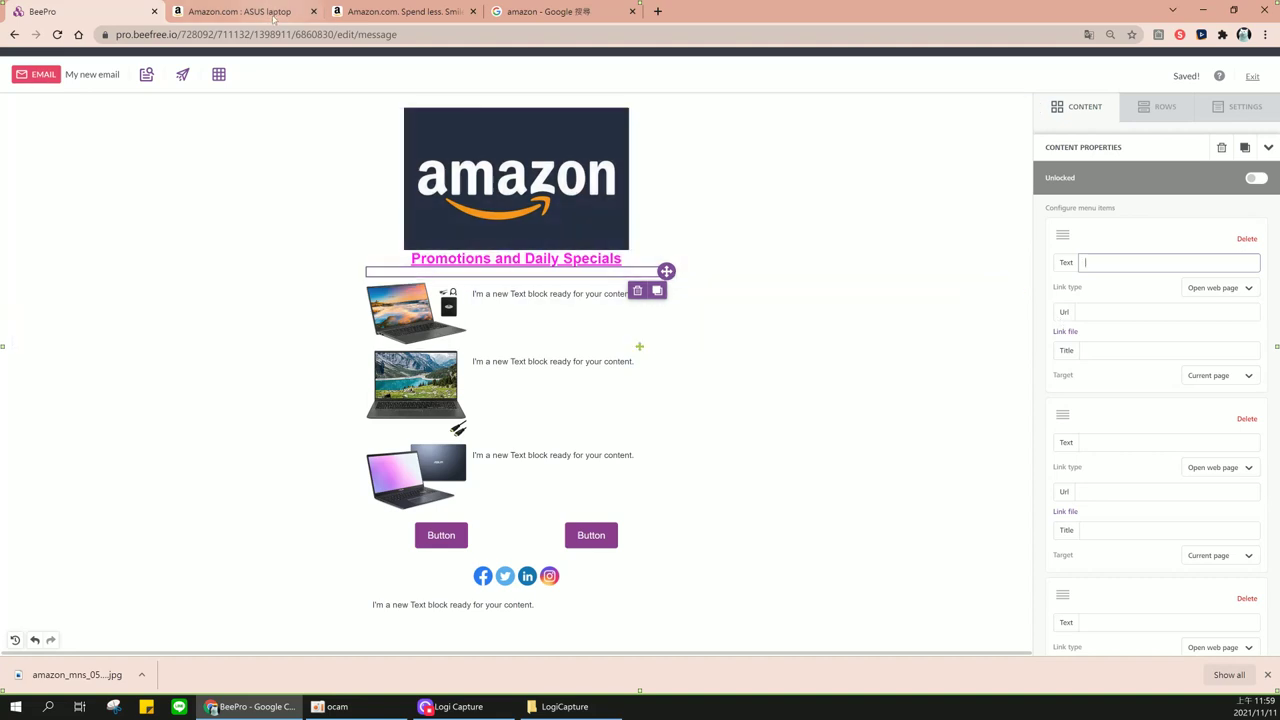
left_click(265, 13)
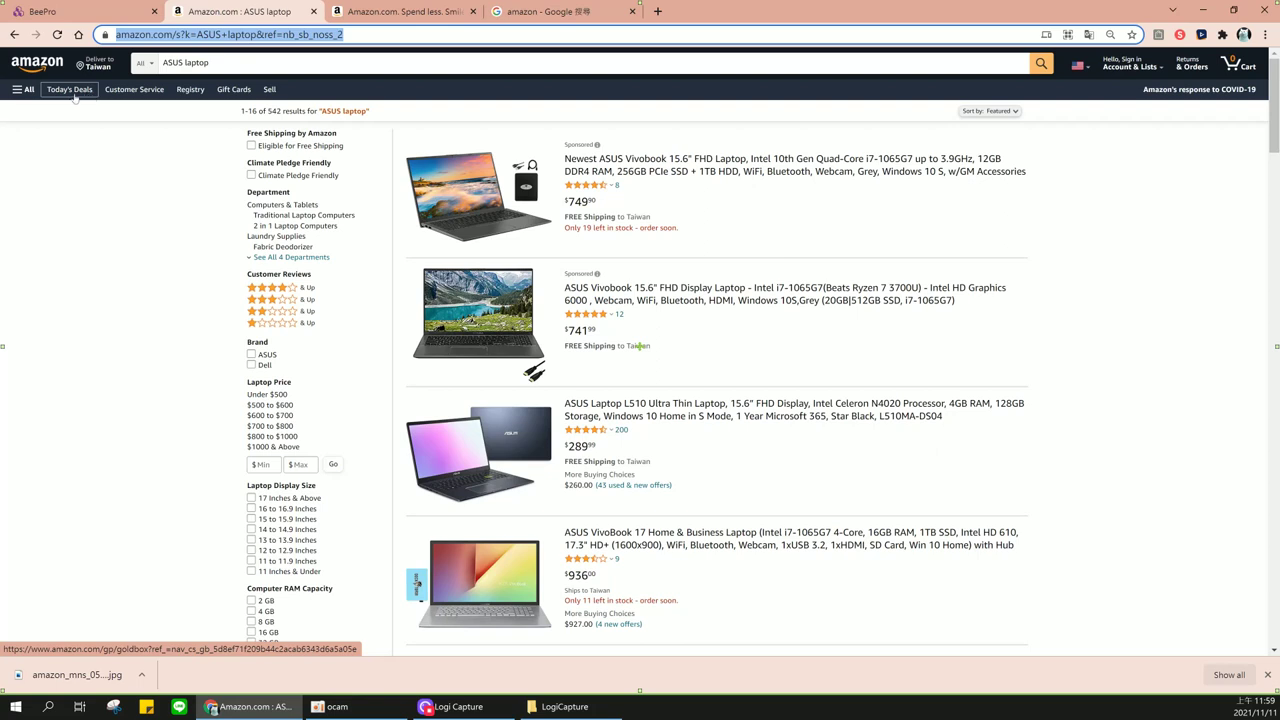
left_click(80, 11)
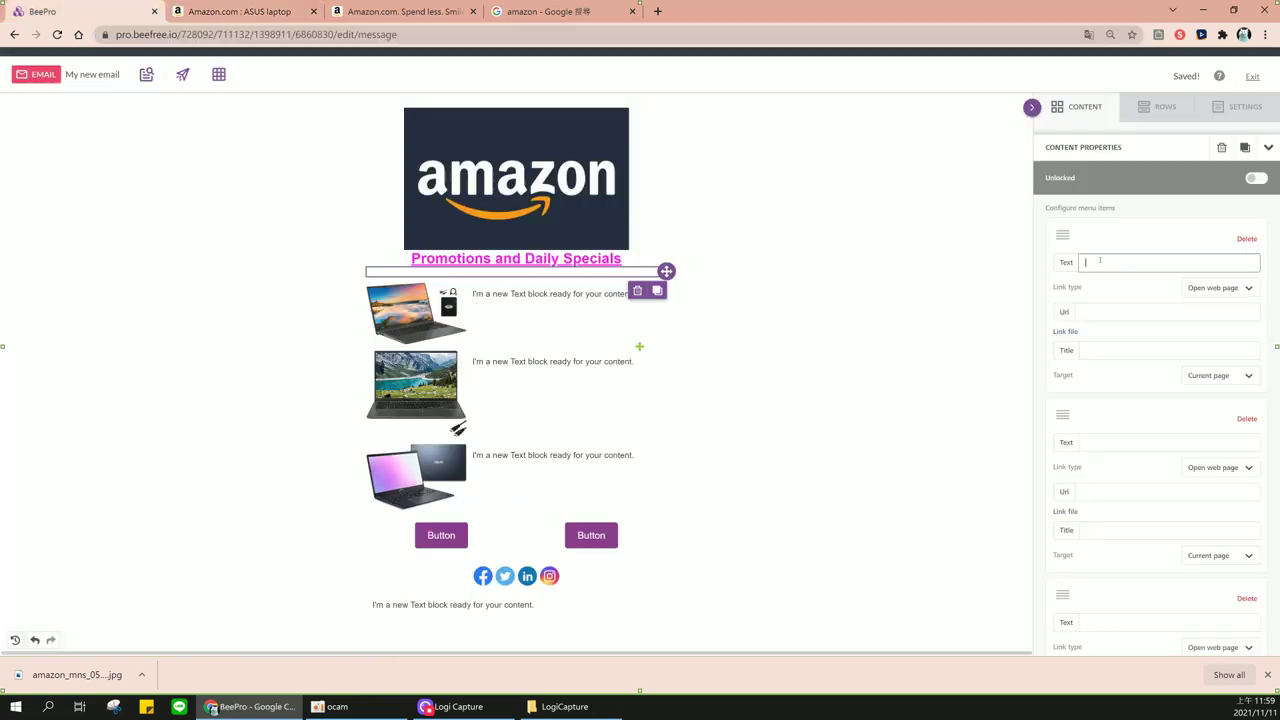
type("Todau")
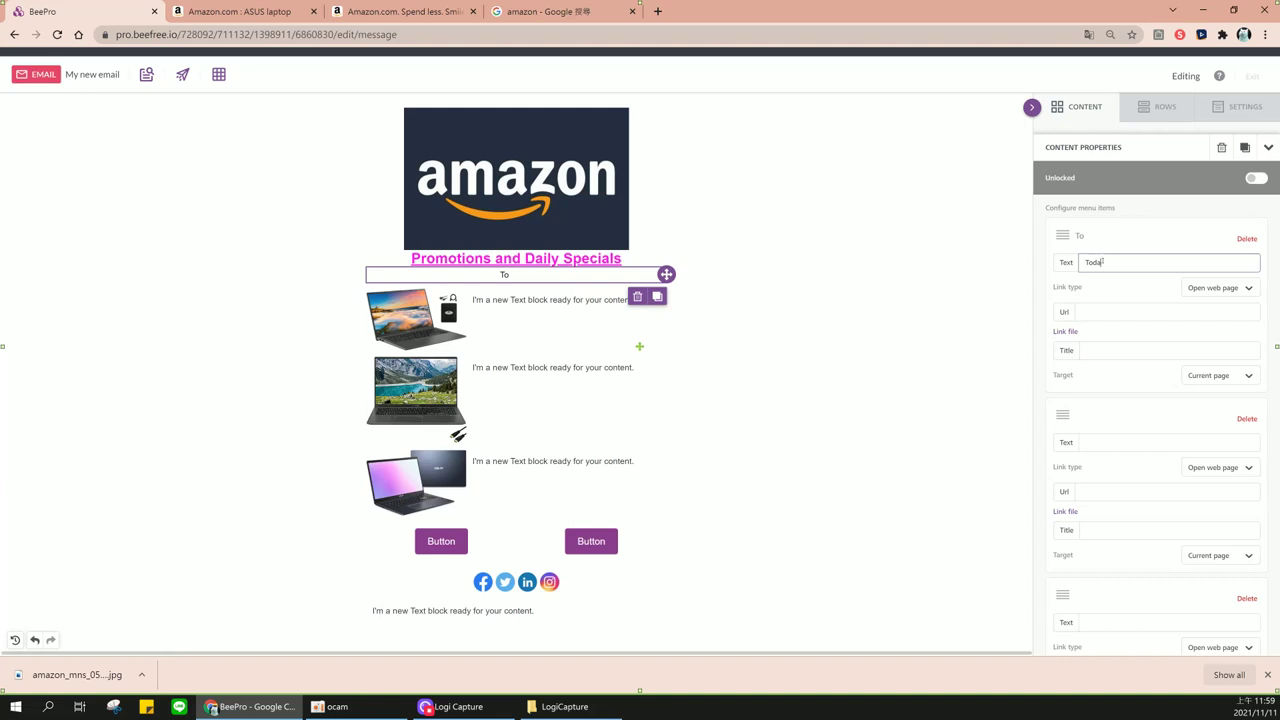
key("BackSpace")
type("y Deals")
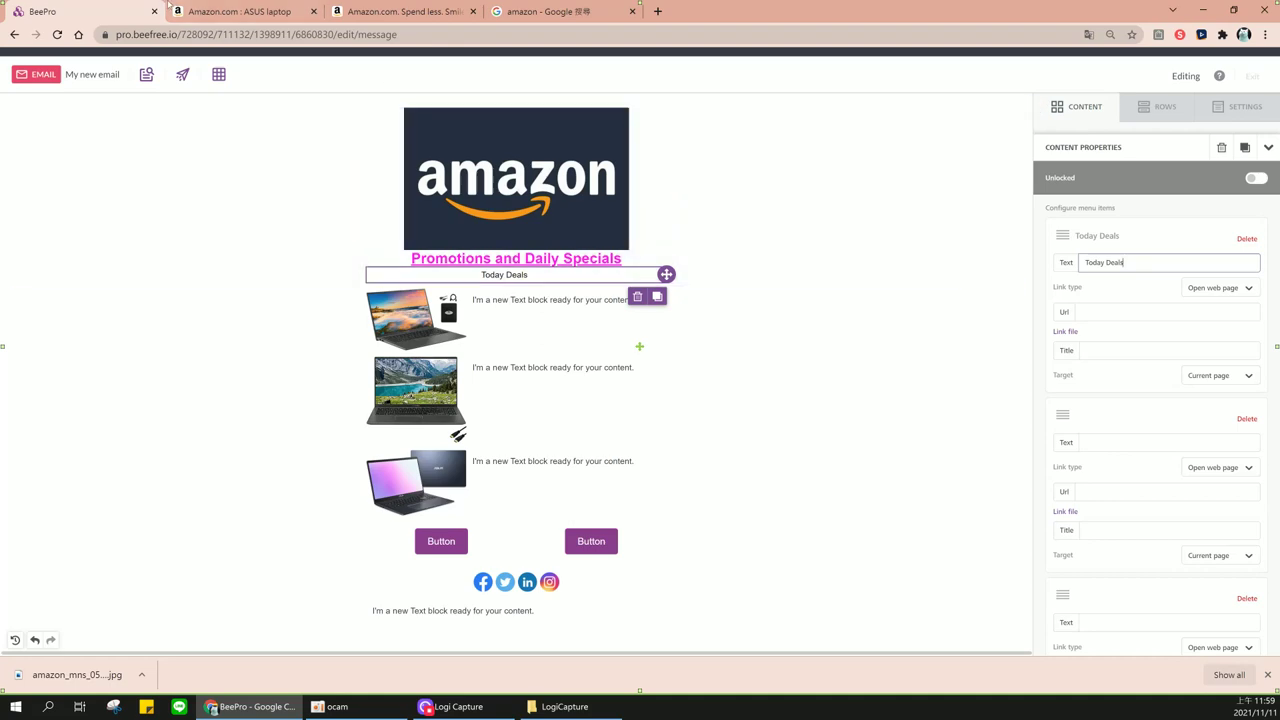
Label the second menu item "Customer service" and look up the remaining labels in Amazon's navigation bar
left_click(190, 11)
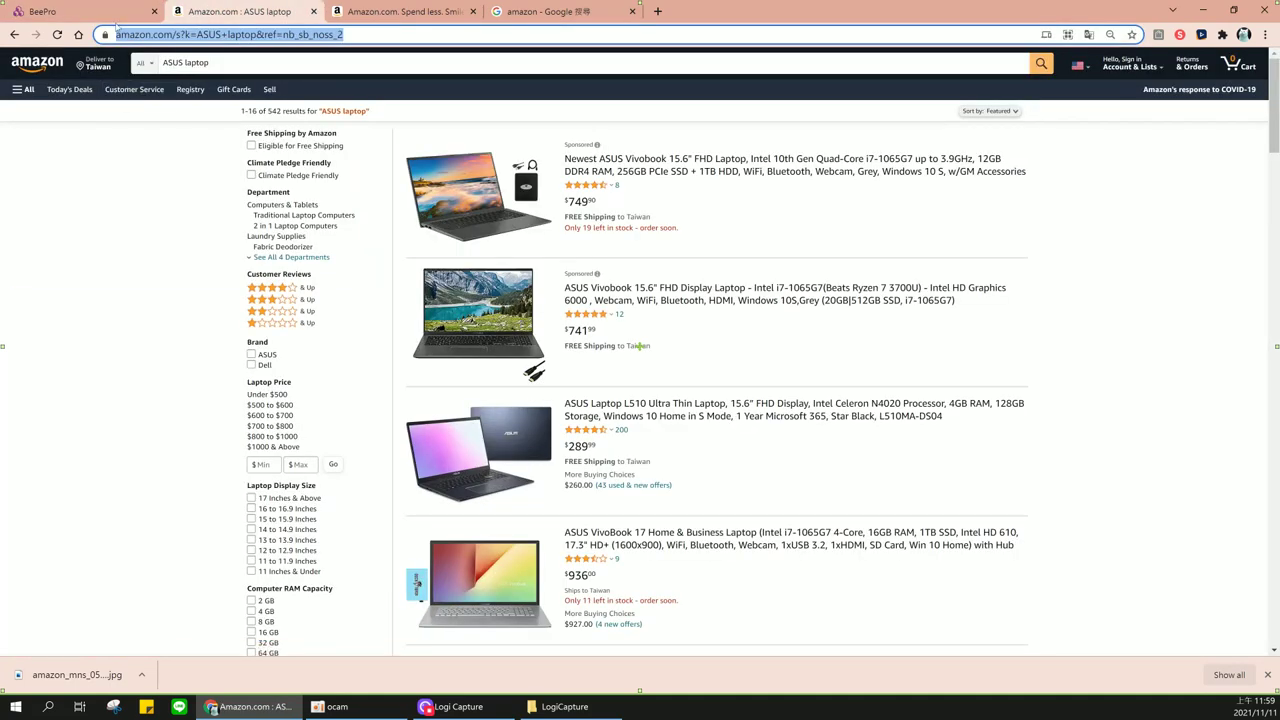
left_click(112, 12)
left_click(1107, 444)
type("Customer servic")
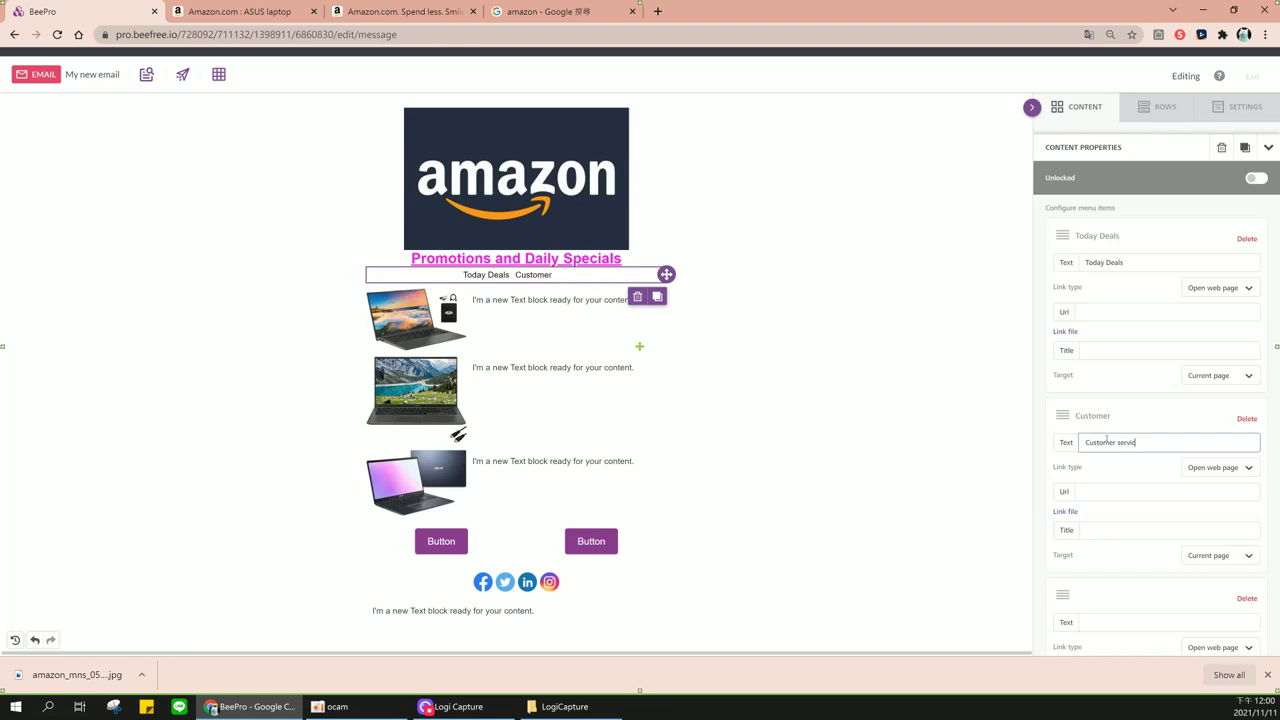
type("e")
key("ctrl+Tab")
scroll(1056, 377, "down", 3)
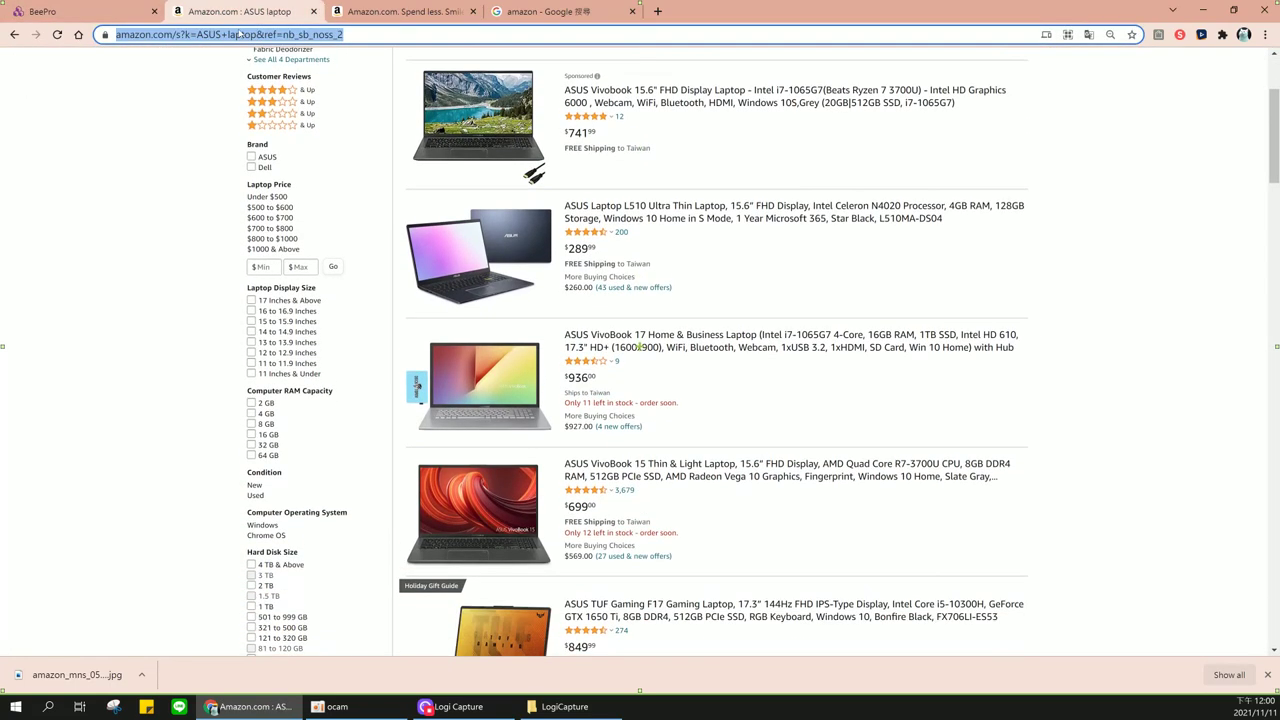
scroll(1056, 377, "up", 3)
key("ctrl+shift+Tab")
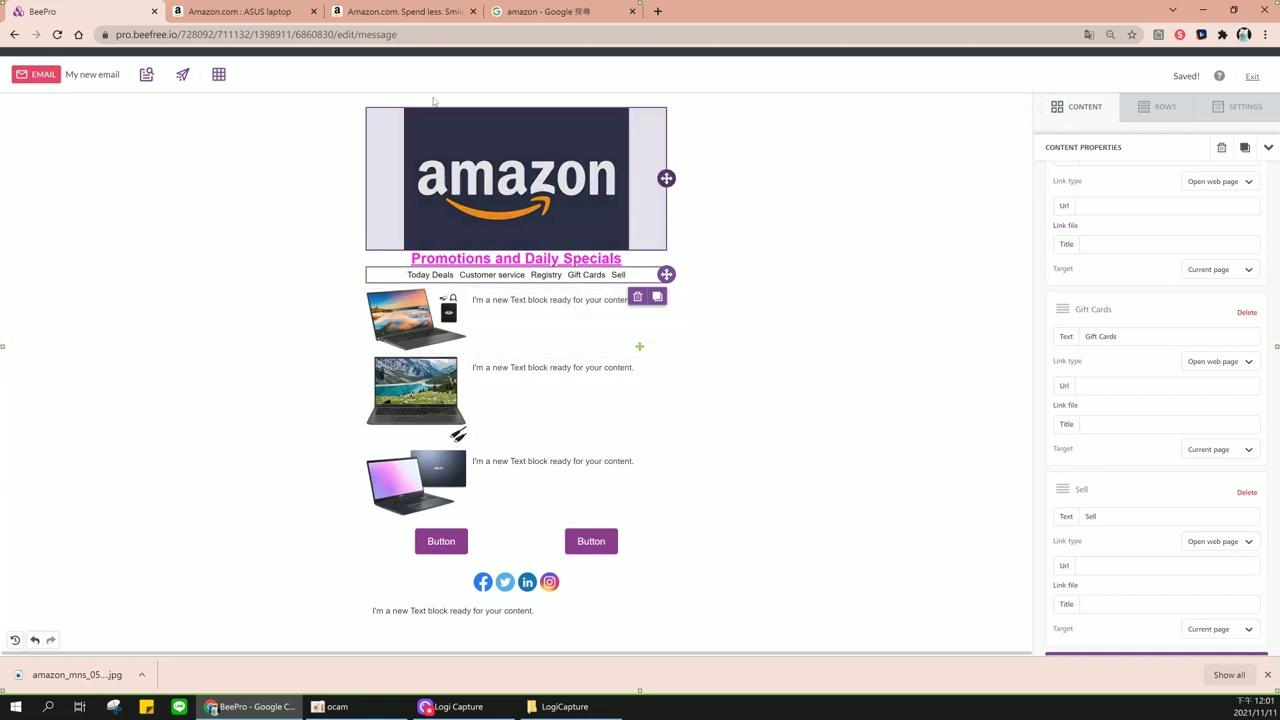
Copy the link address of Amazon's Today's Deals page and paste it as the URL of the "Today Deals" menu item
left_click(242, 11)
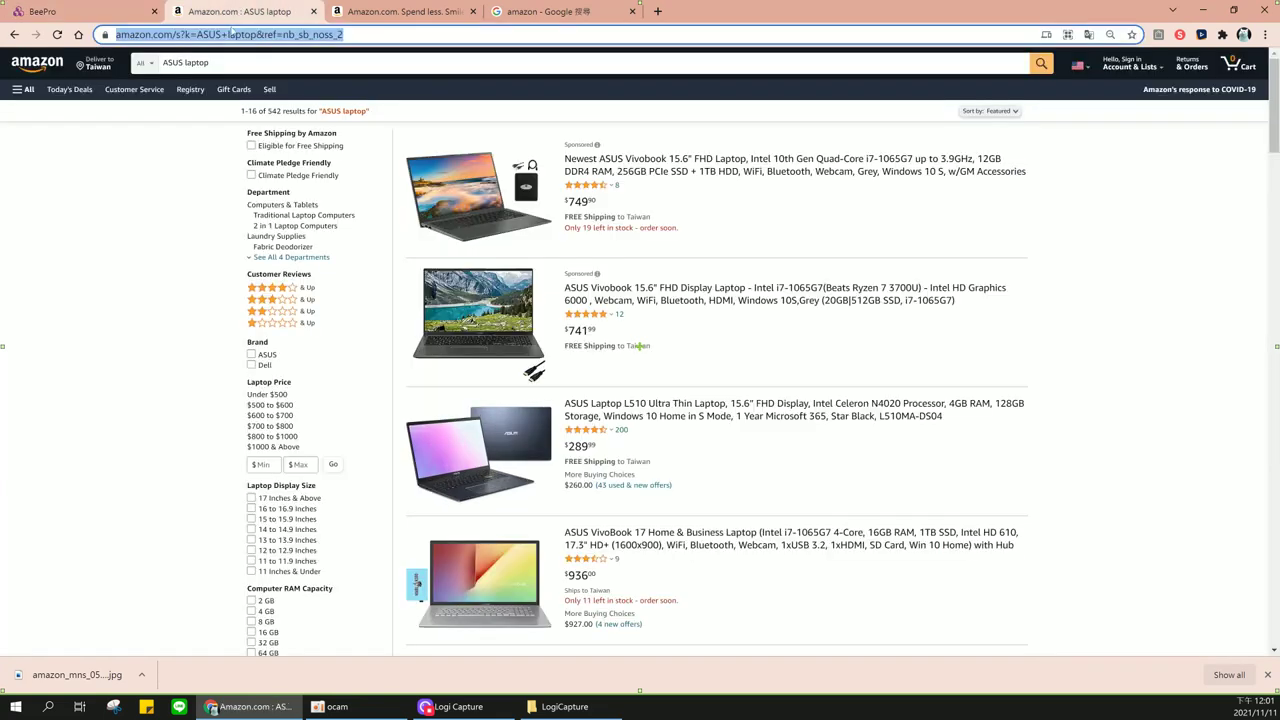
right_click(69, 93)
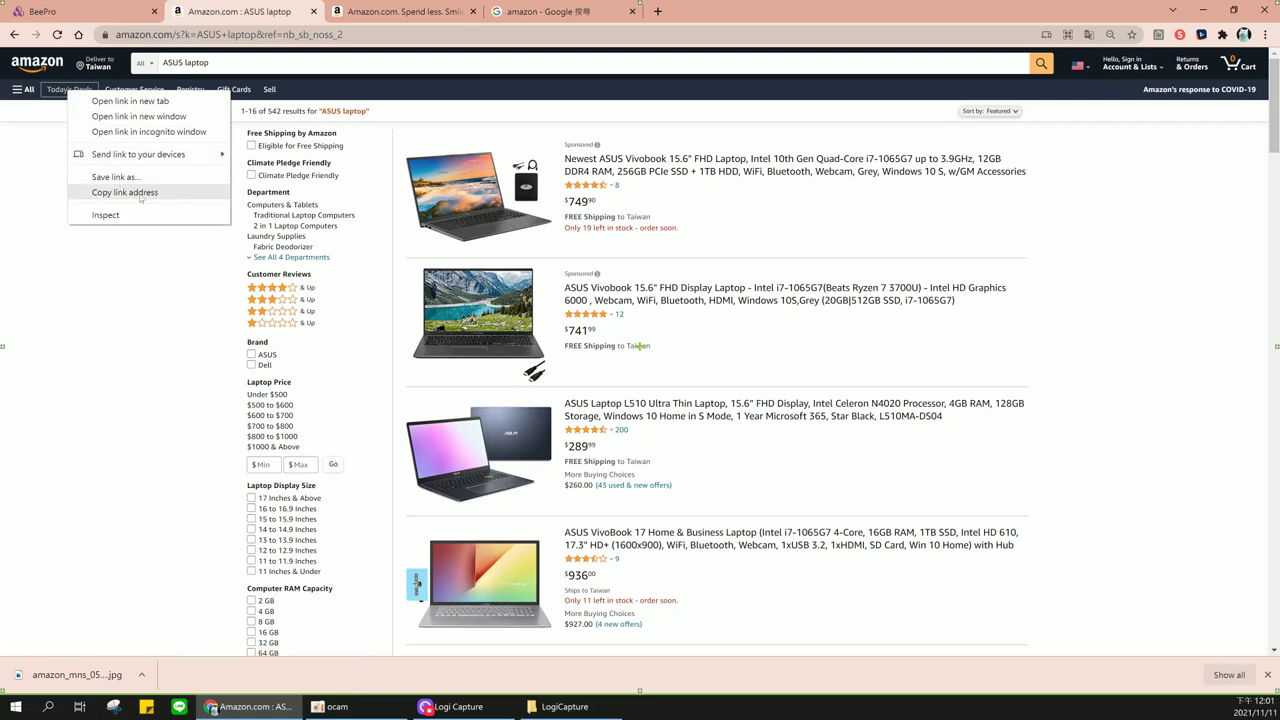
left_click(124, 192)
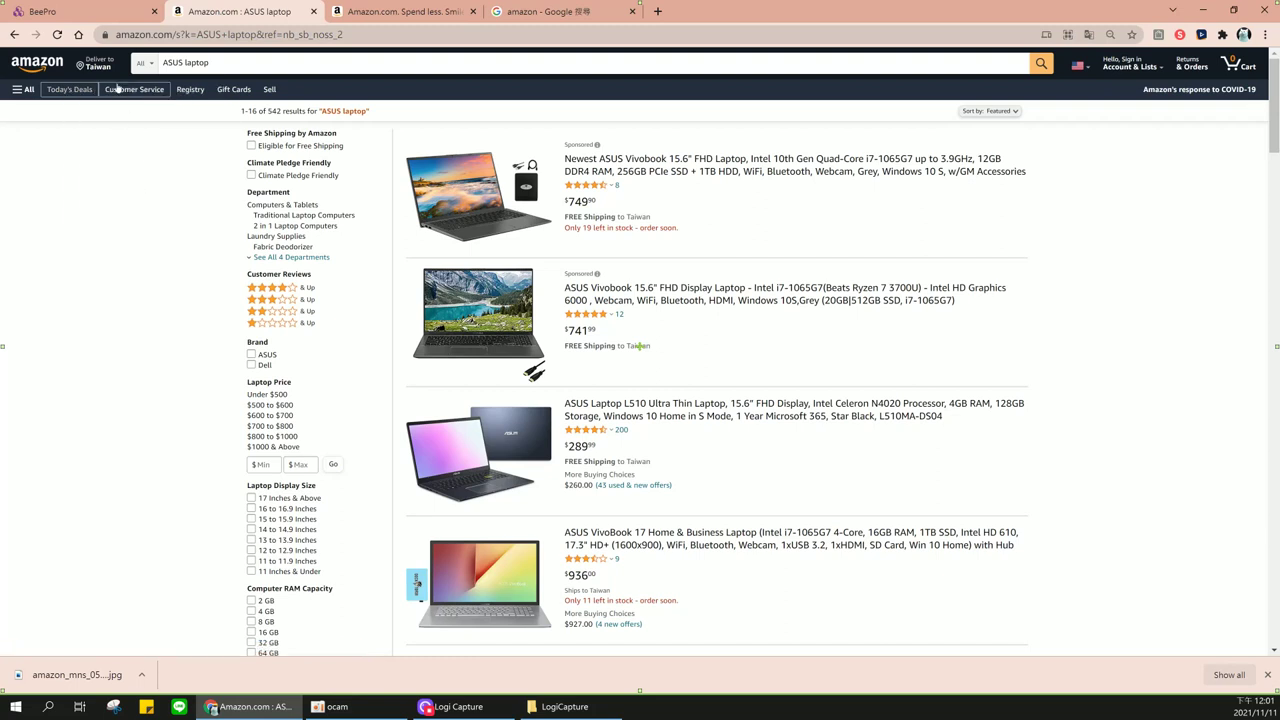
left_click(80, 11)
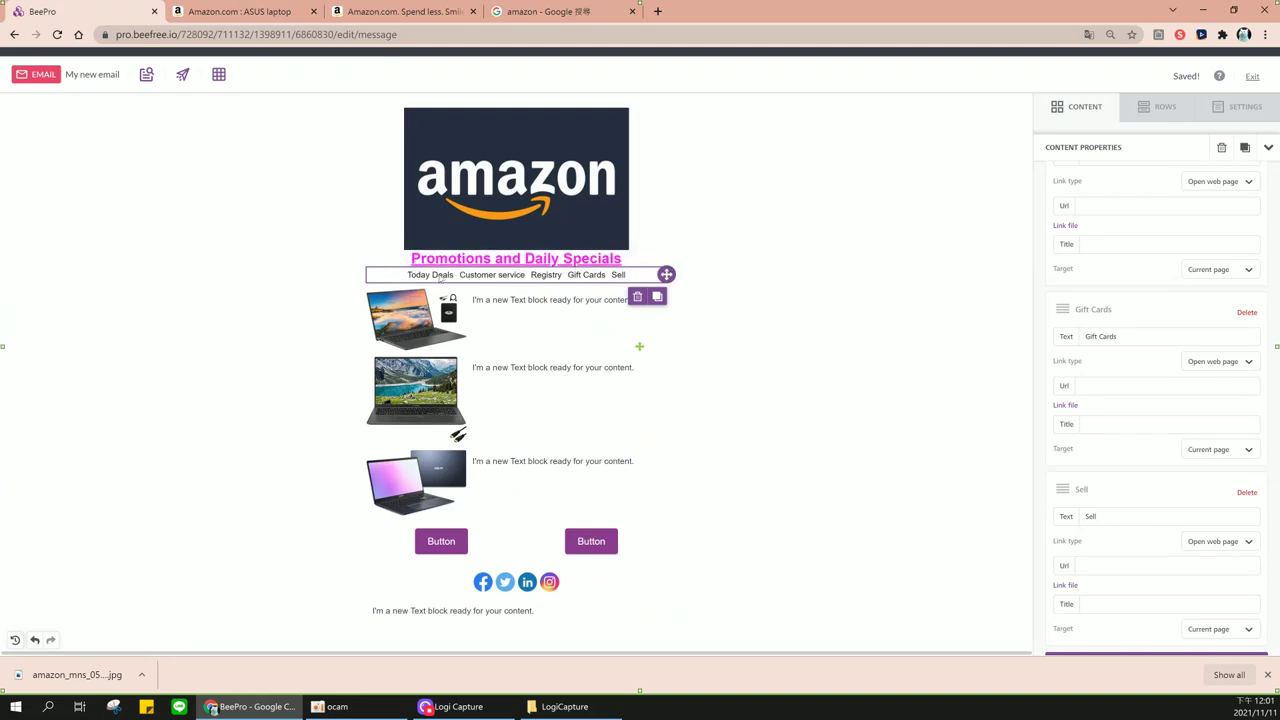
scroll(1181, 241, "up", 5)
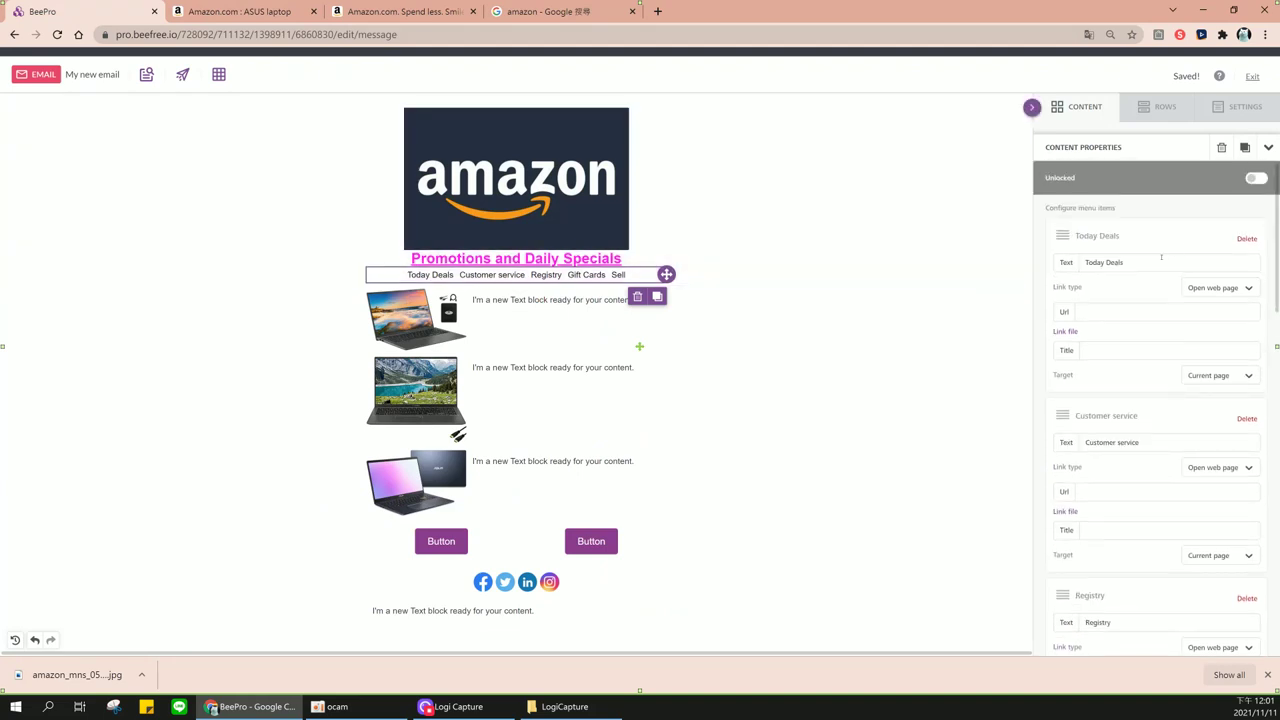
left_click(1112, 311)
key("ctrl+v")
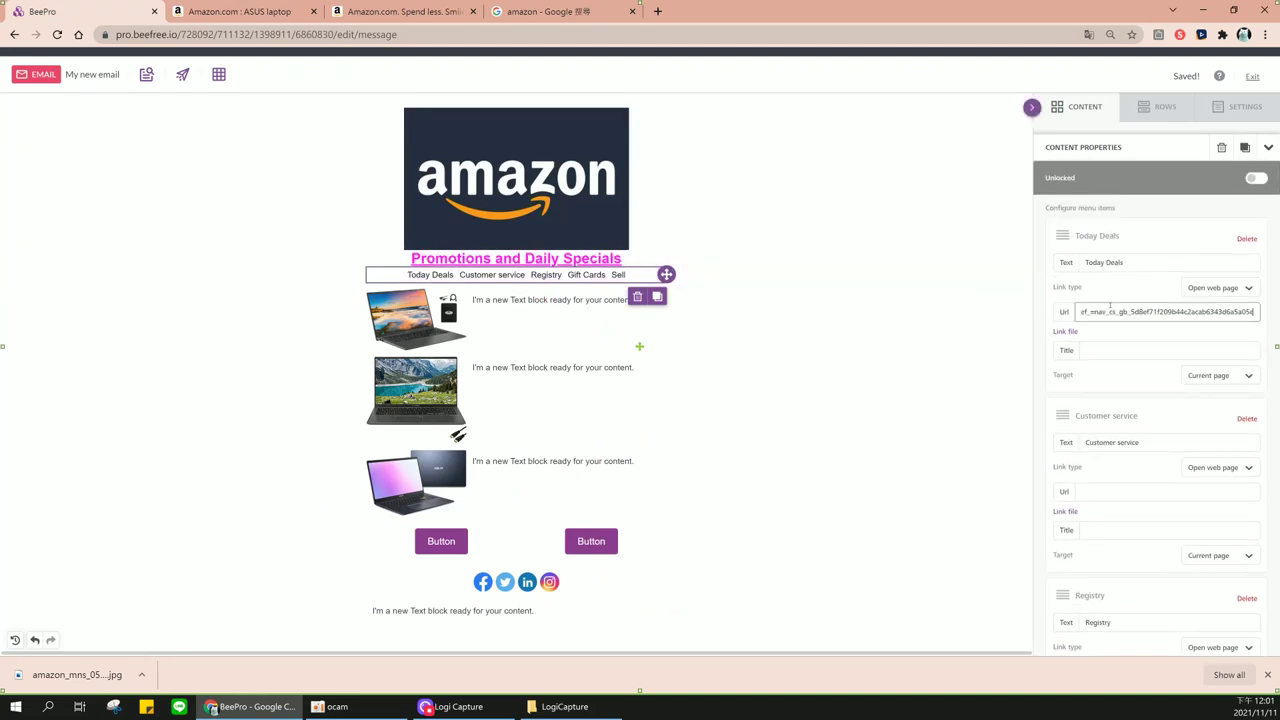
Copy the link address of Amazon's Customer Service page and paste it as the URL of the "Customer service" menu item
left_click(253, 14)
right_click(159, 90)
left_click(214, 191)
left_click(42, 11)
left_click(1106, 485)
key("ctrl+v")
Set the menu's font family to Arial and its font size to 15
scroll(1119, 457, "down", 5)
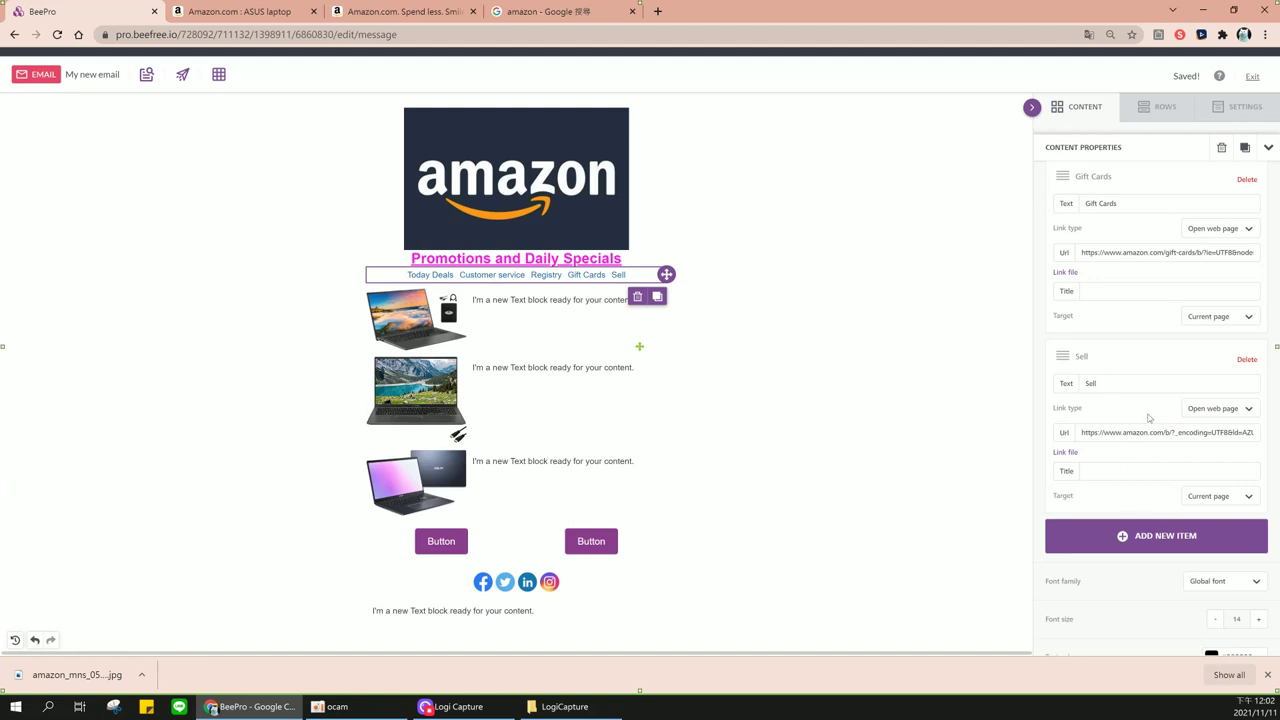
scroll(1151, 413, "down", 1)
scroll(1151, 413, "down", 3)
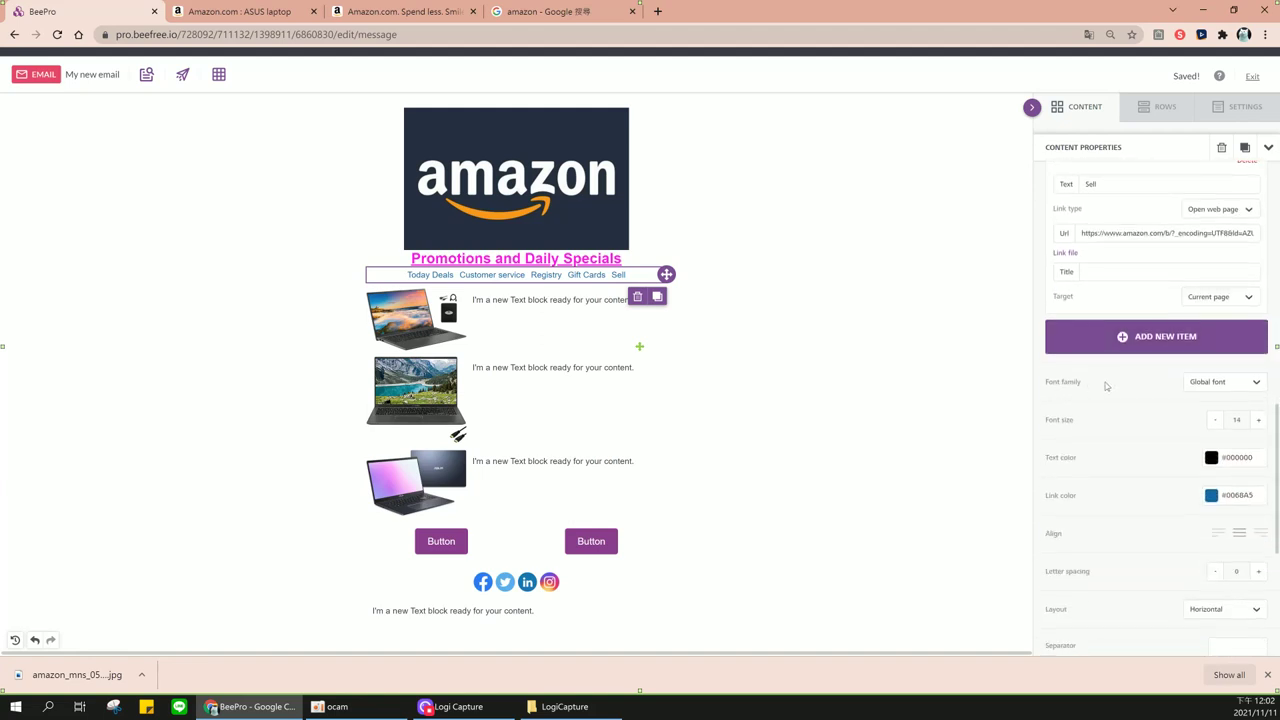
left_click(1201, 383)
left_click(1207, 424)
left_click(1207, 382)
left_click(1207, 442)
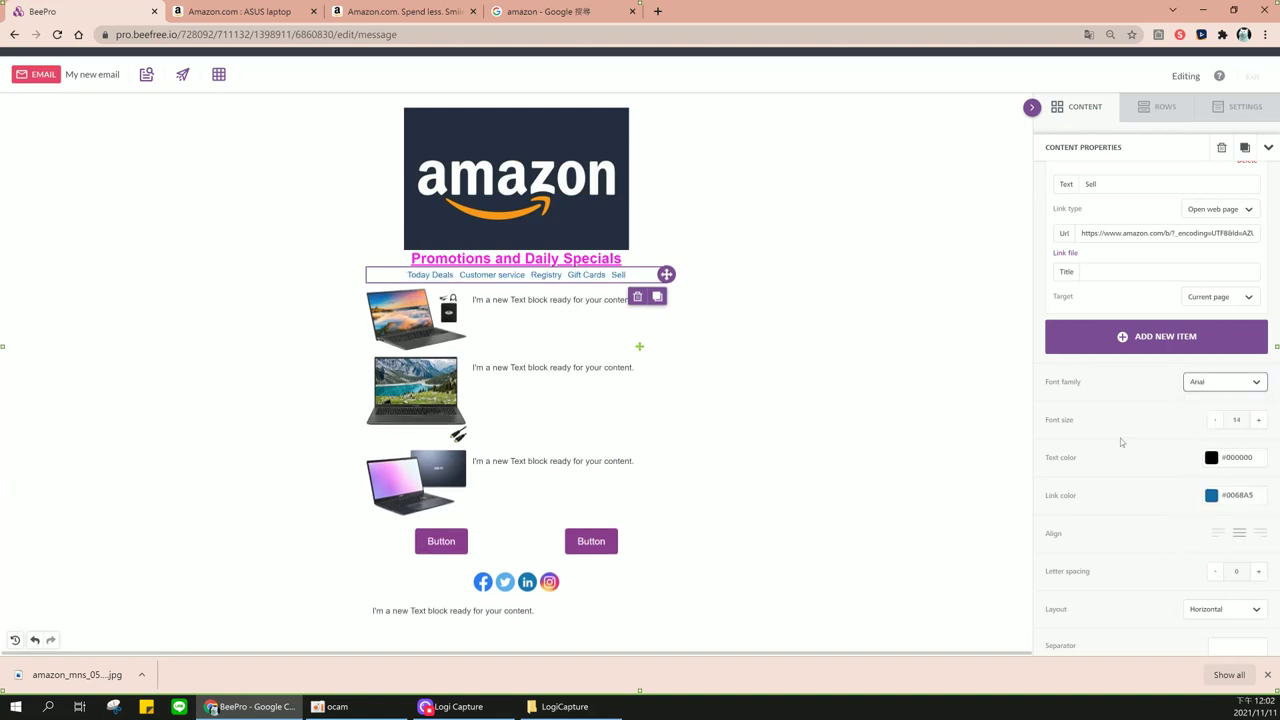
left_click(1257, 421)
left_click(1216, 421)
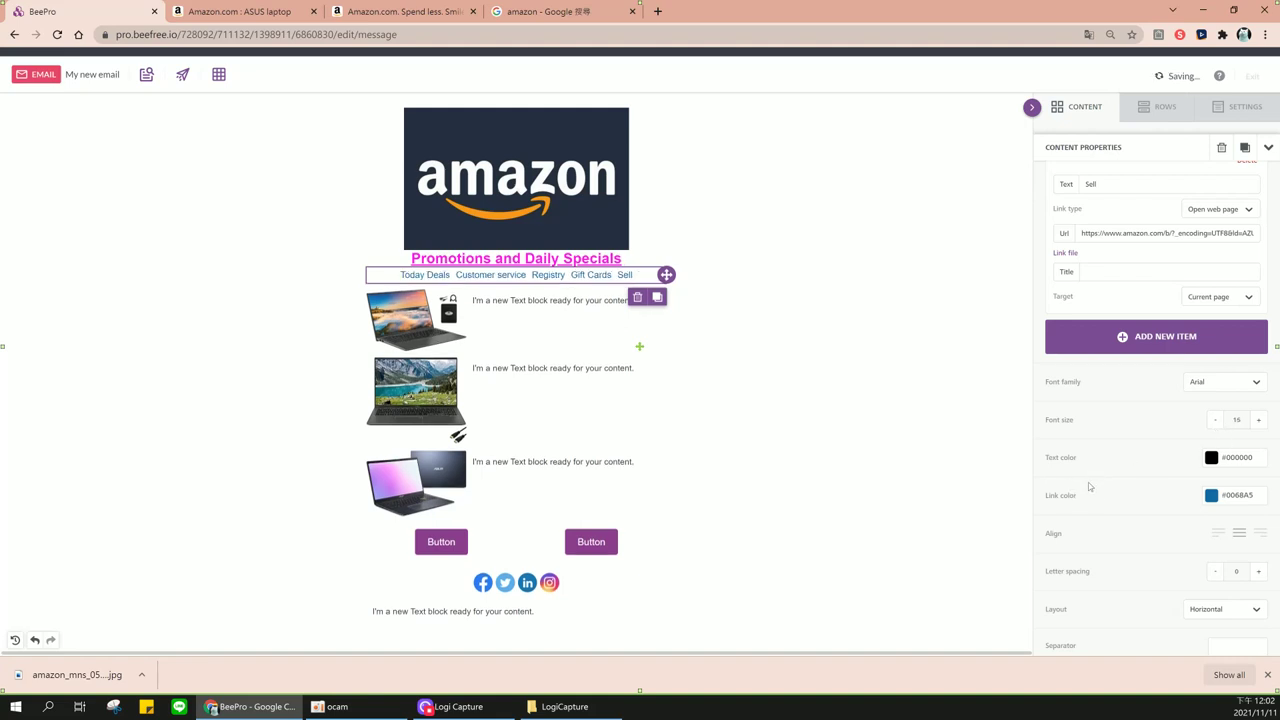
Change the menu's layout to Vertical
scroll(1104, 540, "down", 2)
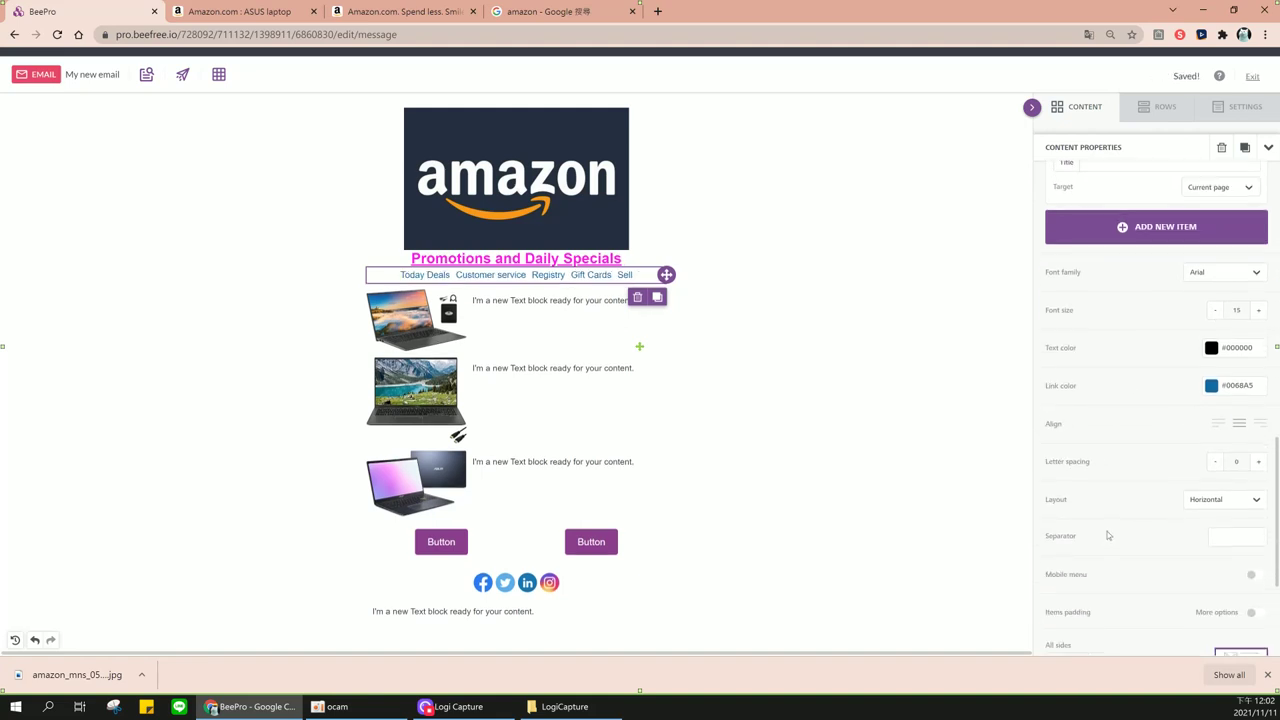
scroll(1108, 532, "down", 3)
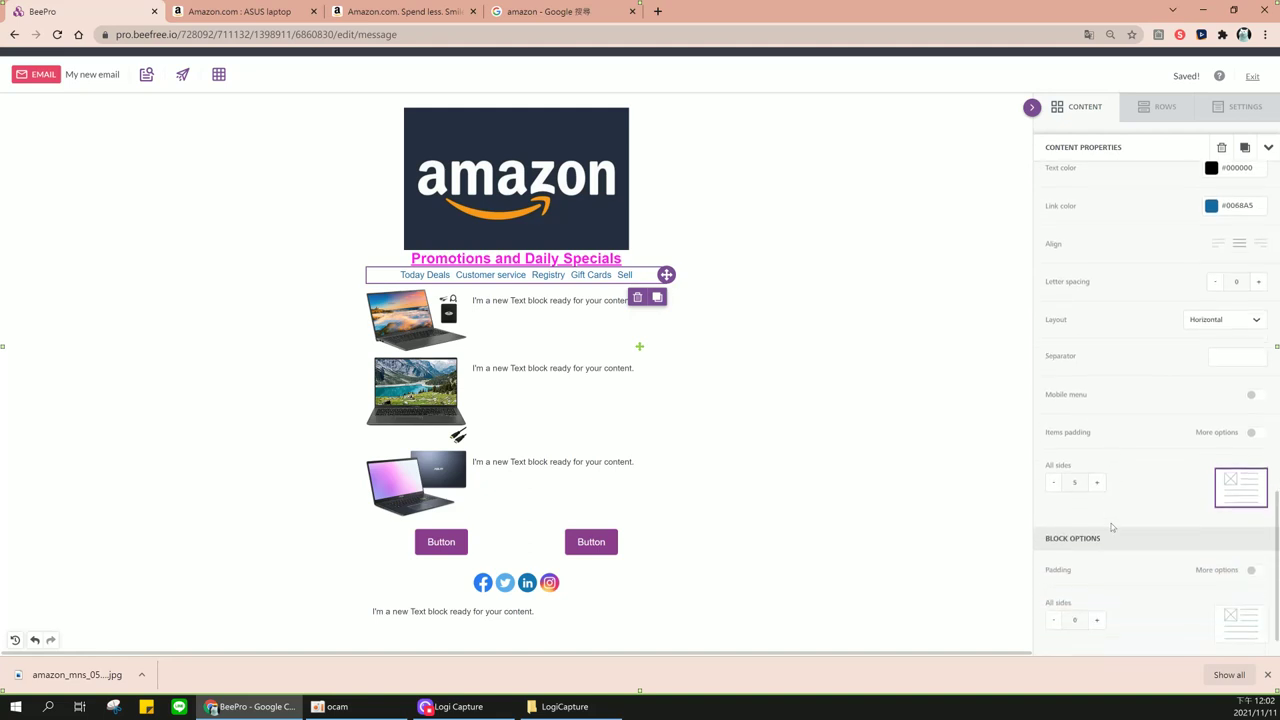
scroll(1111, 523, "down", 1)
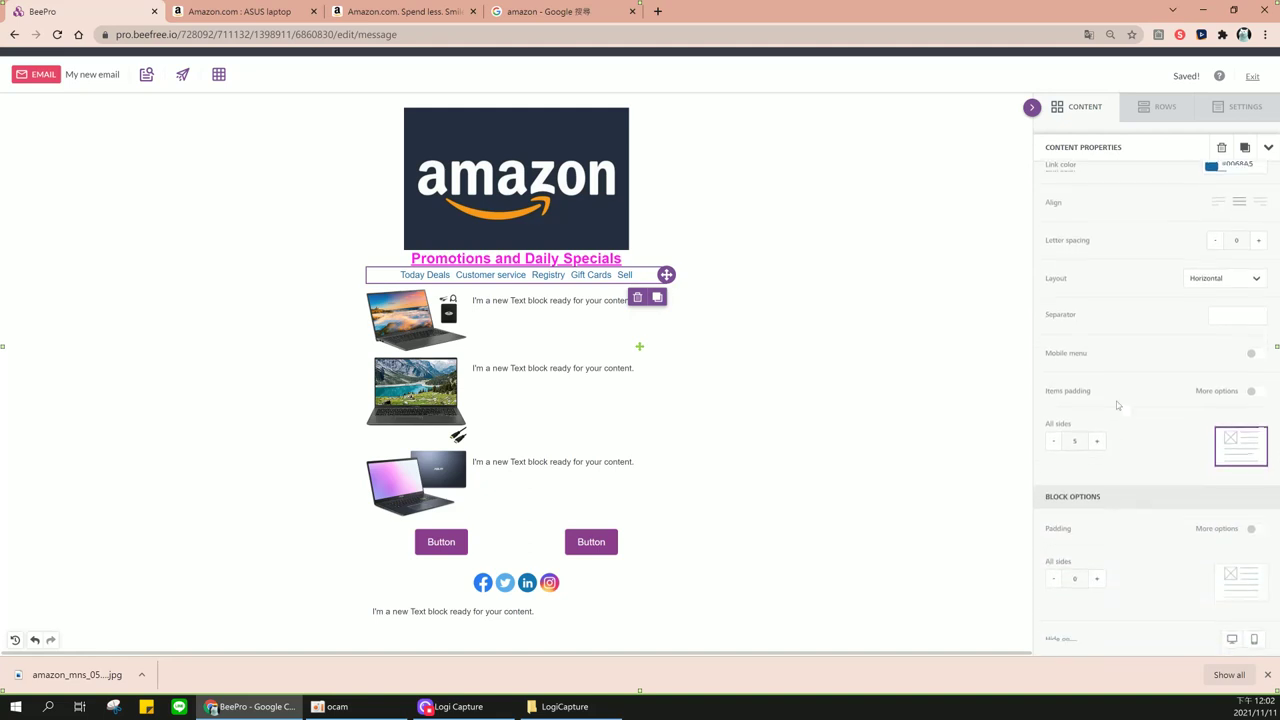
left_click(1204, 277)
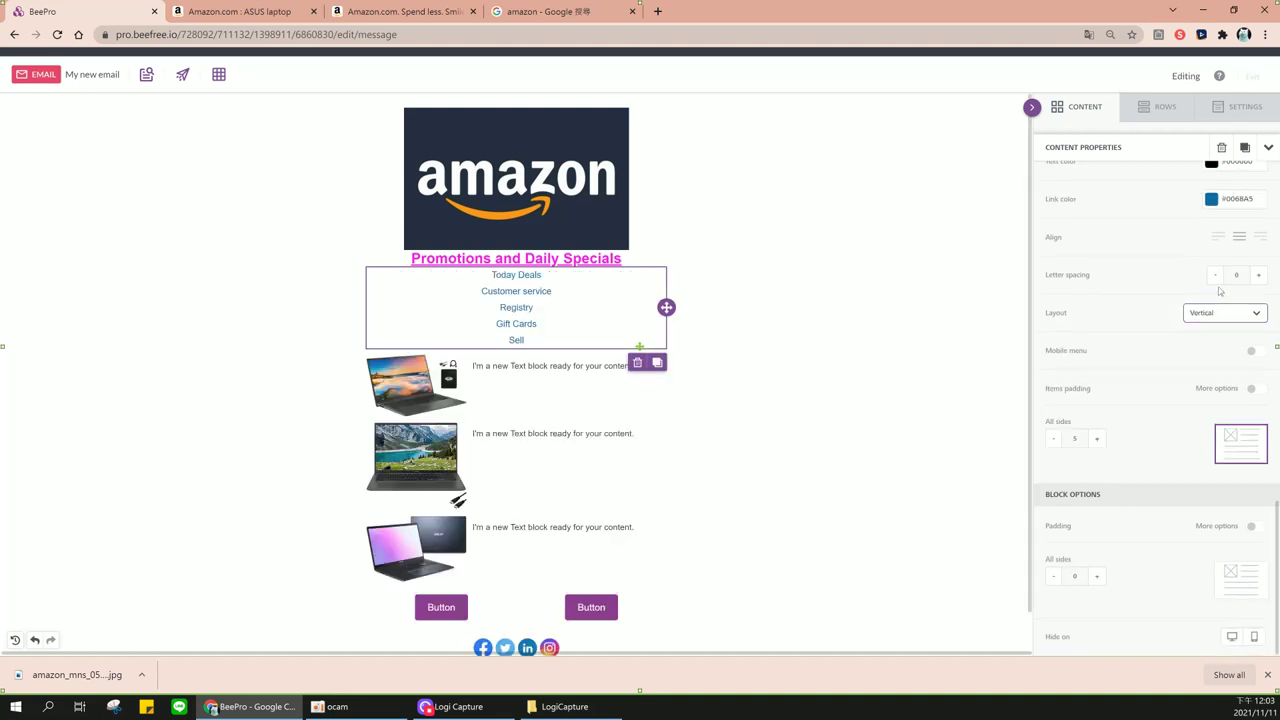
Set the menu's layout to Horizontal and use "|" as the separator between its items
left_click(1226, 313)
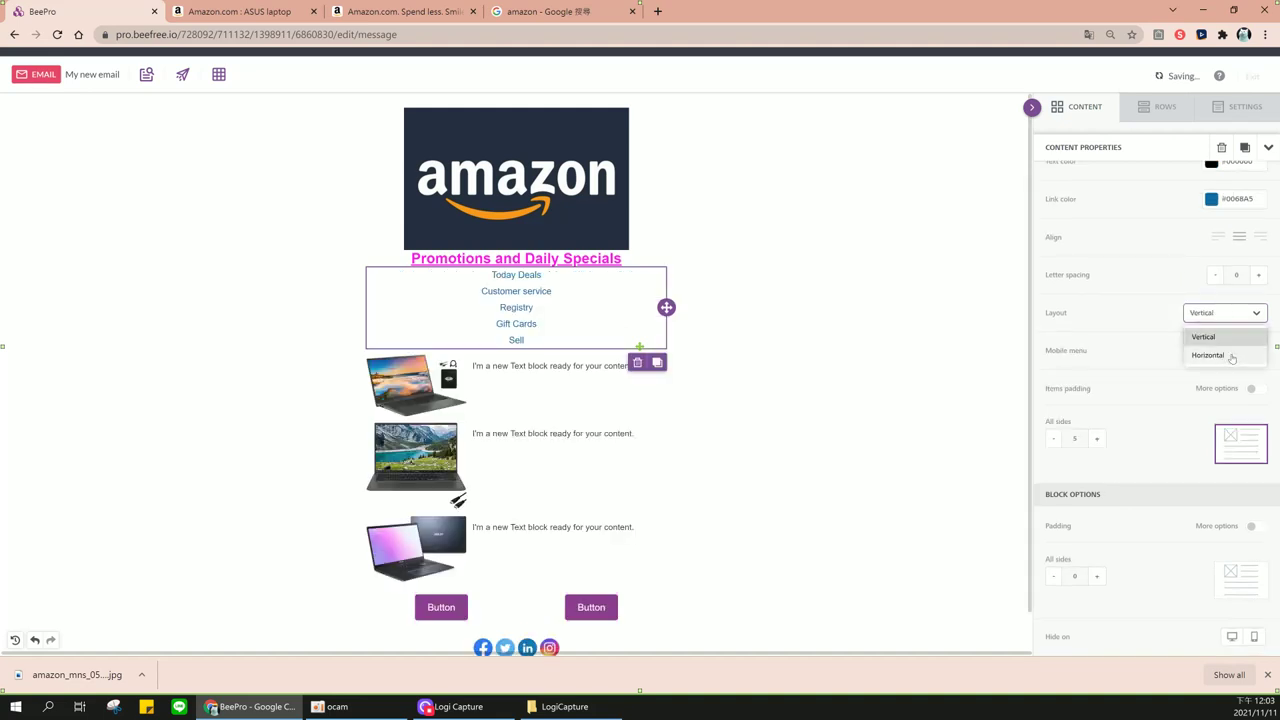
left_click(1224, 356)
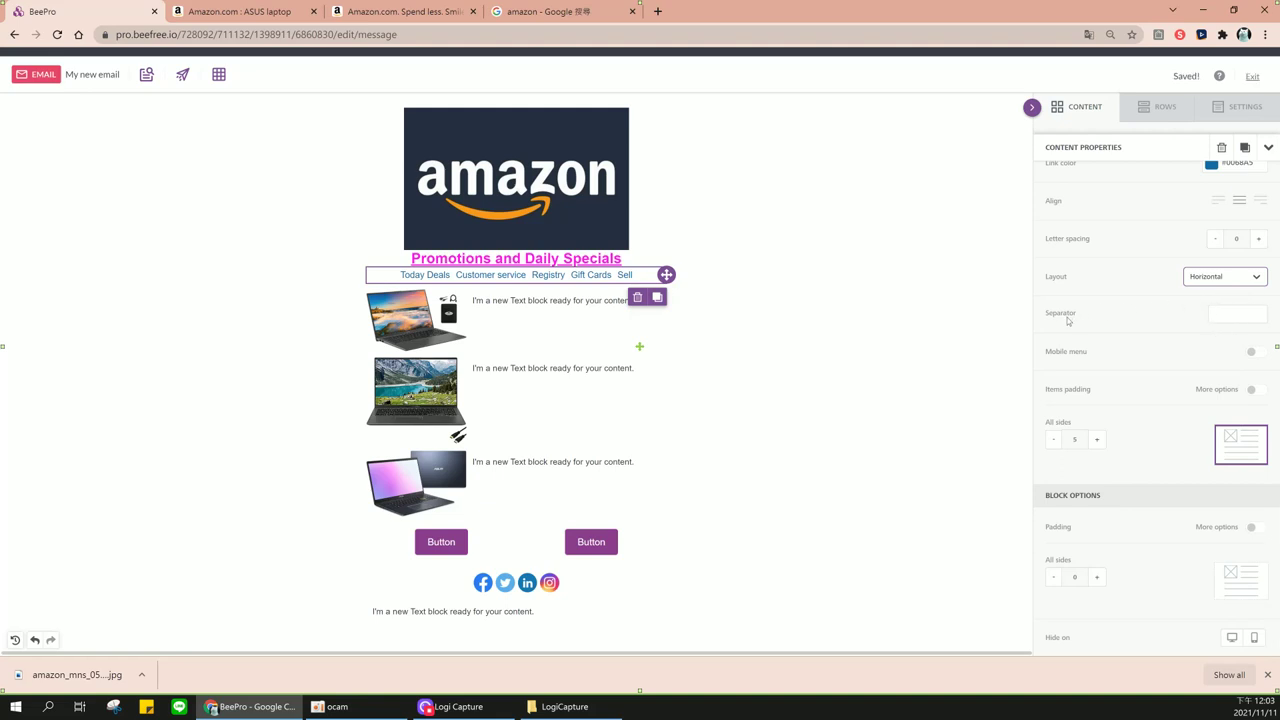
left_click(1219, 312)
type(",")
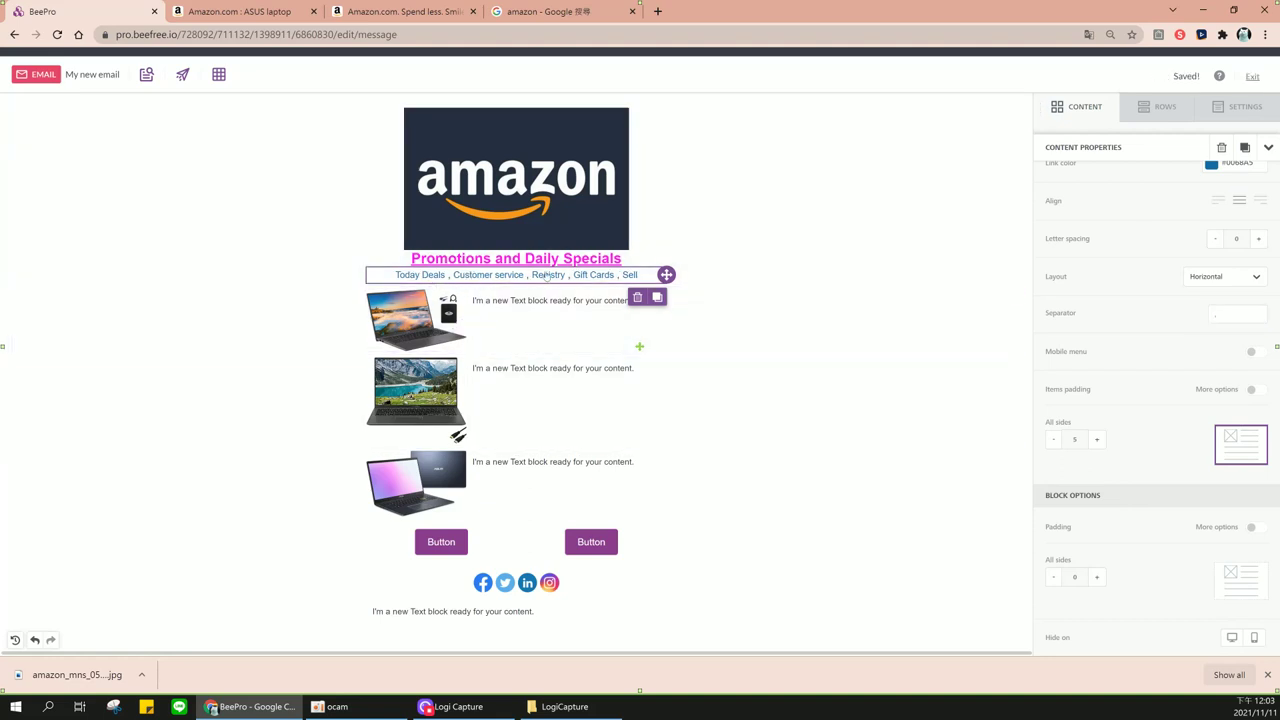
left_click(1216, 313)
type("|")
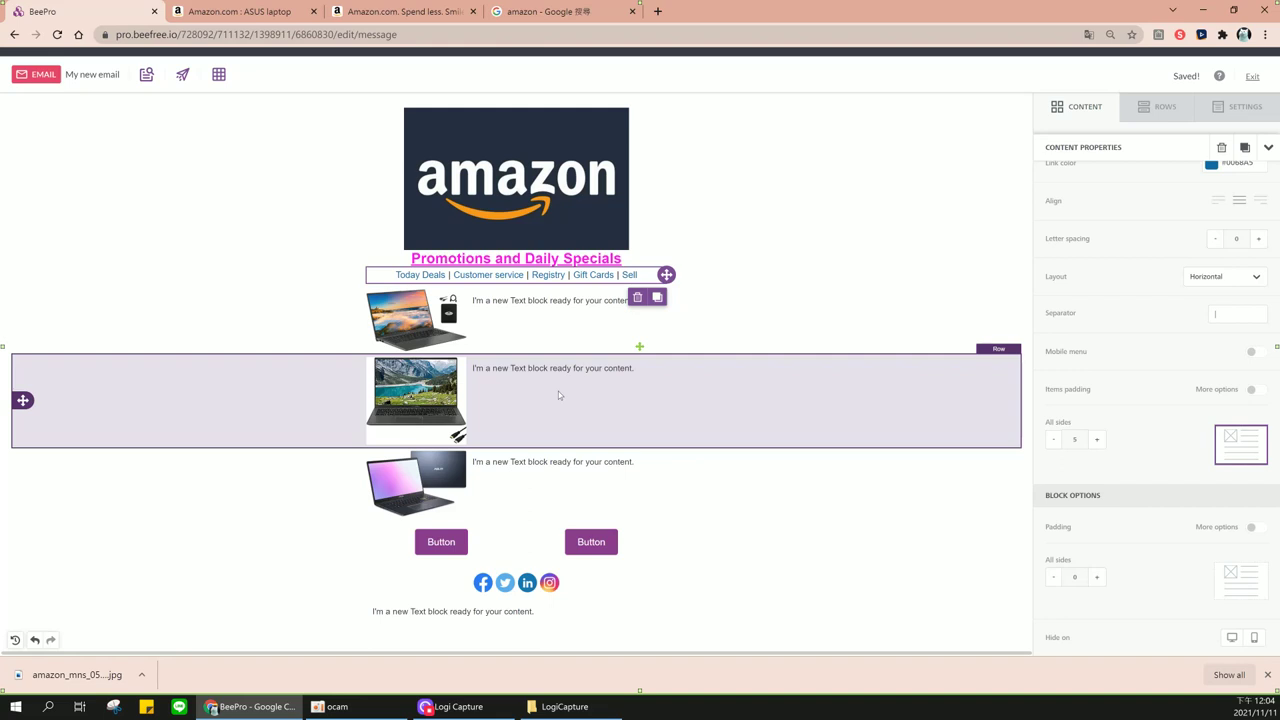
left_click(1085, 110)
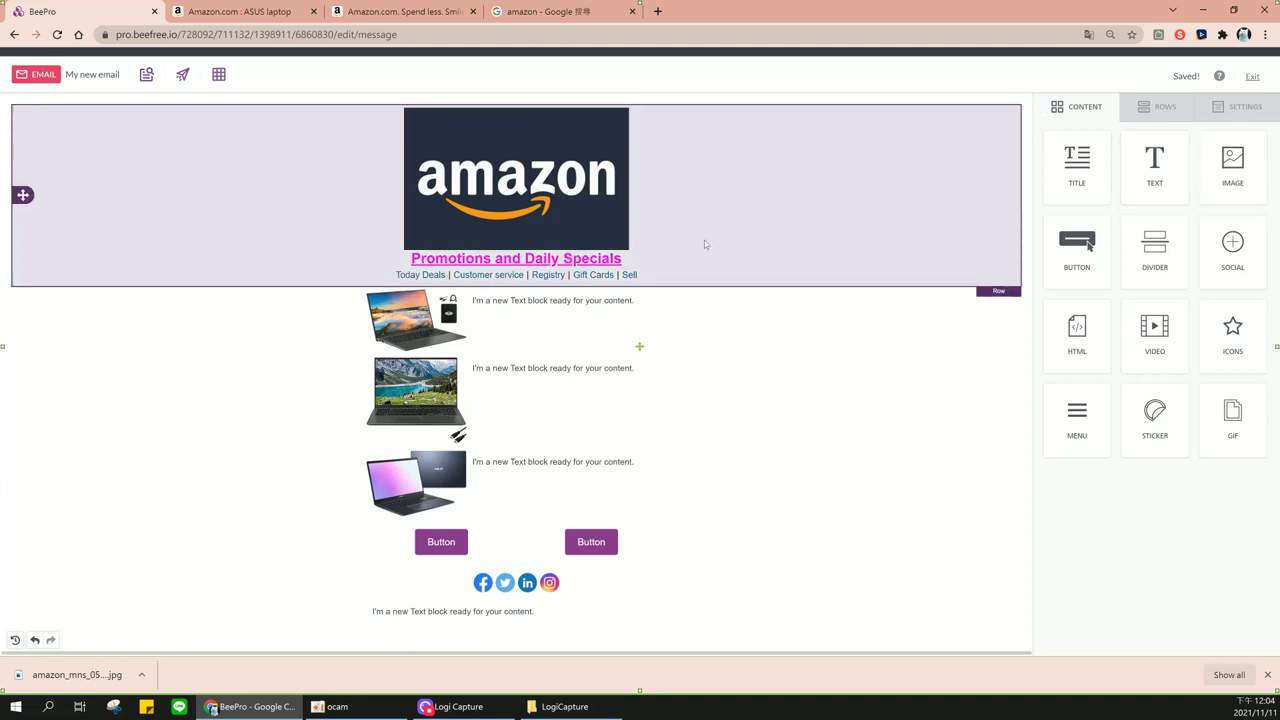
Copy the first ASUS Vivobook's product title from the Amazon results and paste it as plain text over the first laptop's placeholder text
left_click(574, 300)
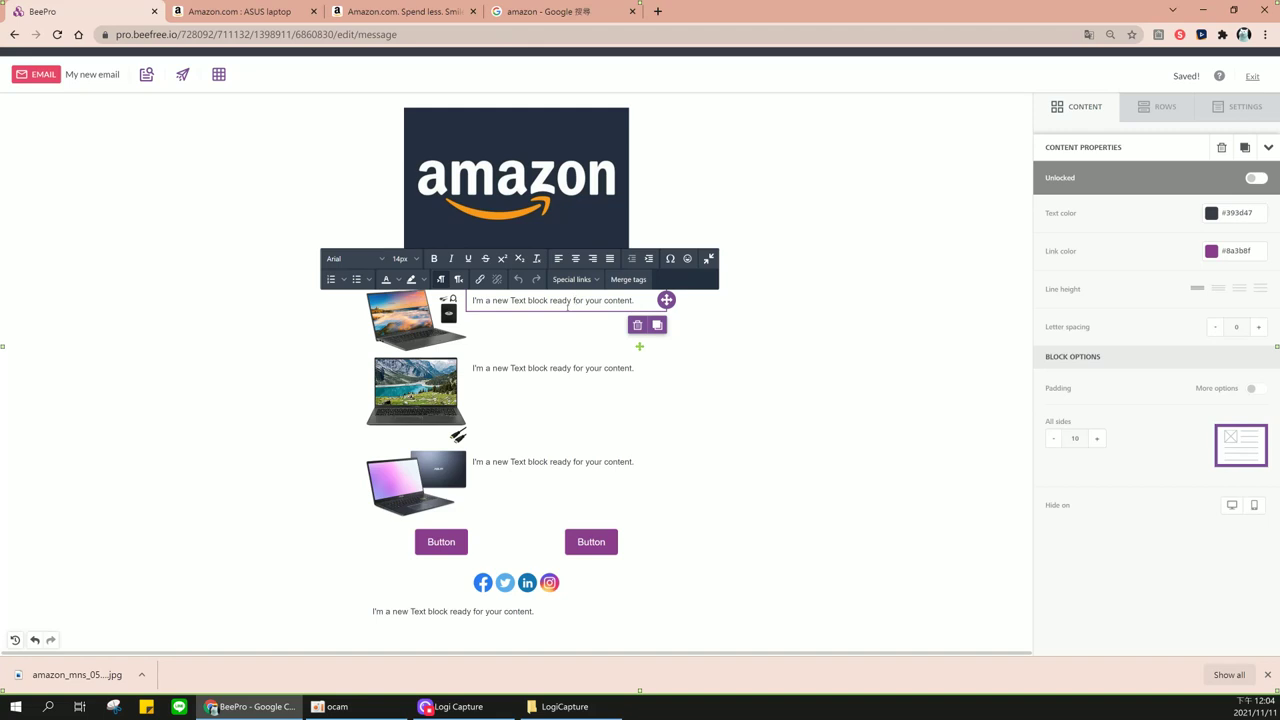
left_click(266, 17)
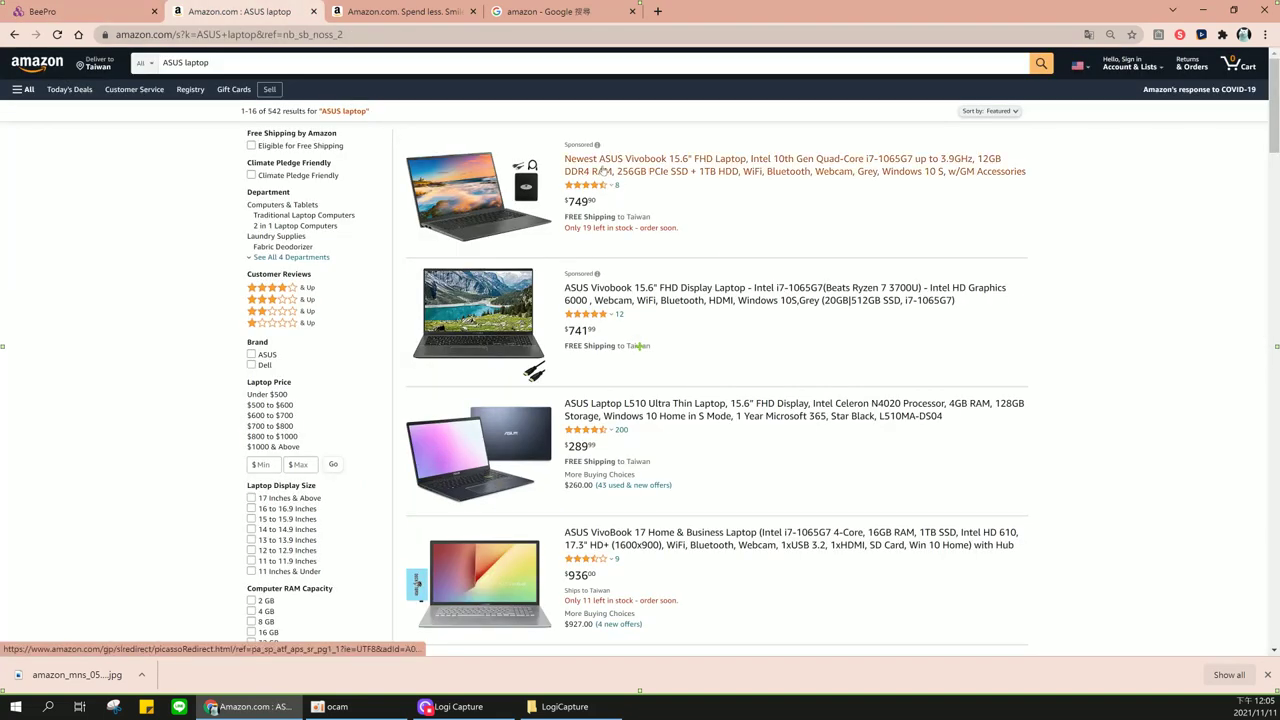
left_click_drag(569, 163, 1030, 173)
key("ctrl+c")
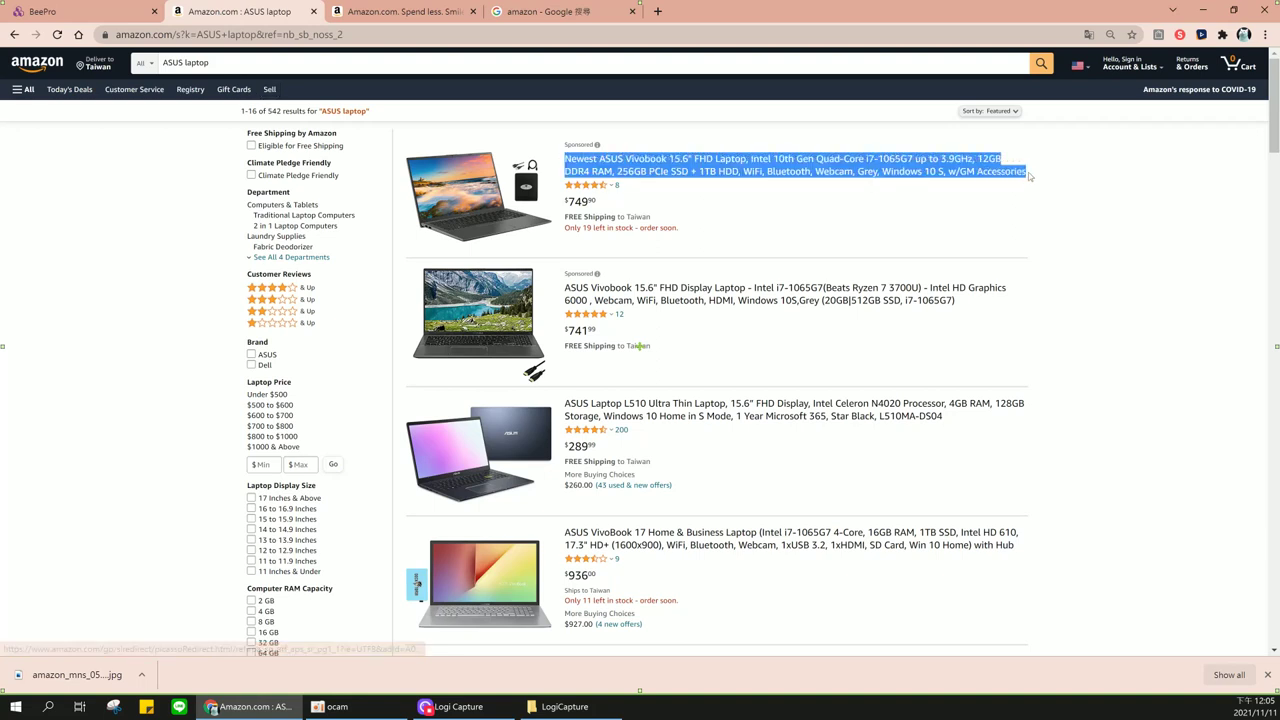
left_click(108, 18)
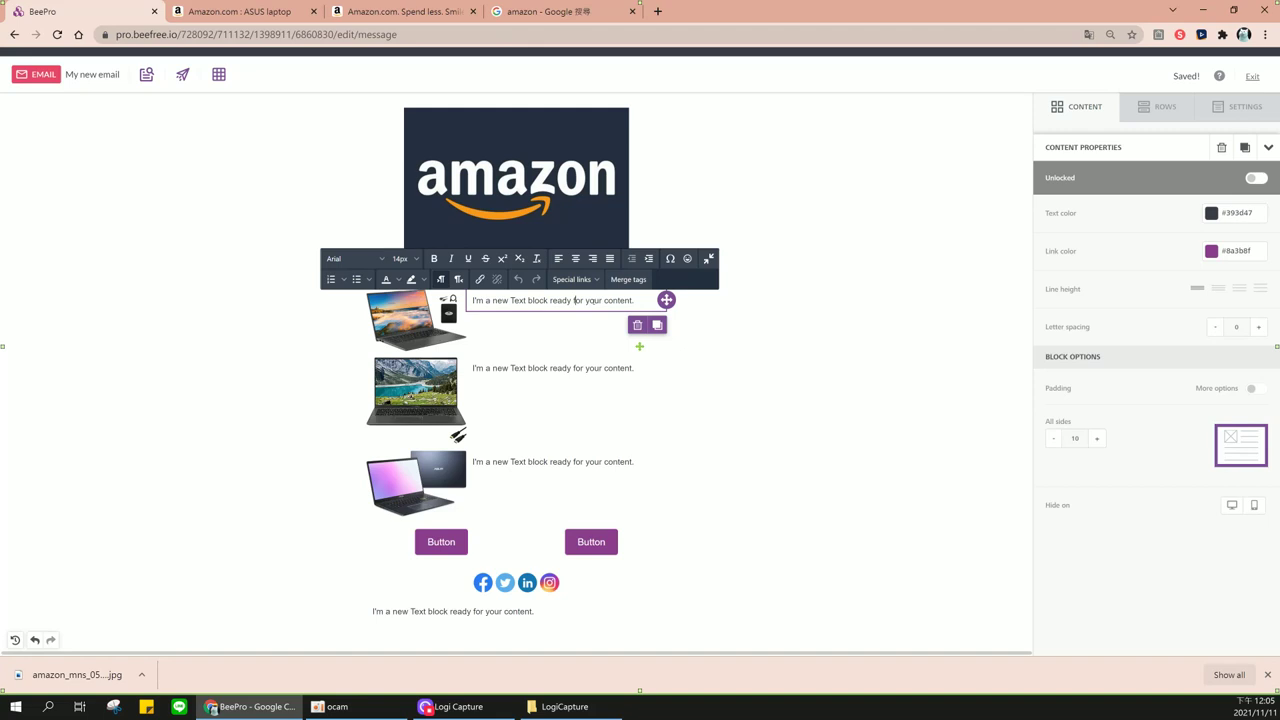
left_click_drag(638, 300, 471, 300)
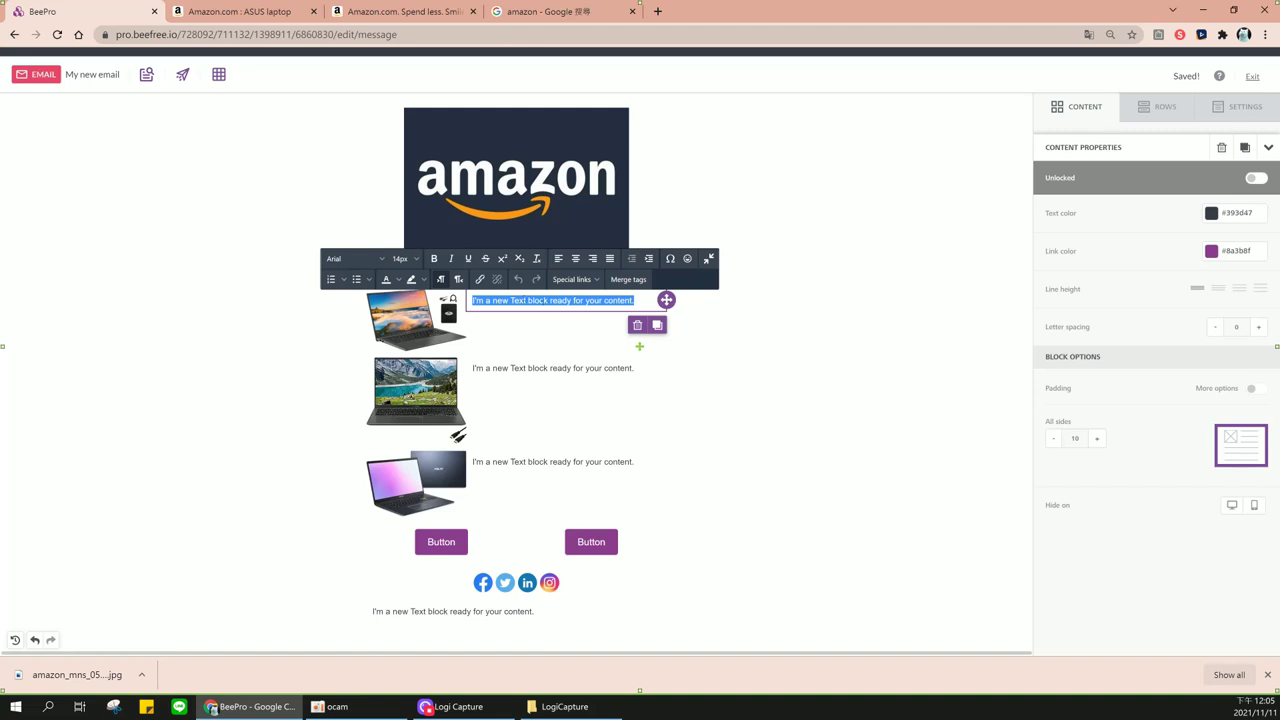
right_click(543, 306)
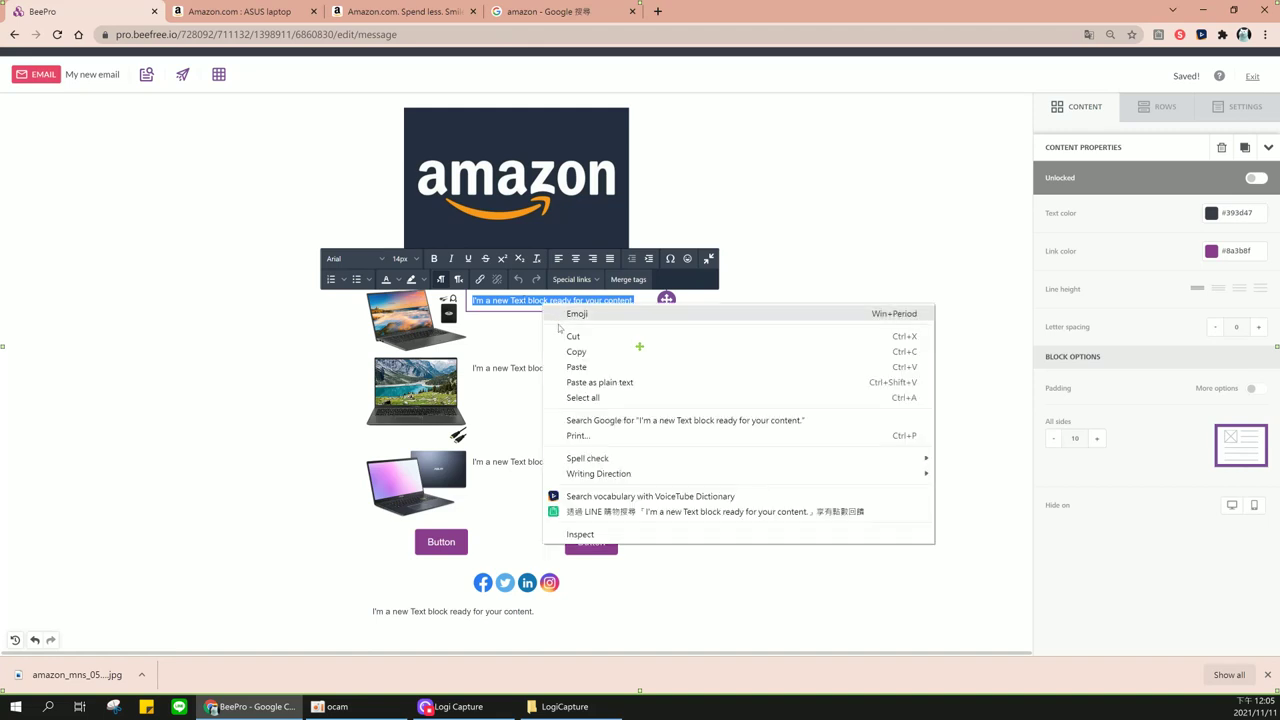
left_click(619, 383)
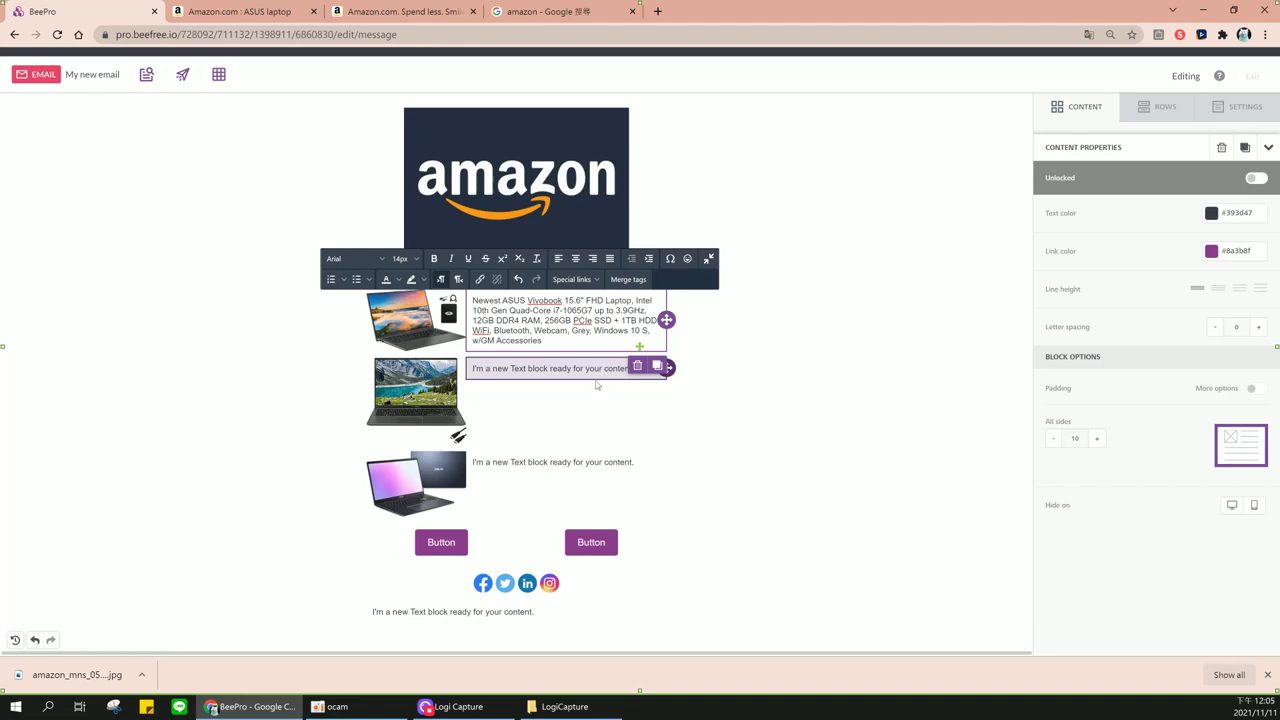
Copy the second ASUS Vivobook's product title from Amazon and paste it as plain text over the second laptop's placeholder text
left_click(235, 11)
left_click_drag(557, 289, 962, 302)
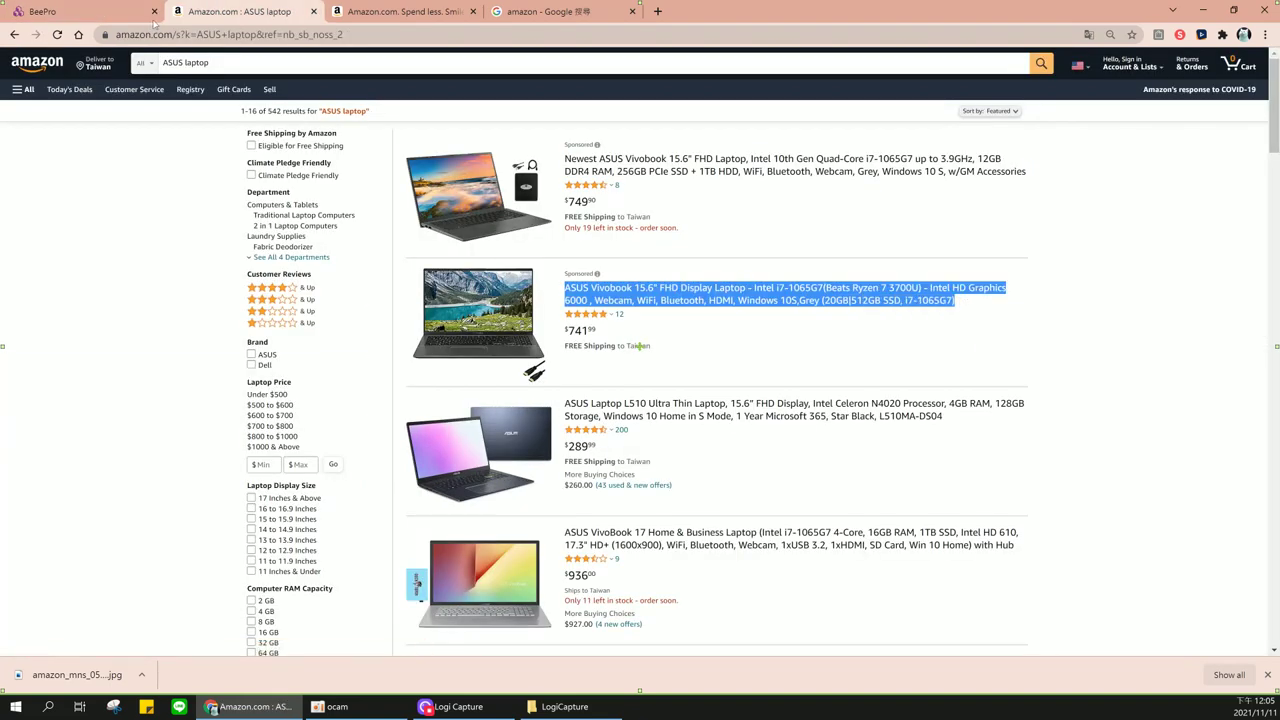
left_click(110, 11)
left_click(537, 369)
triple_click(537, 369)
right_click(527, 371)
left_click(527, 371)
triple_click(527, 371)
right_click(525, 372)
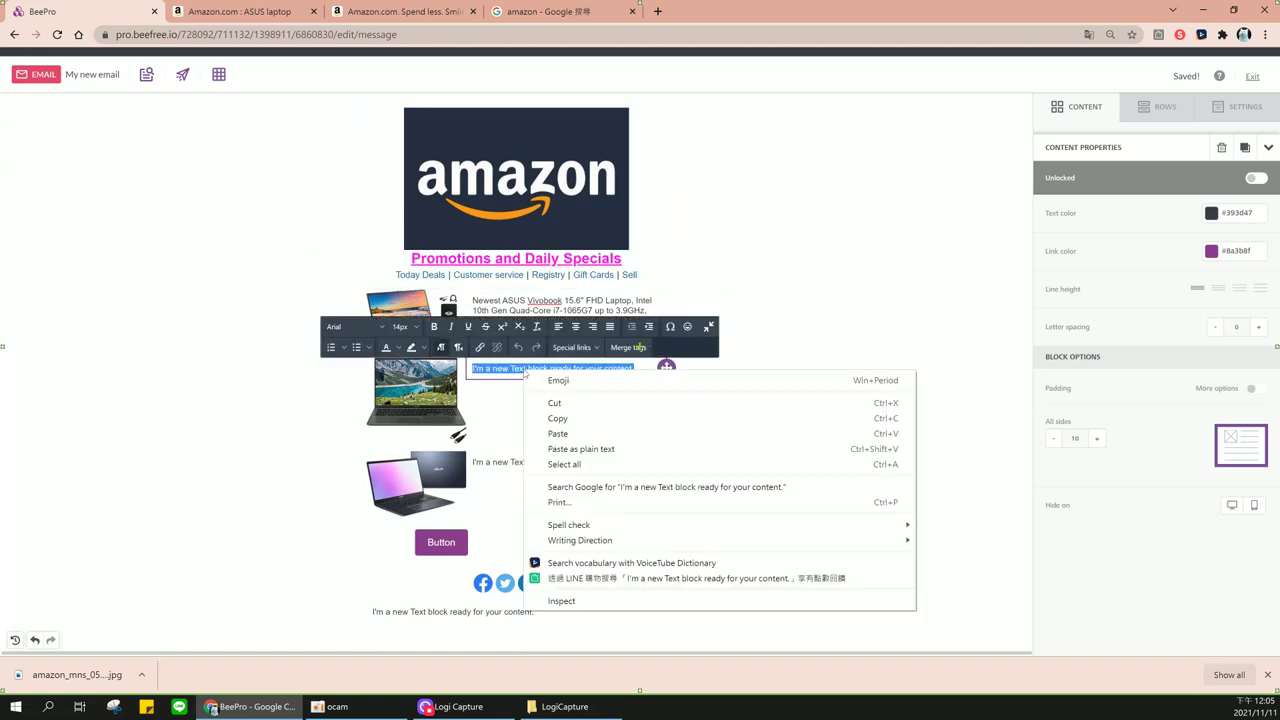
left_click(557, 449)
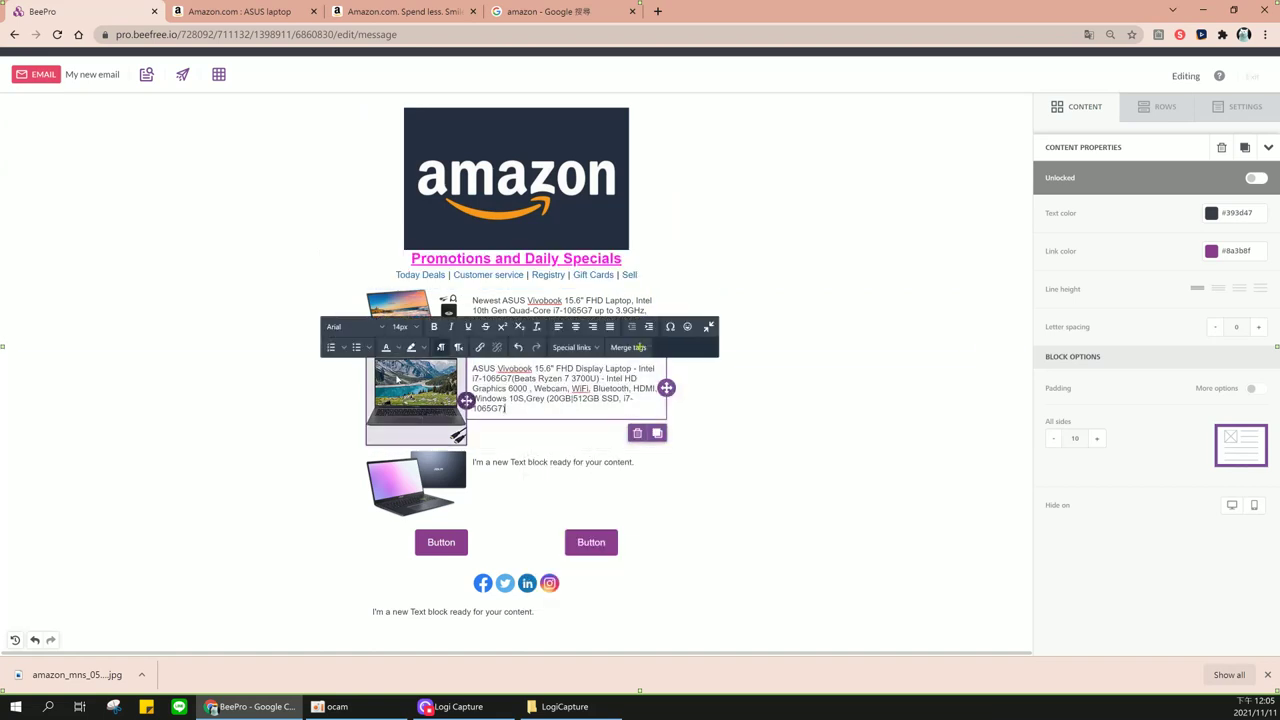
Copy the ASUS Laptop L510 product title from Amazon and paste it as plain text over the third laptop's placeholder text
key("ctrl+Tab")
left_click_drag(563, 403, 946, 416)
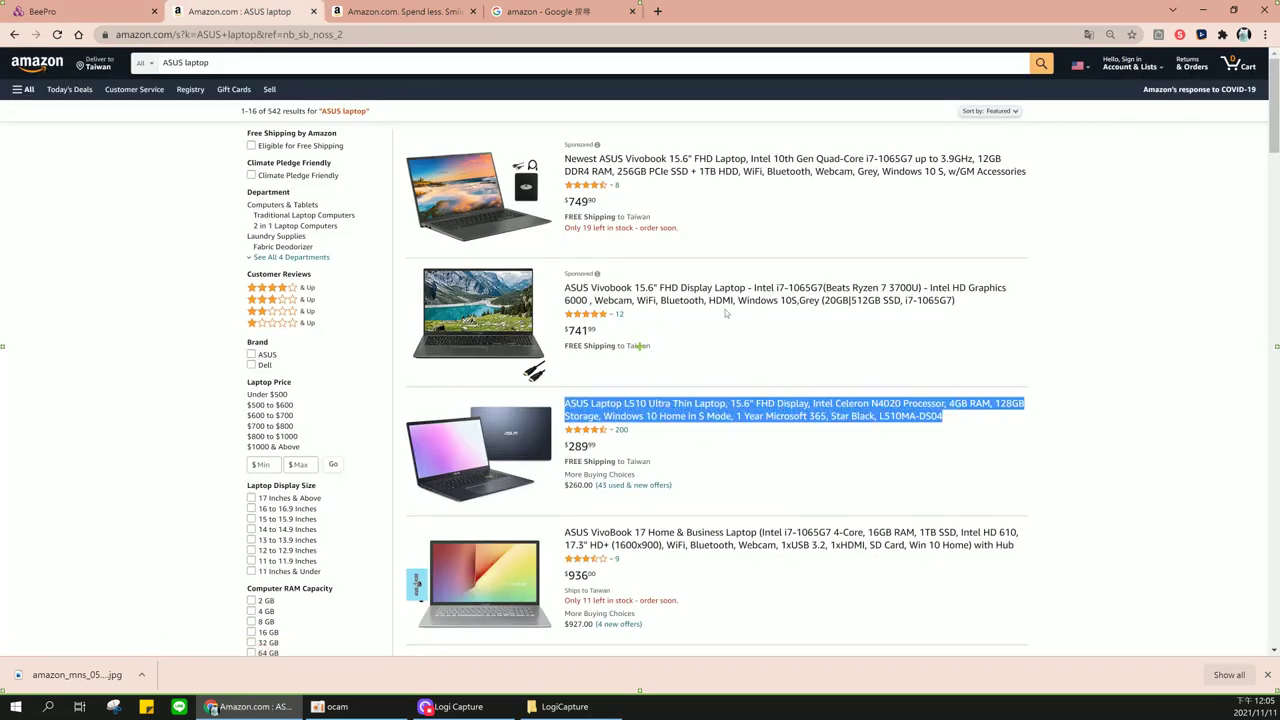
left_click(90, 11)
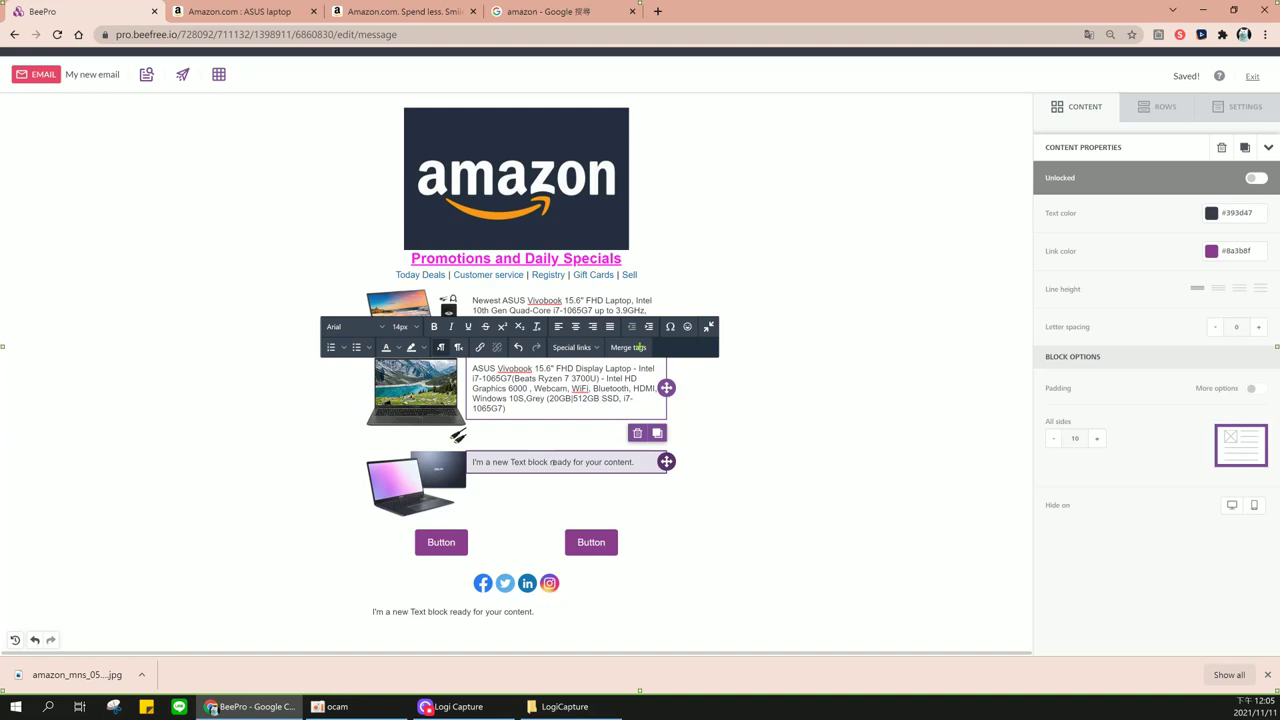
triple_click(552, 462)
right_click(552, 462)
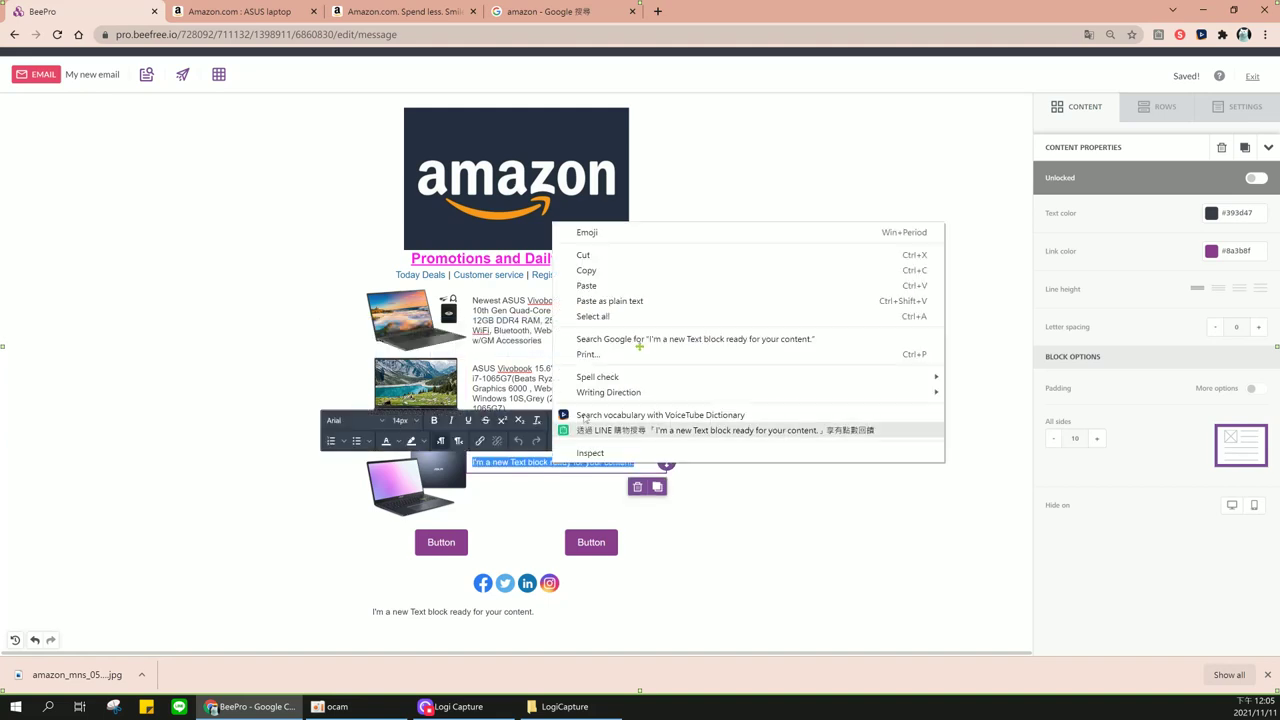
left_click(609, 301)
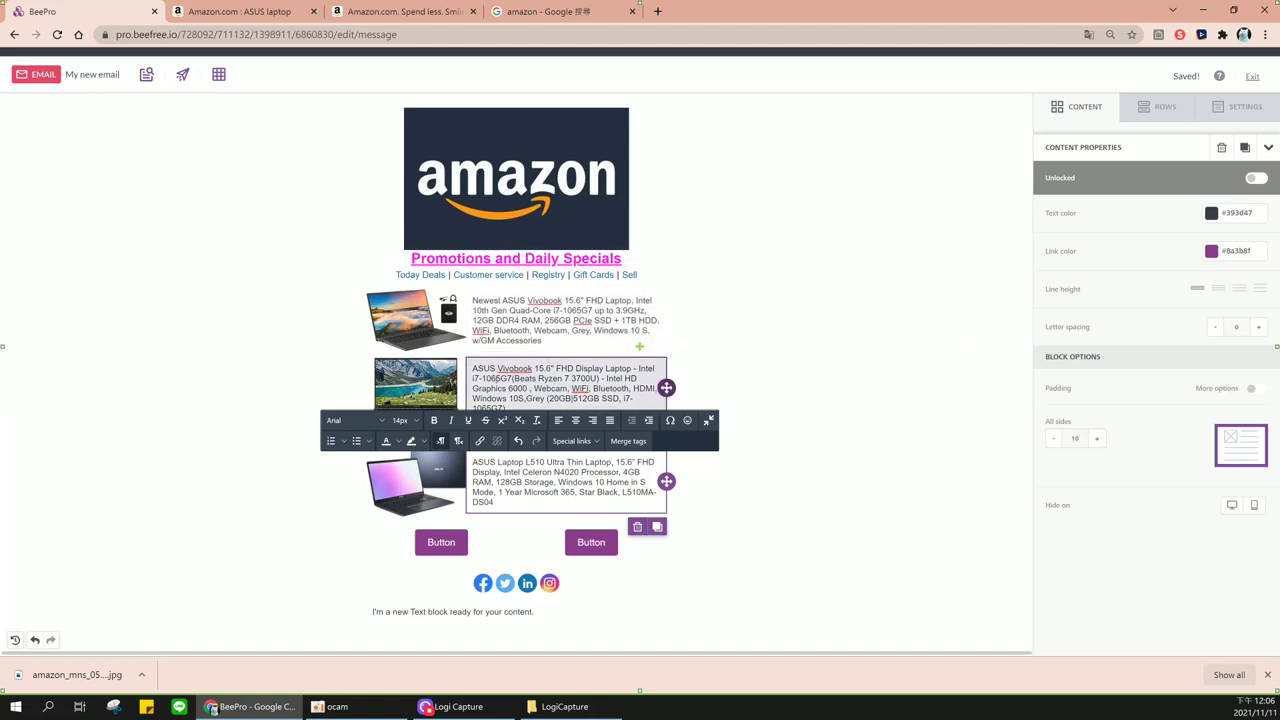
left_click(508, 320)
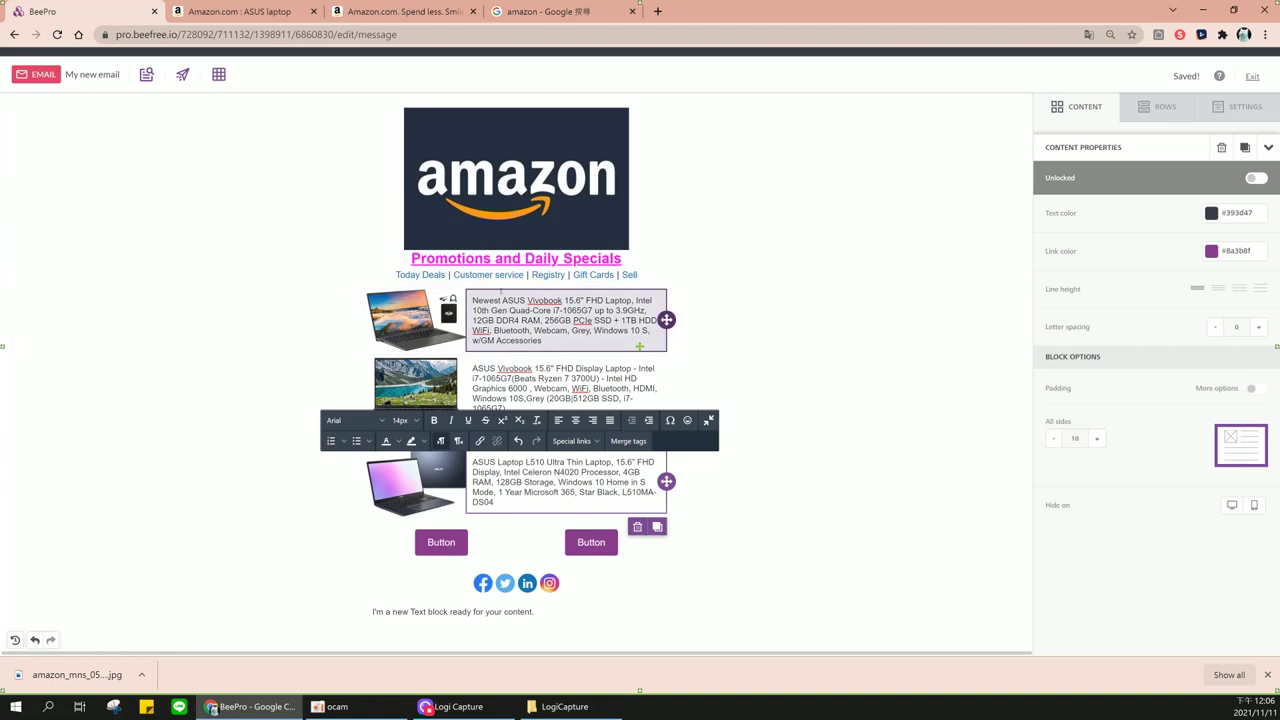
left_click_drag(551, 340, 472, 299)
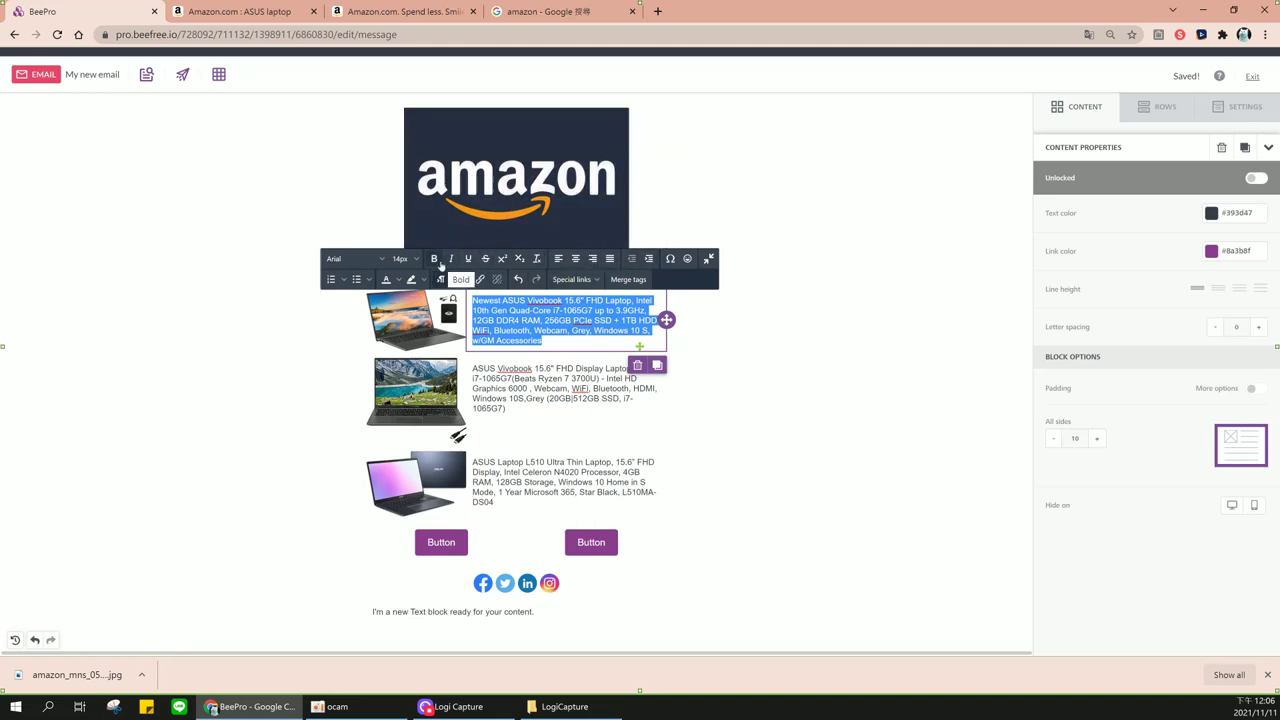
left_click(586, 338)
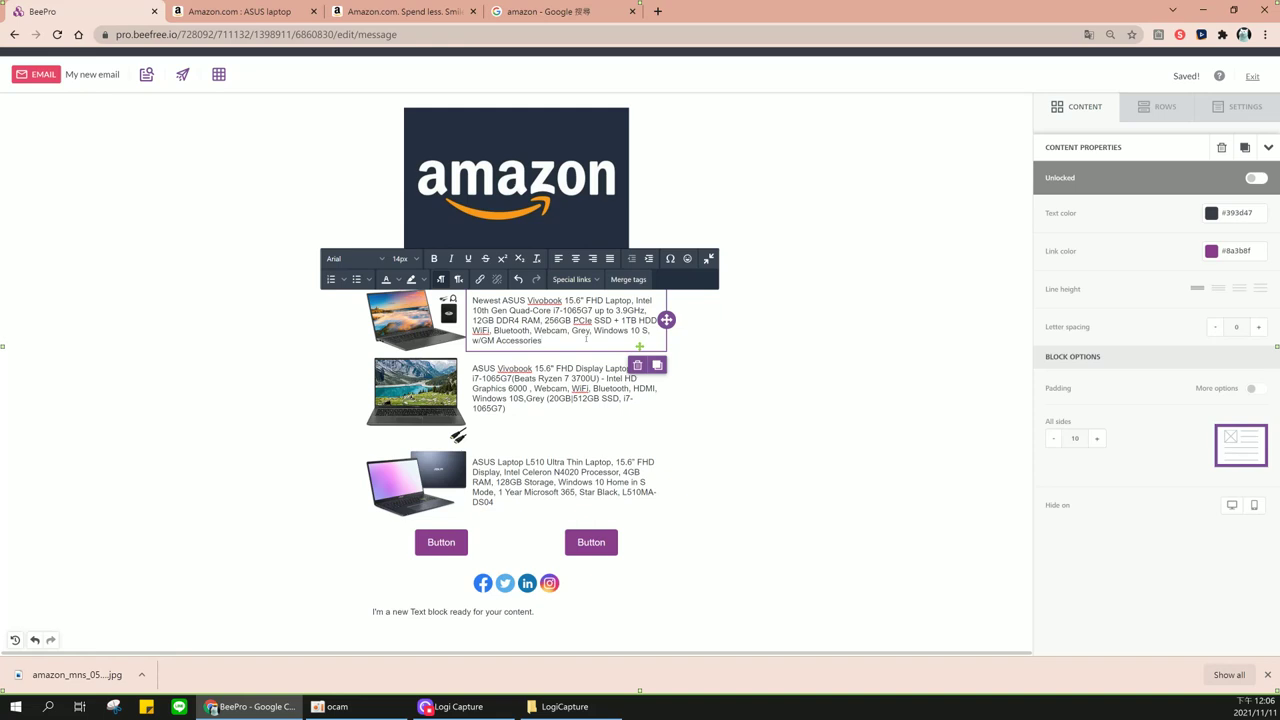
Copy the first ASUS Vivobook's link address from Amazon and insert it as an underlined URL link on the first laptop's description
left_click(210, 11)
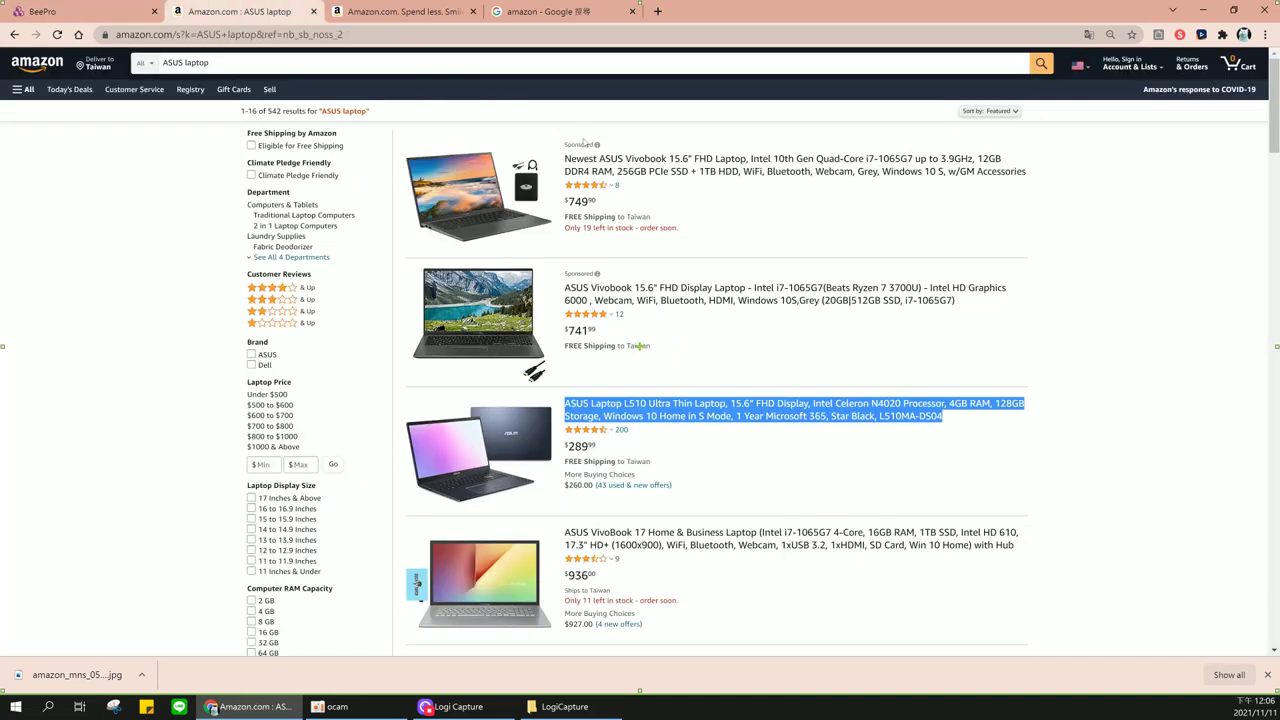
right_click(600, 172)
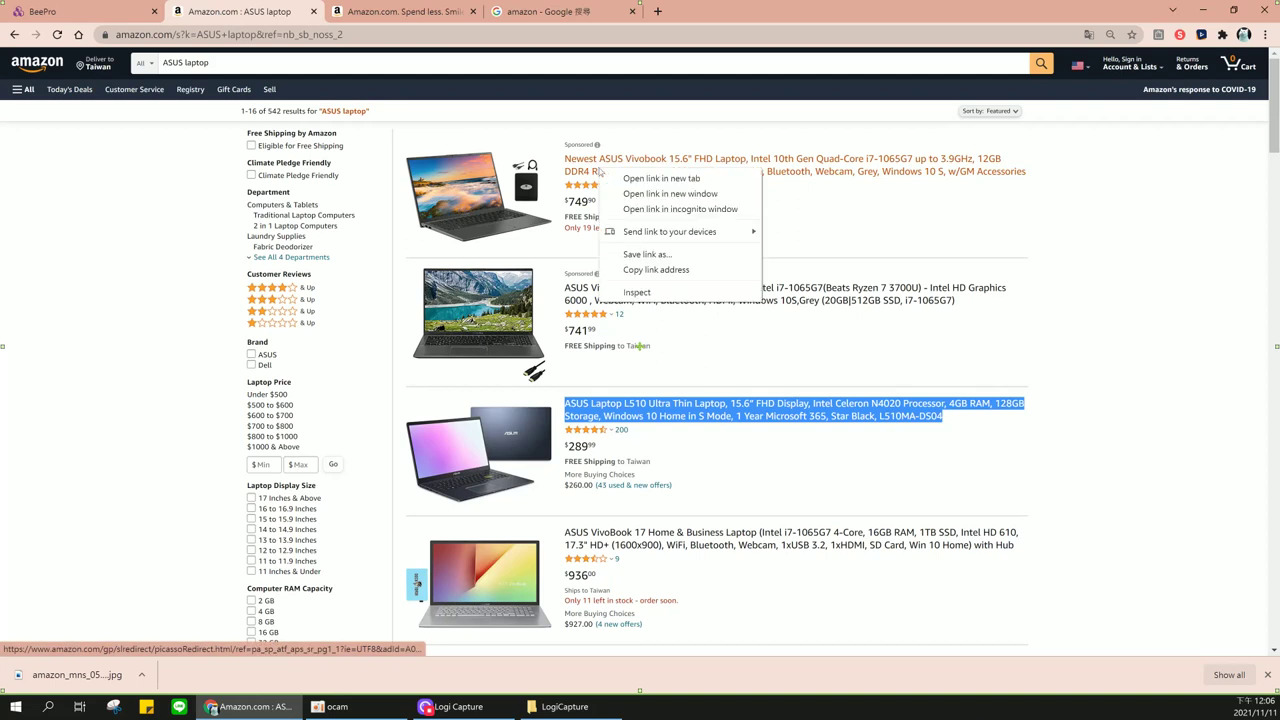
left_click(666, 270)
left_click(95, 11)
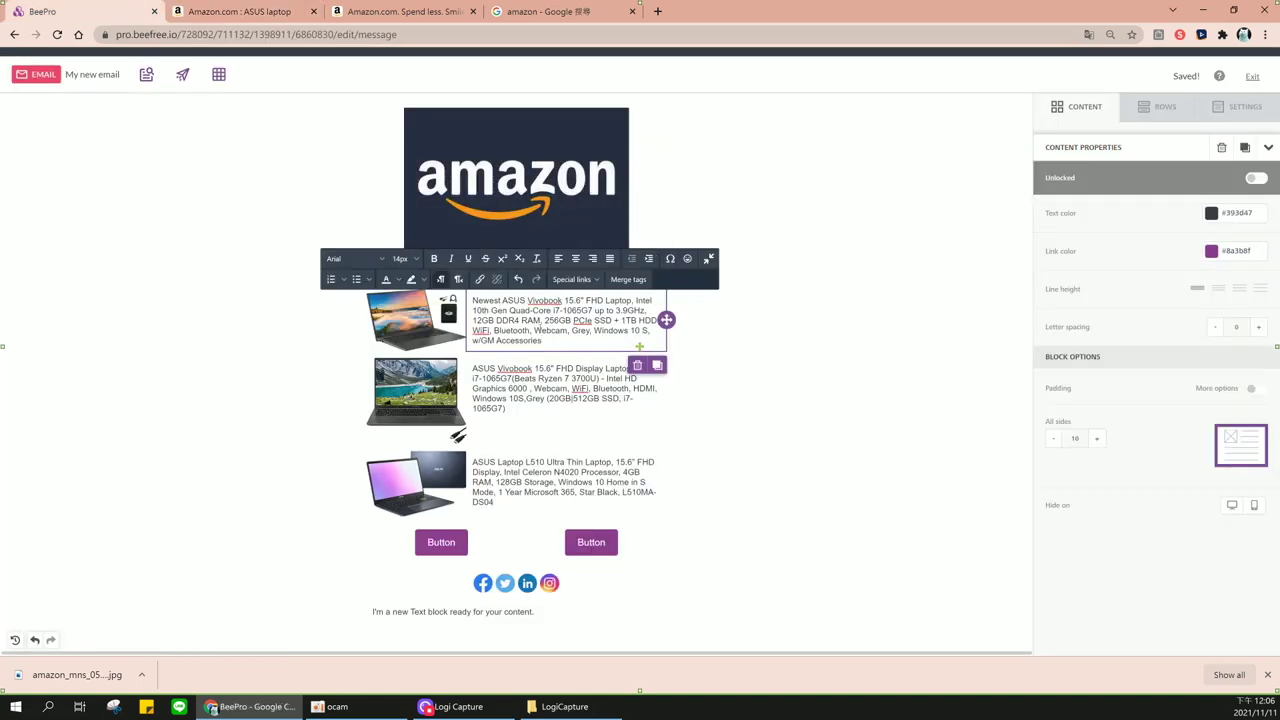
left_click_drag(546, 341, 472, 300)
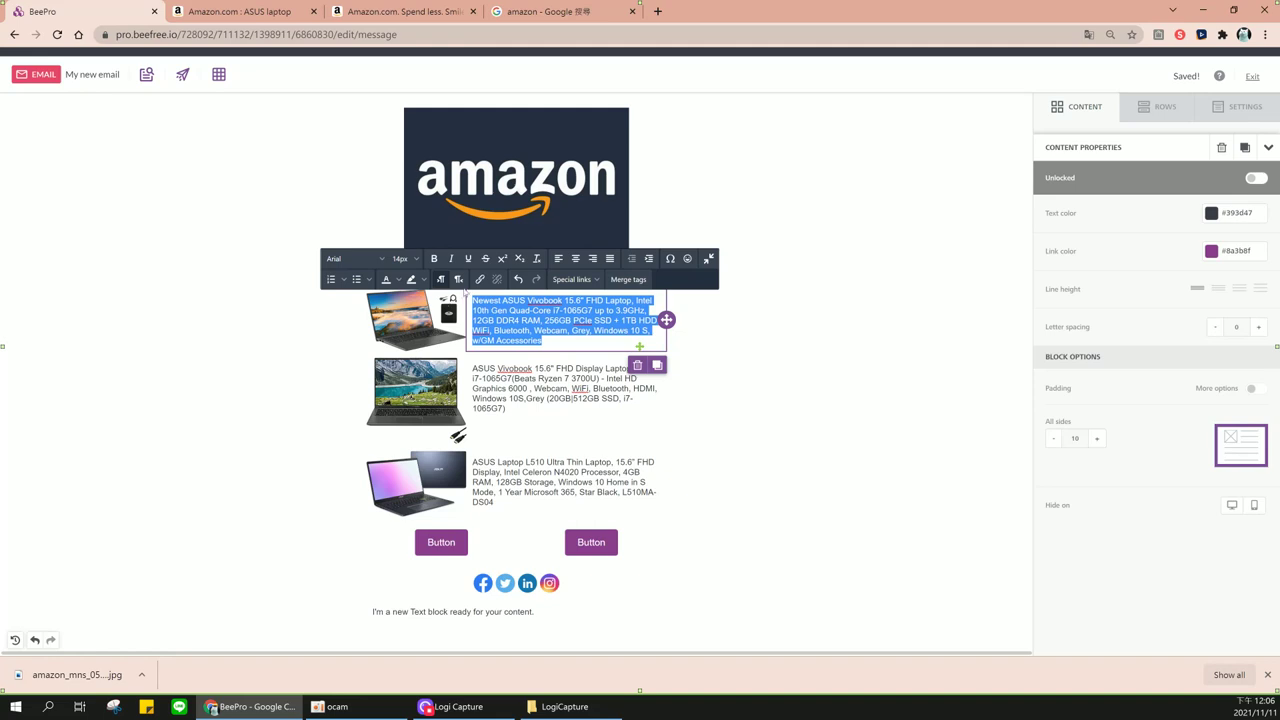
left_click(480, 283)
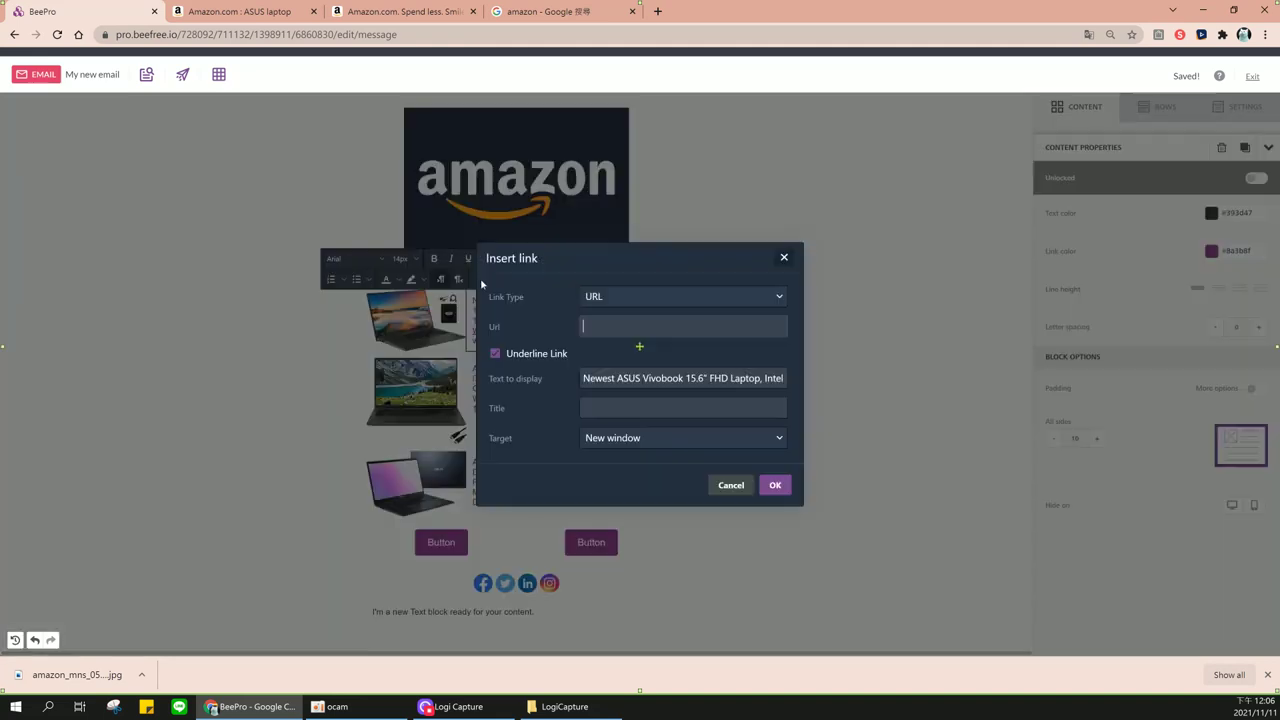
key("ctrl+v")
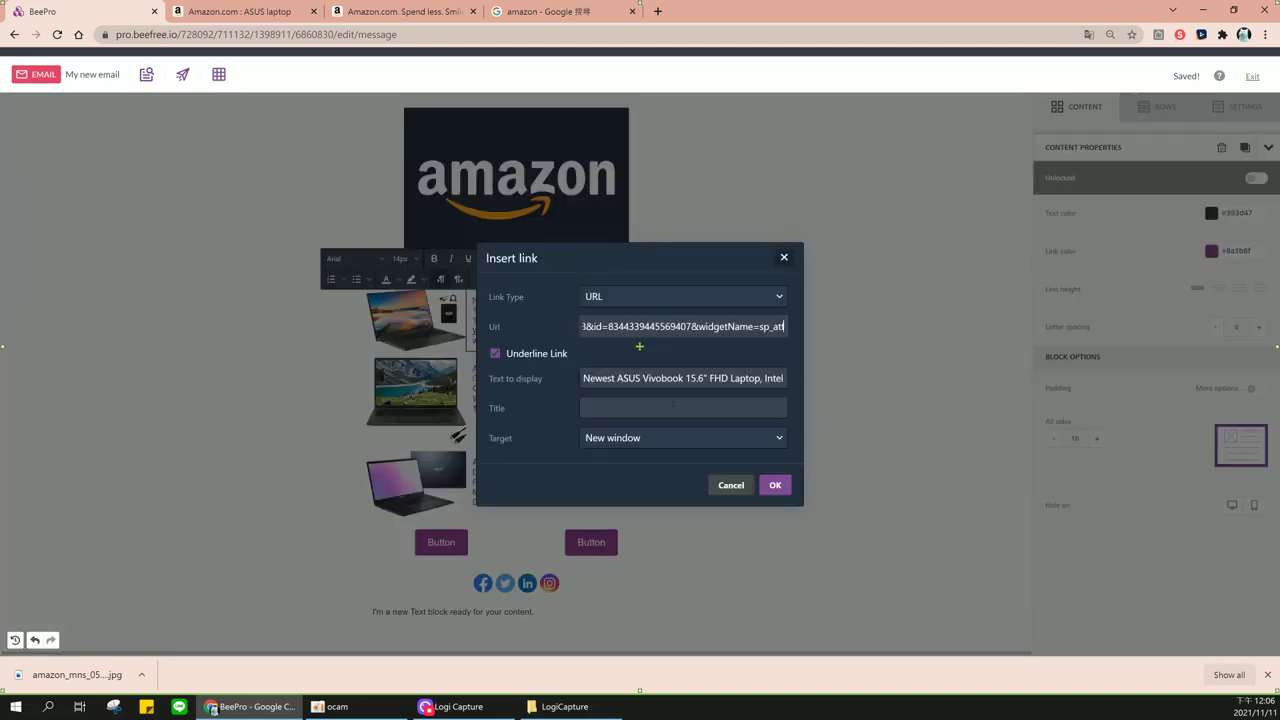
left_click(775, 485)
Copy the second ASUS Vivobook's link address from Amazon and insert it as an underlined URL link on the second laptop's description
left_click(238, 11)
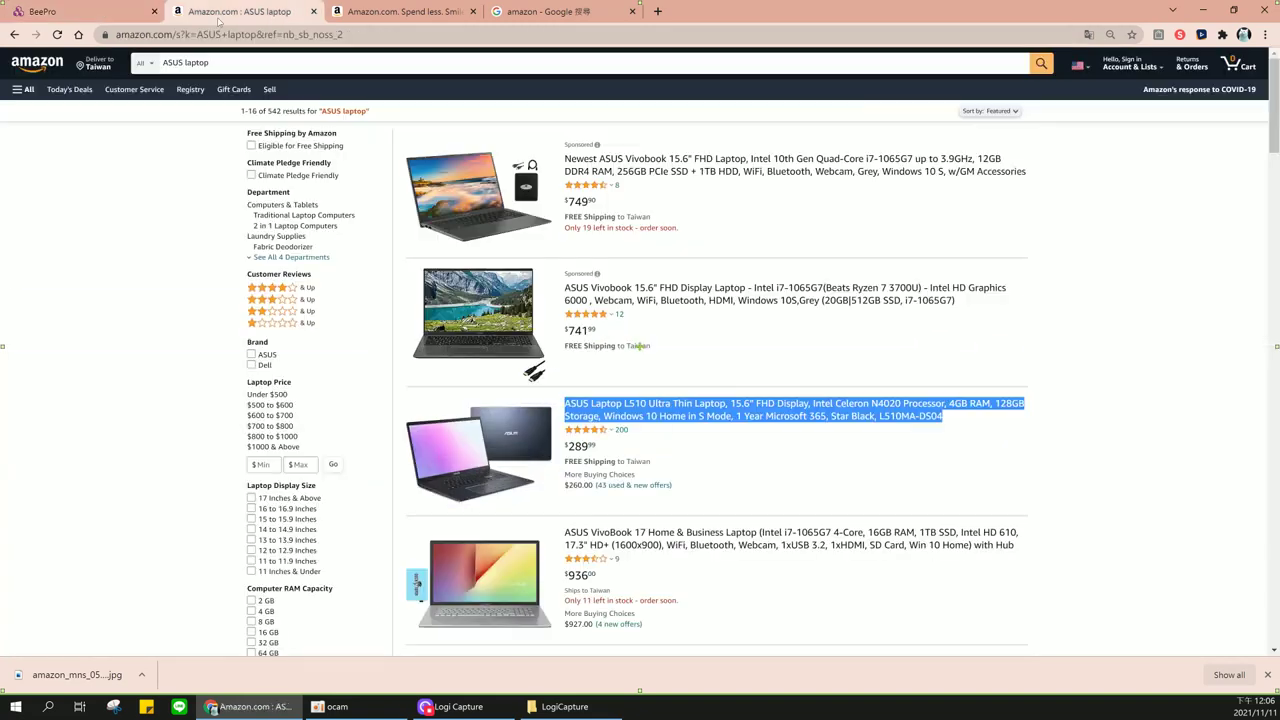
right_click(606, 303)
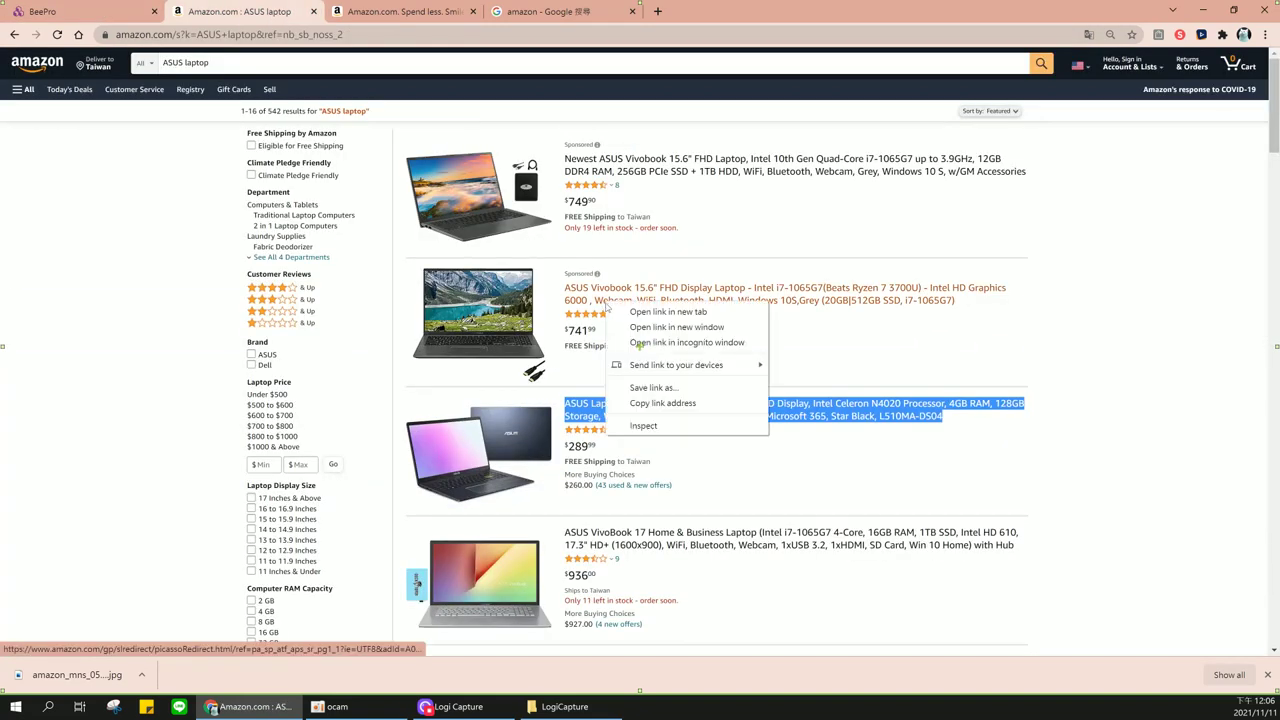
left_click(660, 403)
left_click(107, 11)
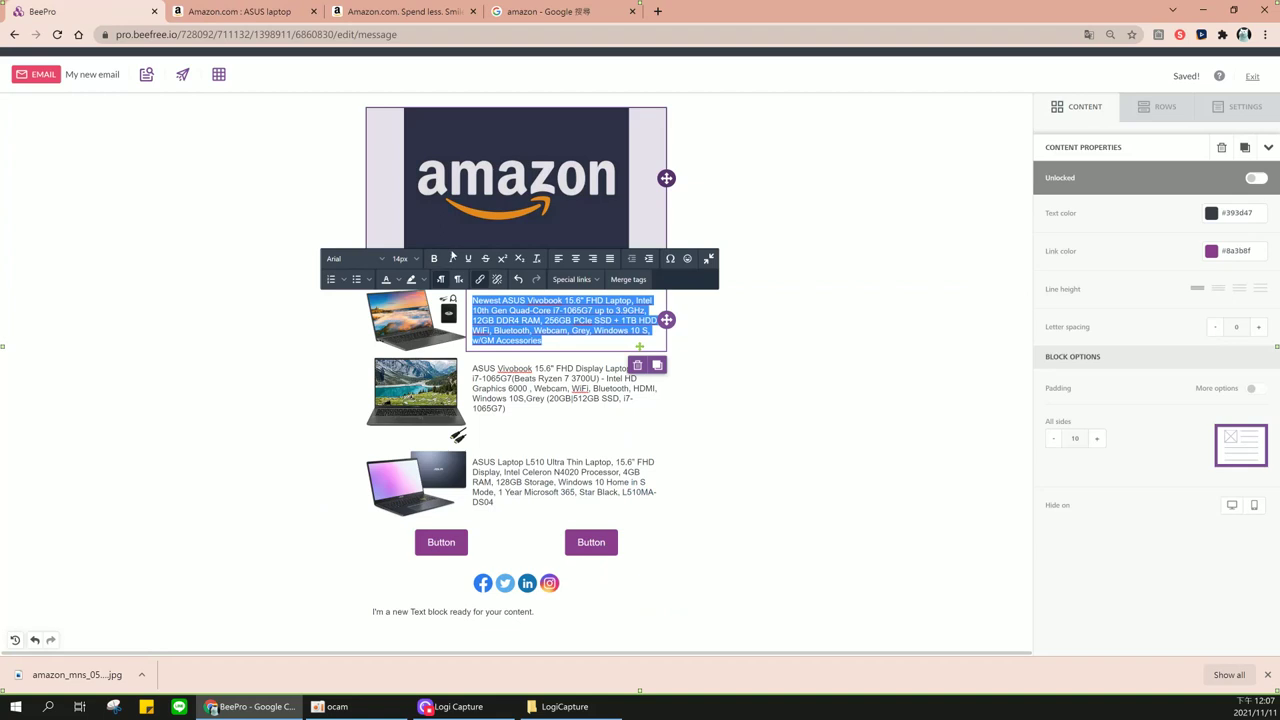
left_click(506, 408)
left_click_drag(506, 408, 472, 368)
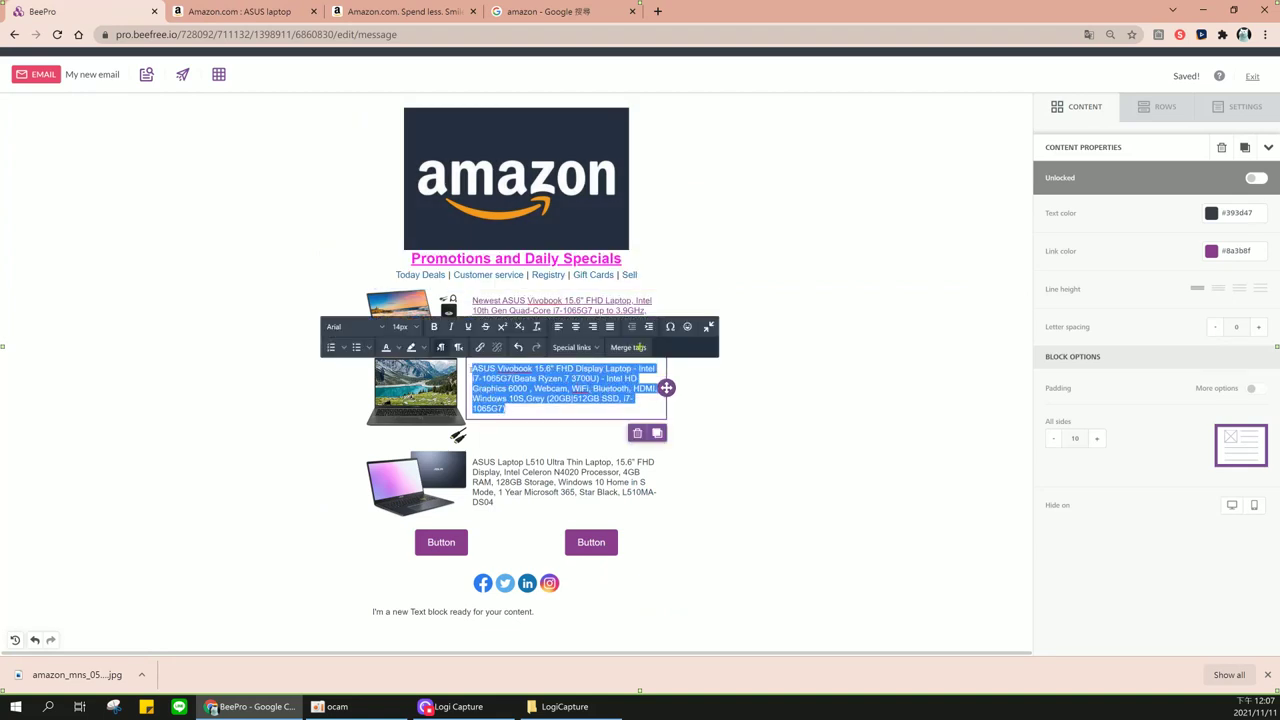
left_click(481, 347)
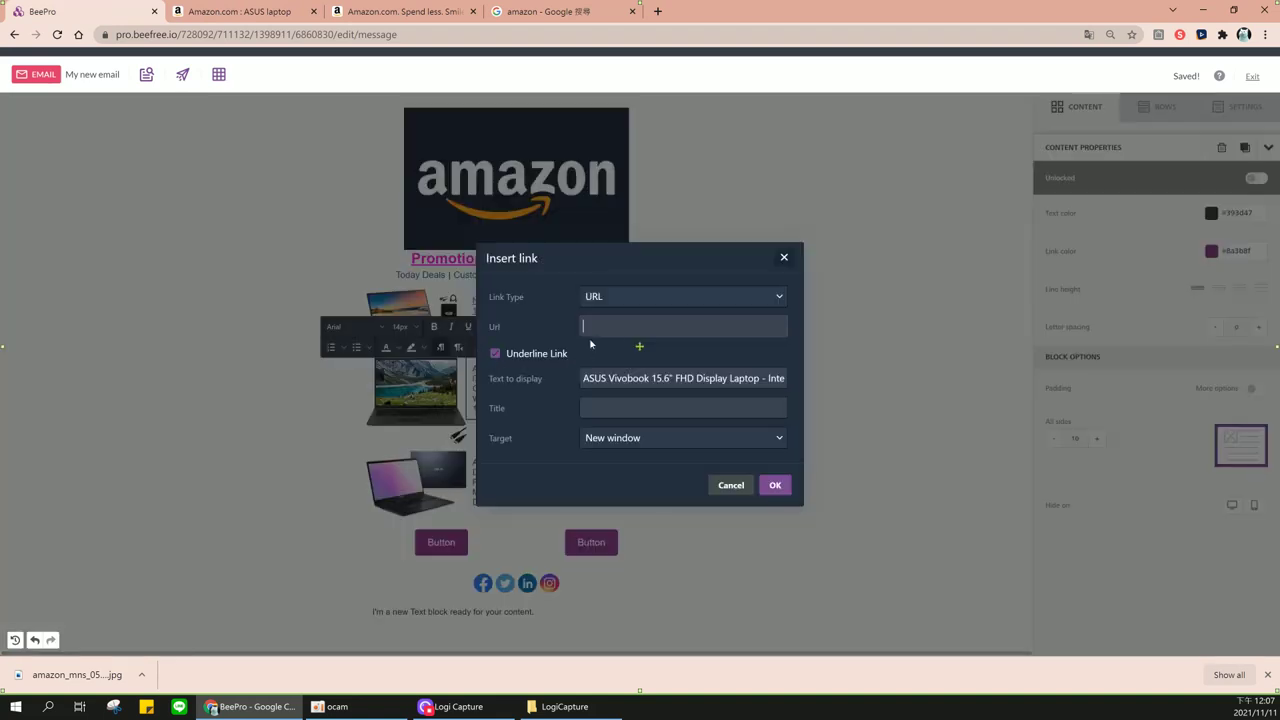
key("ctrl+v")
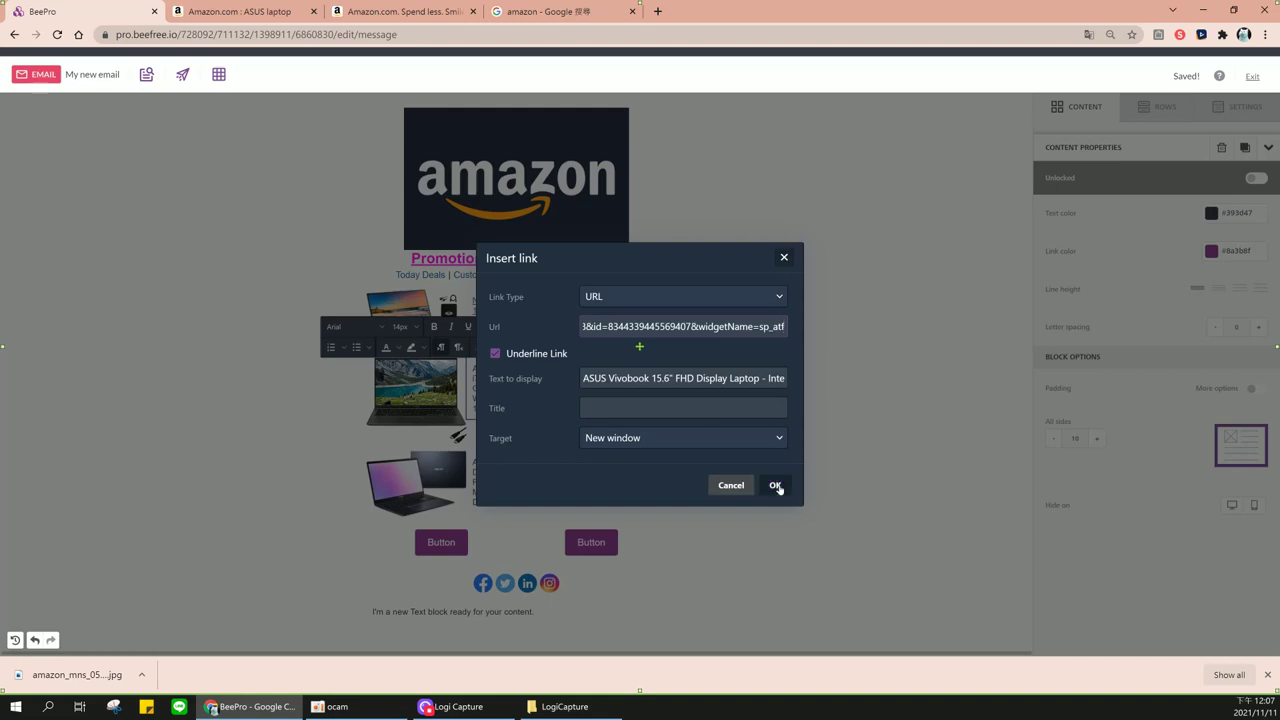
left_click(776, 485)
Copy the ASUS Laptop L510's link address from Amazon and insert it as an underlined URL link on the third laptop's description
left_click(236, 9)
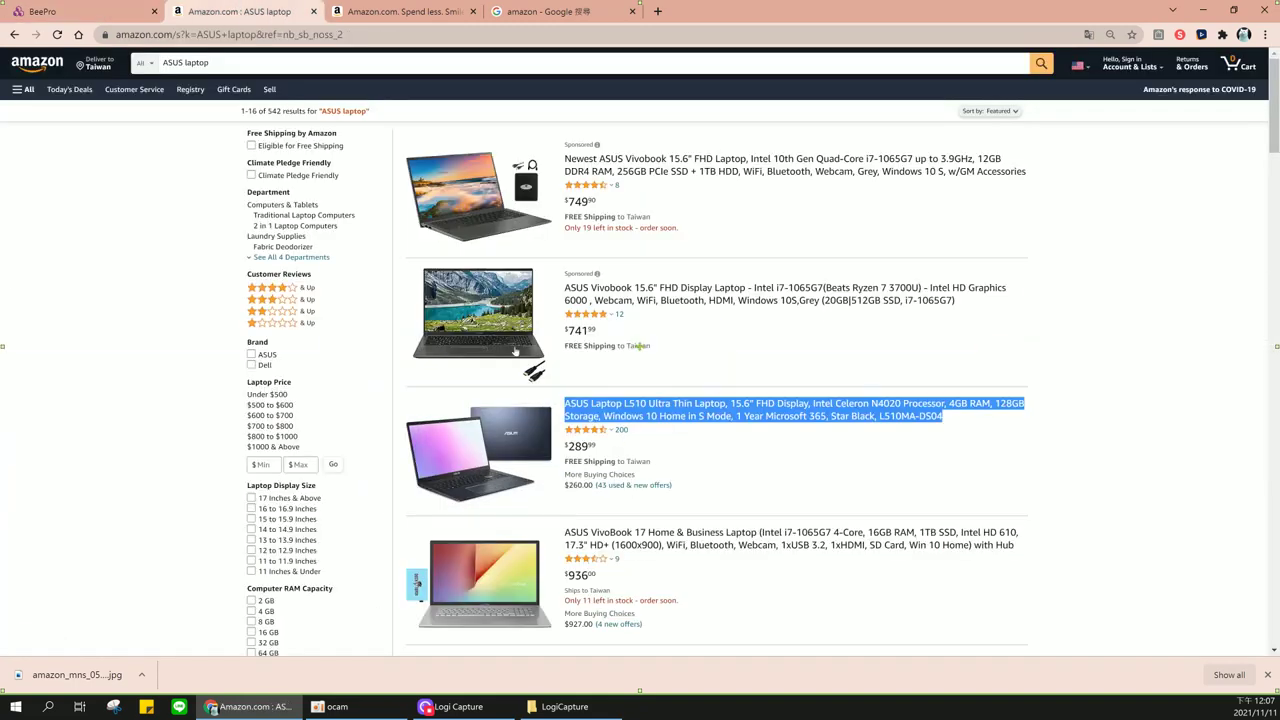
right_click(601, 419)
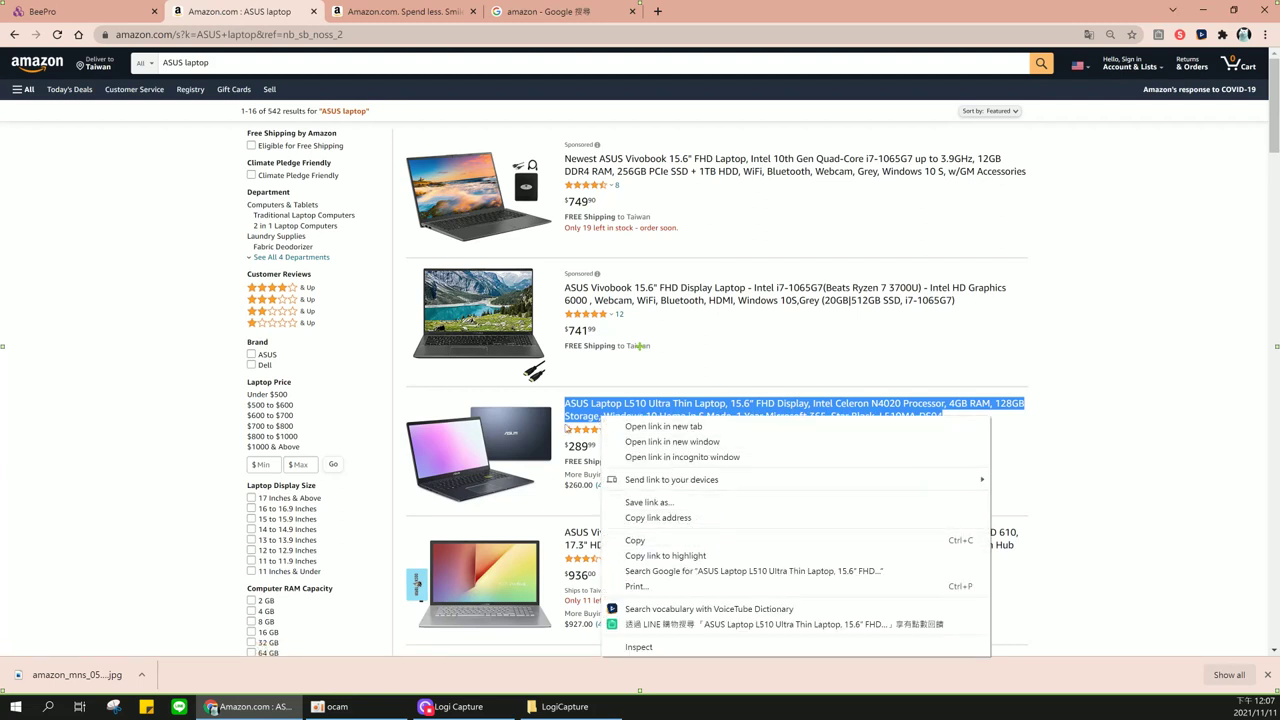
right_click(575, 417)
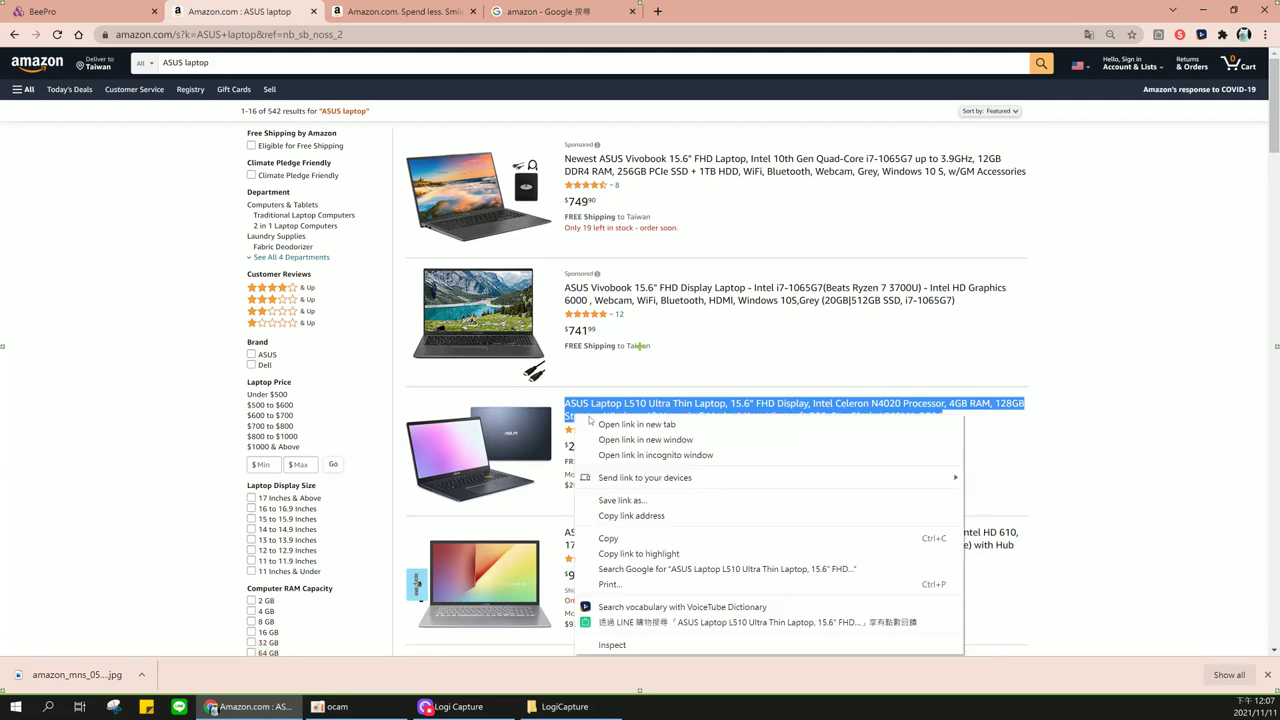
left_click(655, 517)
key("ctrl+1")
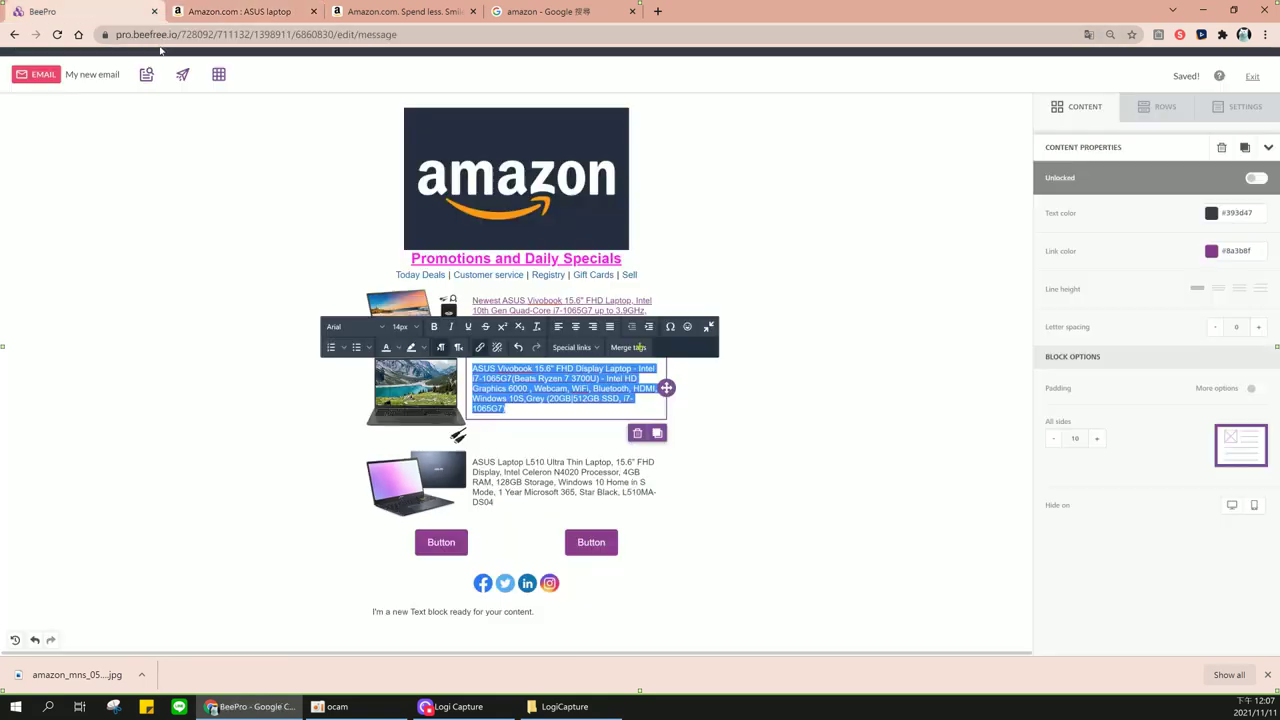
left_click(517, 472)
key("ctrl+a")
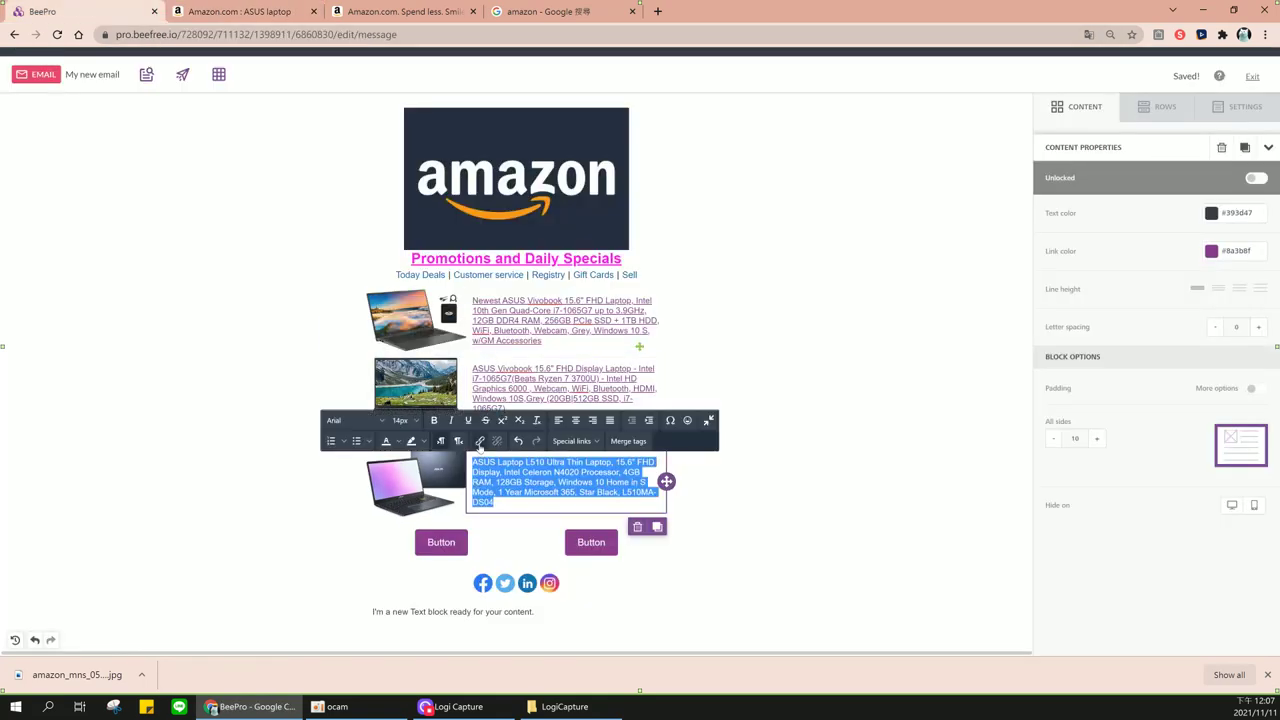
left_click(480, 441)
key("ctrl+v")
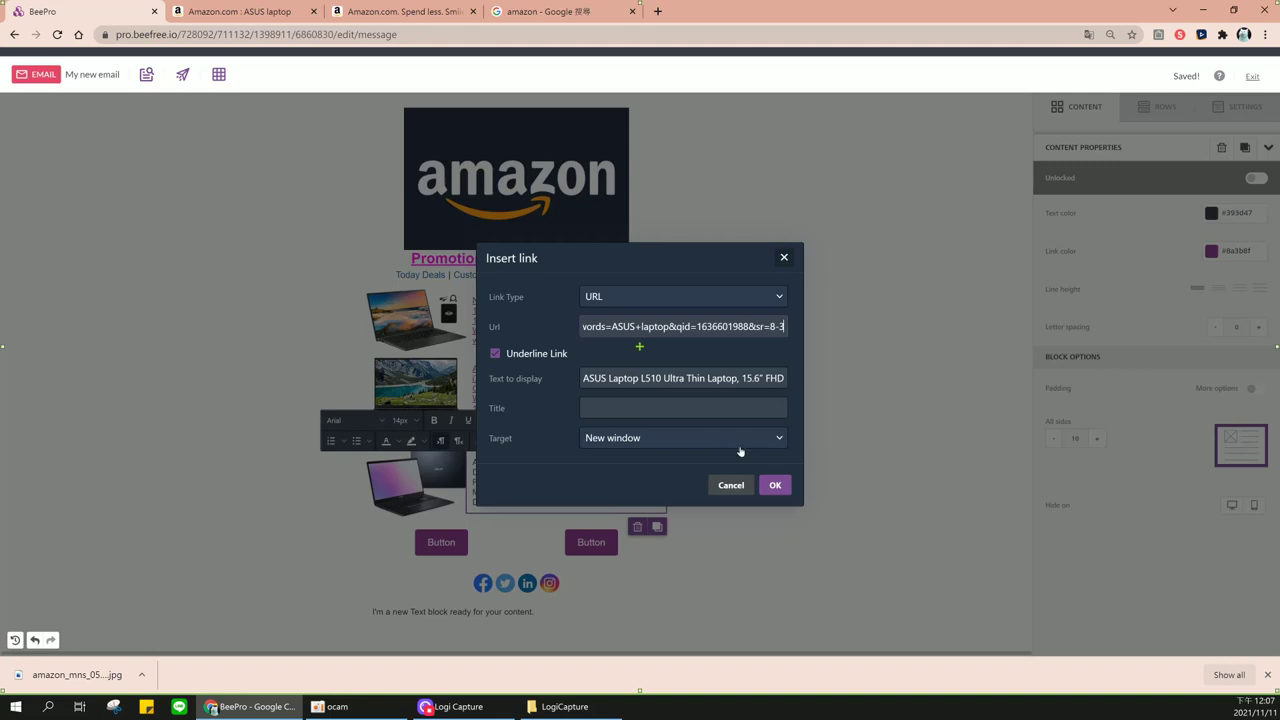
left_click(775, 485)
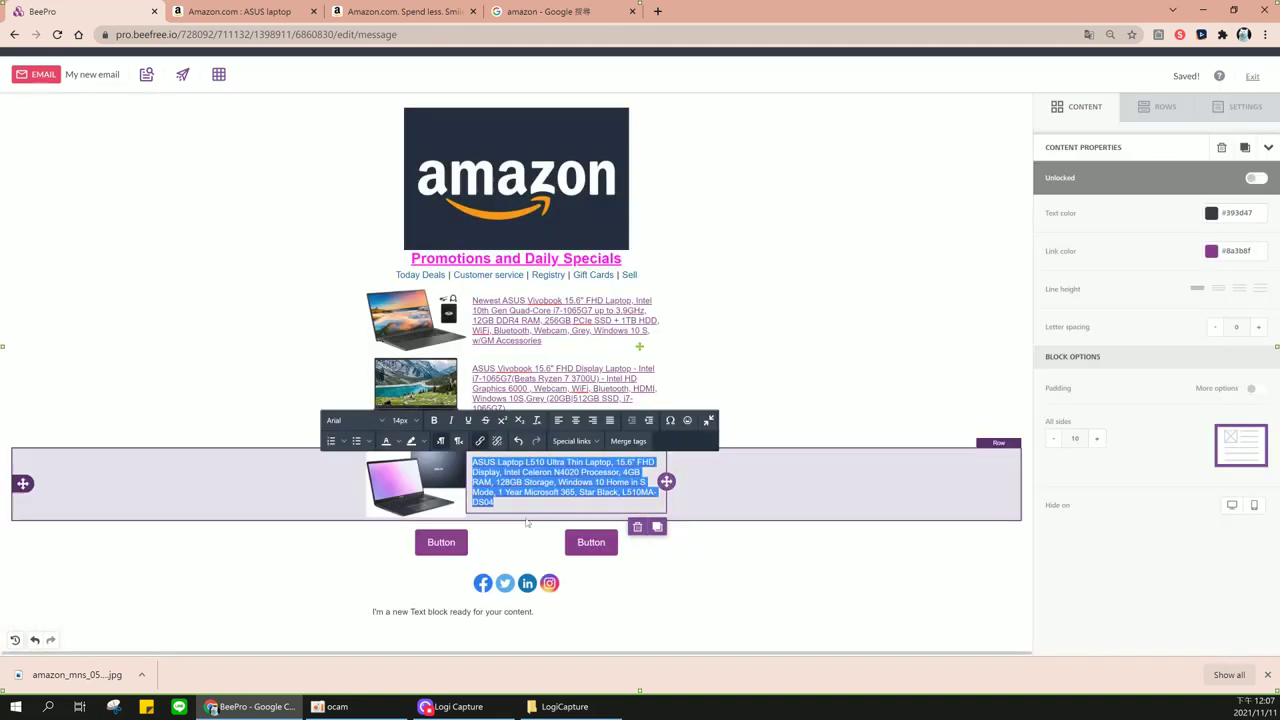
Try wider letter spacing on the third laptop's description, restore it to 0, and show the separate padding options for each side
left_click(573, 482)
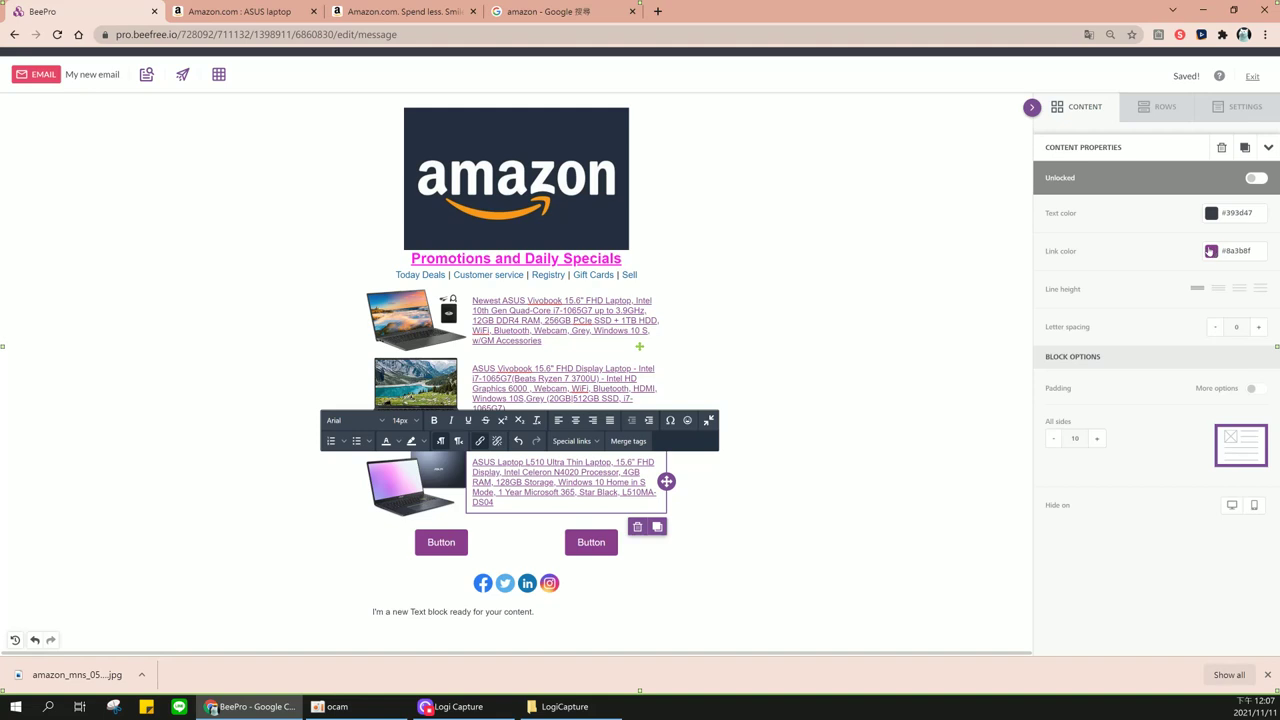
left_click(1258, 327)
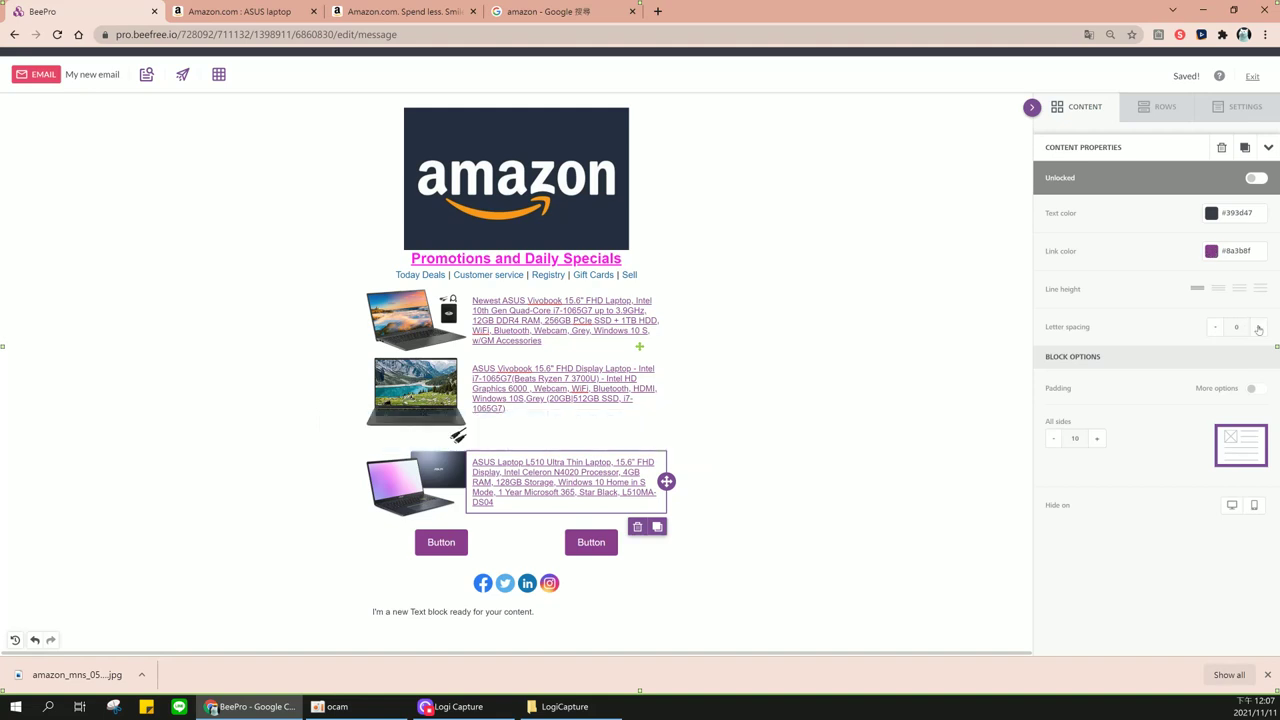
left_click(1258, 327)
left_click(1258, 327)
left_click(1217, 328)
left_click(1217, 328)
left_click(1217, 328)
left_click(1251, 389)
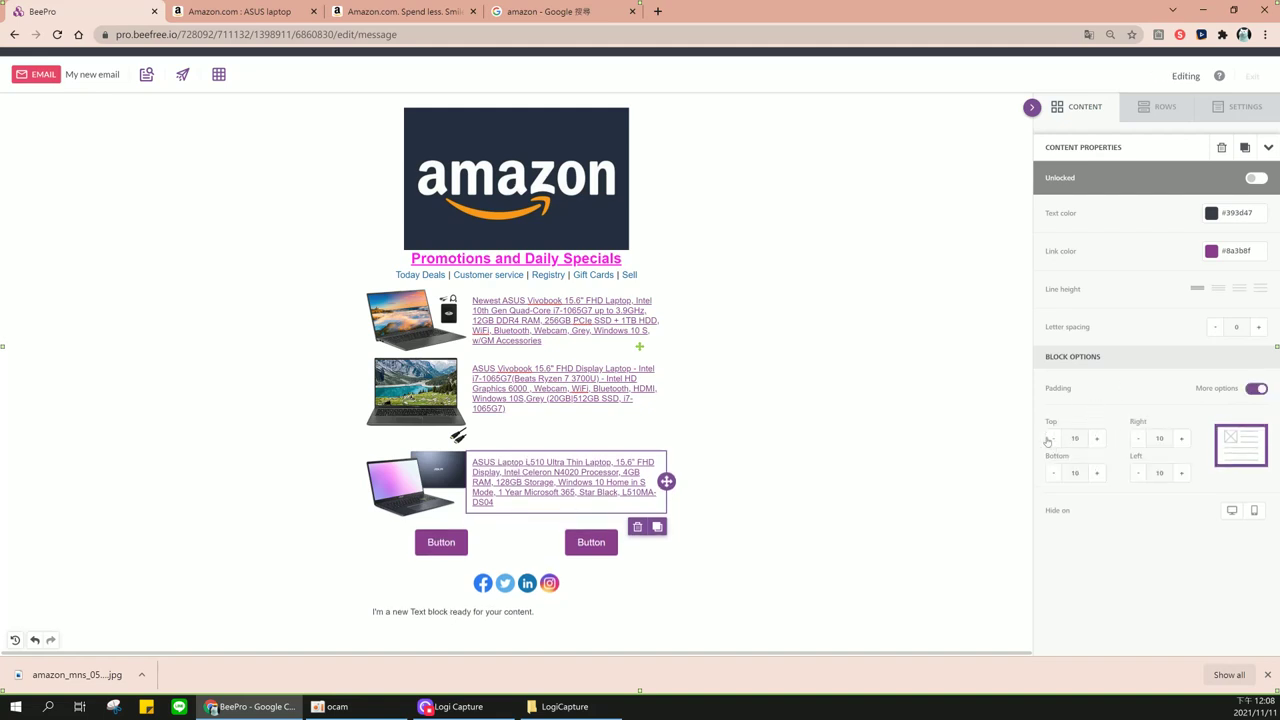
Change the link color of the first laptop's description to the blue #4b74c2
left_click(574, 338)
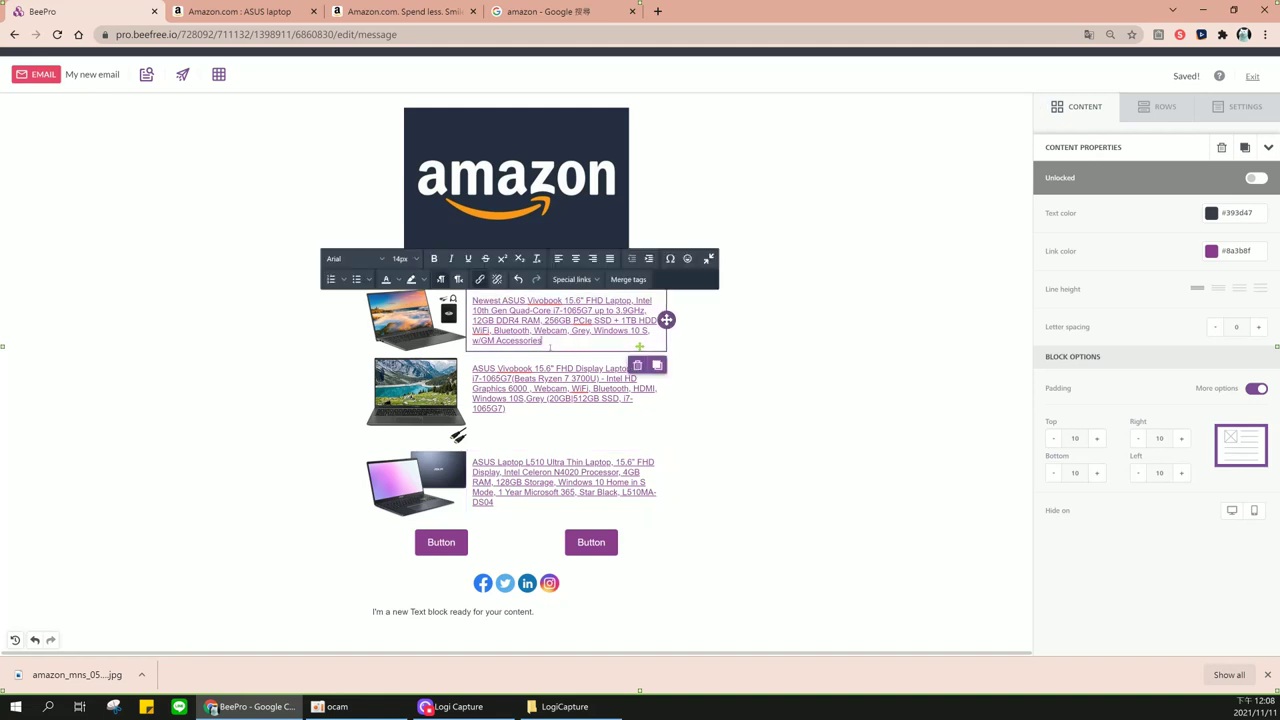
left_click(1212, 252)
left_click(1148, 361)
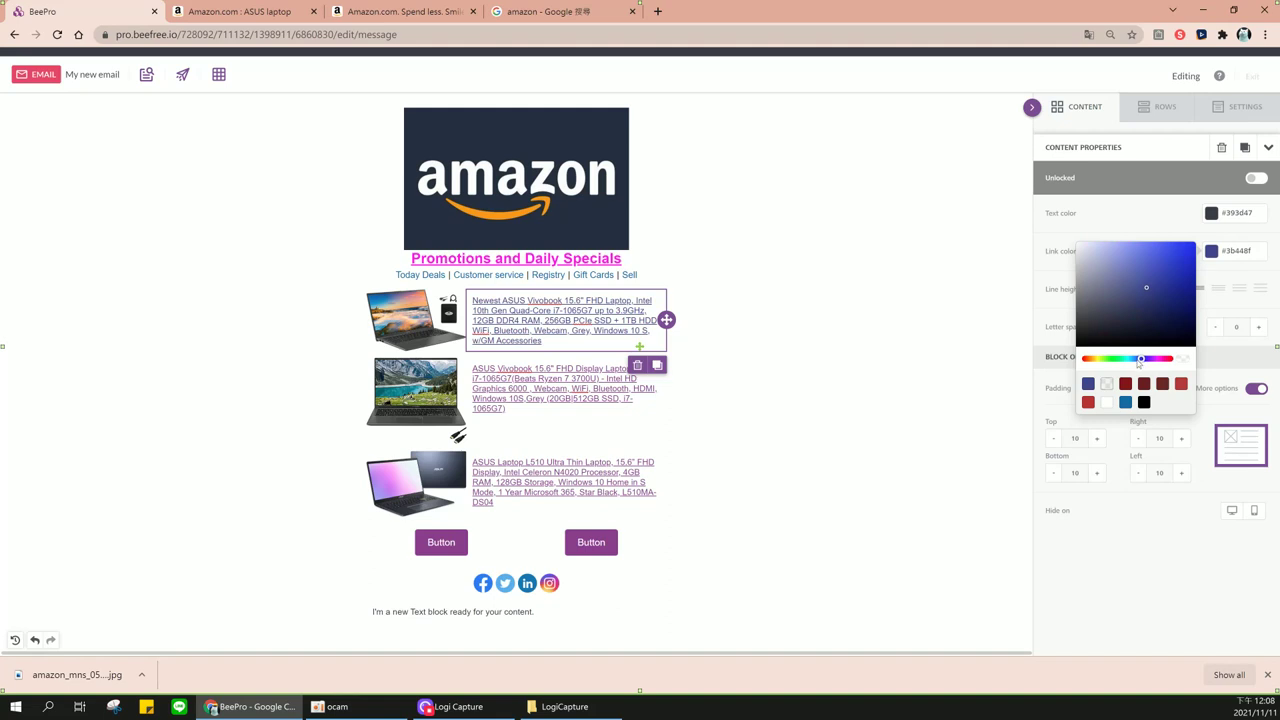
left_click(1138, 362)
left_click(1149, 266)
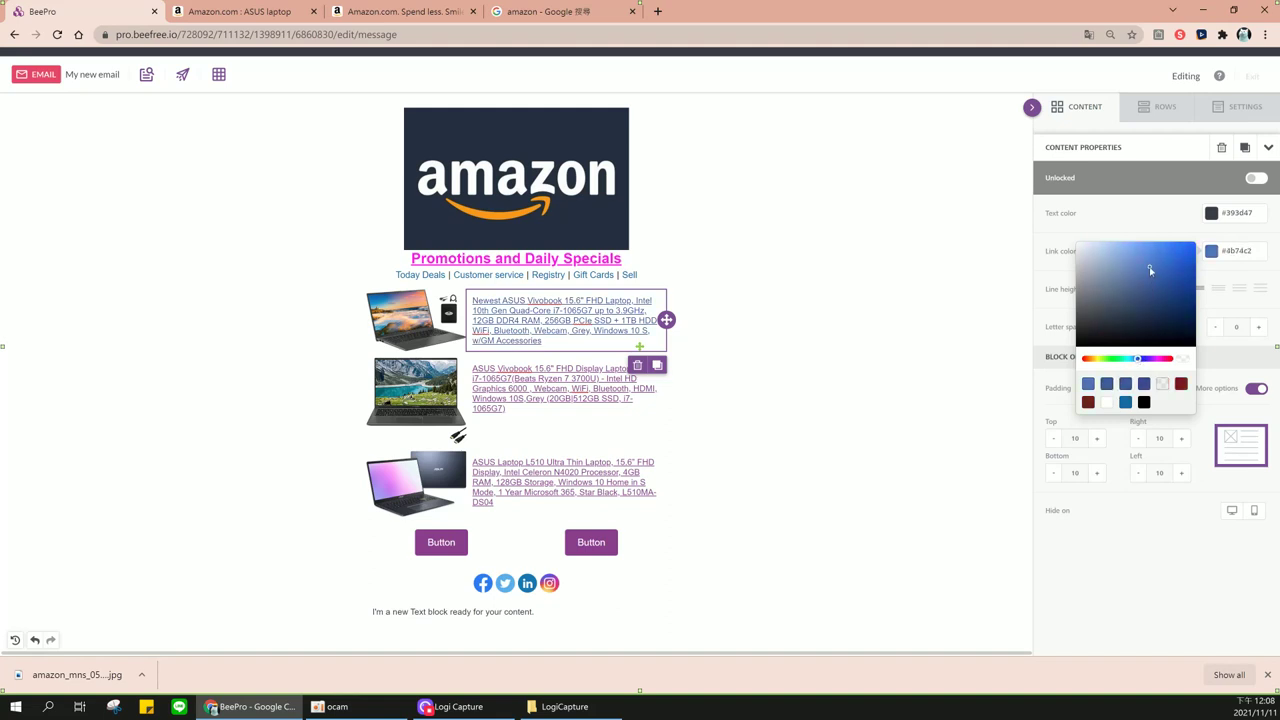
left_click(1212, 352)
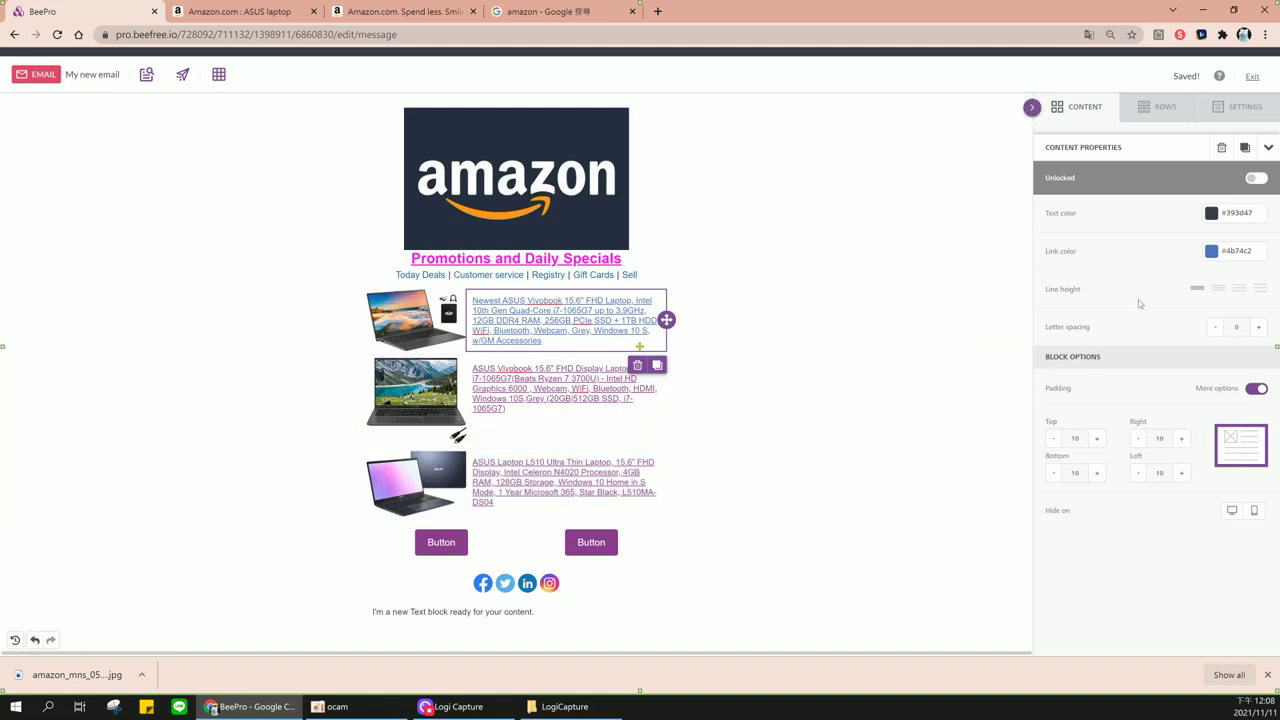
Copy the first description's link color code #4b74c2 and apply it to the second laptop's description
left_click_drag(1252, 251, 1222, 255)
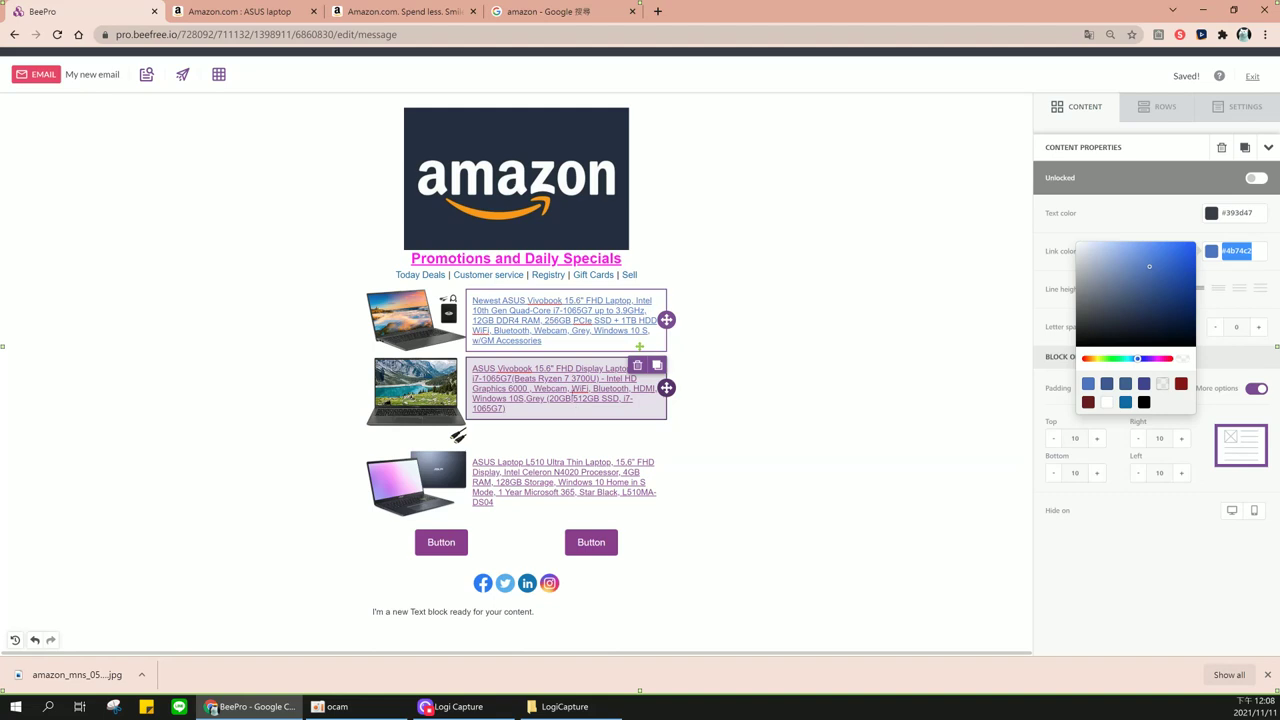
left_click(560, 388)
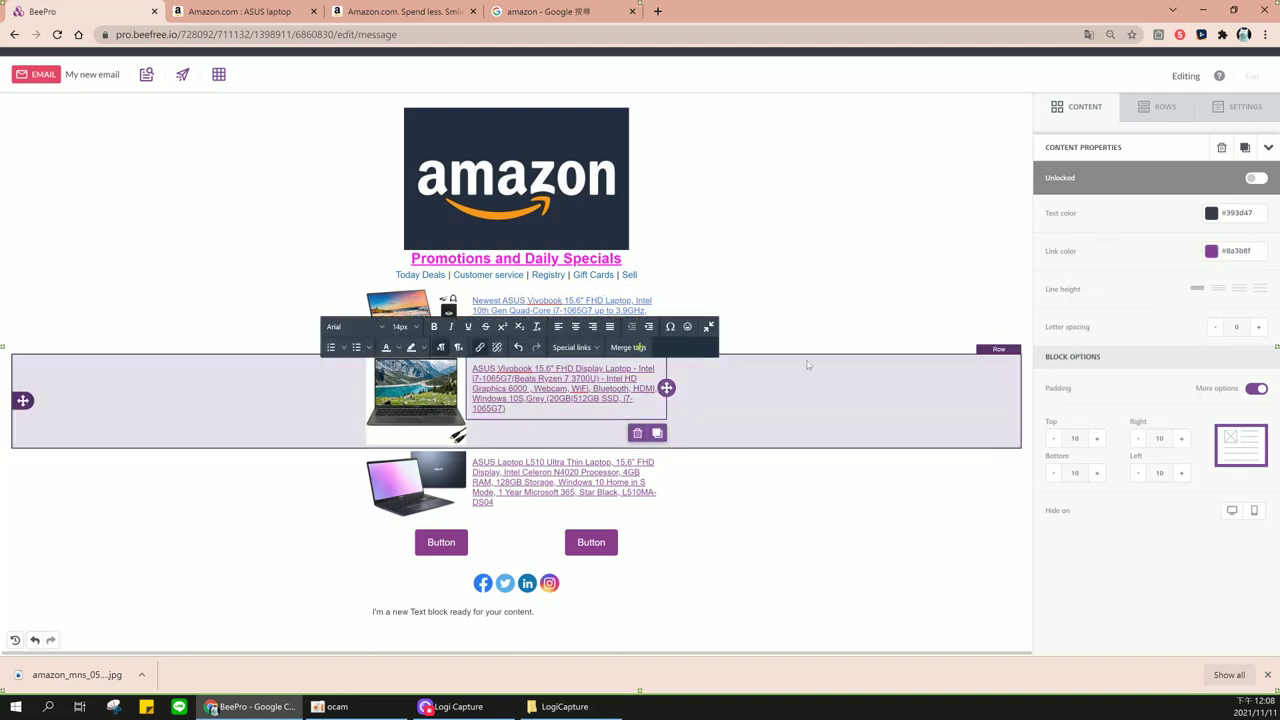
left_click(1237, 251)
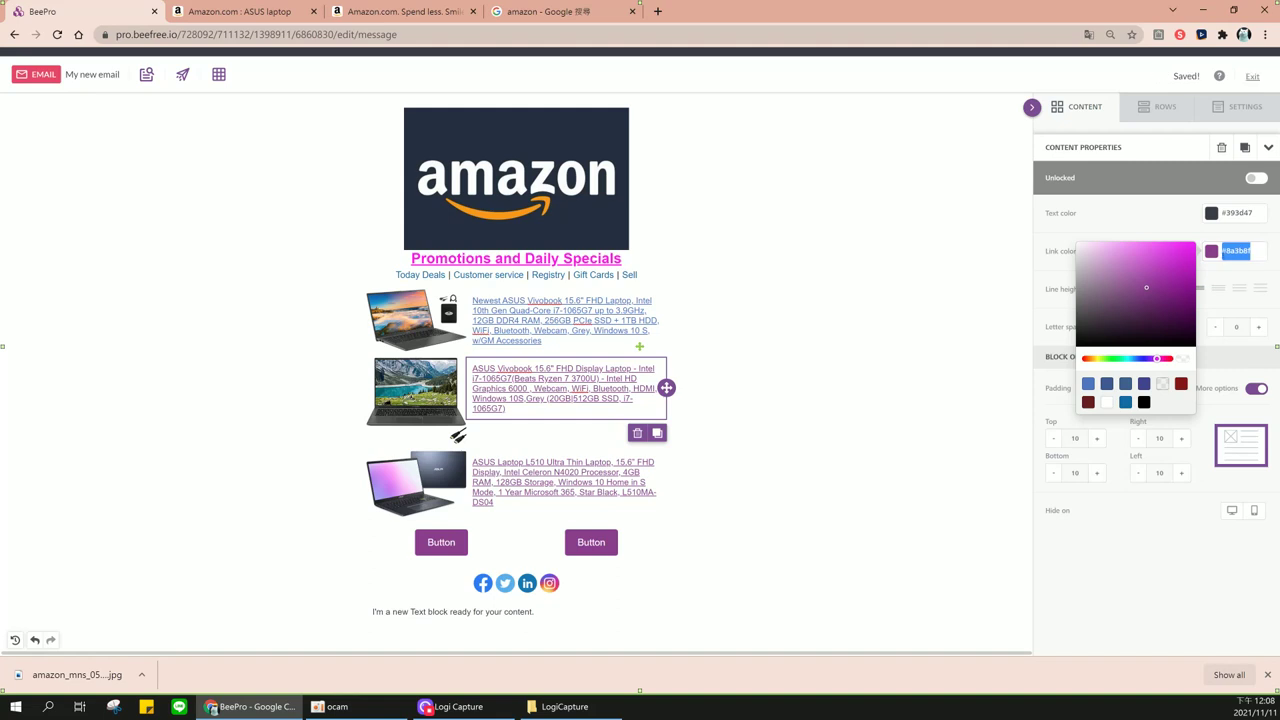
key("ctrl+v")
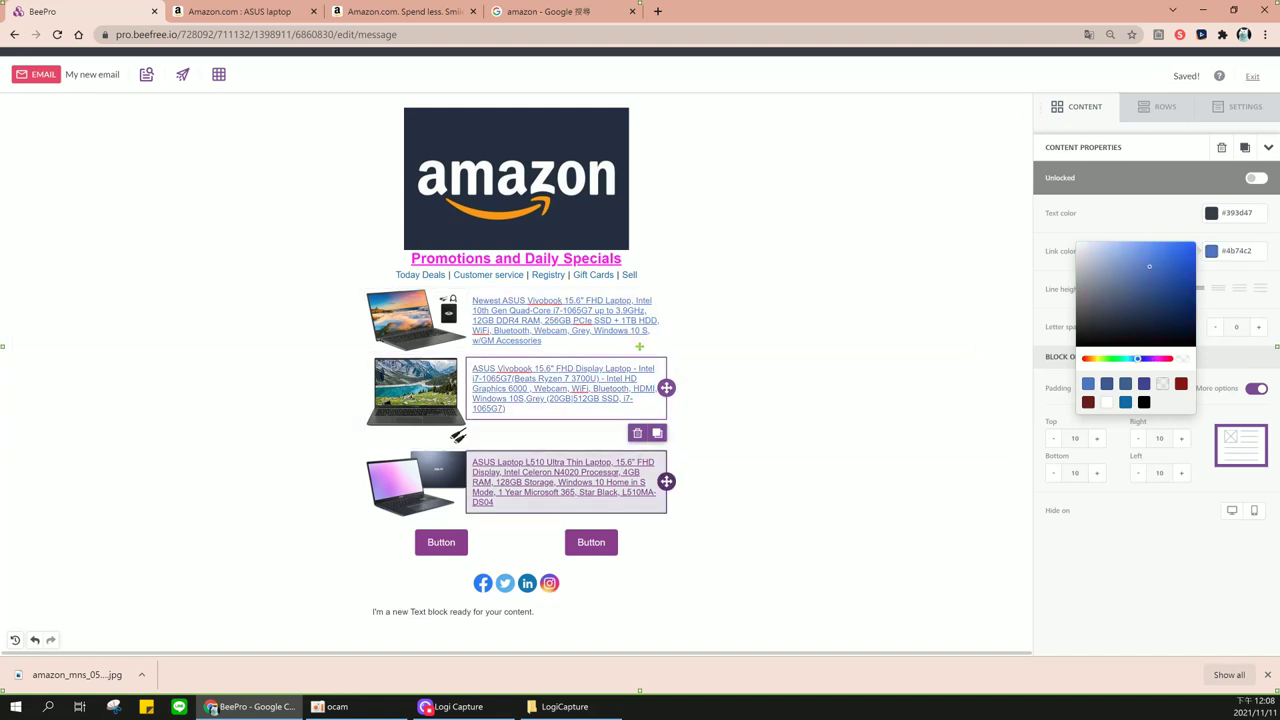
Apply the copied link color #4b74c2 to the third laptop's description
left_click(565, 480)
left_click(1237, 251)
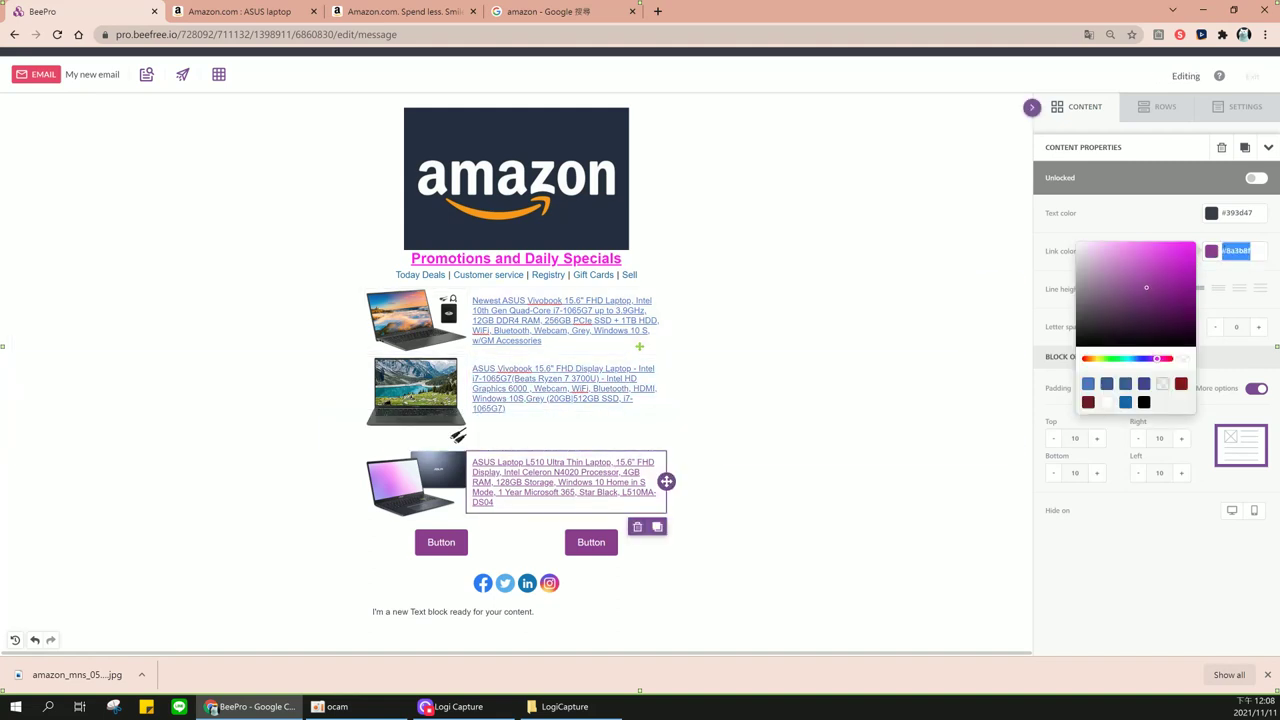
key("ctrl+v")
left_click(1230, 272)
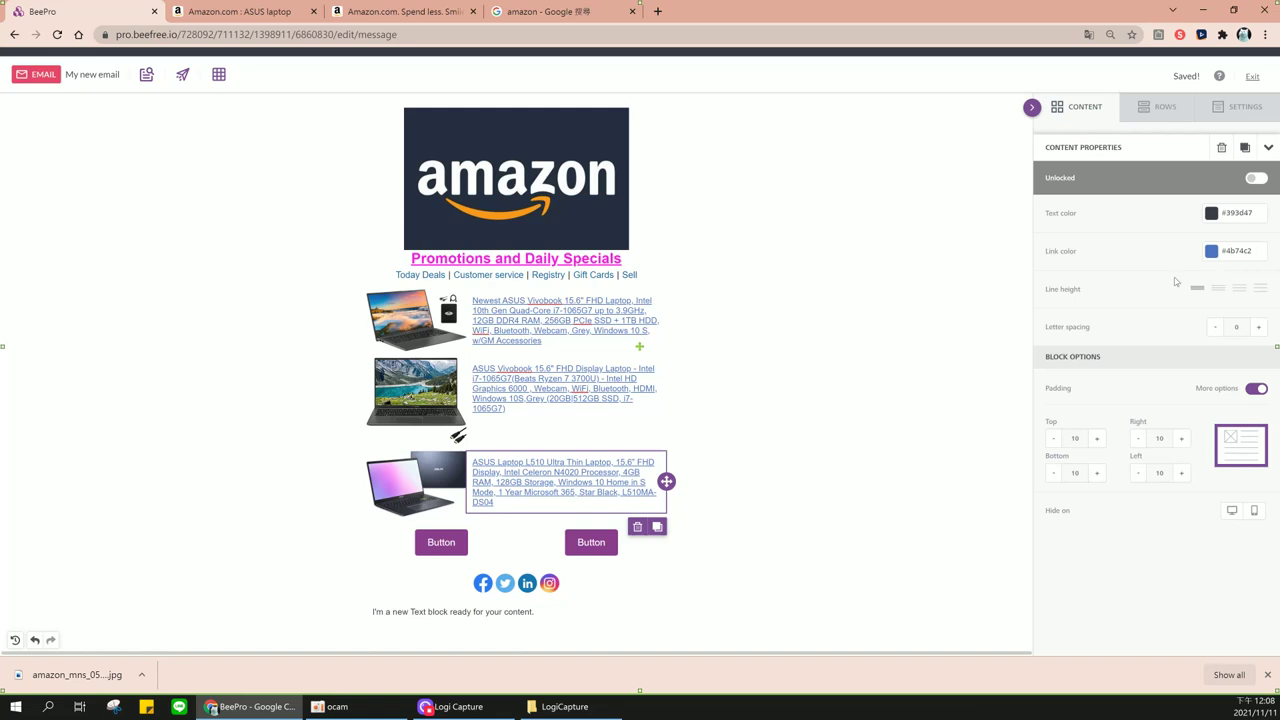
Add four empty one-column rows: above the first laptop, between the laptops, and below the third laptop
left_click(1090, 110)
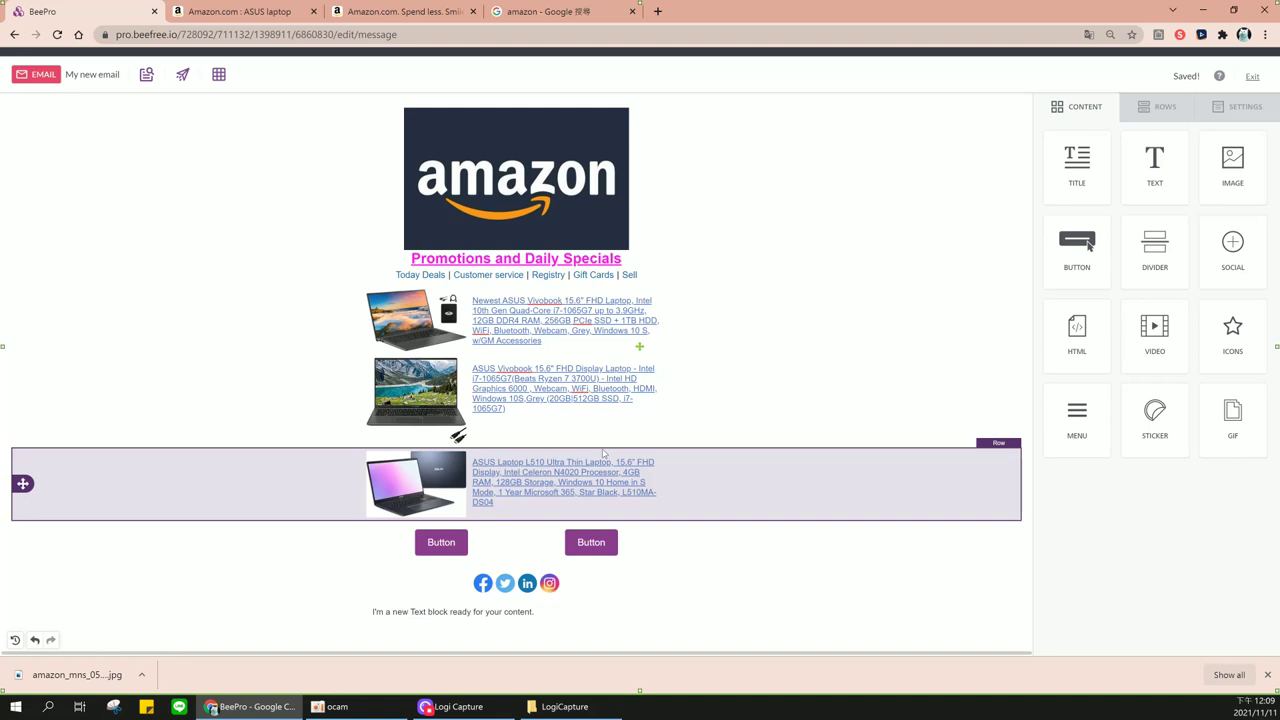
left_click_drag(1155, 250, 571, 323)
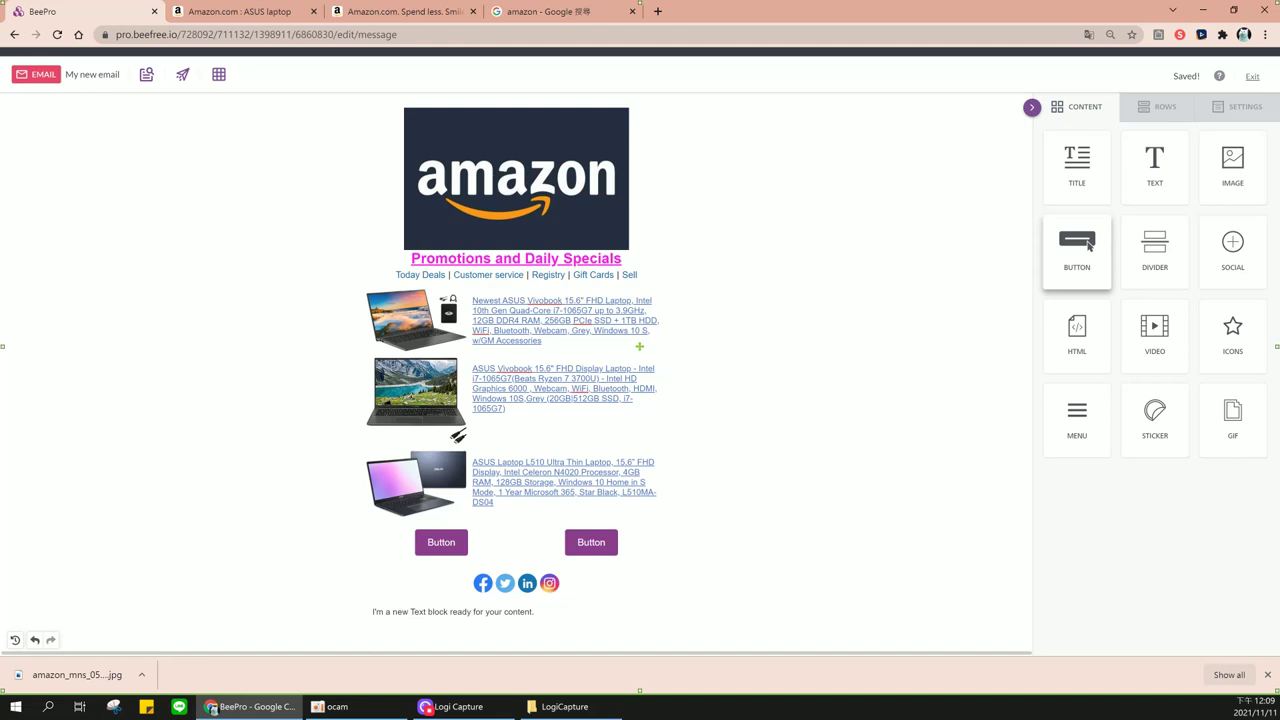
left_click(1155, 110)
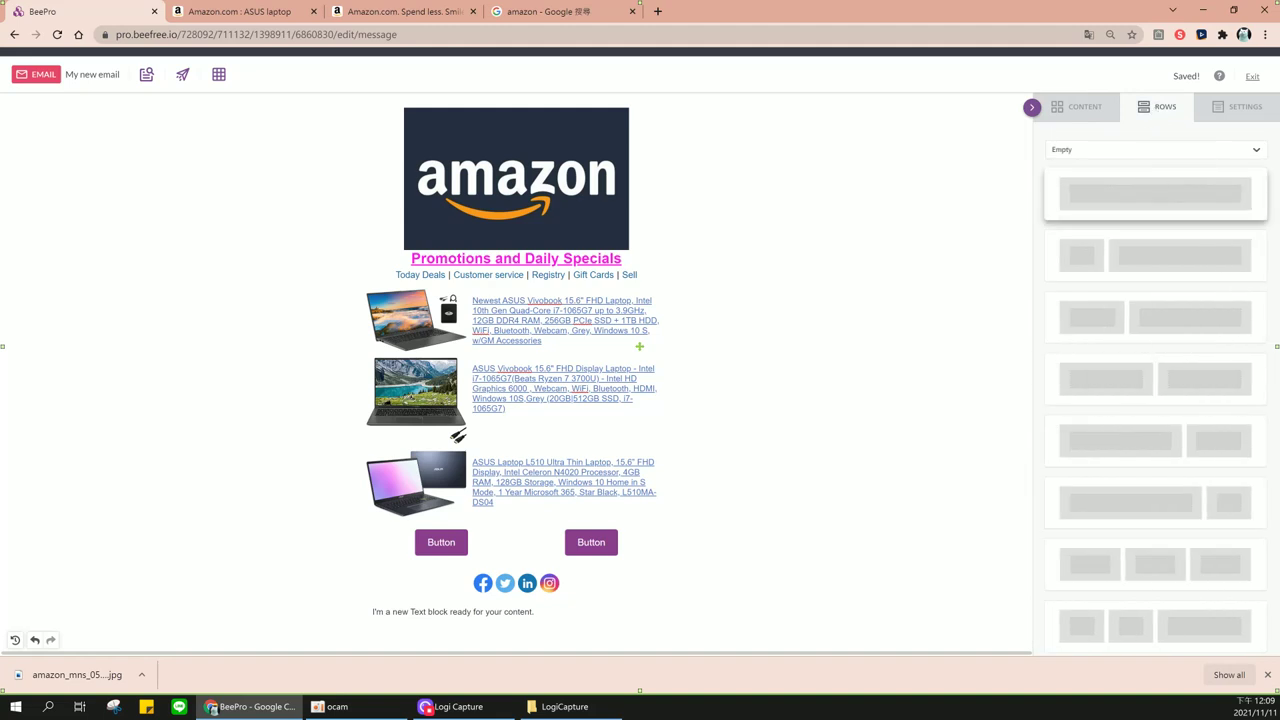
left_click_drag(1155, 193, 750, 300)
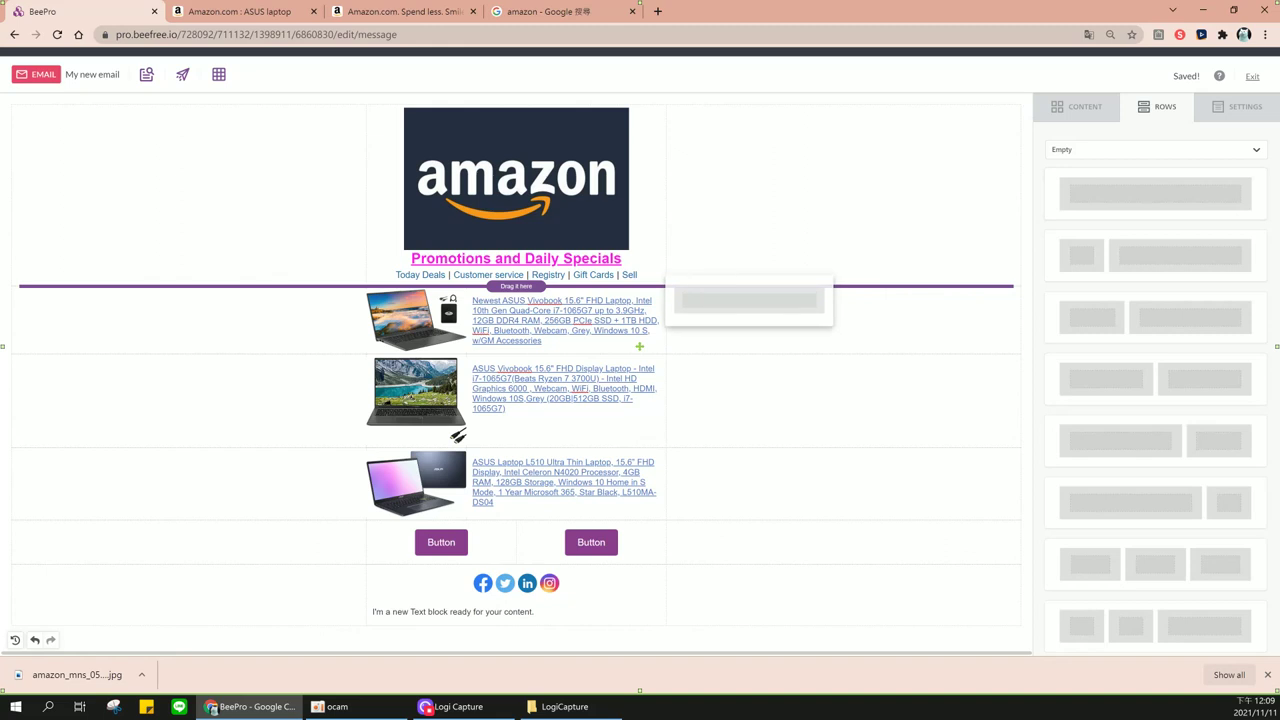
left_click_drag(637, 343, 637, 343)
left_click_drag(1155, 193, 720, 410)
left_click_drag(1155, 193, 737, 540)
left_click_drag(1155, 193, 700, 640)
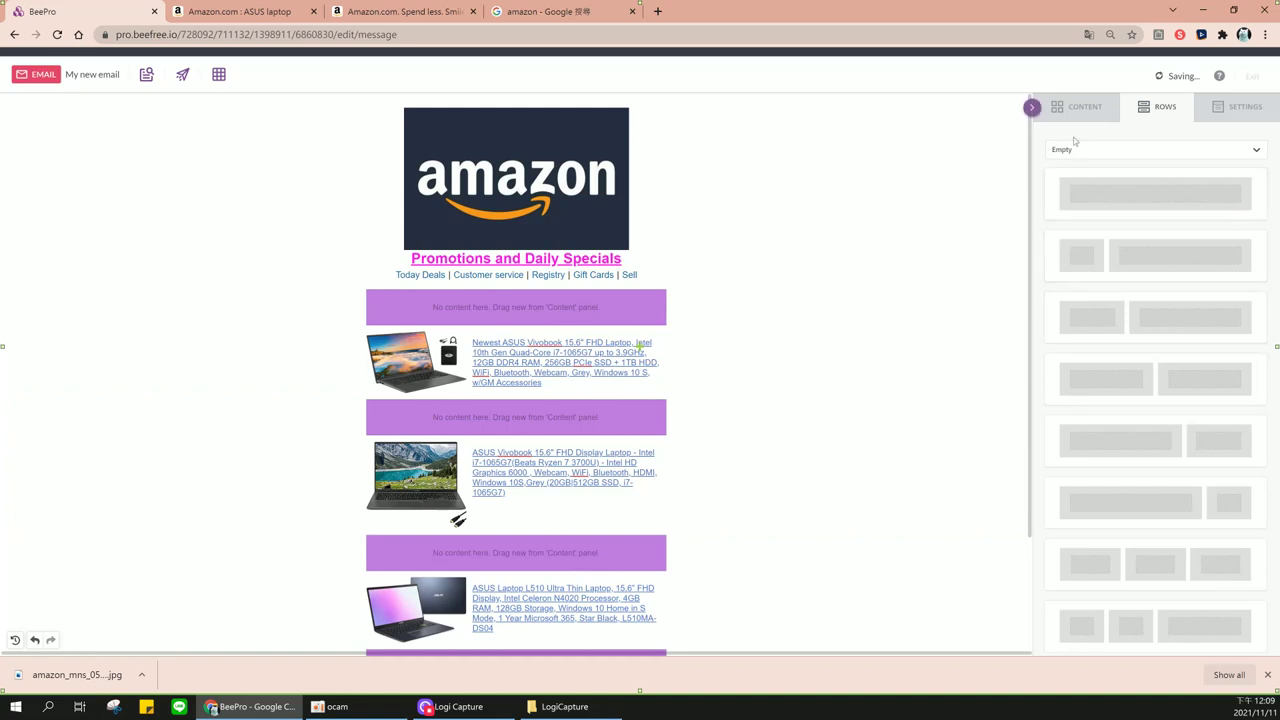
Place a divider in each of the four empty rows around the laptops
left_click(1080, 106)
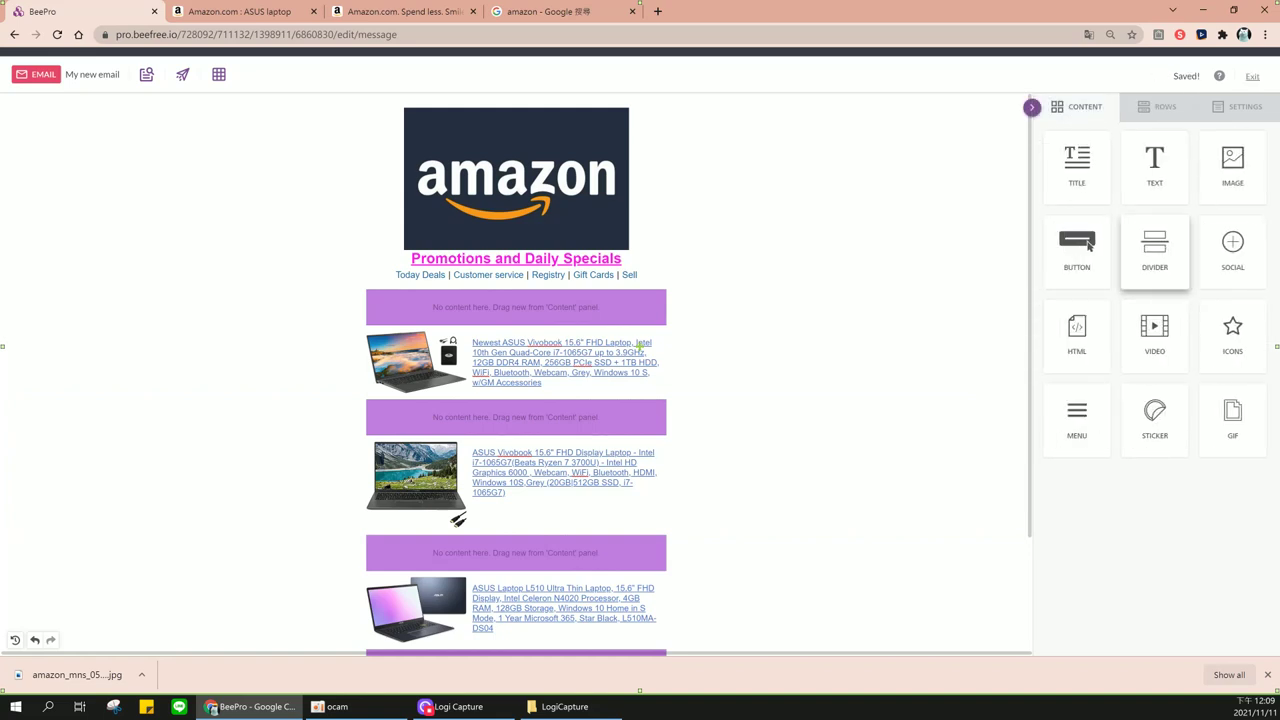
mouse_move(1155, 250)
left_mouse_down()
mouse_move(1140, 320)
mouse_move(655, 340)
mouse_move(943, 214)
mouse_move(1034, 106)
mouse_move(905, 340)
mouse_move(605, 420)
mouse_move(610, 438)
mouse_move(1030, 106)
mouse_move(660, 550)
mouse_move(637, 550)
left_mouse_up()
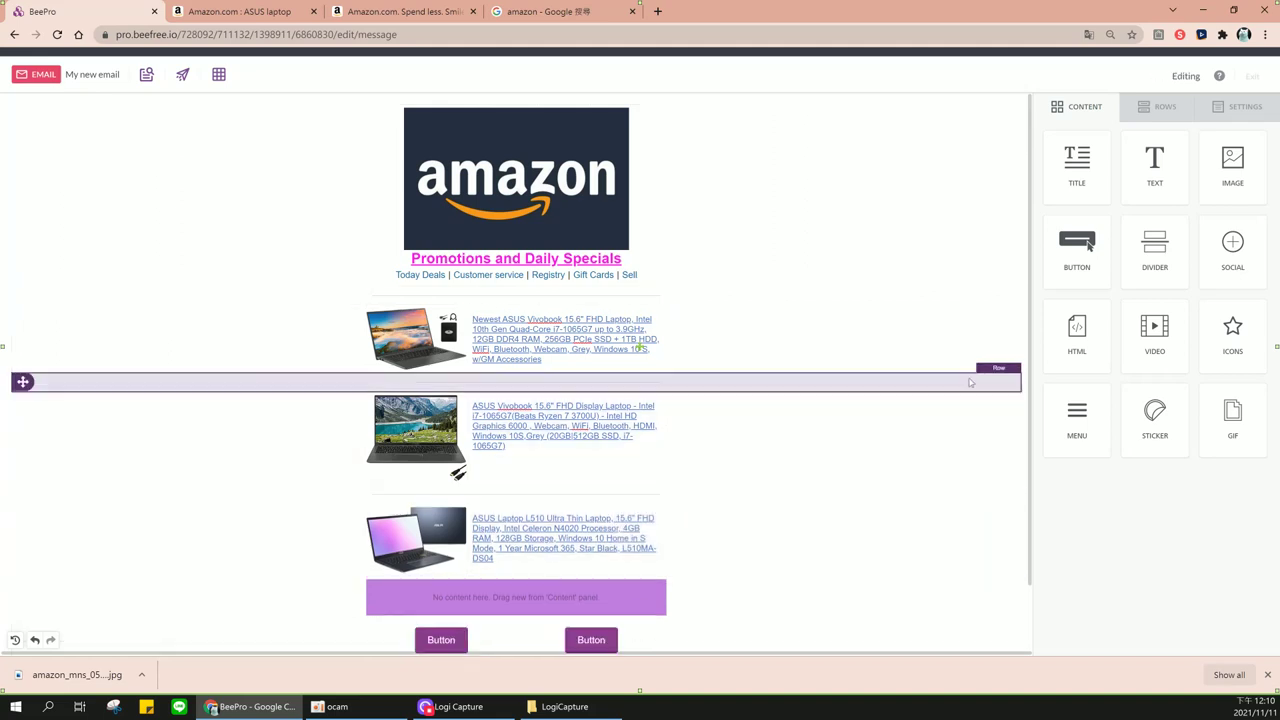
left_click_drag(1150, 262, 624, 612)
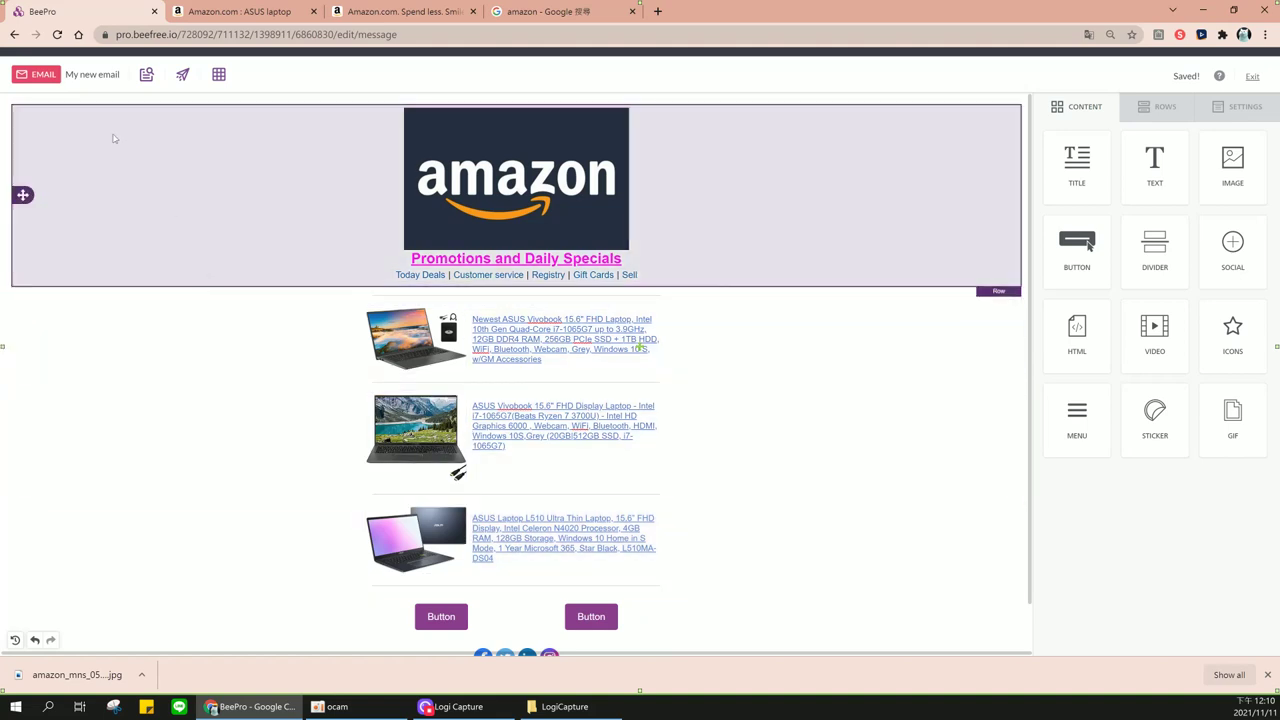
Preview the email in desktop view, check its layout from logo to footer, and return to the editor
left_click(147, 76)
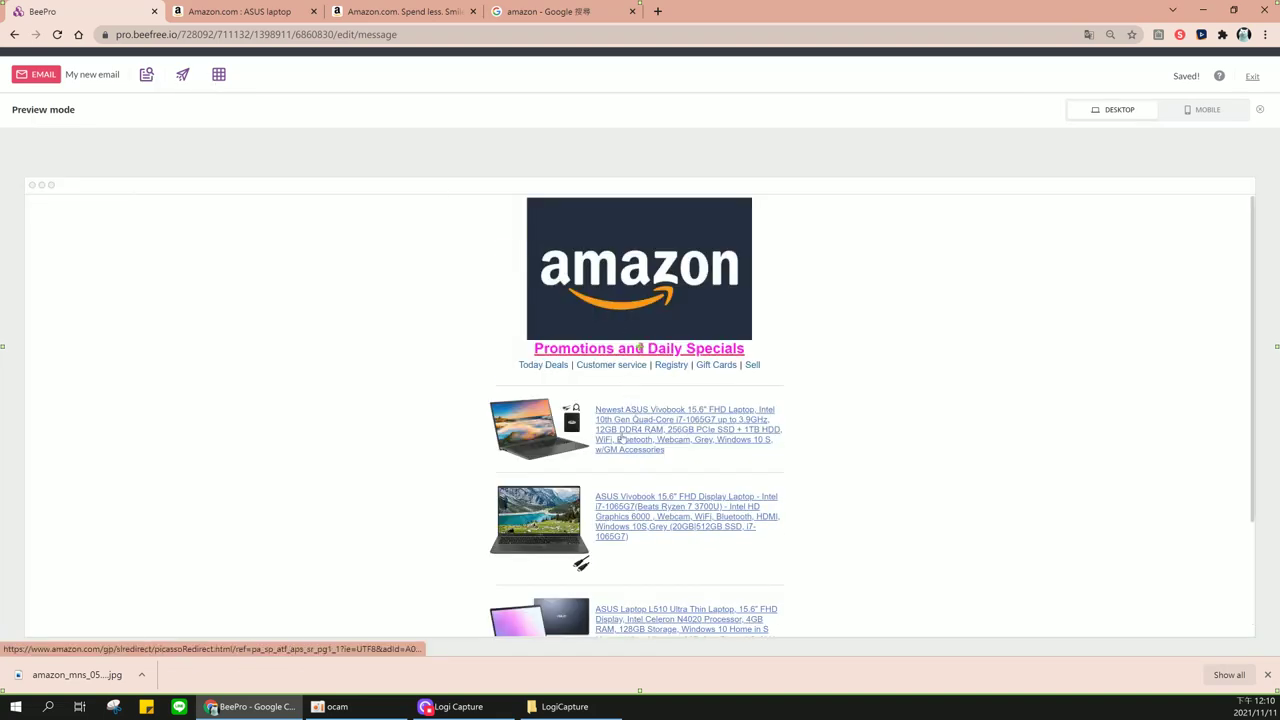
scroll(620, 437, "down", 2)
scroll(620, 437, "down", 2)
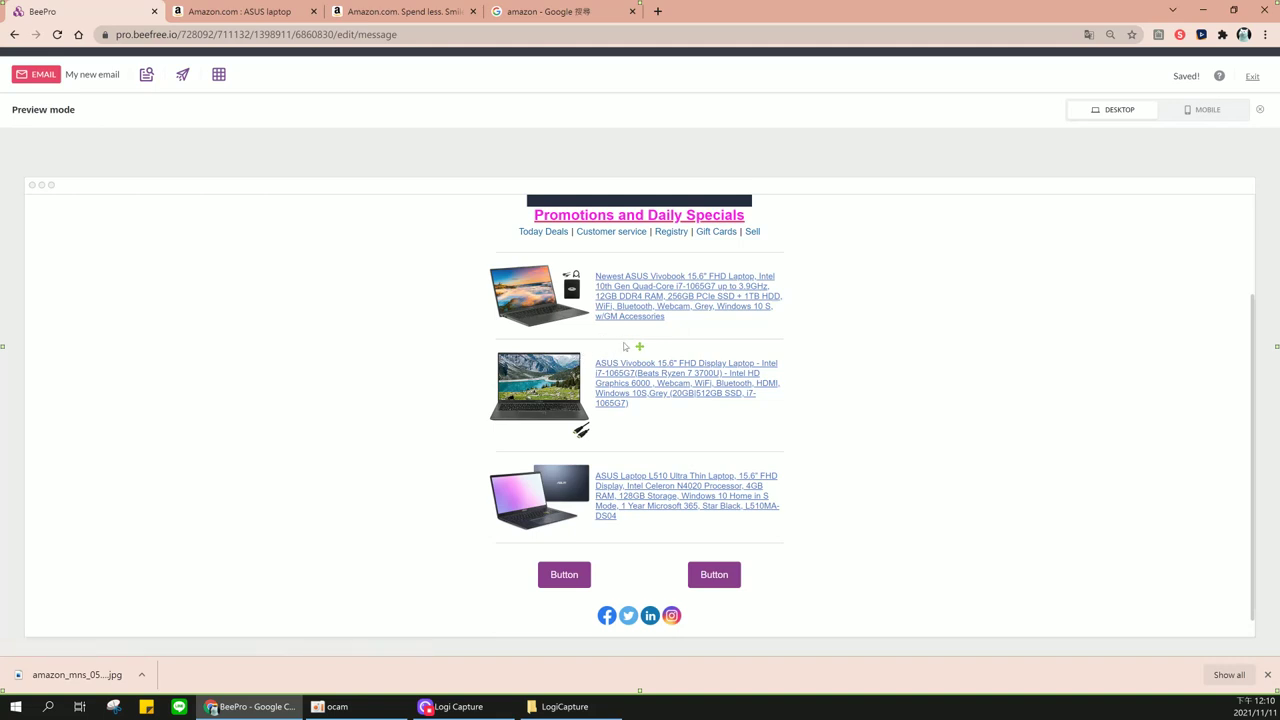
scroll(624, 345, "up", 3)
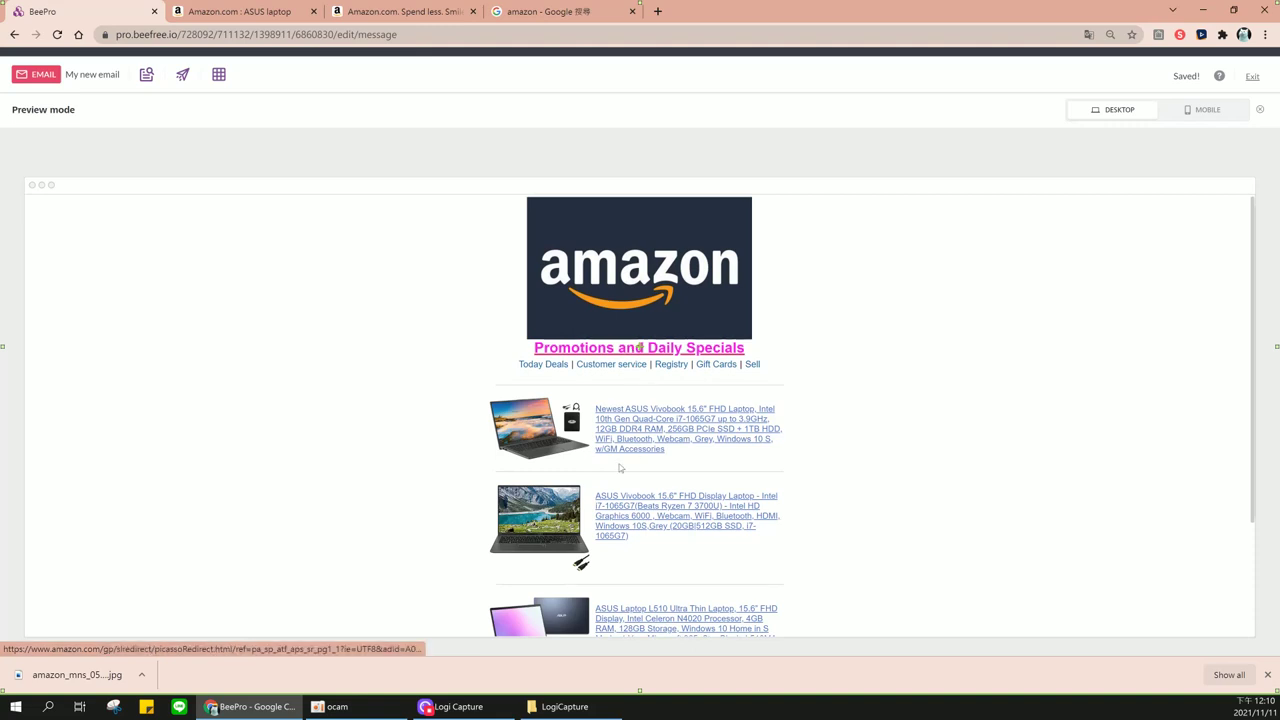
scroll(632, 488, "down", 3)
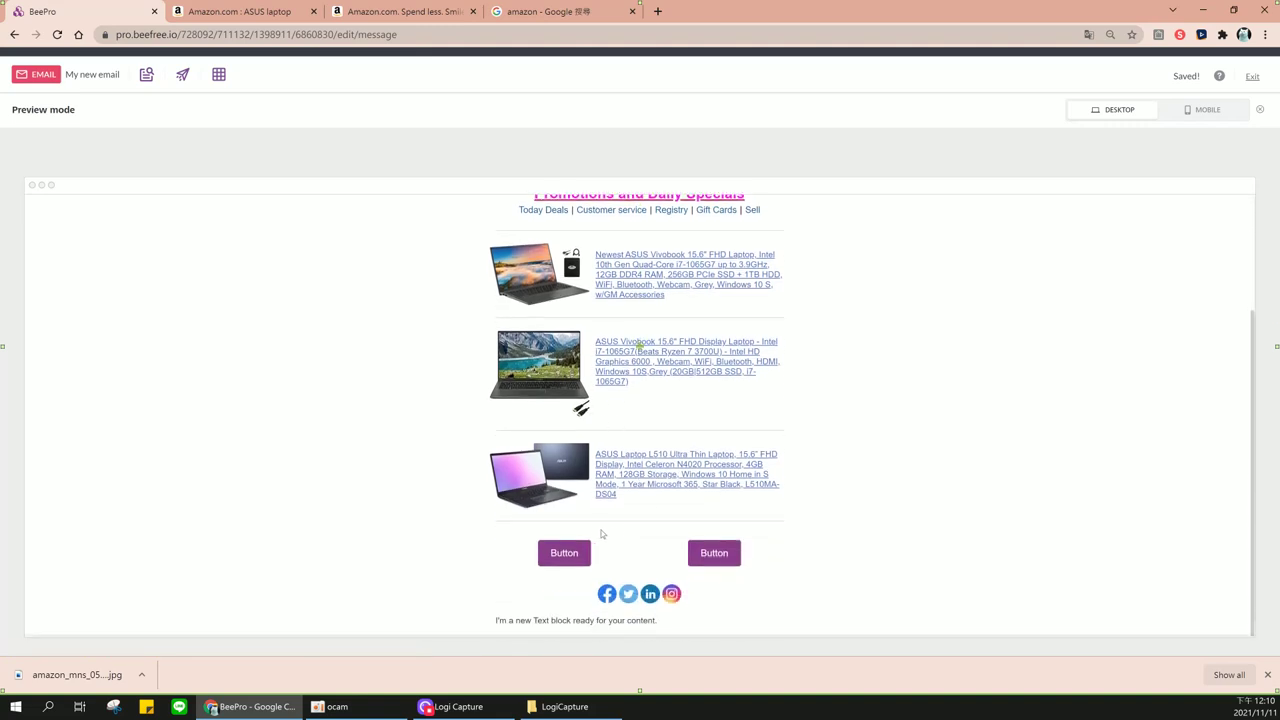
left_click(1260, 111)
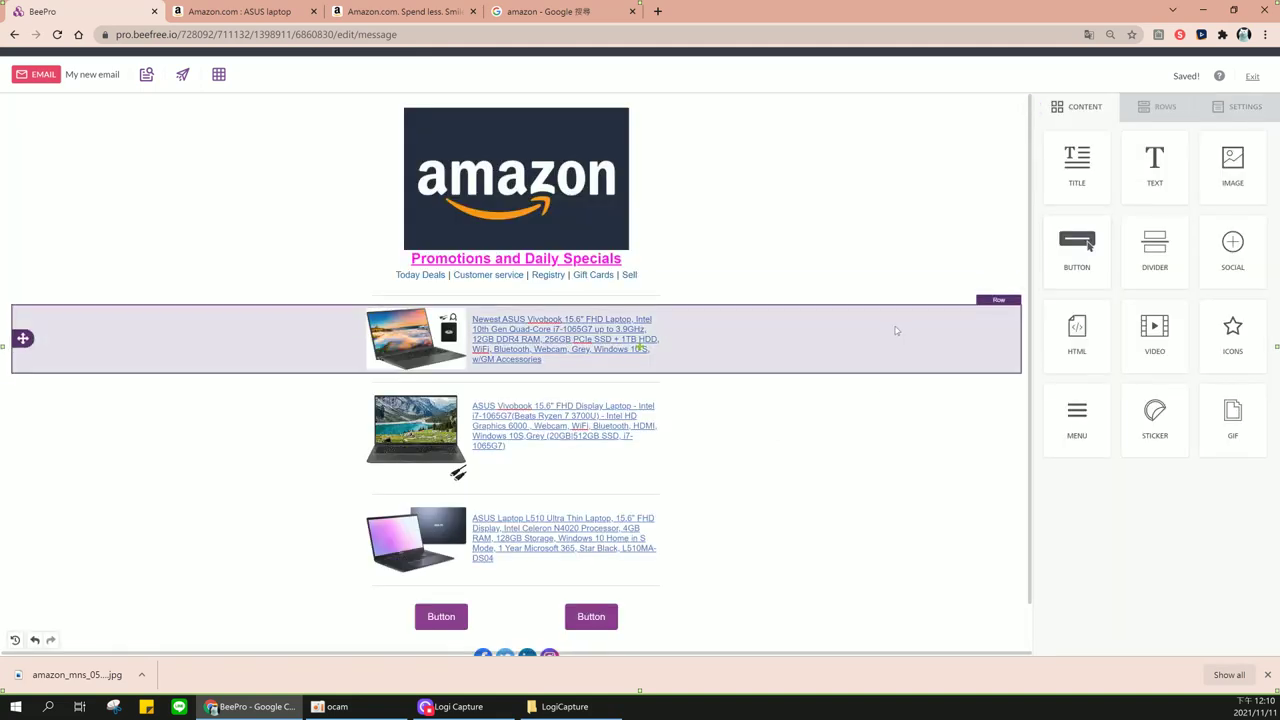
Try a thicker line on the divider between the first and second laptops and return its thickness to 1
left_click_drag(894, 335, 684, 378)
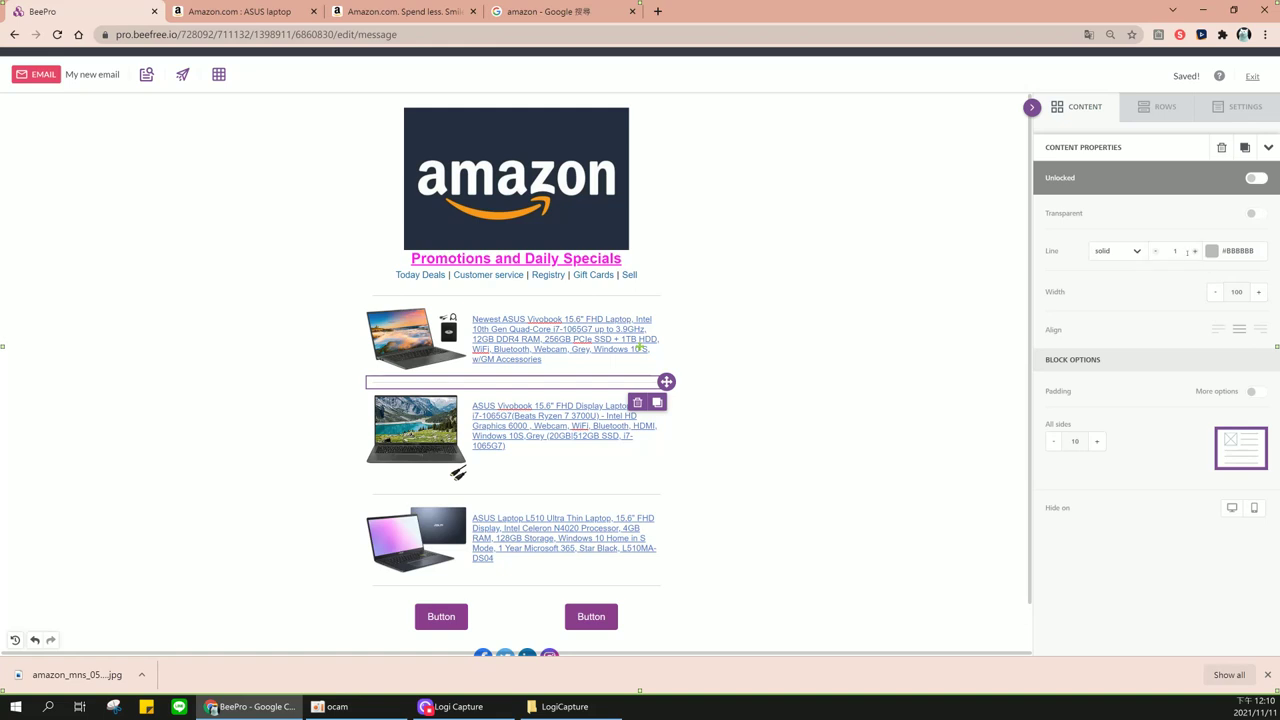
left_click(1196, 252)
left_click(1160, 256)
left_click(1160, 256)
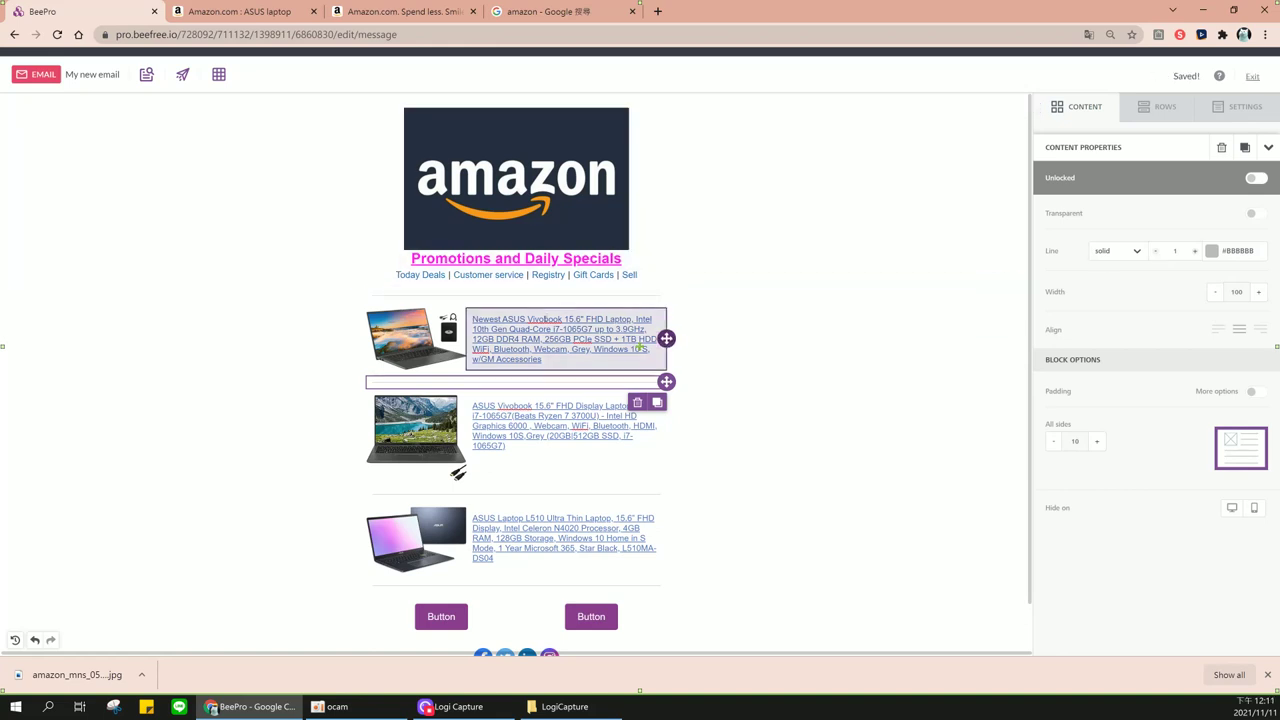
Relabel the two buttons below the laptops as "Login" and "Sign up"
scroll(520, 440, "down", 2)
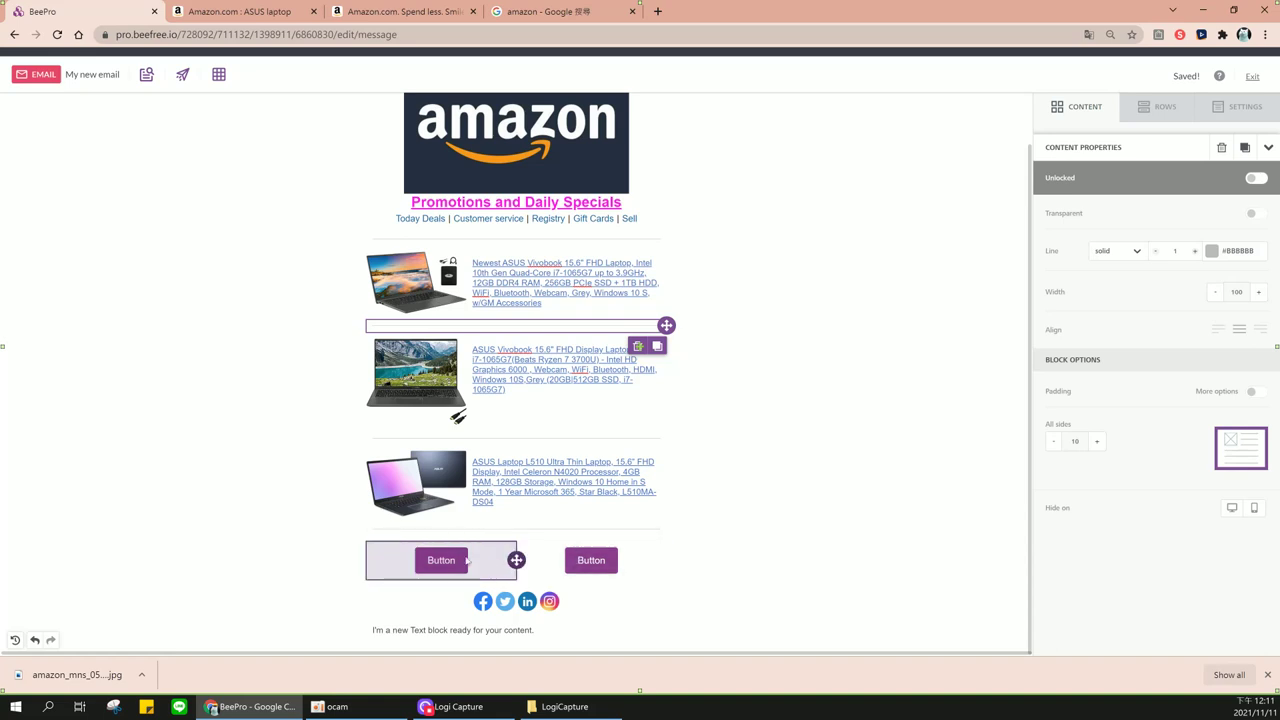
double_click(441, 560)
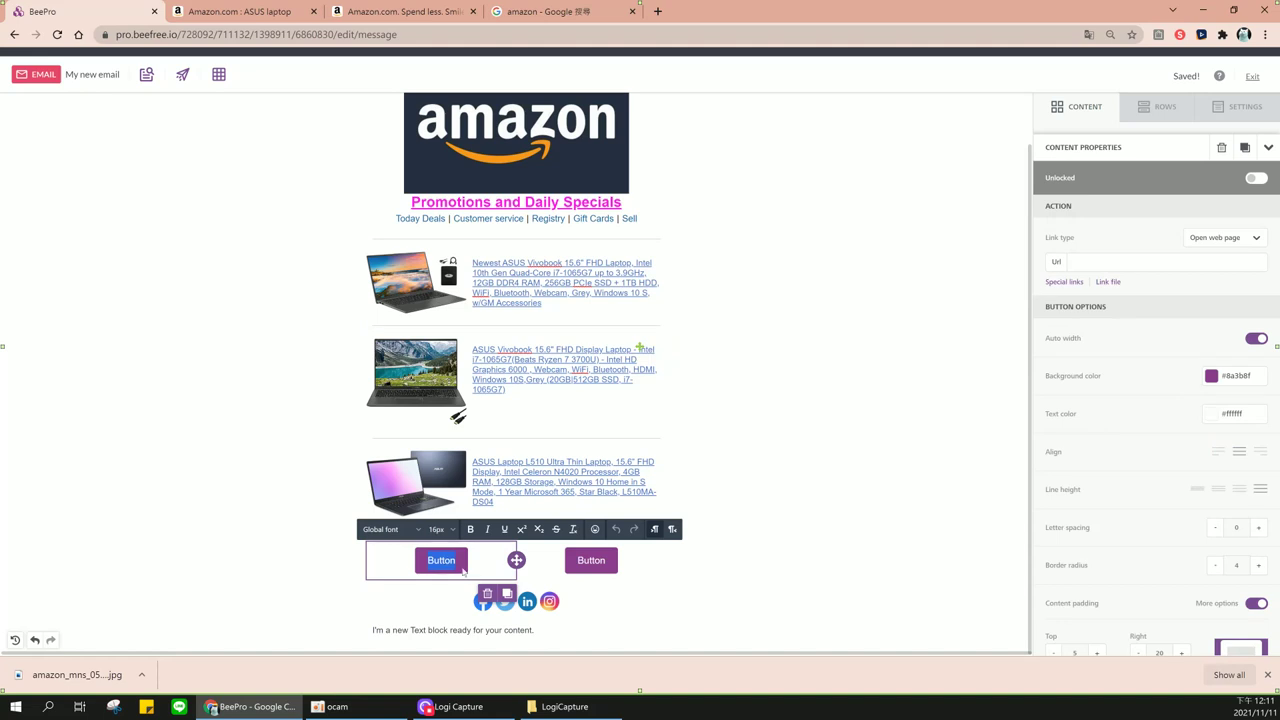
type("프리")
key("BackSpace")
key("BackSpace")
type("Login")
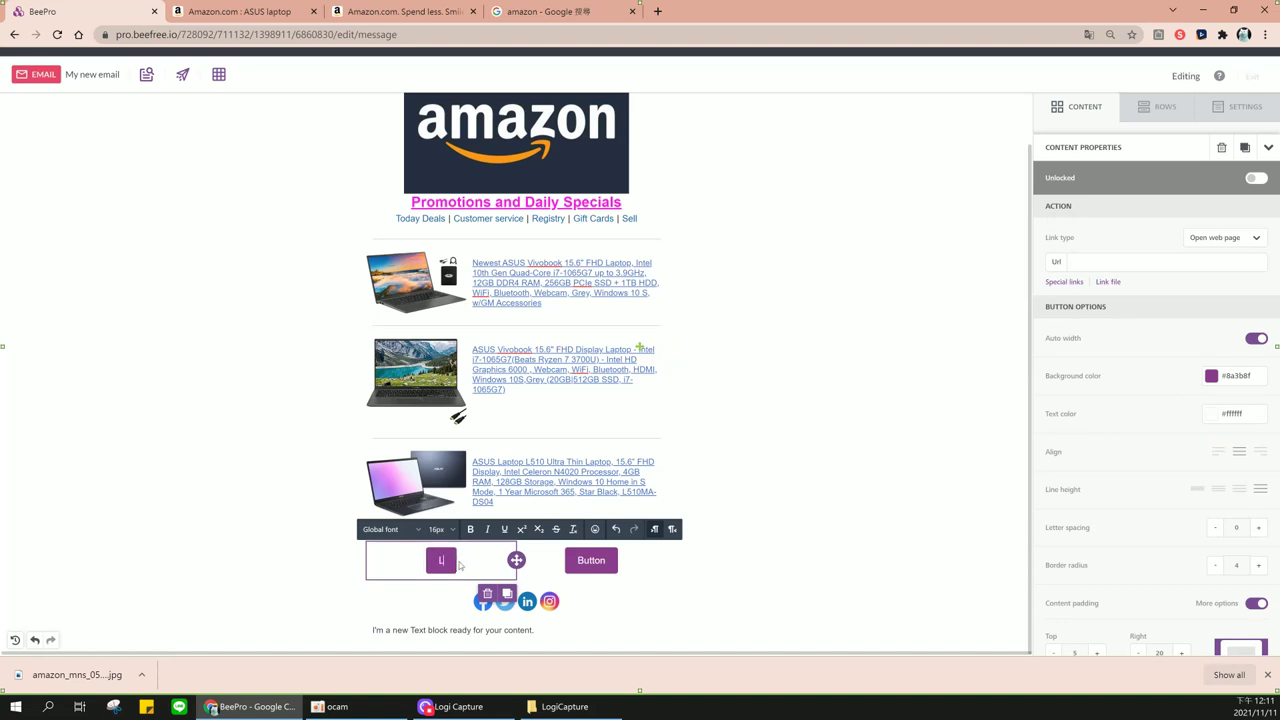
double_click(578, 572)
type("Sign")
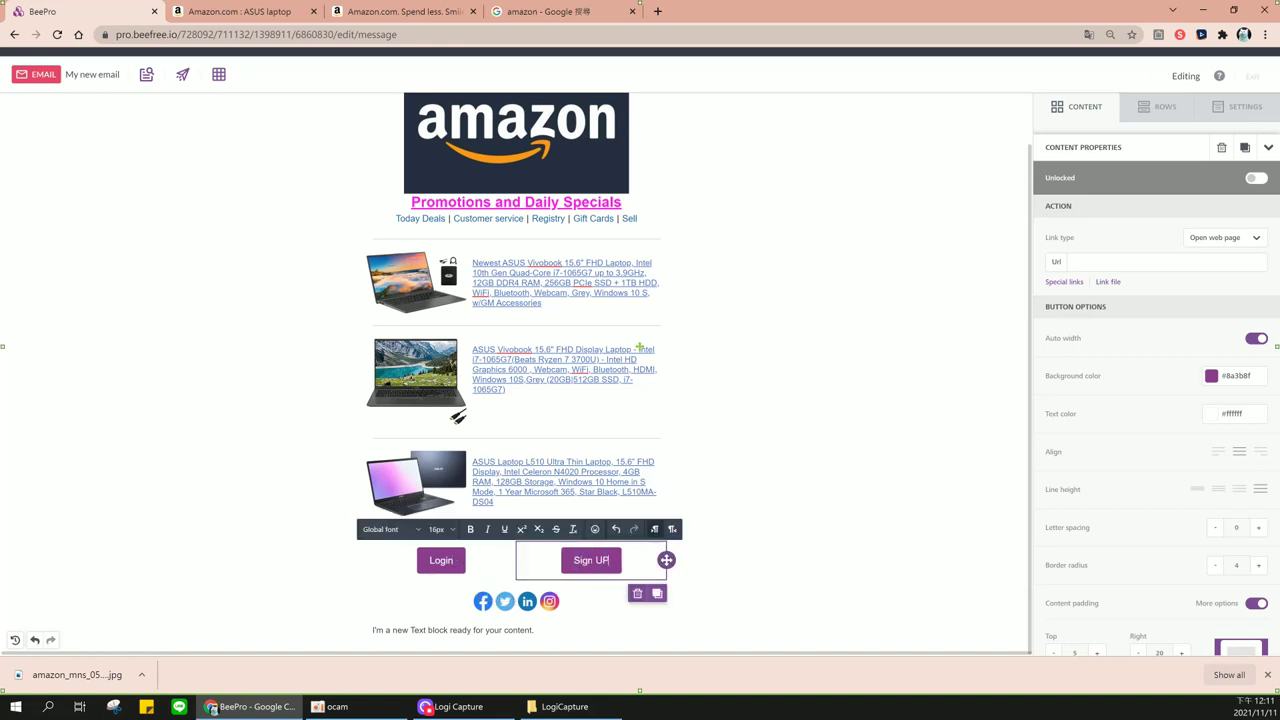
type(" up")
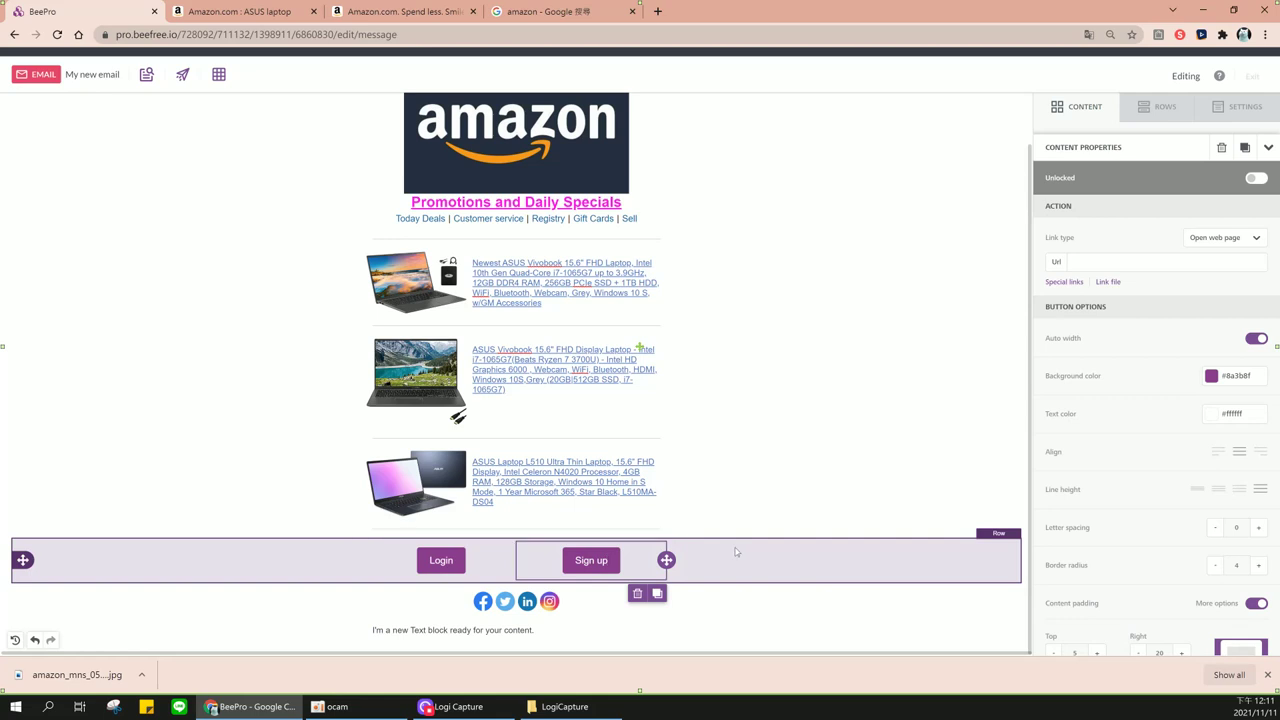
left_click(734, 545)
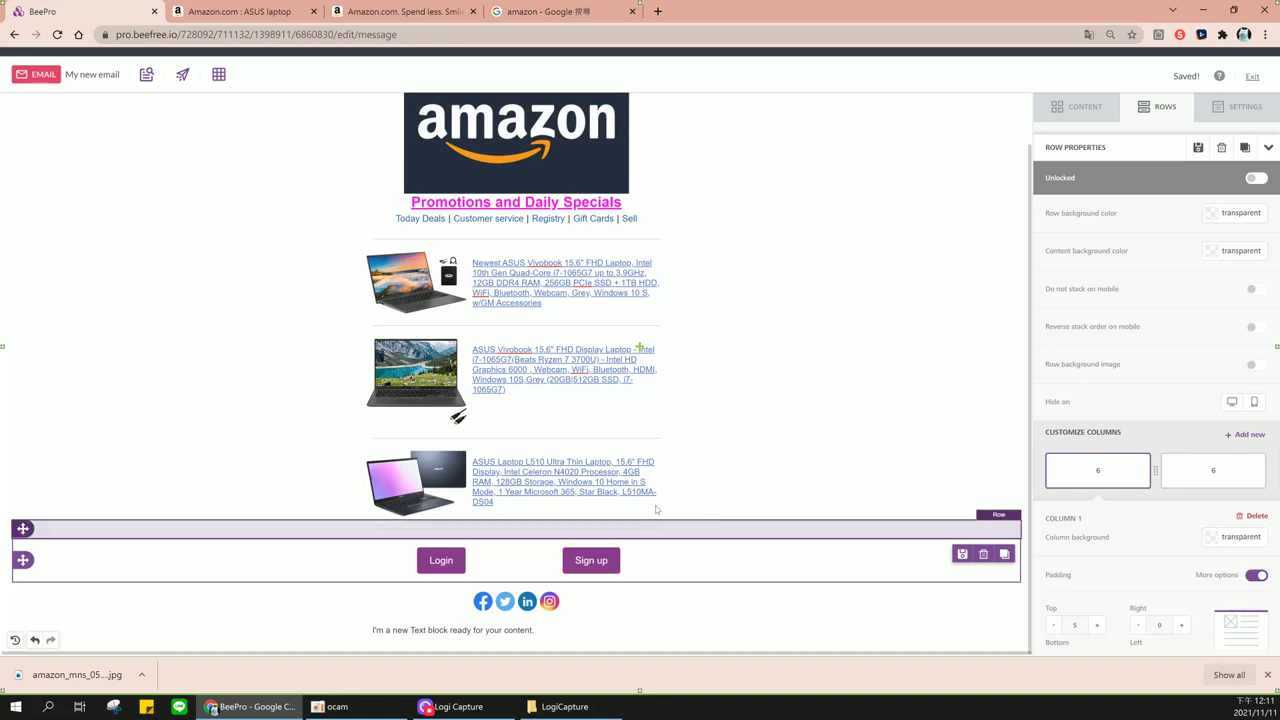
Copy the address of Amazon's Sign in link from the account flyout and set it as the Login button's URL
left_click(225, 9)
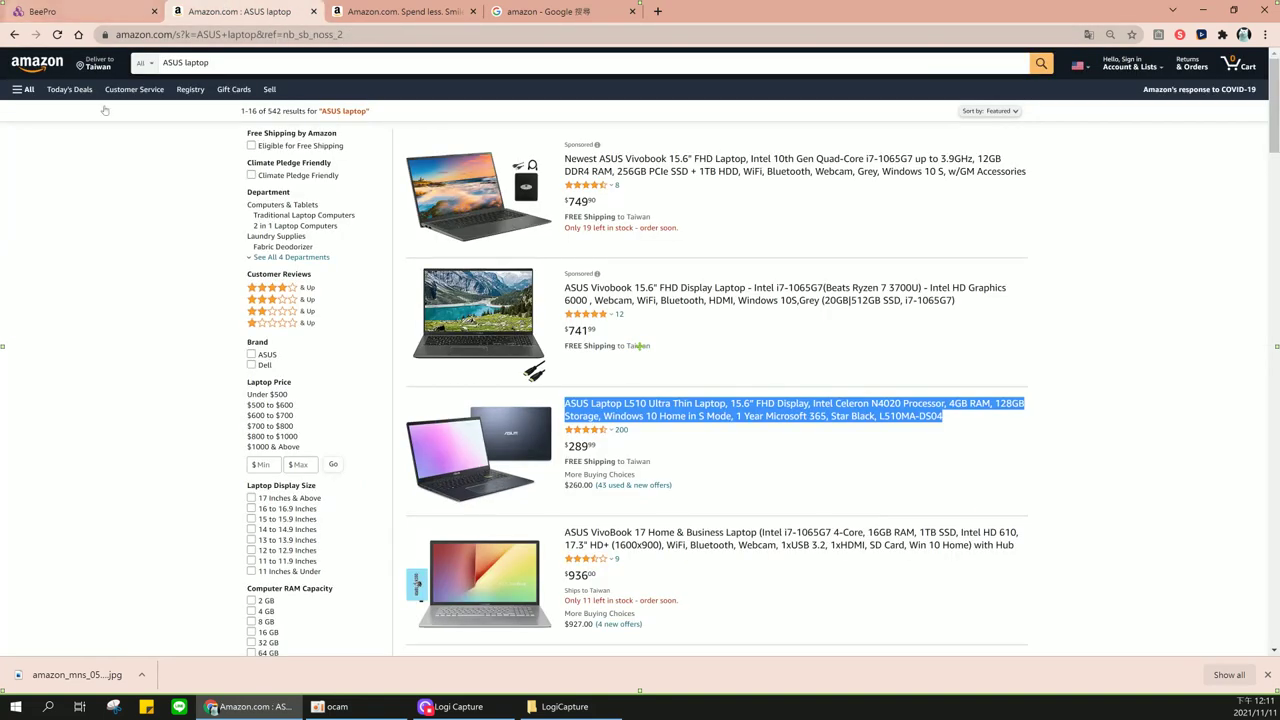
mouse_move(1126, 68)
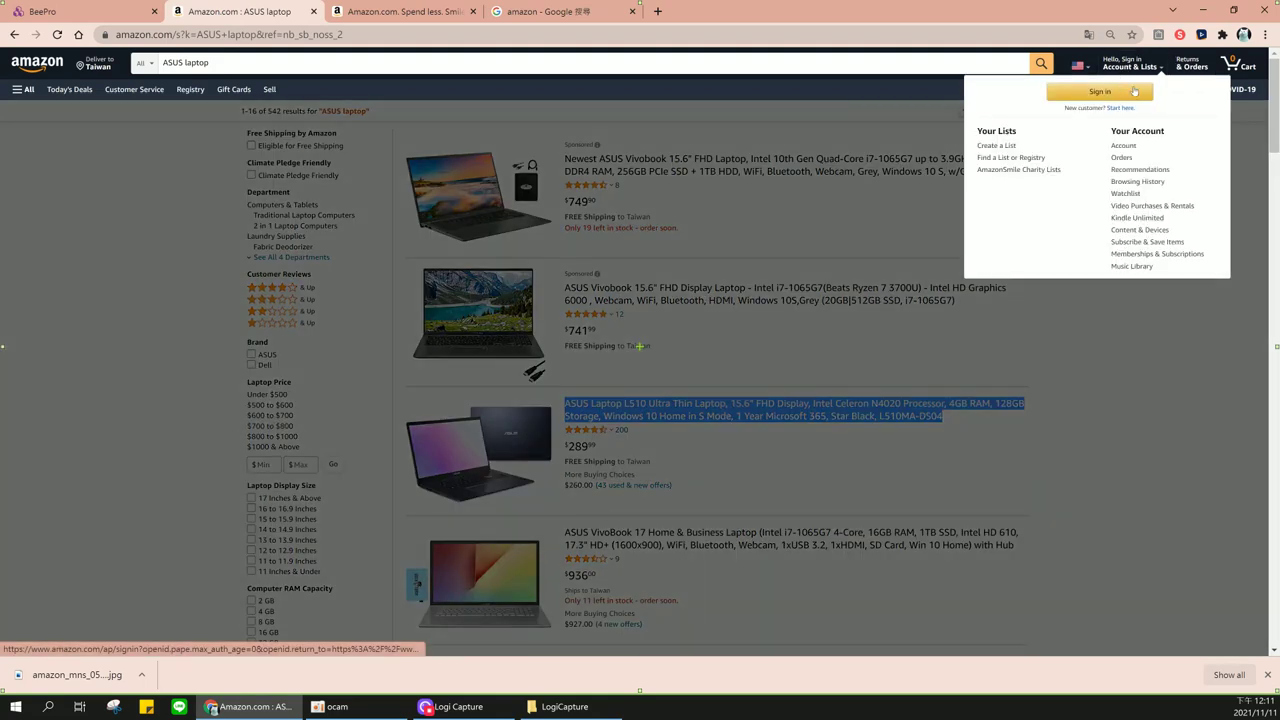
right_click(1112, 94)
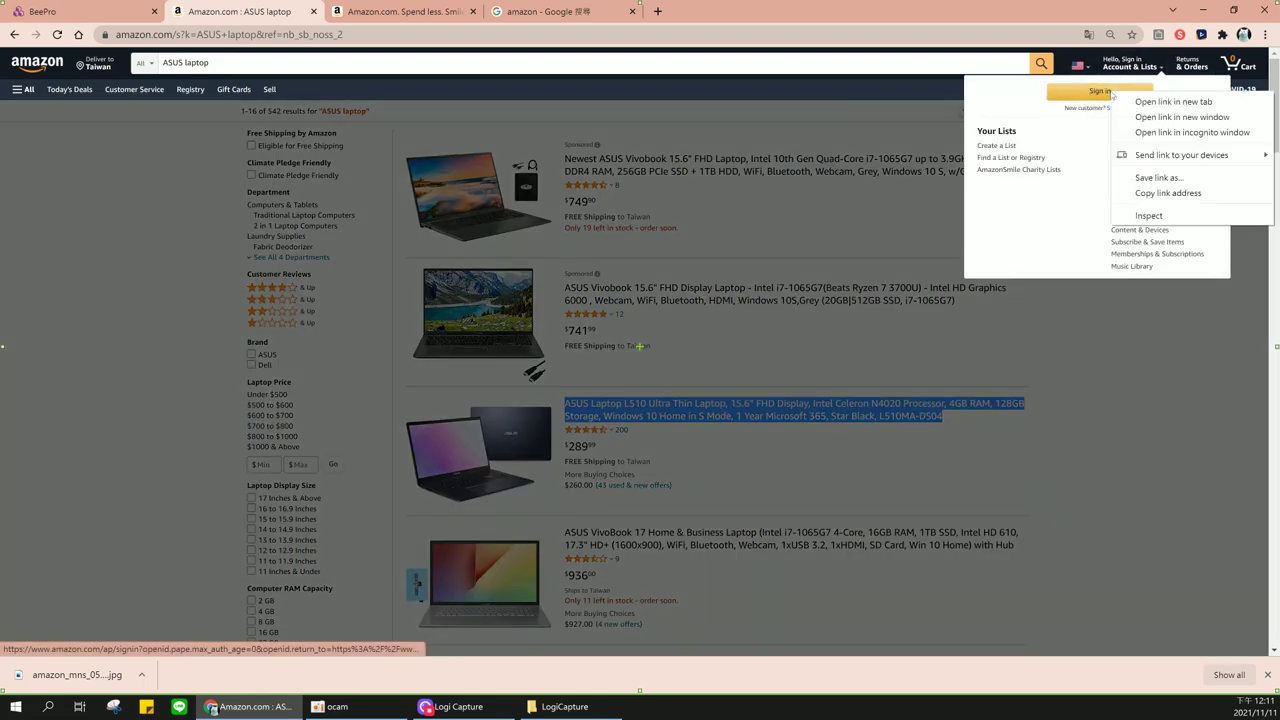
left_click(1168, 194)
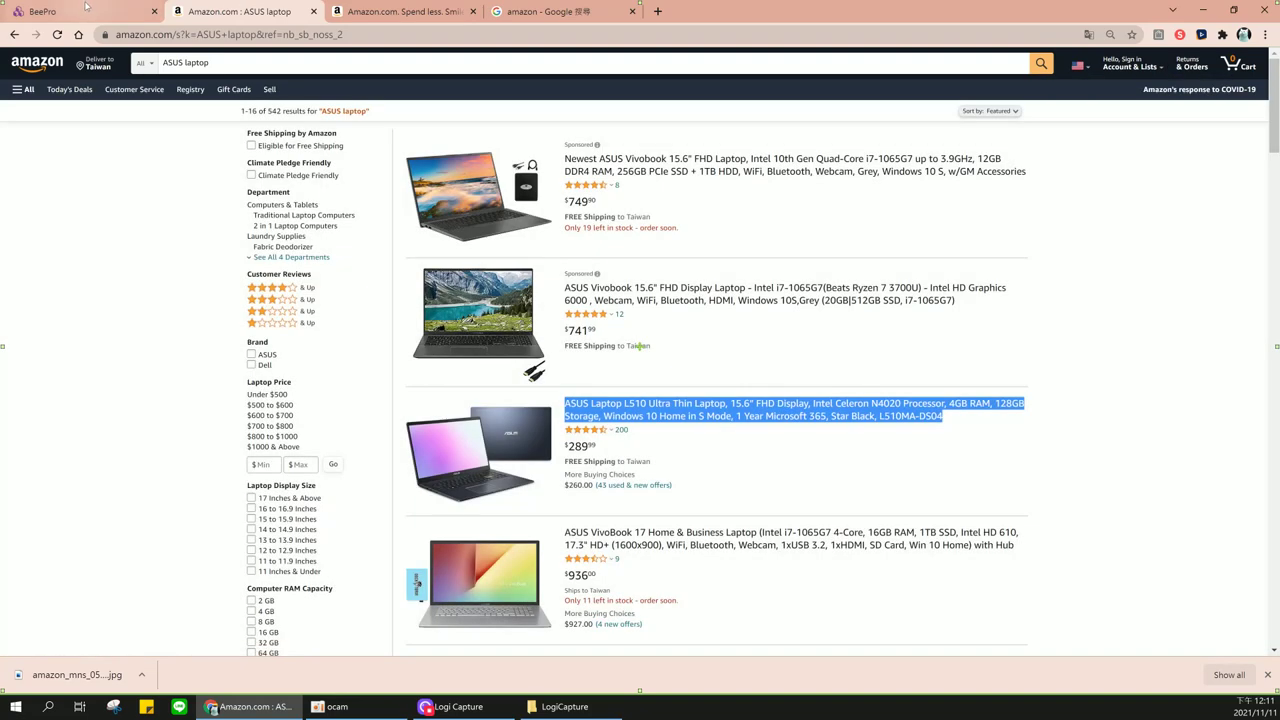
left_click(87, 7)
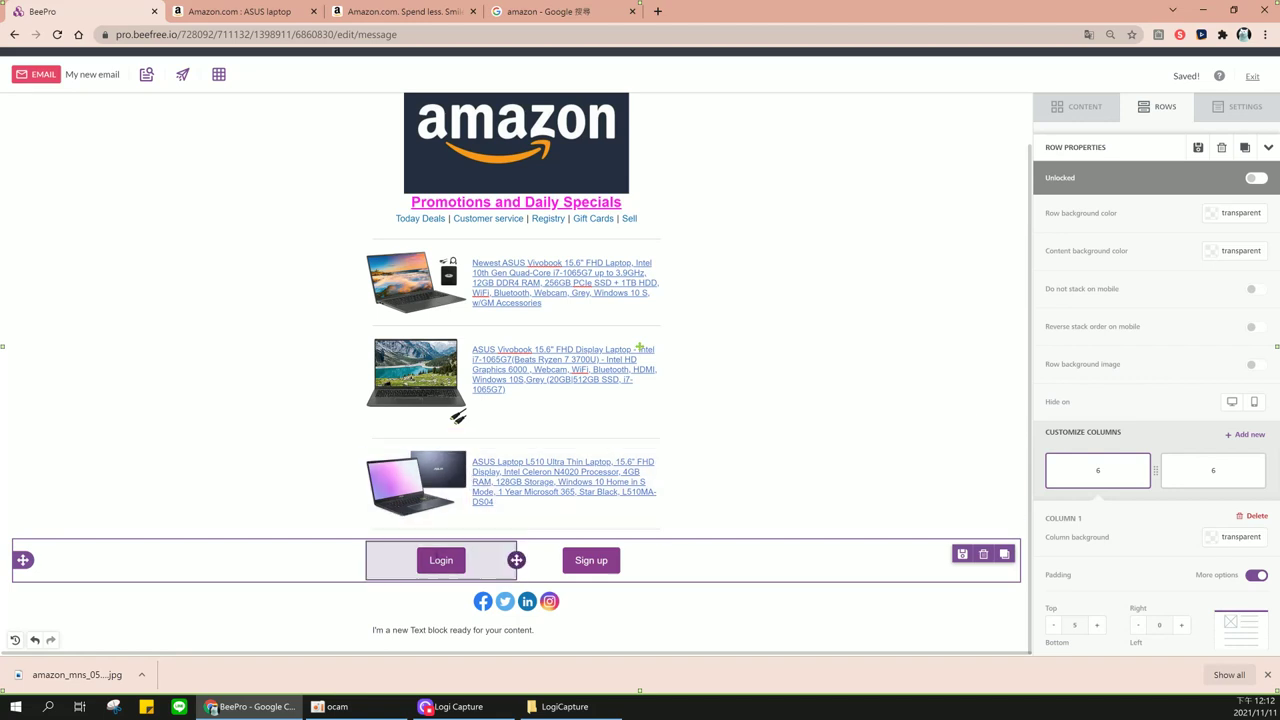
left_click(437, 560)
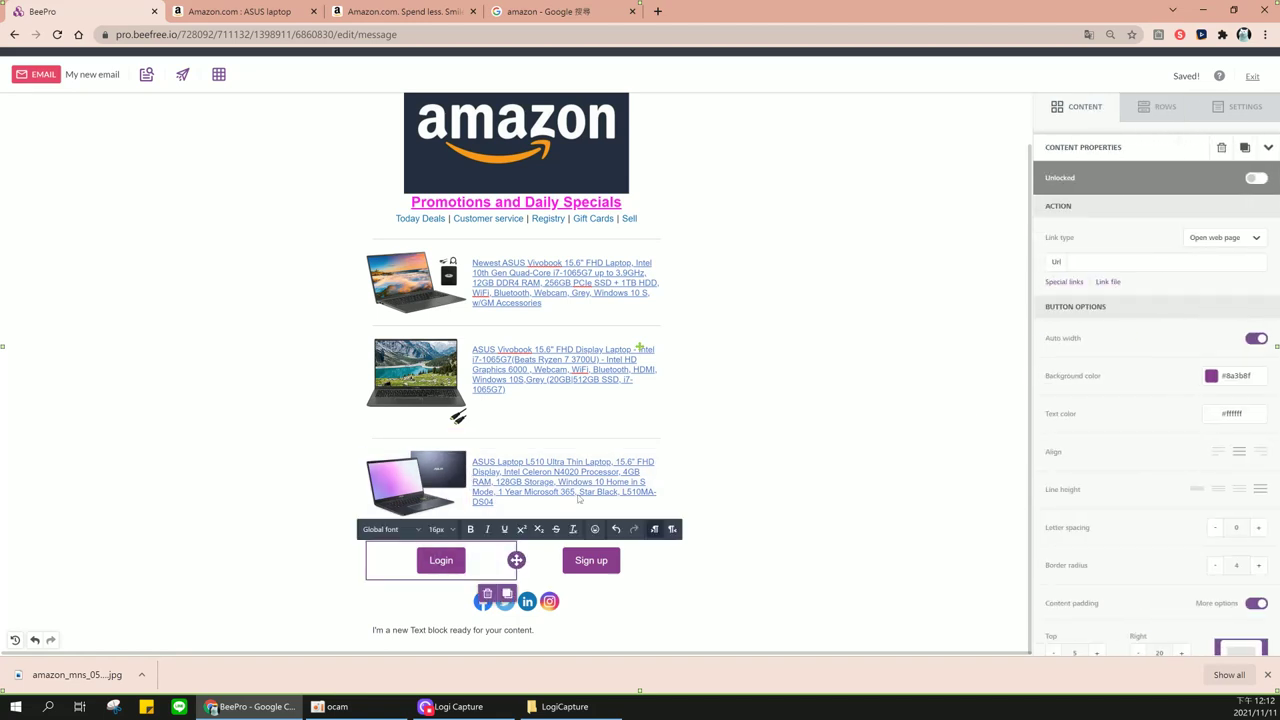
right_click(1090, 264)
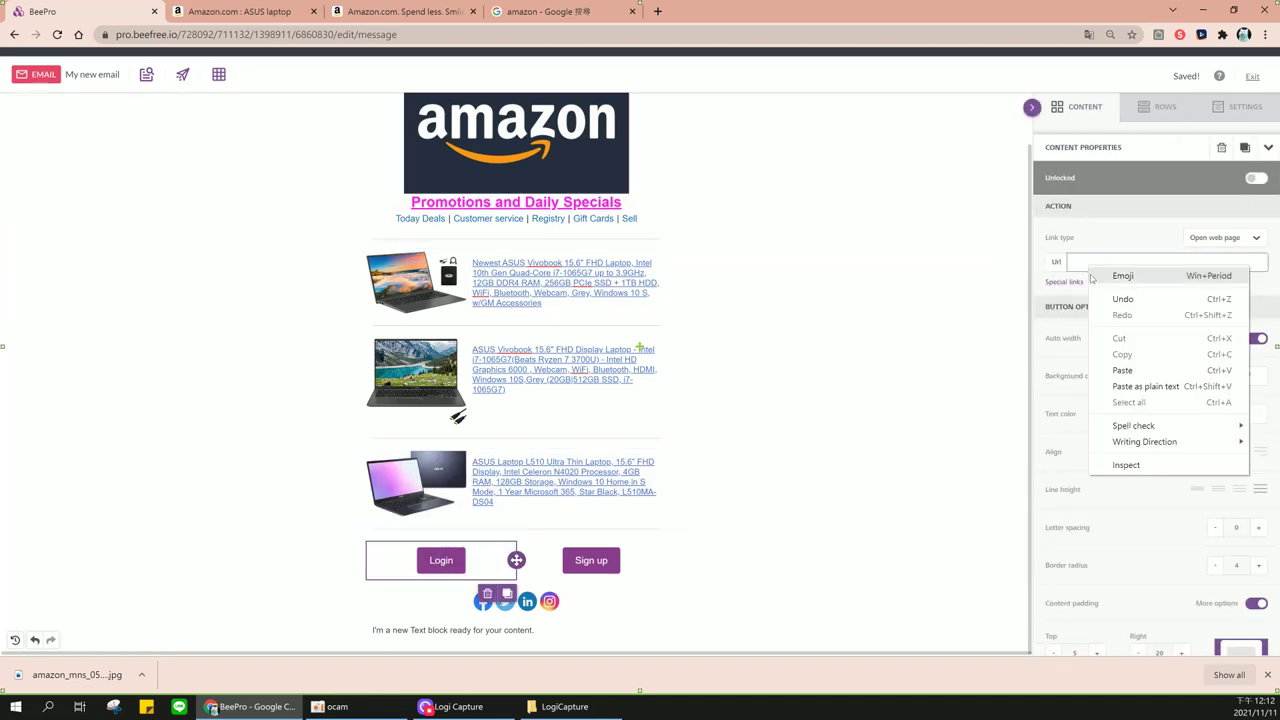
left_click(1148, 370)
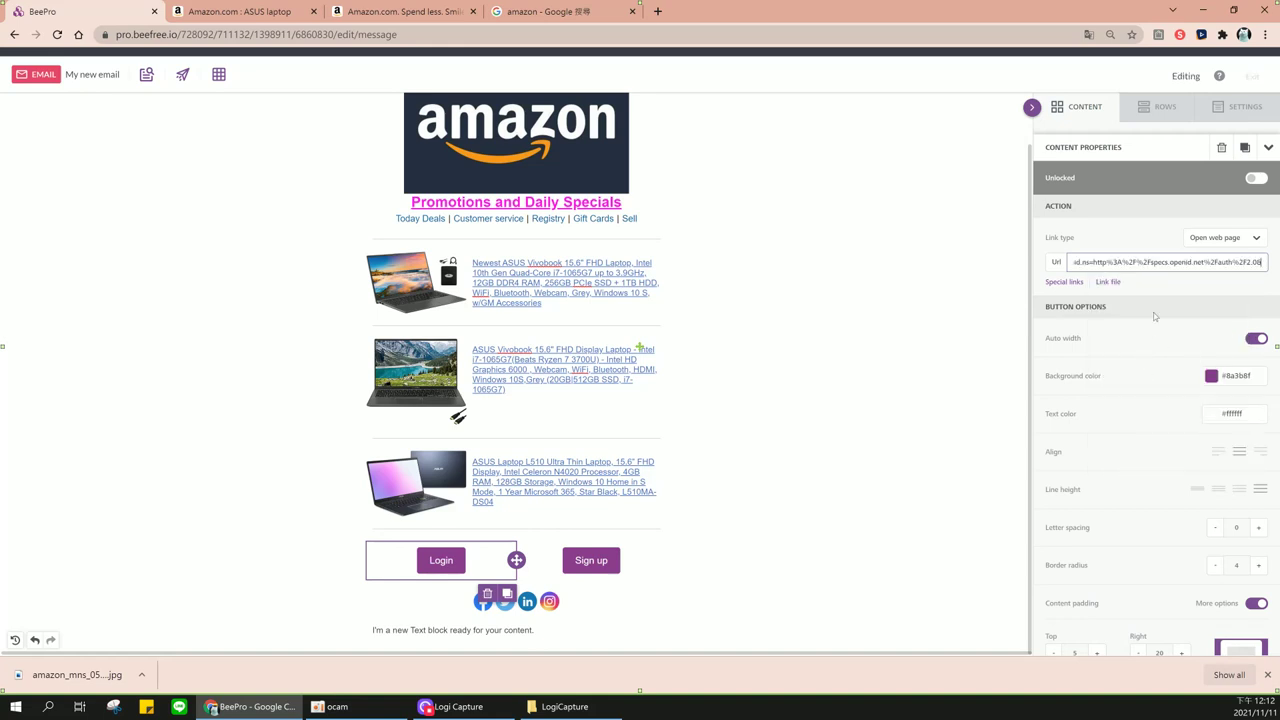
left_click(1162, 287)
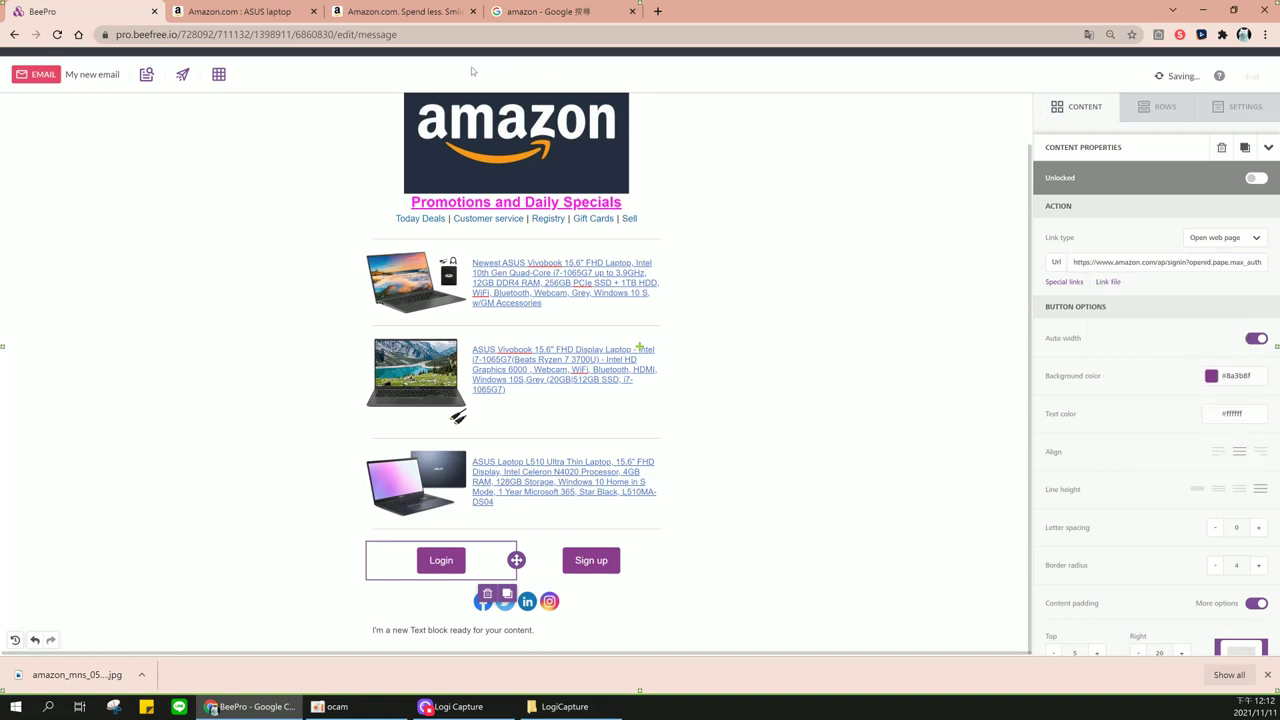
Copy the address of Amazon's new-customer "Start here" link and set it as the Sign up button's URL
left_click(289, 11)
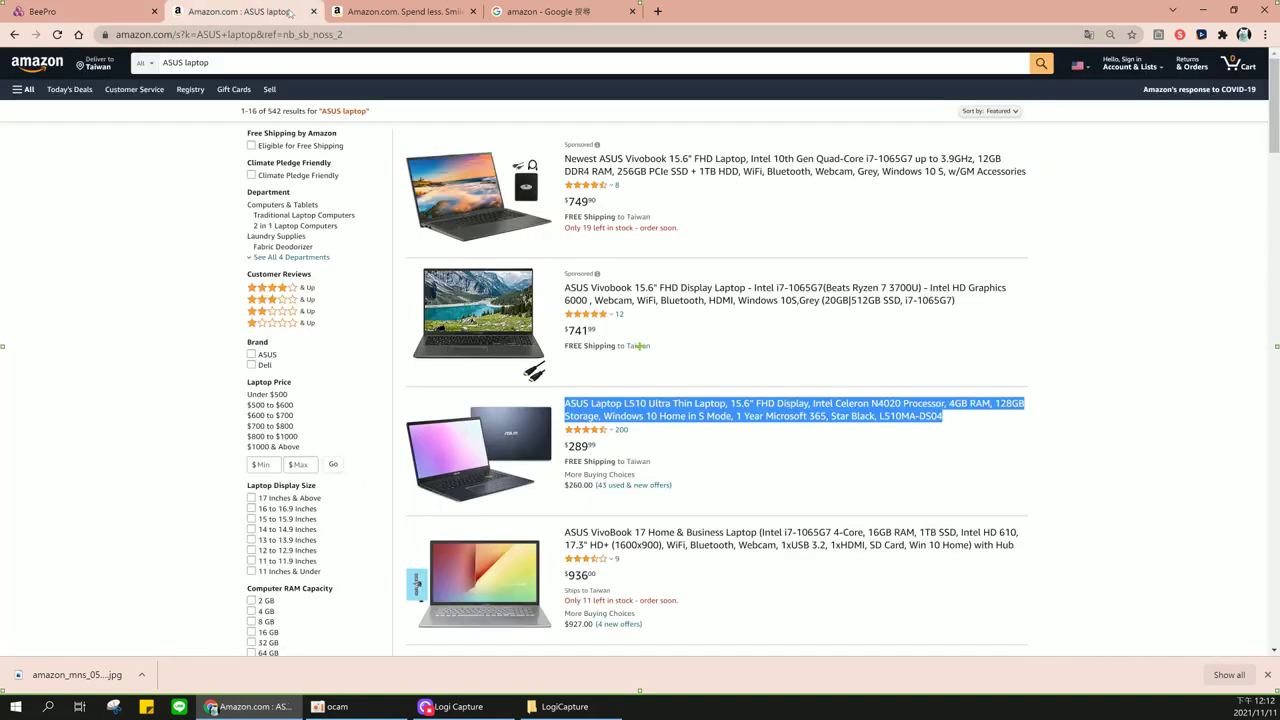
mouse_move(1132, 62)
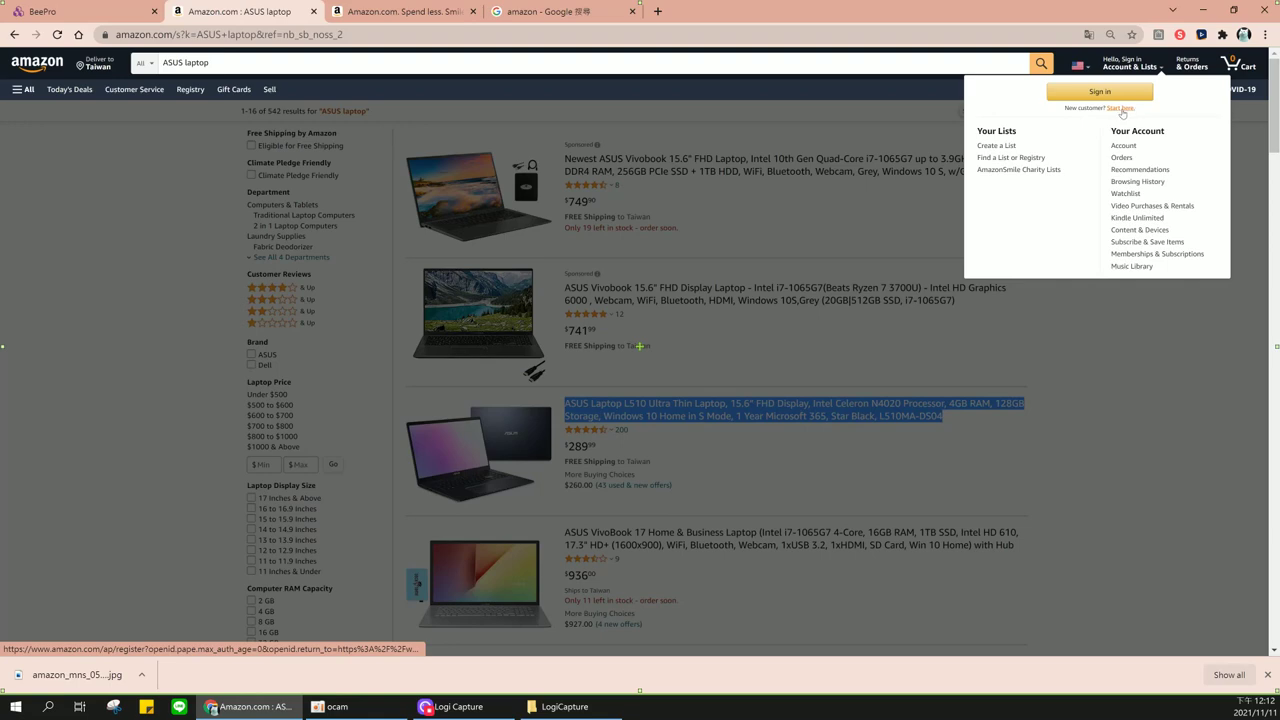
right_click(1121, 112)
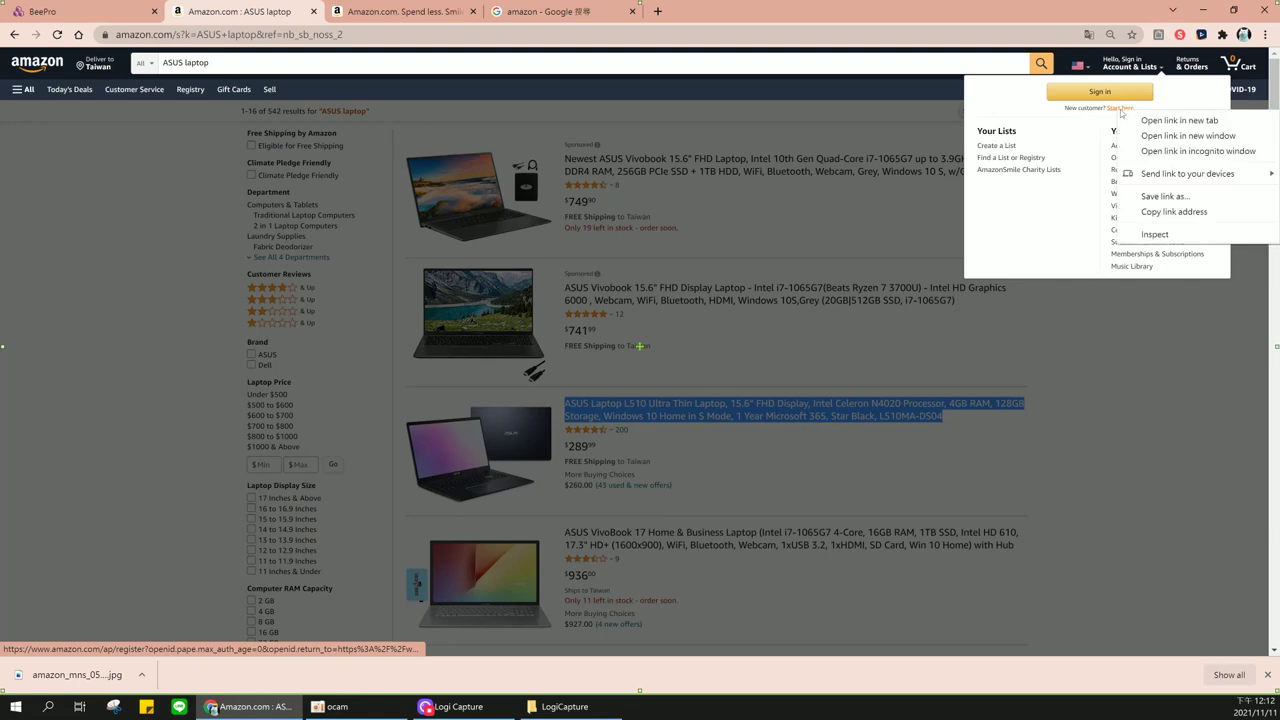
left_click(1173, 212)
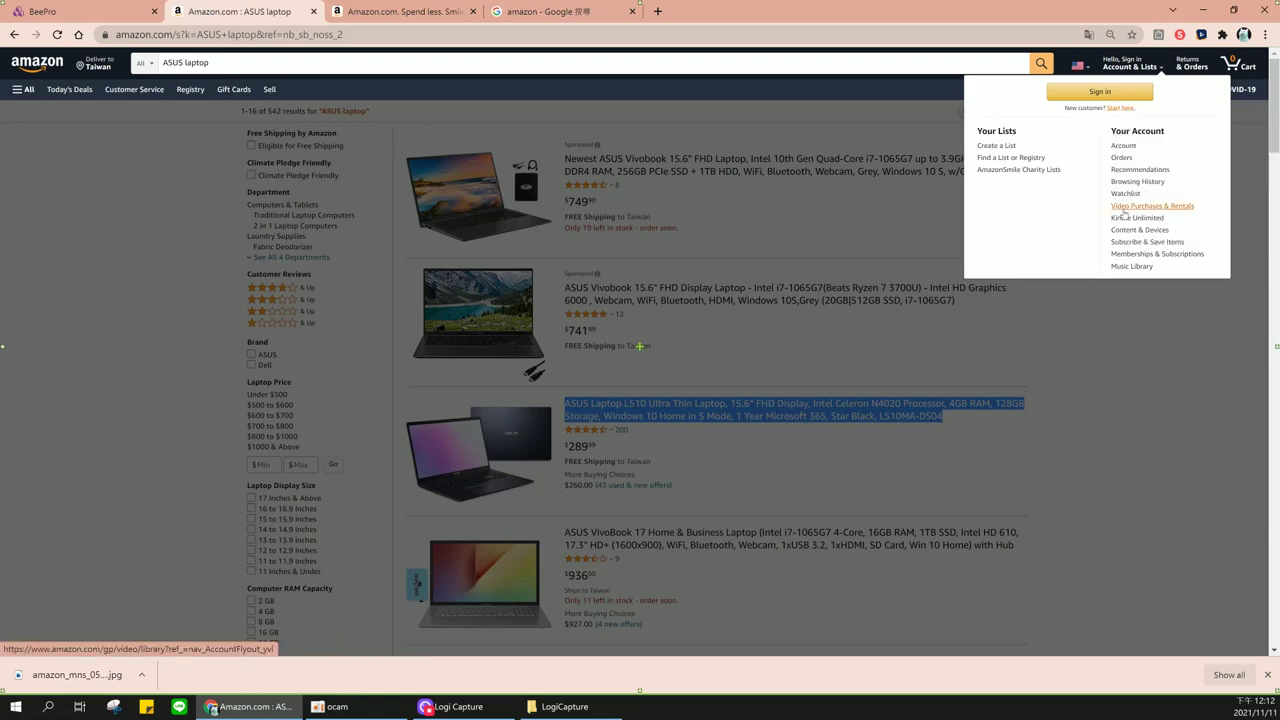
left_click(42, 11)
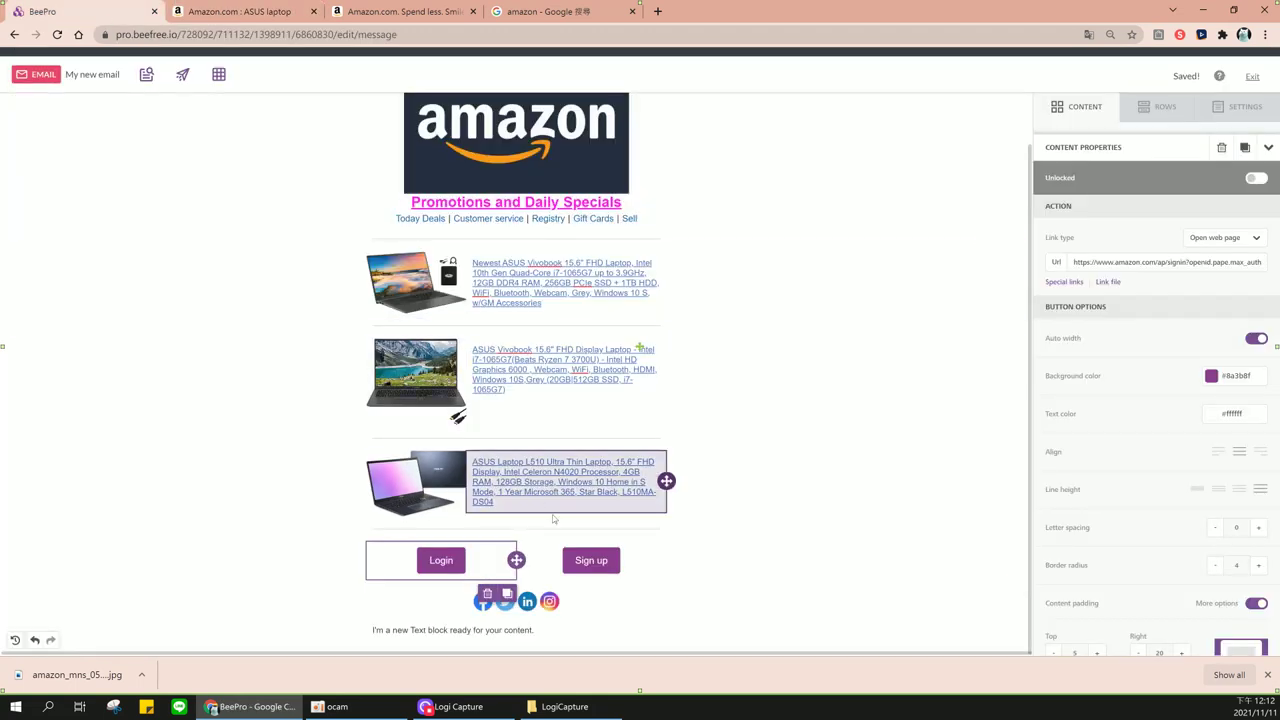
left_click(590, 561)
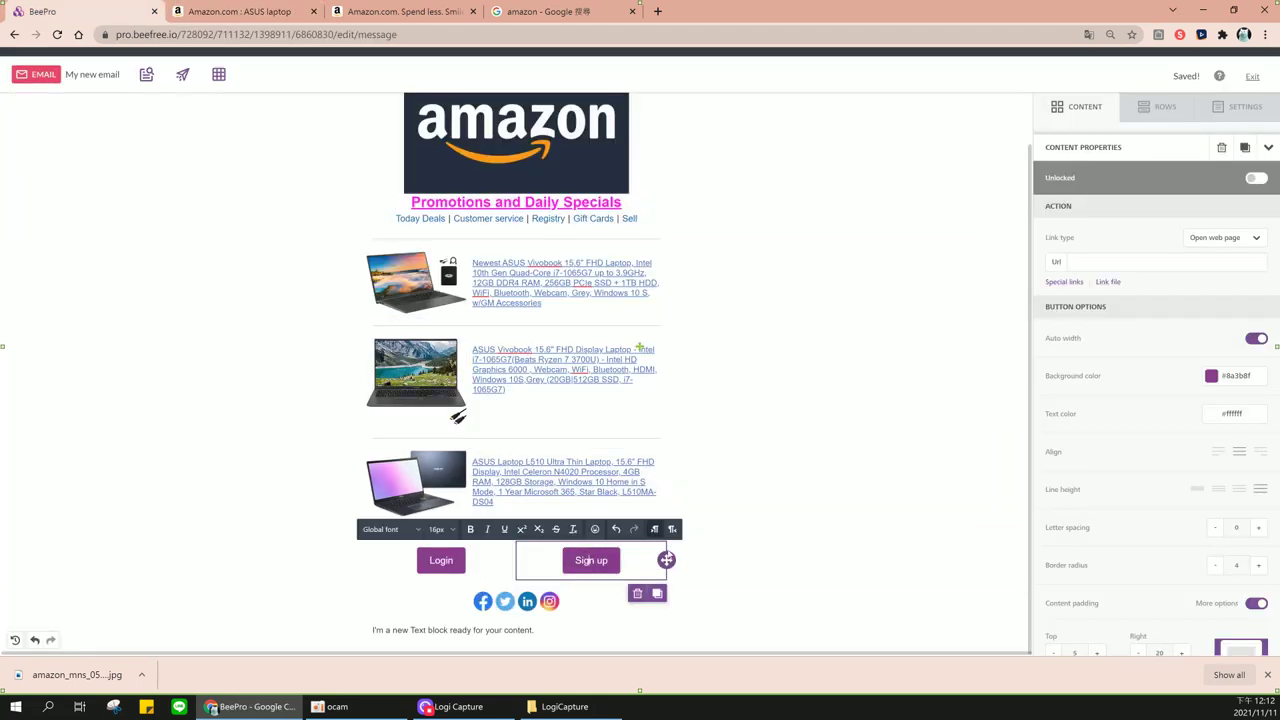
left_click(1079, 262)
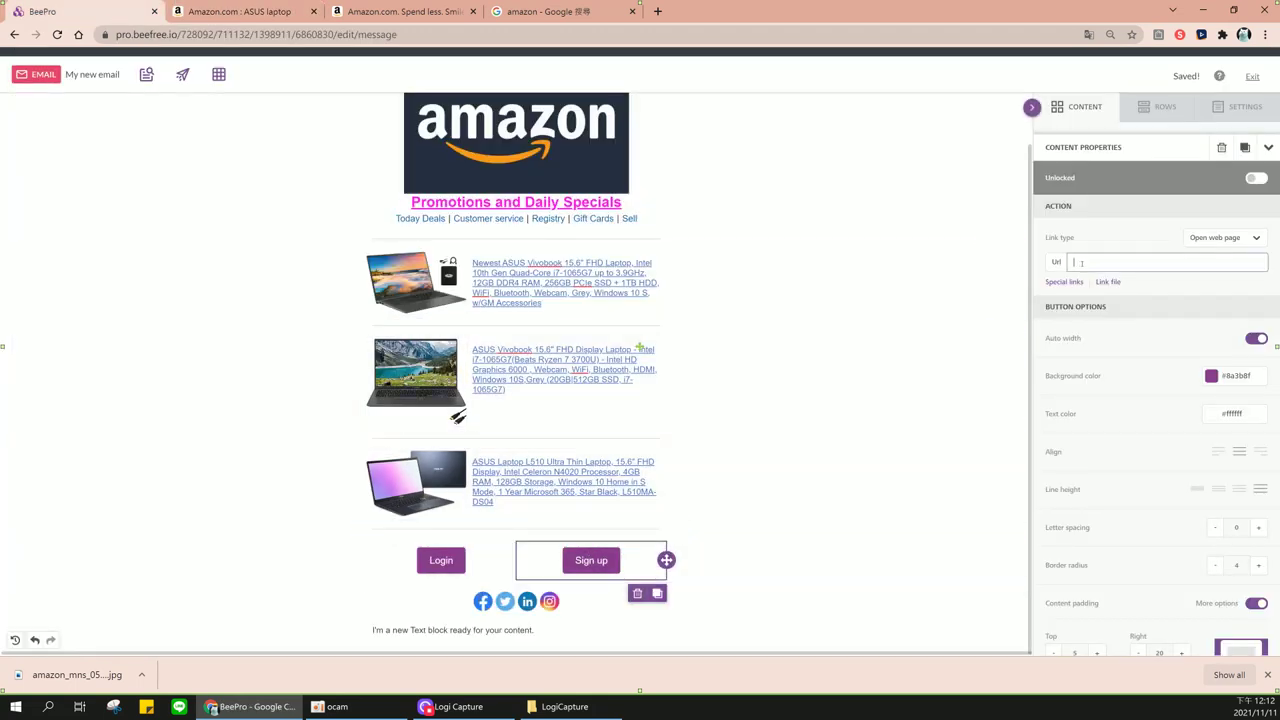
key("ctrl+v")
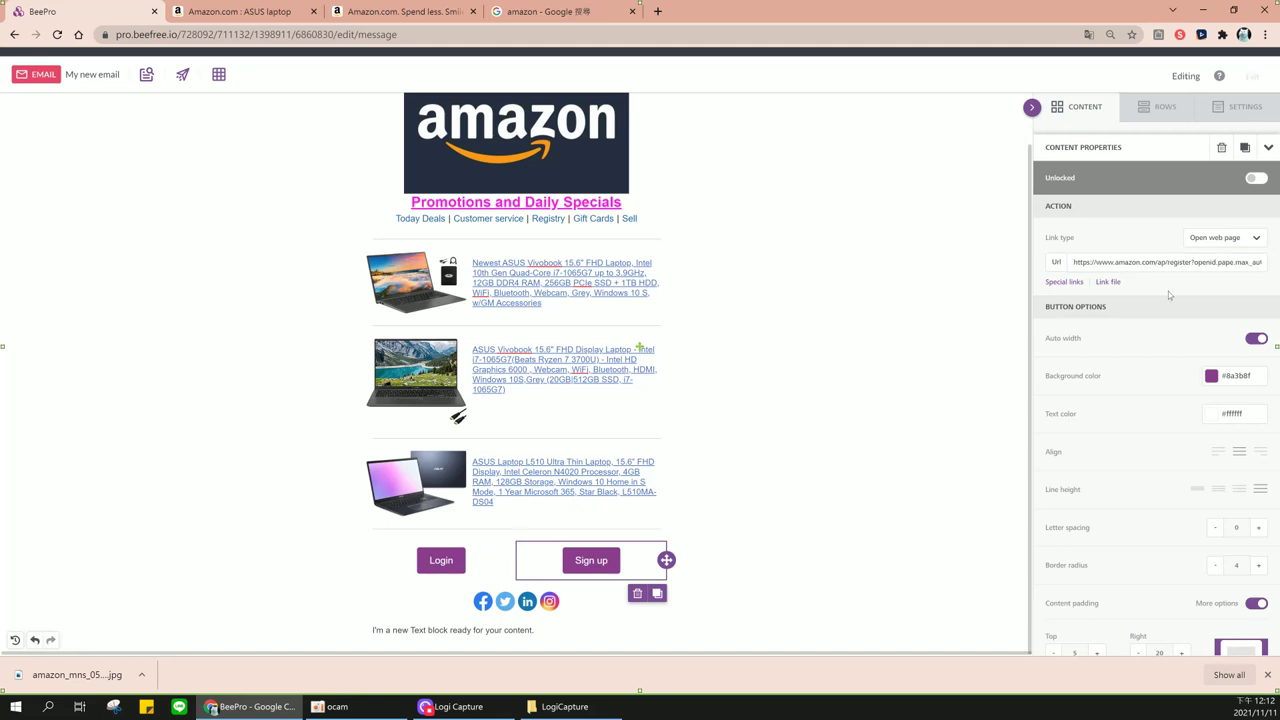
left_click(593, 560)
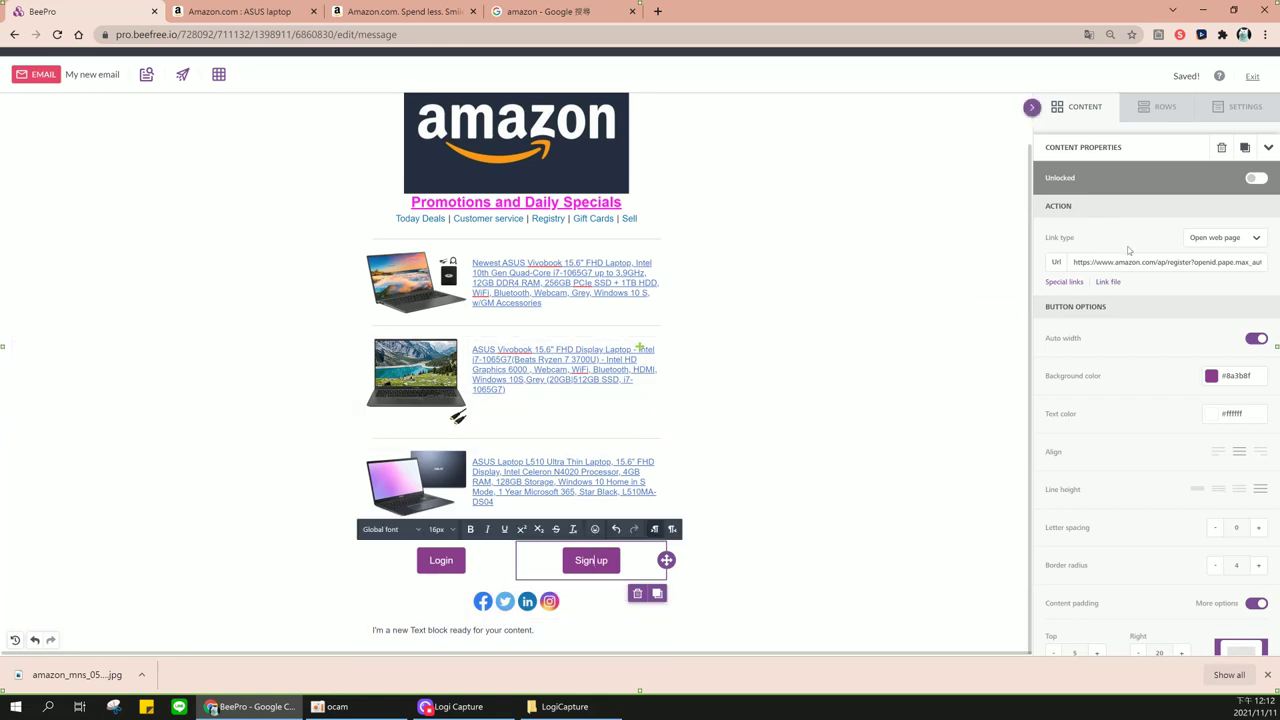
Set the Login button's text size to 20px
left_click(446, 560)
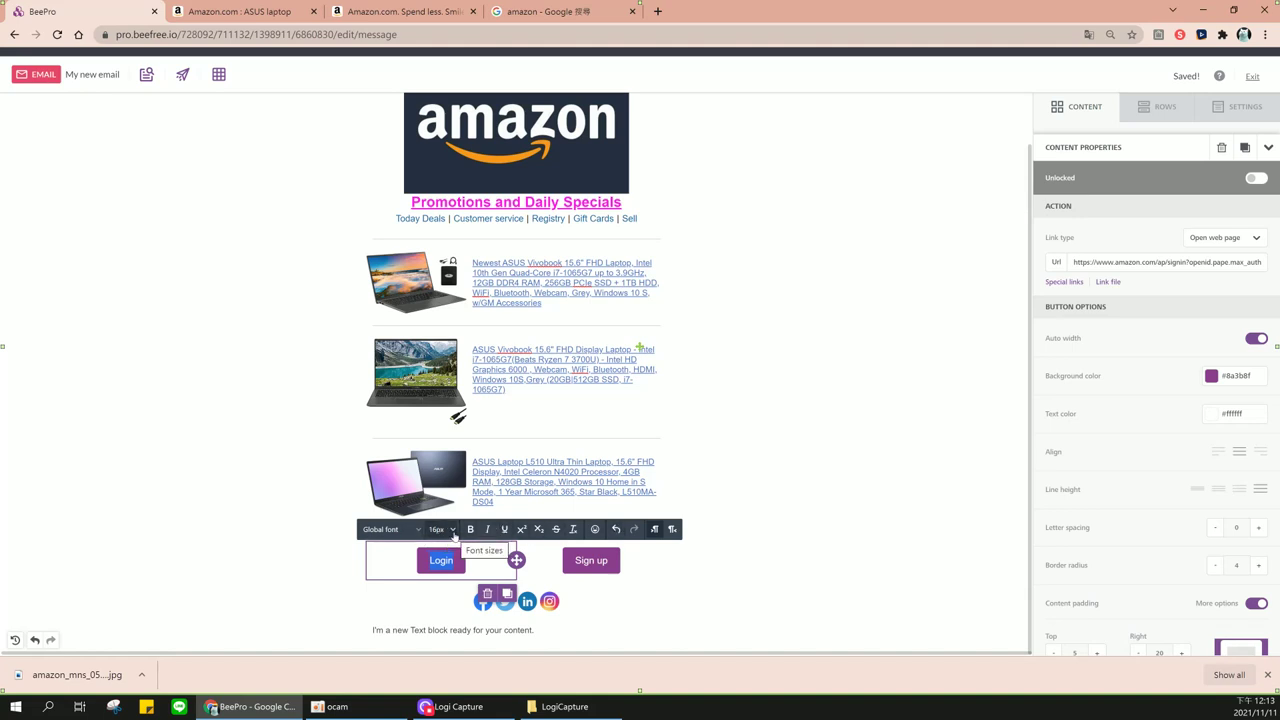
left_click(452, 530)
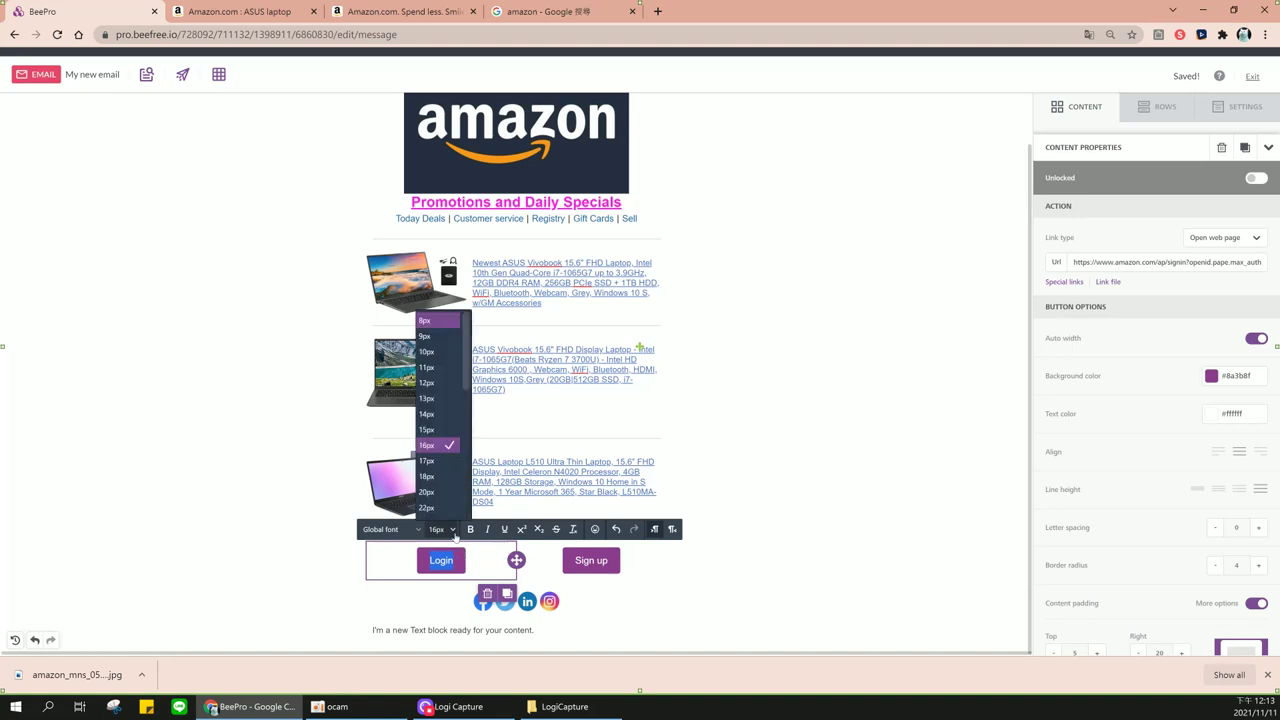
scroll(442, 487, "down", 1)
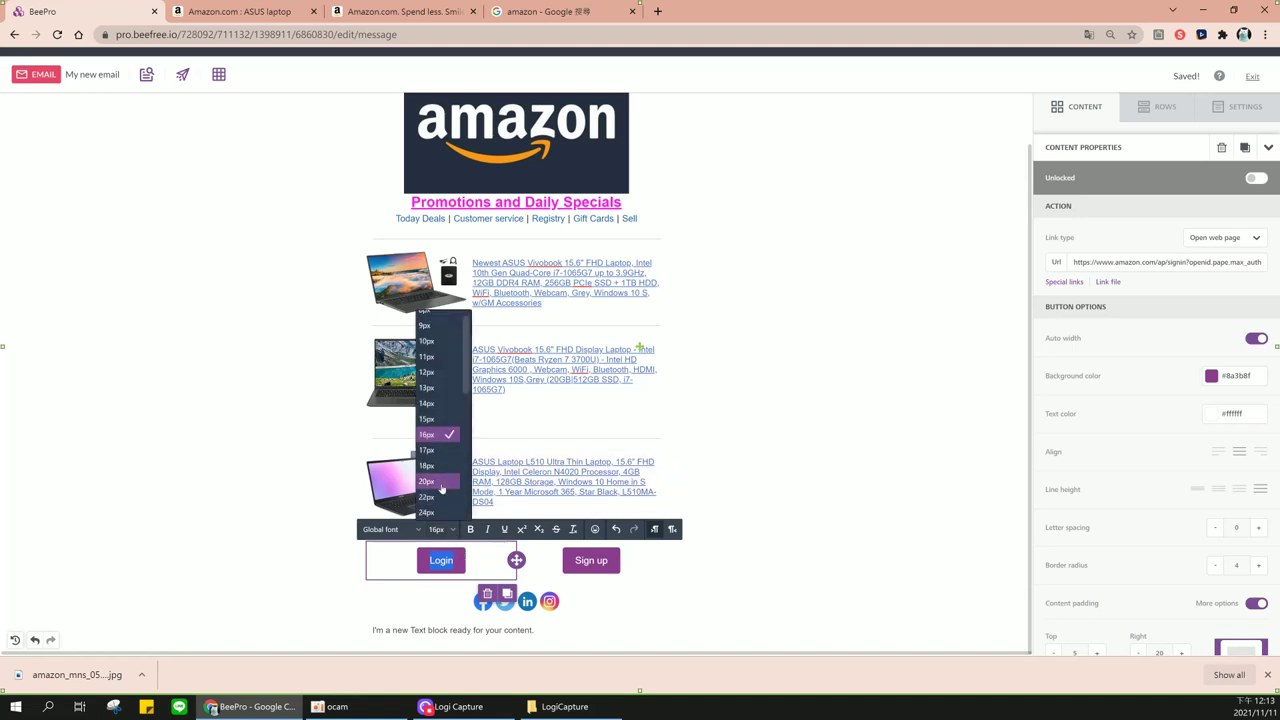
left_click(442, 482)
Set the Sign up button's text size to 20px and make the labels of both buttons bold
left_click(612, 562)
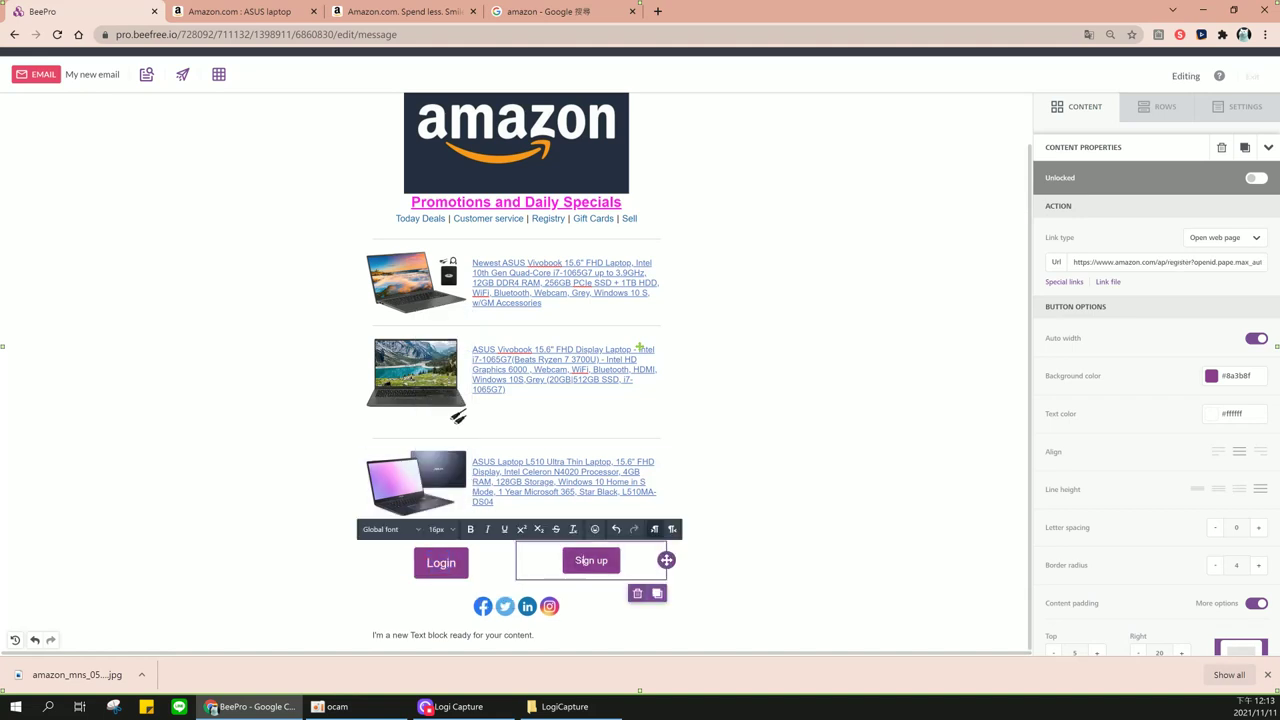
left_click_drag(618, 563, 524, 550)
left_click(452, 531)
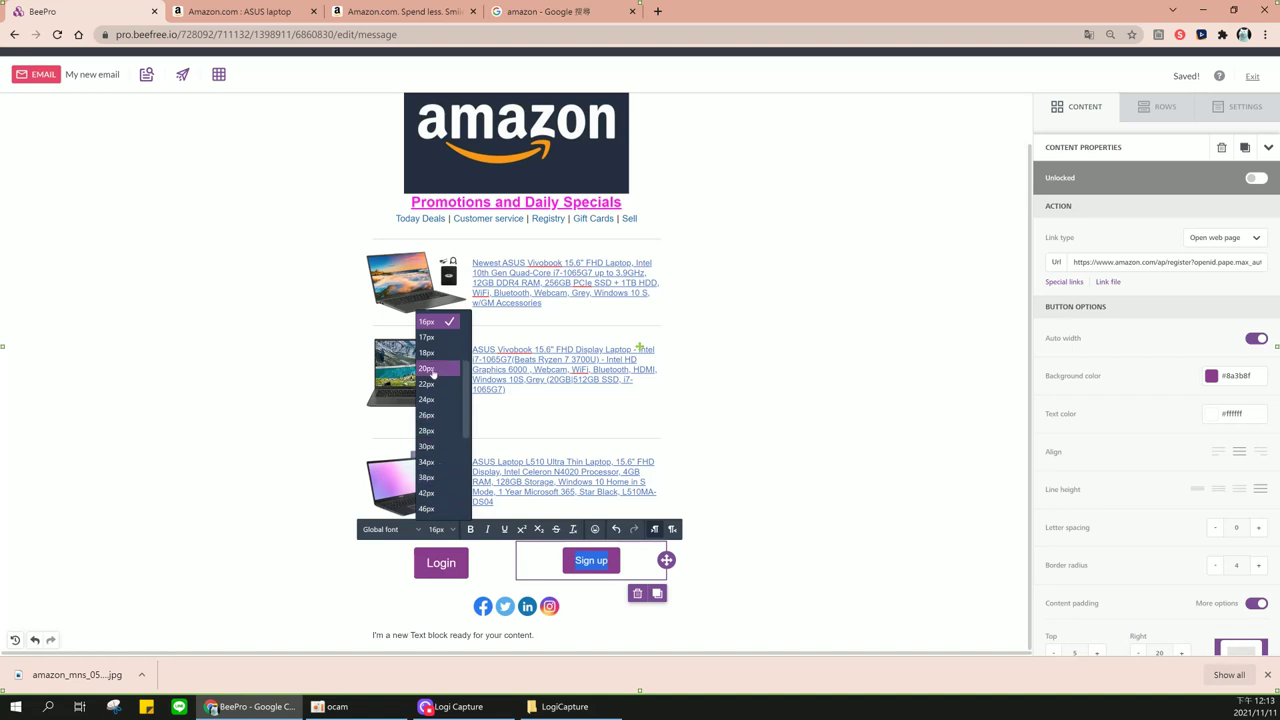
left_click(433, 370)
left_click(441, 563)
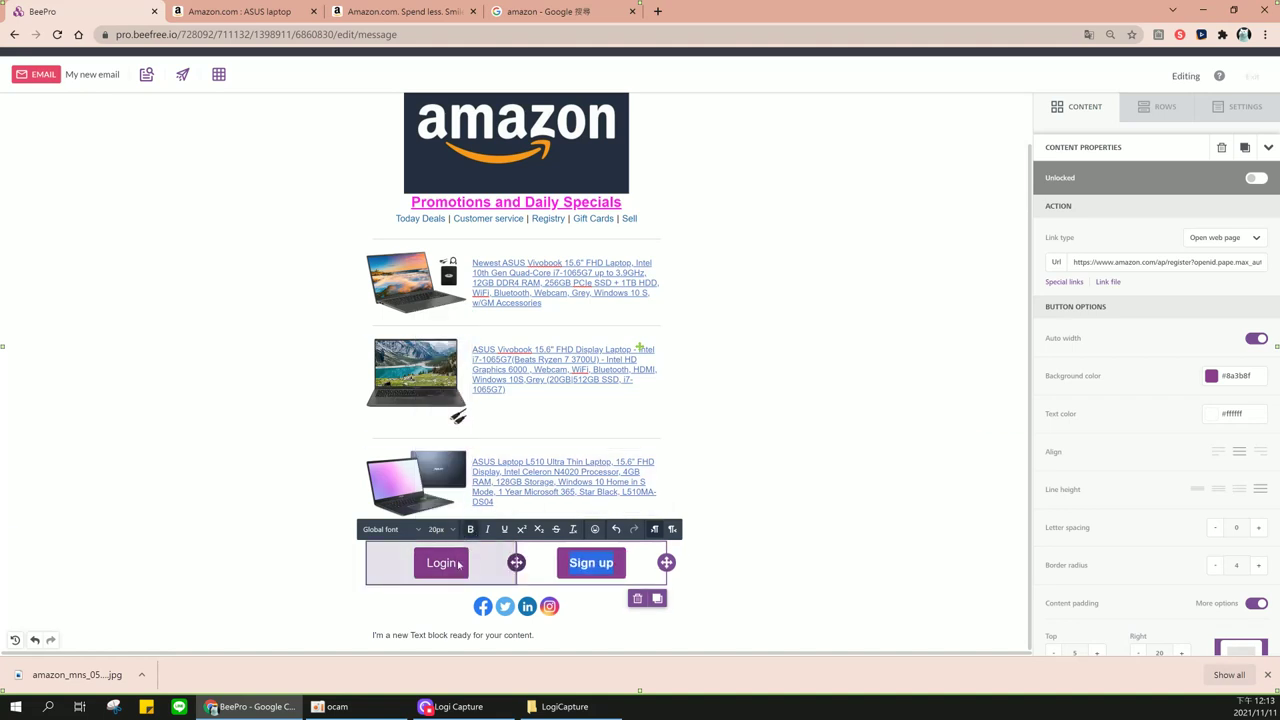
double_click(441, 563)
left_click(471, 531)
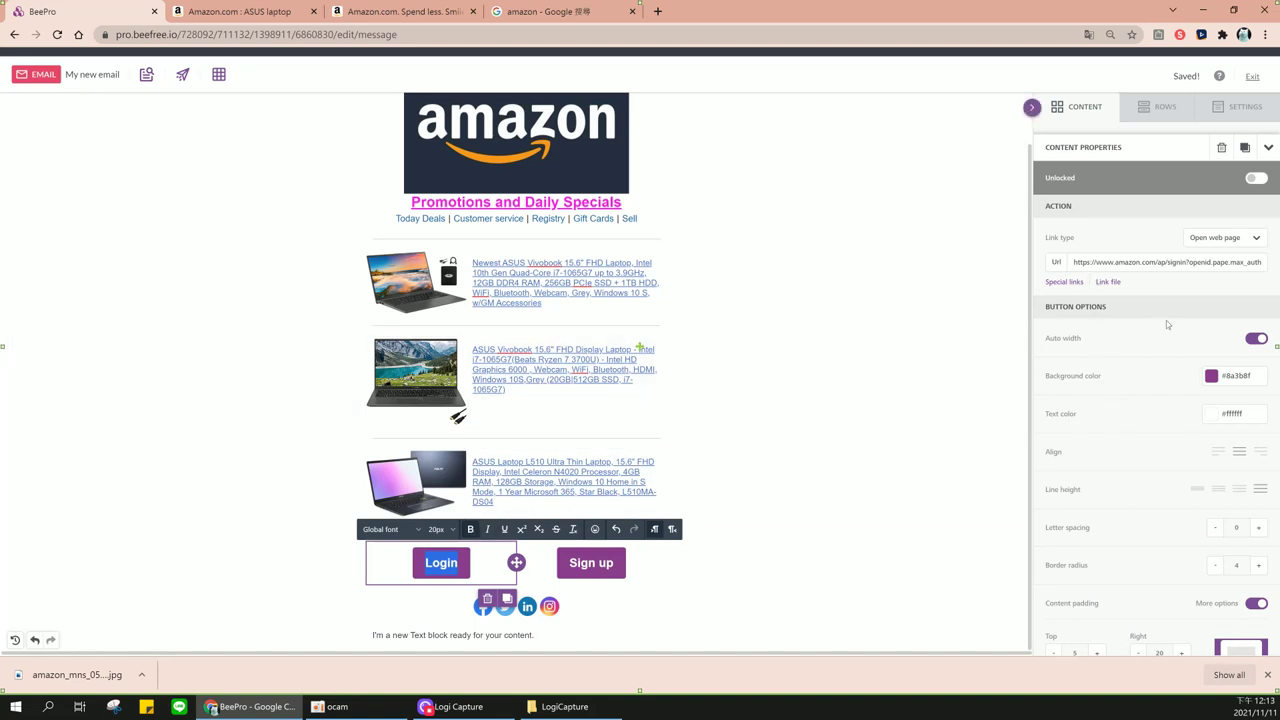
Turn off auto width for the Login and Sign up buttons and set each button's width to 70%
left_click(1251, 340)
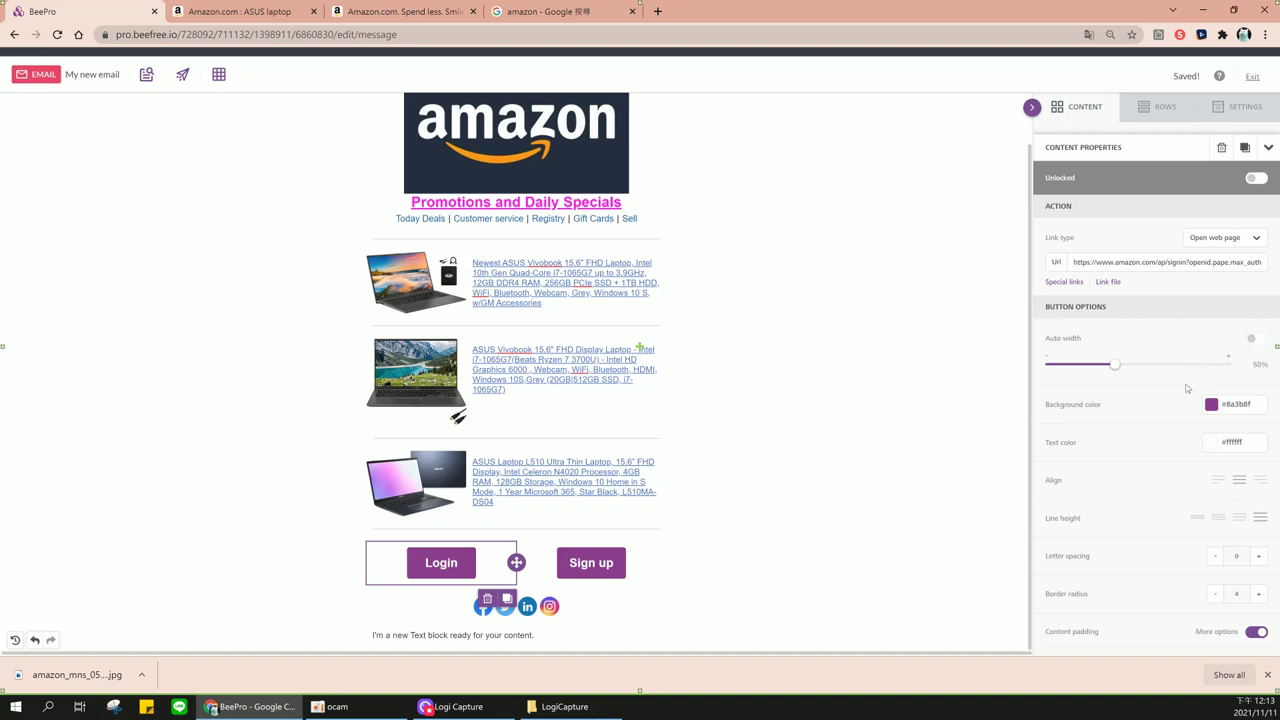
left_click_drag(1114, 364, 1161, 364)
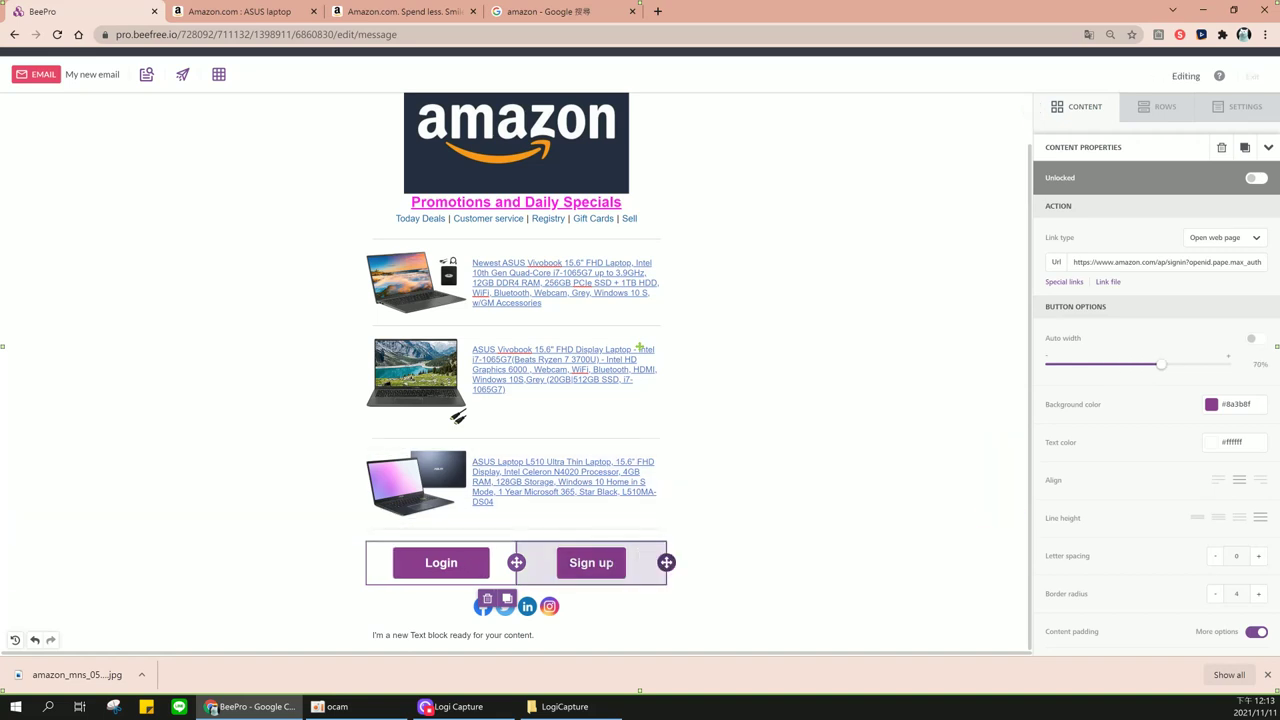
left_click(591, 562)
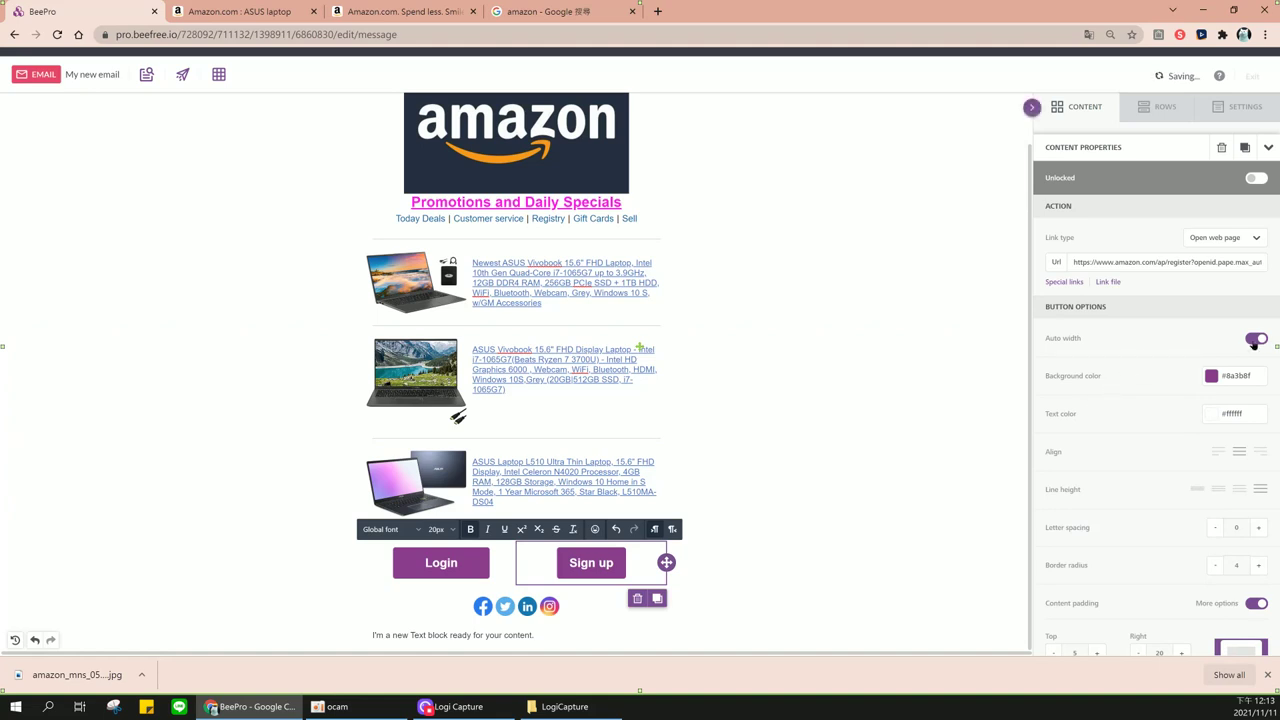
left_click(1255, 339)
left_click(1122, 369)
left_click_drag(1126, 364, 1161, 364)
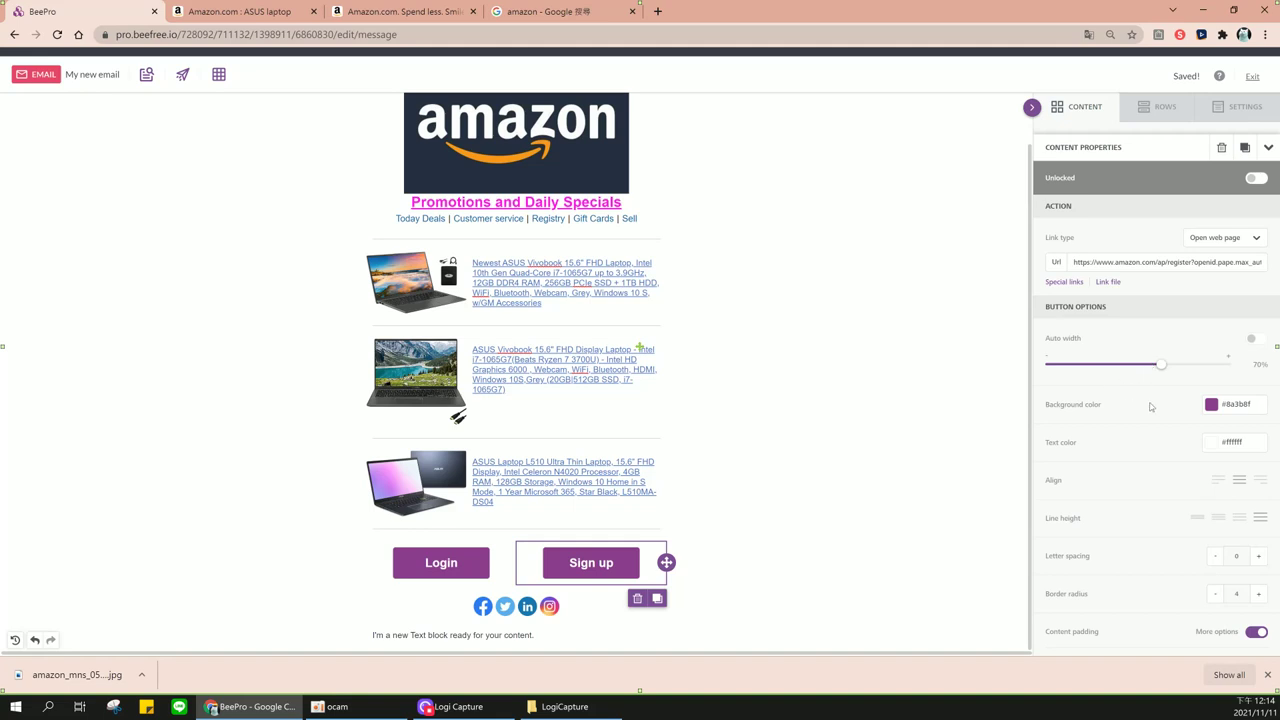
Set the Sign up button's background color to pure red, #ff0000
left_click(1212, 406)
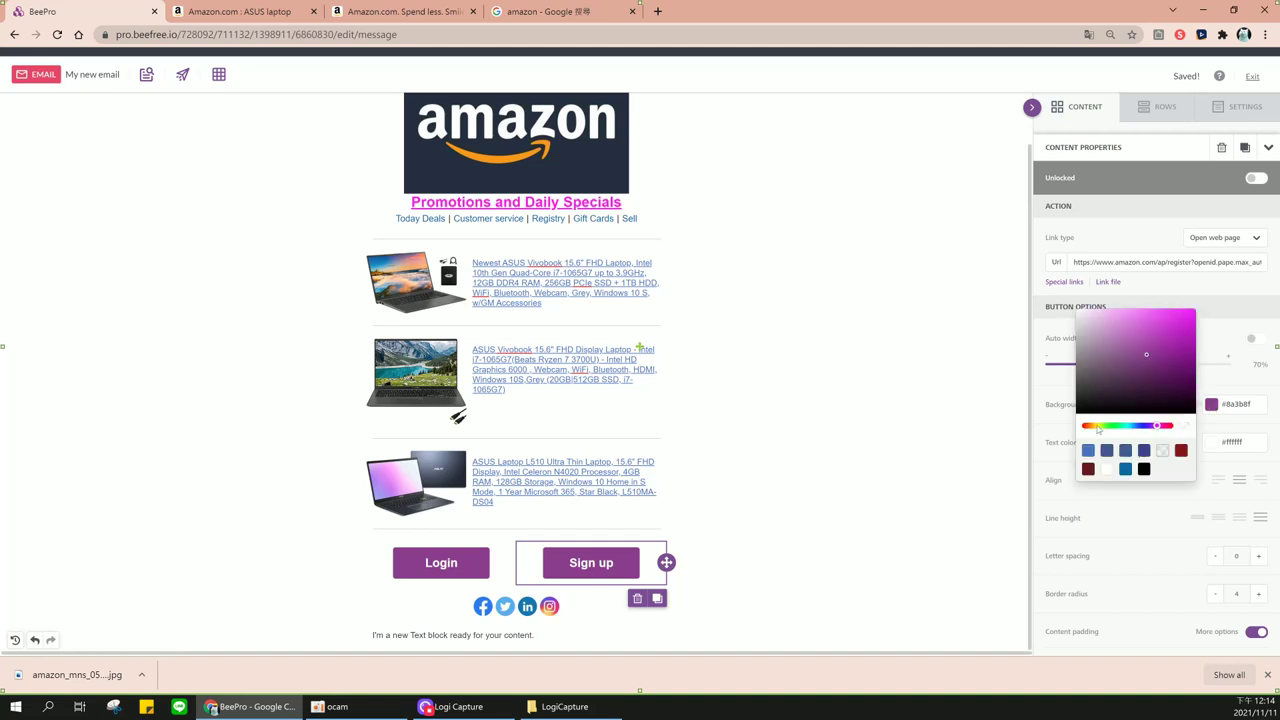
left_click_drag(1093, 428, 1083, 428)
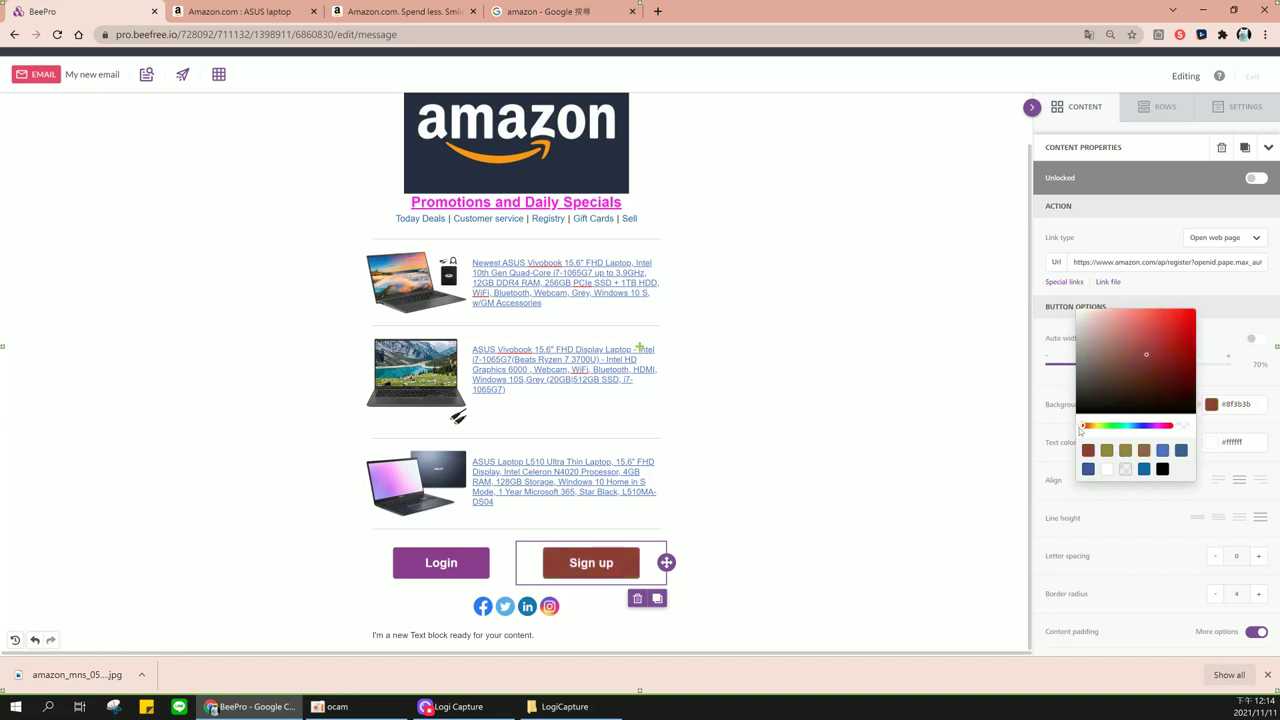
left_click(1187, 320)
left_click(1233, 434)
Copy the Sign up button's background color code #ff0000 and apply it as the Login button's background color
left_click(1257, 406)
key("ctrl+c")
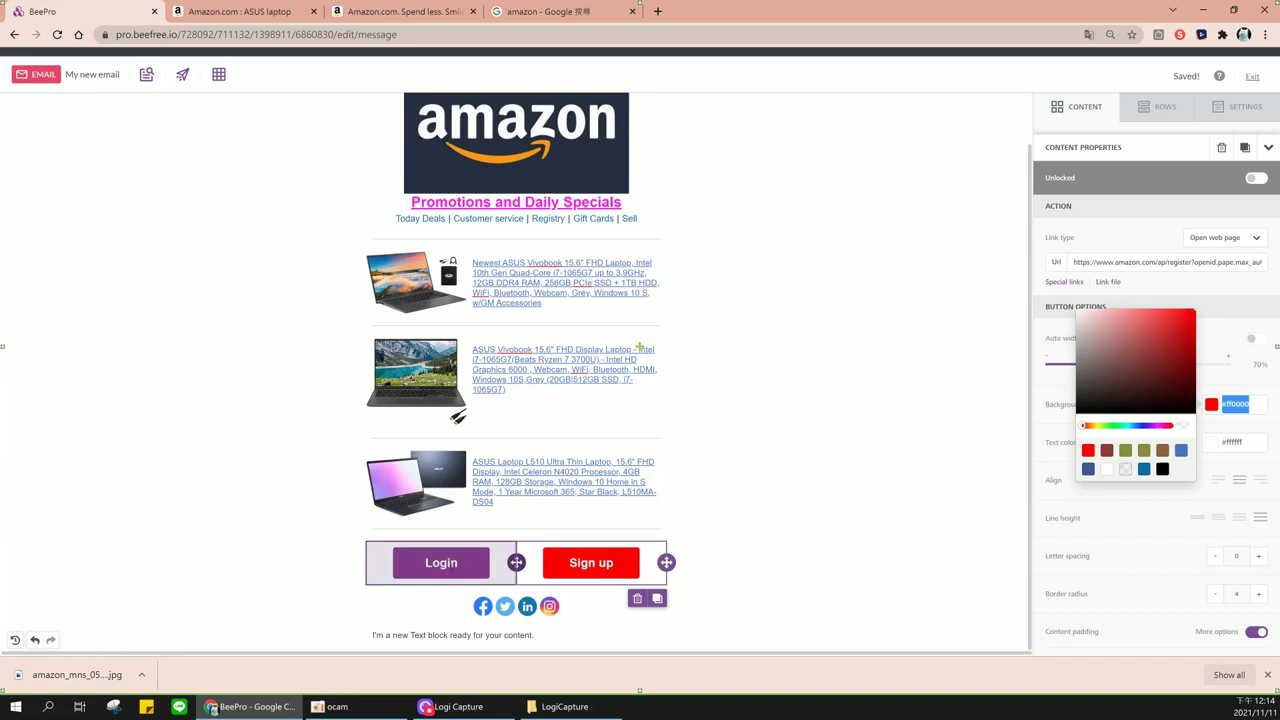
left_click(441, 562)
left_click(1211, 404)
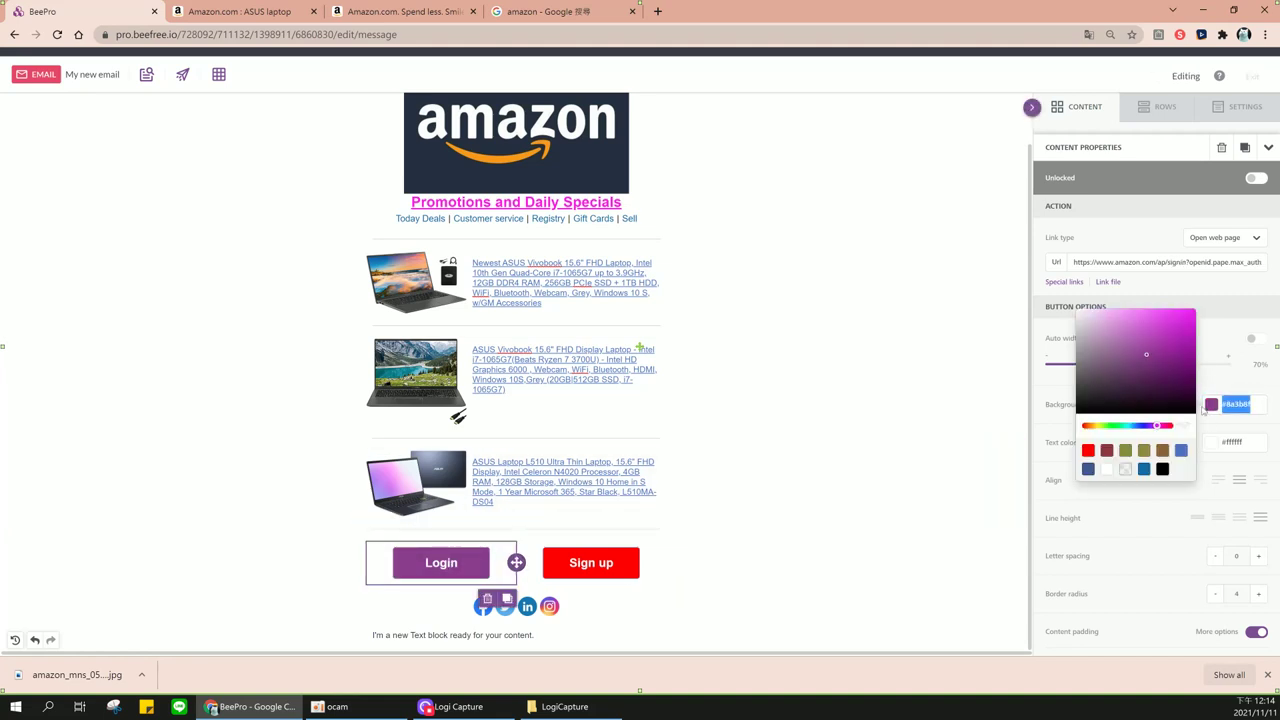
key("ctrl+v")
left_click(1221, 428)
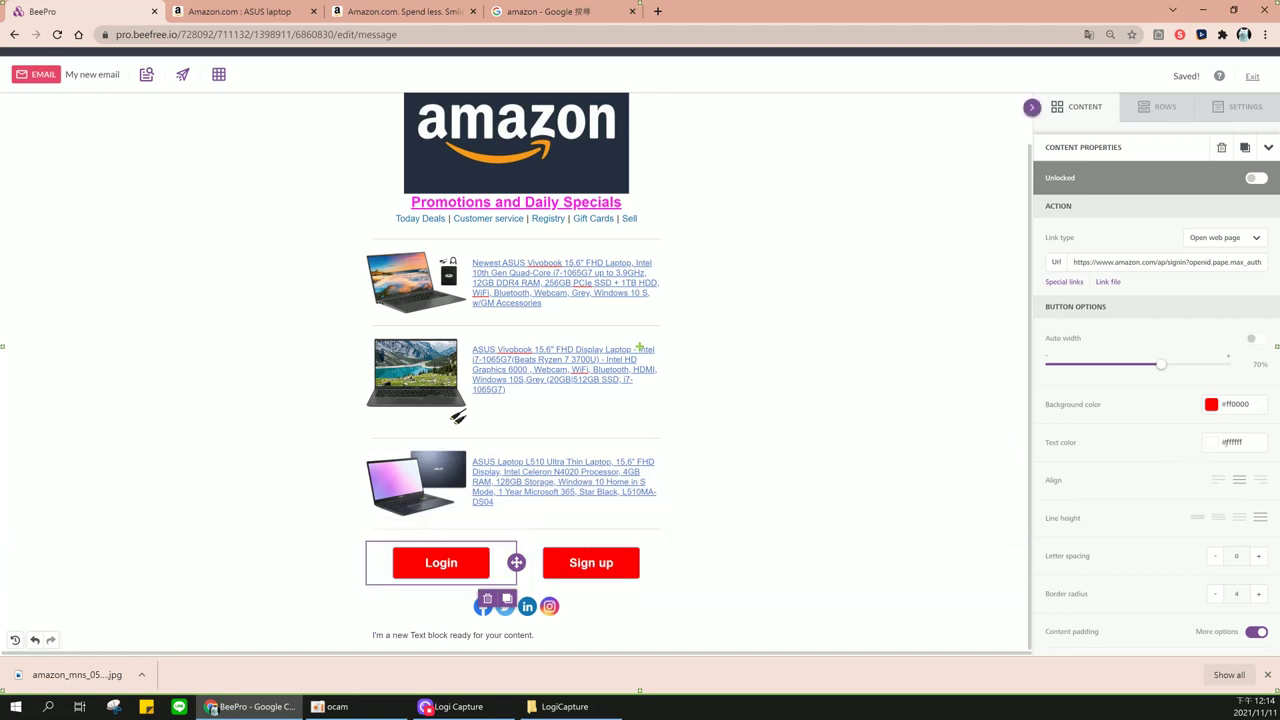
Set the Login button's text color to yellow, #fcf513
left_click(1248, 441)
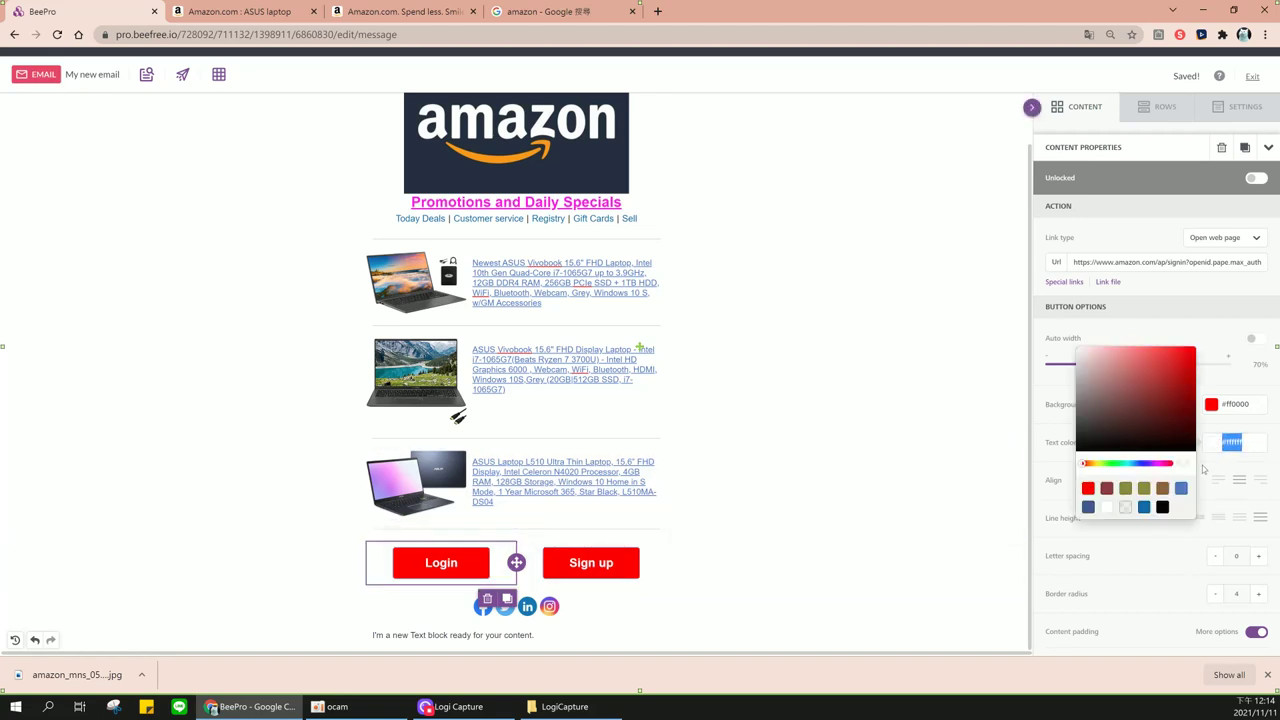
left_click(1099, 463)
left_click(1188, 352)
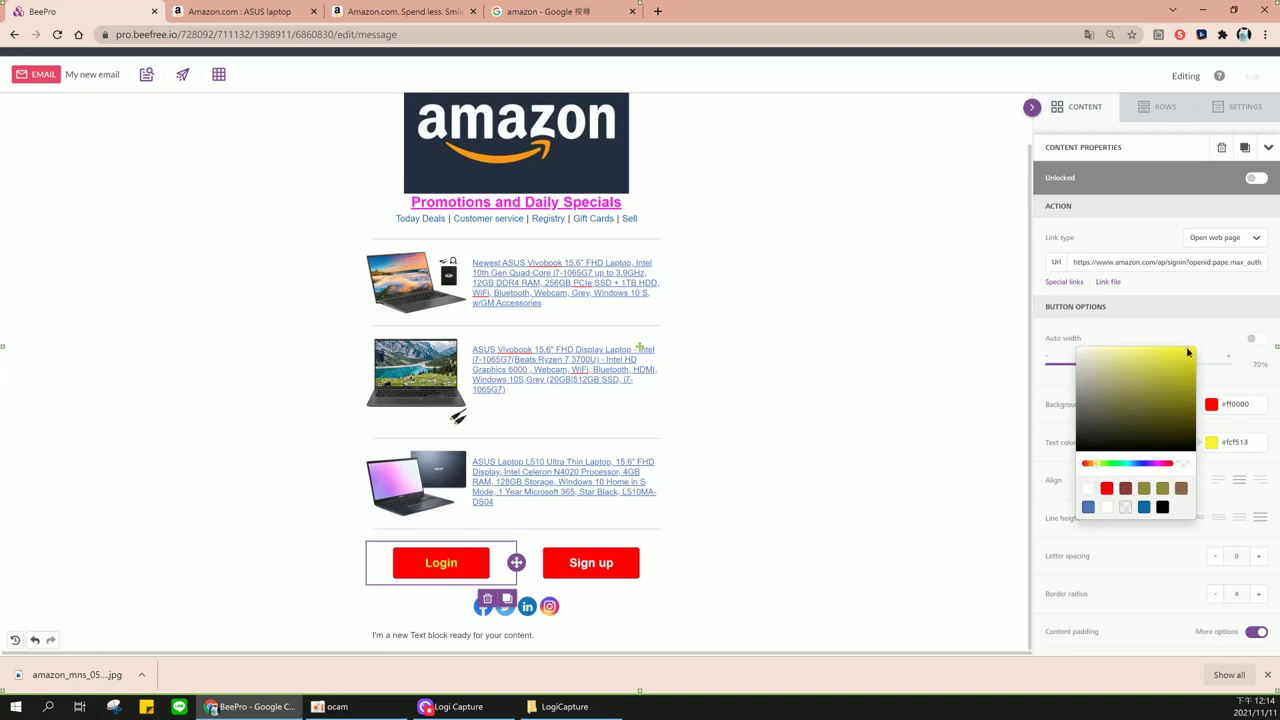
left_click(1226, 464)
Copy the Login button's text color code #fcf513 and apply it as the Sign up button's text color
left_click(1213, 447)
key("ctrl+c")
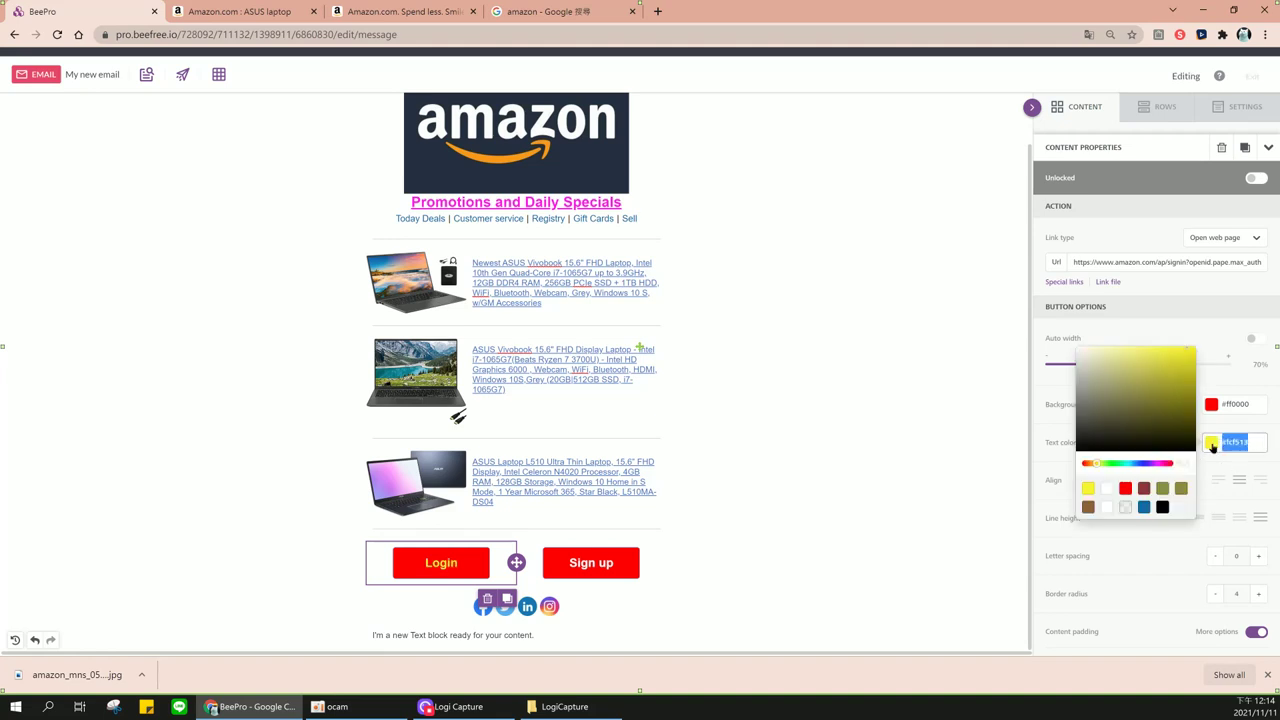
left_click(590, 562)
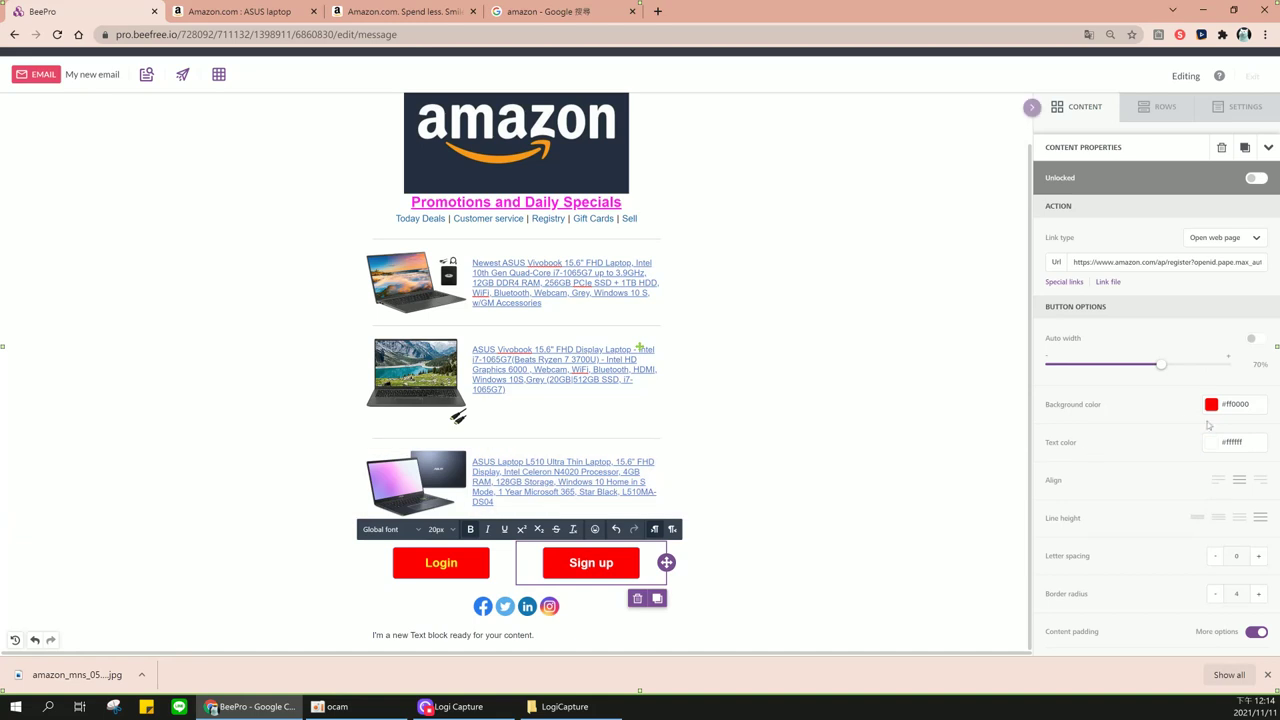
left_click(1245, 441)
key("ctrl+v")
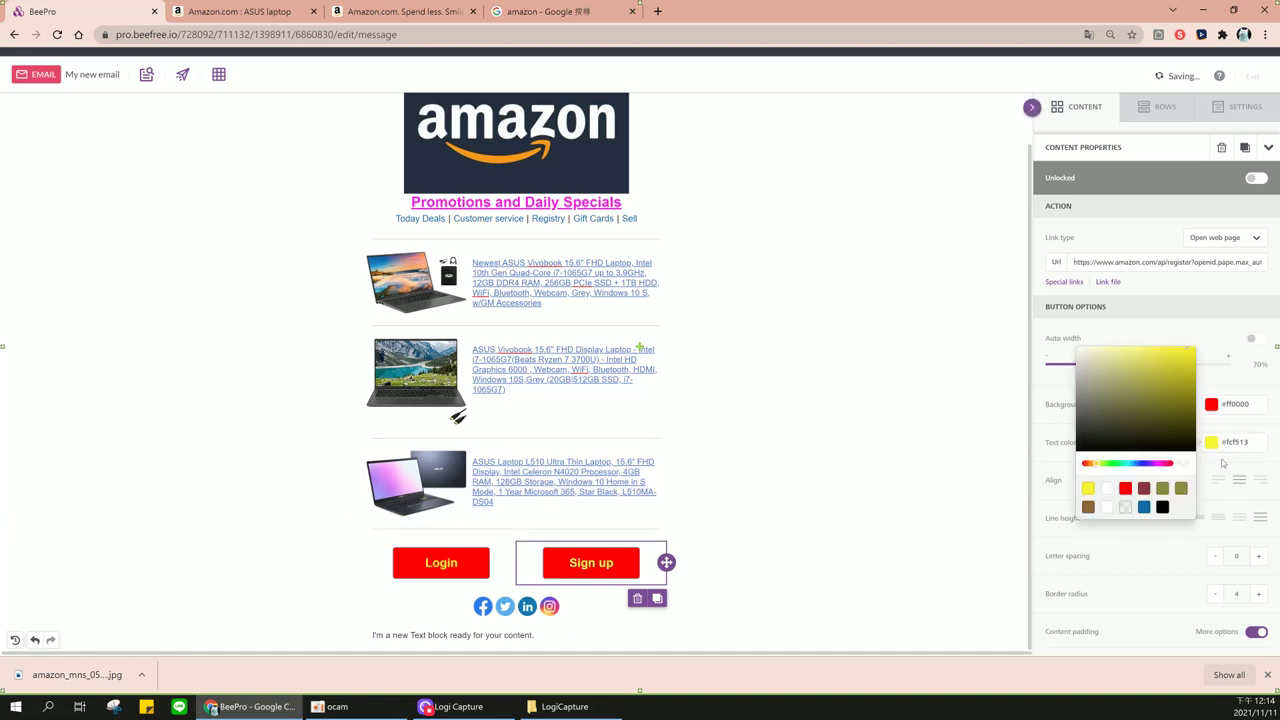
left_click(1222, 463)
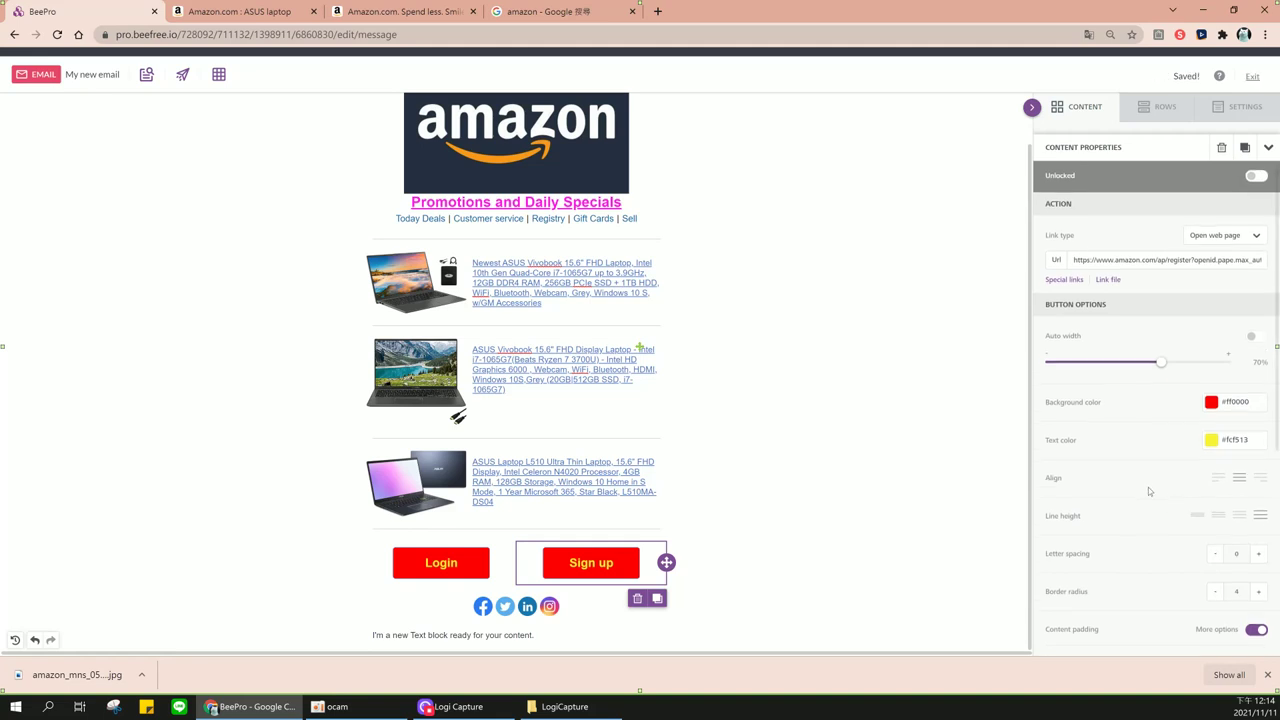
Try a wider letter spacing on the Sign up button and set it back to 0
scroll(1148, 487, "down", 3)
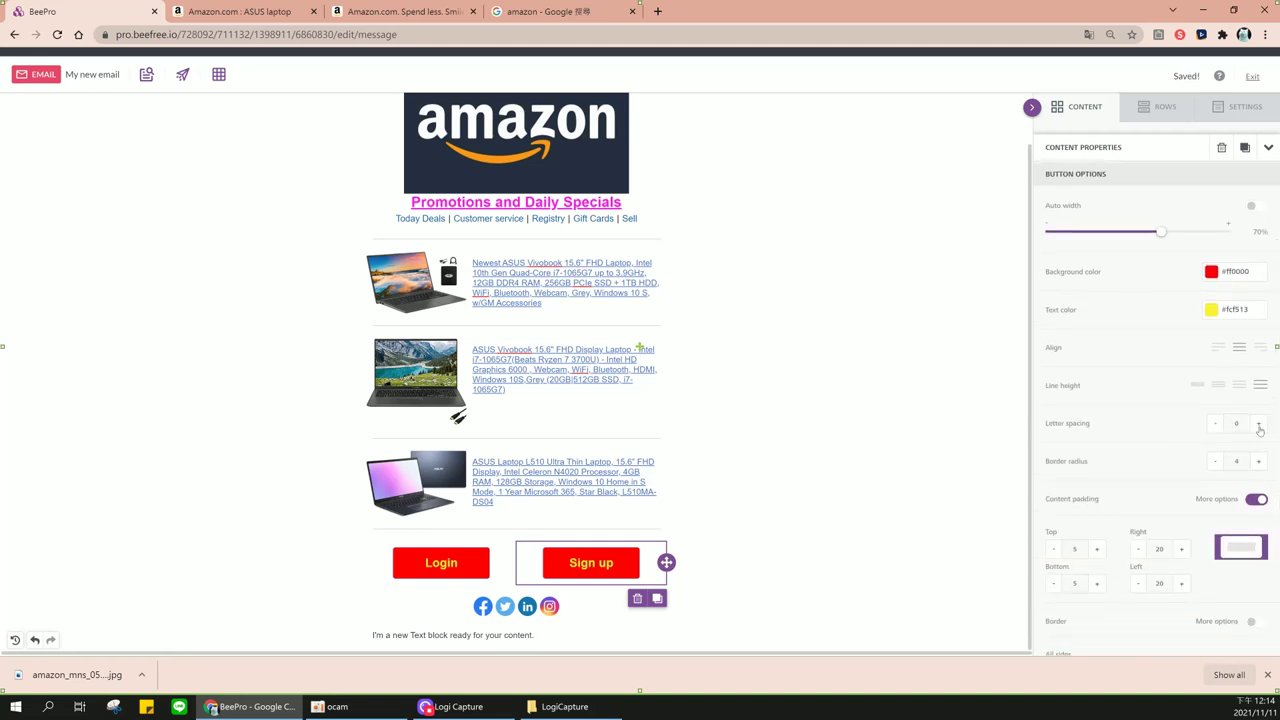
left_click(1259, 424)
left_click(1259, 424)
left_click(1215, 424)
left_click(1215, 424)
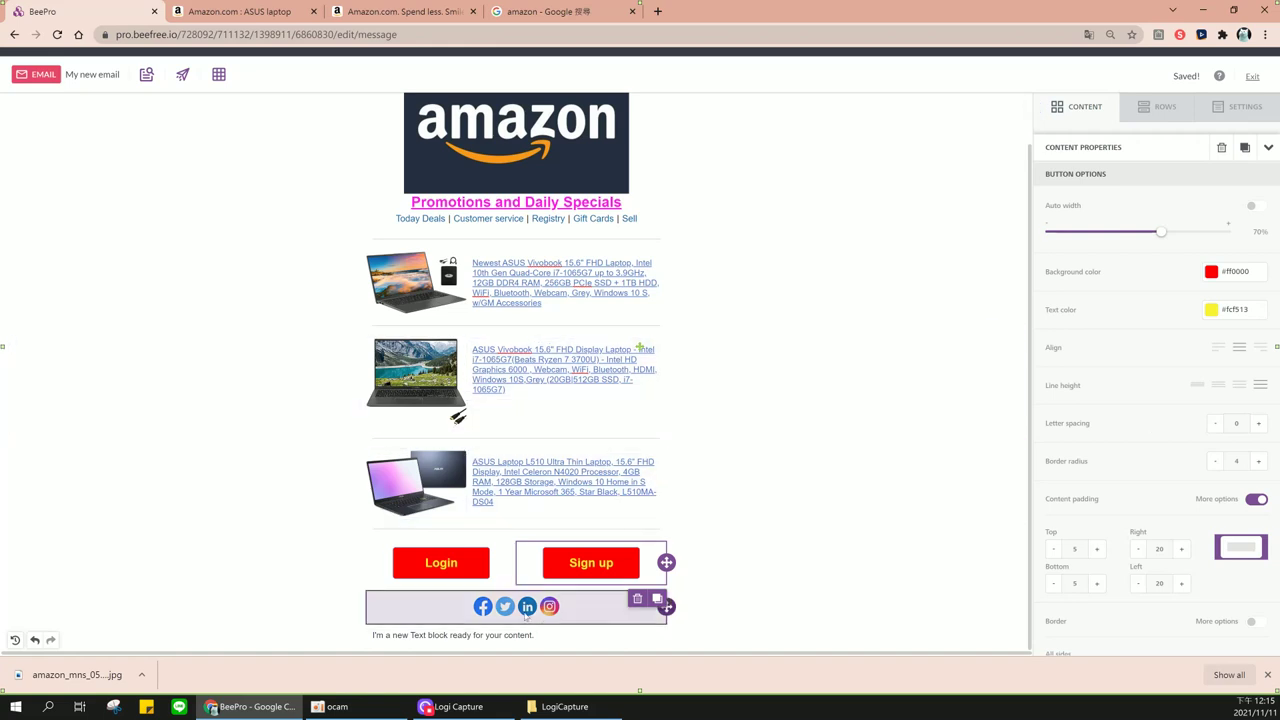
Select the social icons block, try other icon collections and return to the round colored set
left_click(578, 616)
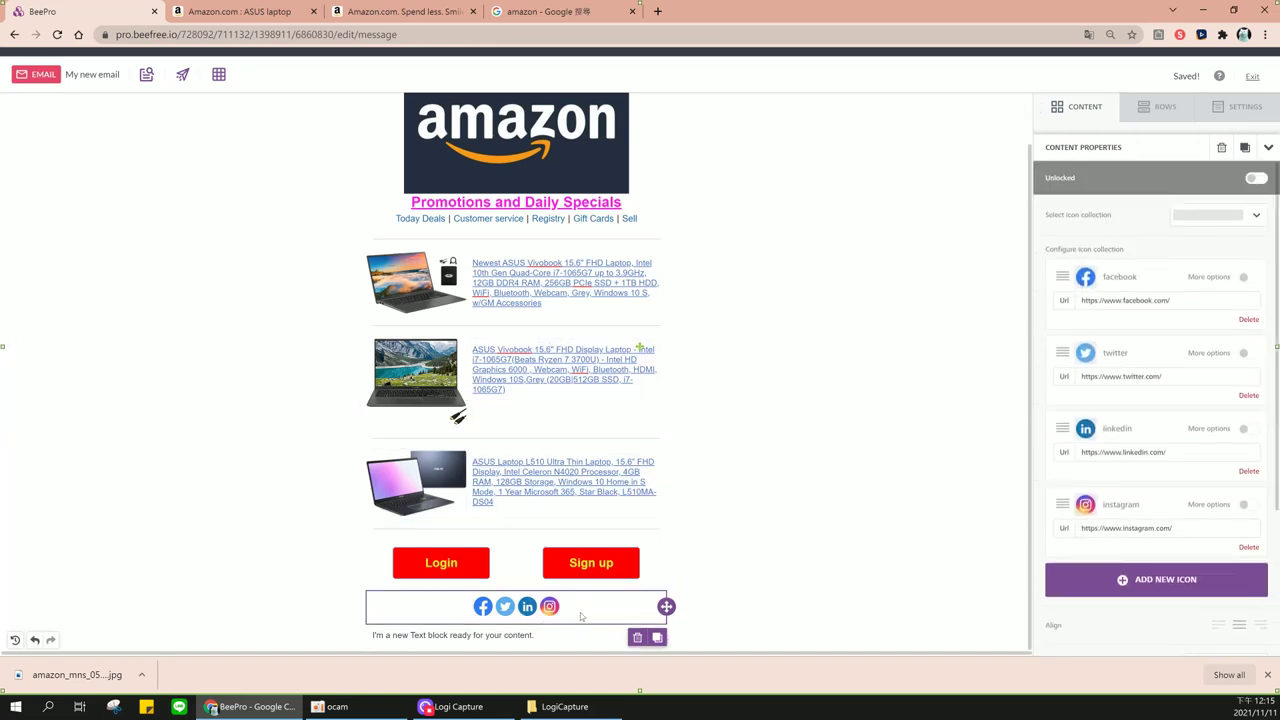
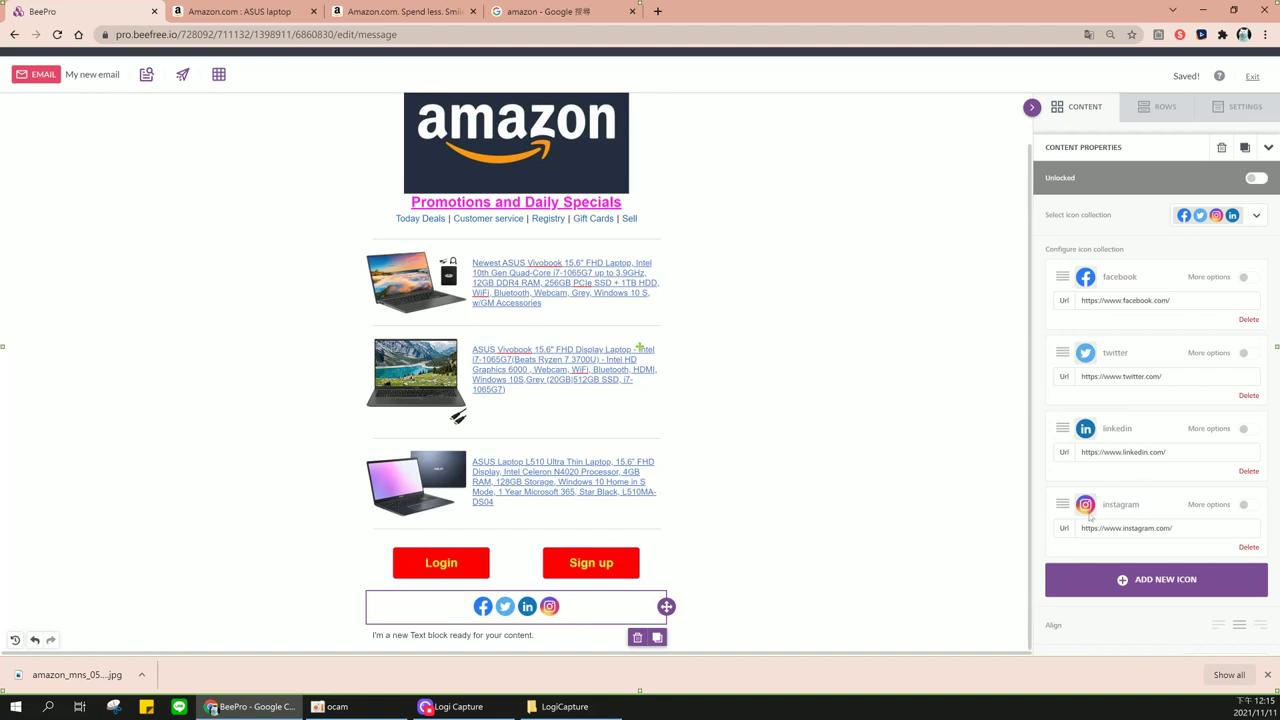
left_click(1256, 217)
left_click(1222, 299)
left_click(1256, 215)
left_click(1222, 326)
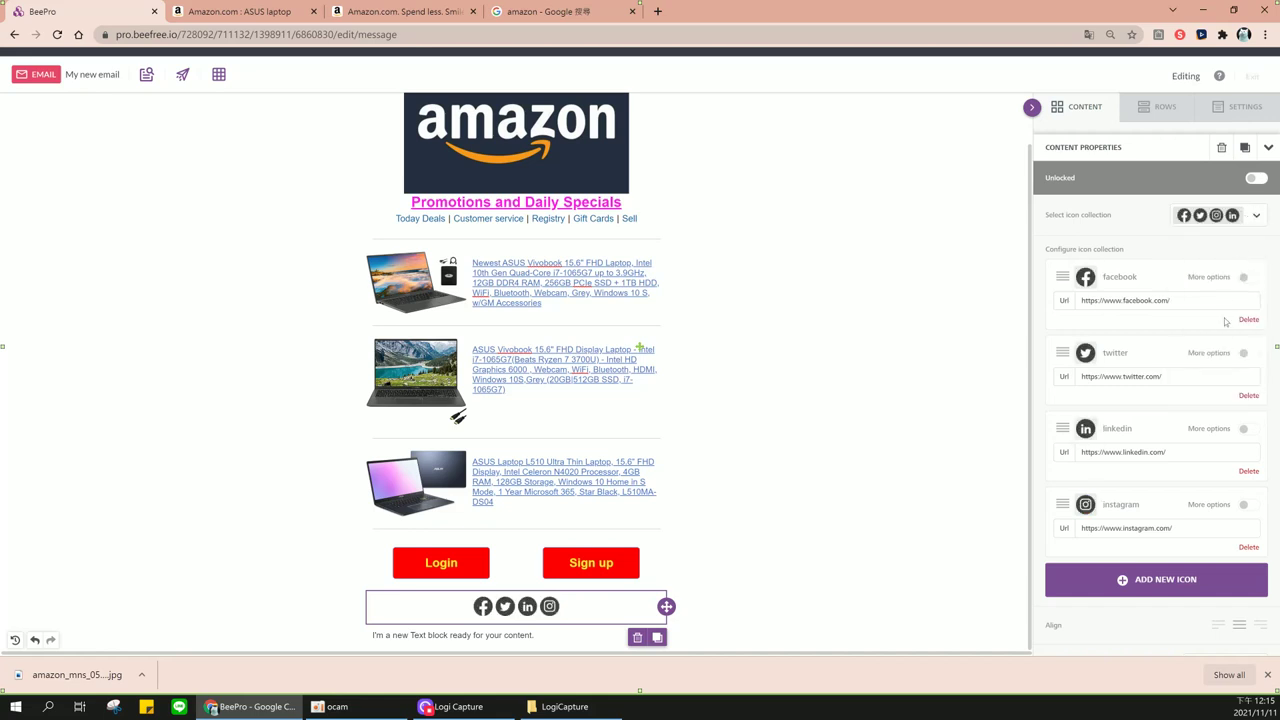
left_click(1256, 215)
left_click(1232, 272)
left_click(1256, 215)
left_click(1228, 245)
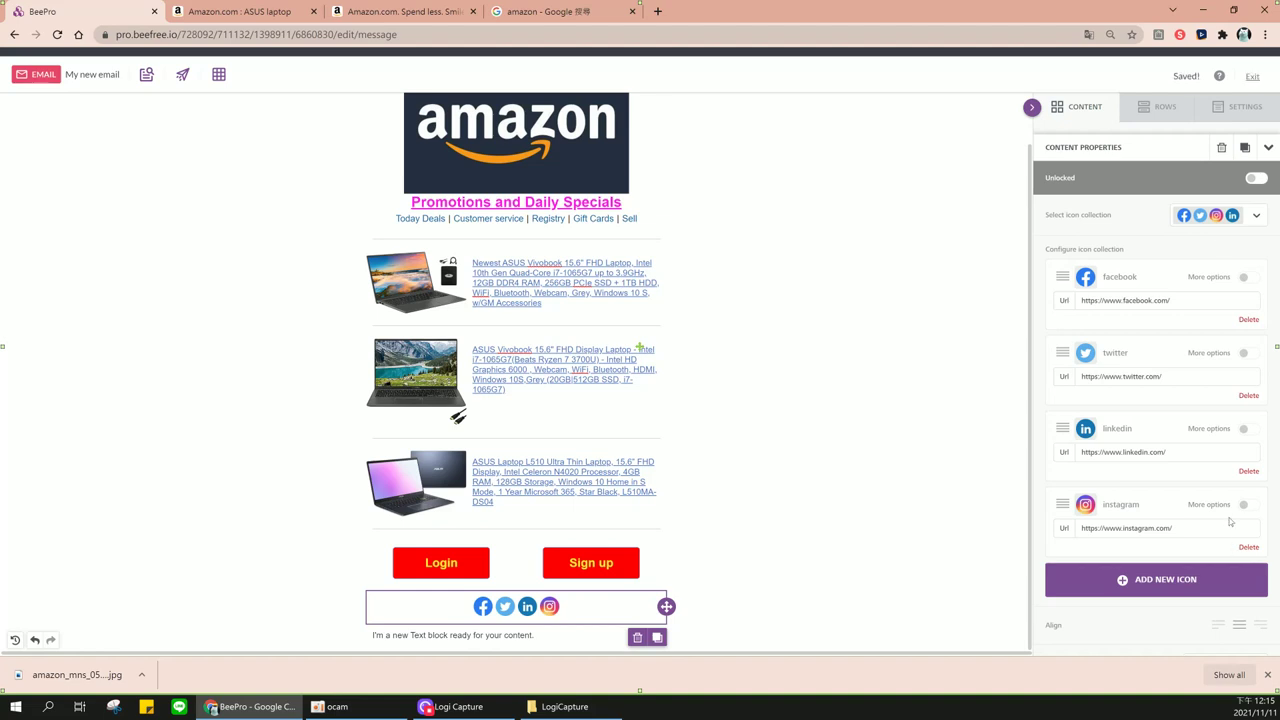
Add a YouTube icon to the social icons block and delete the Twitter icon
left_click(1167, 581)
left_click(1085, 475)
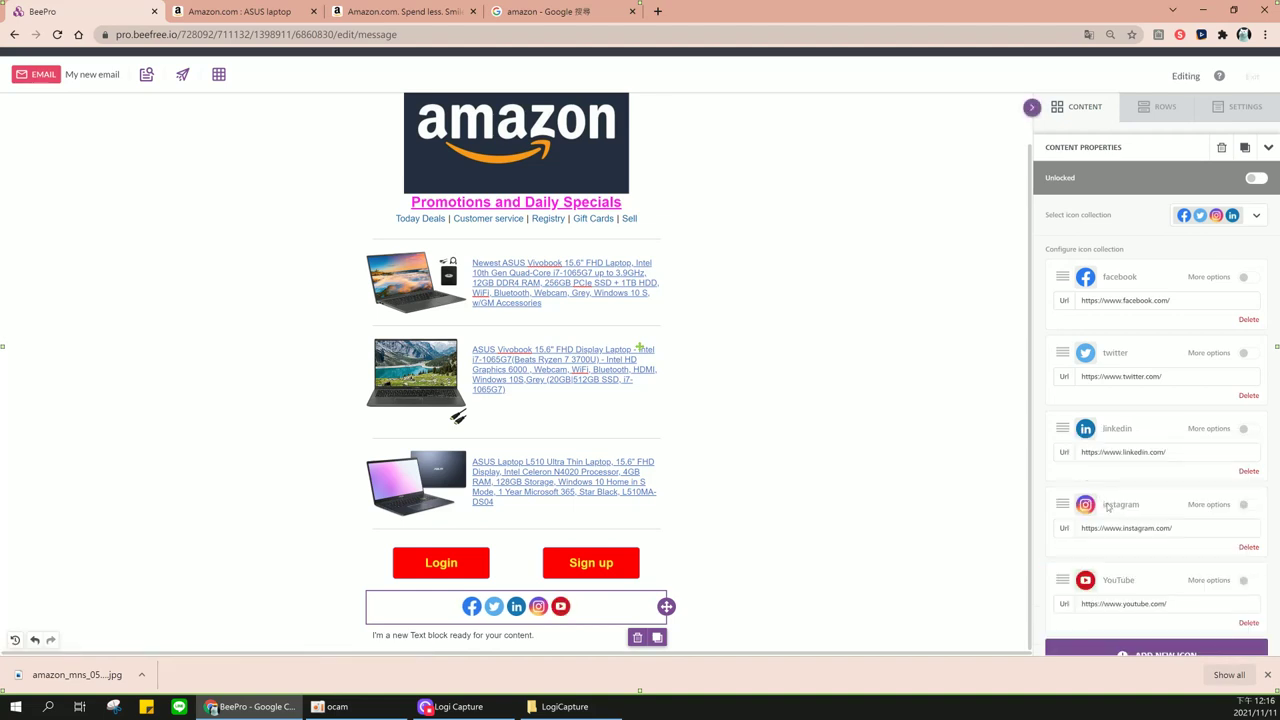
left_click(1249, 397)
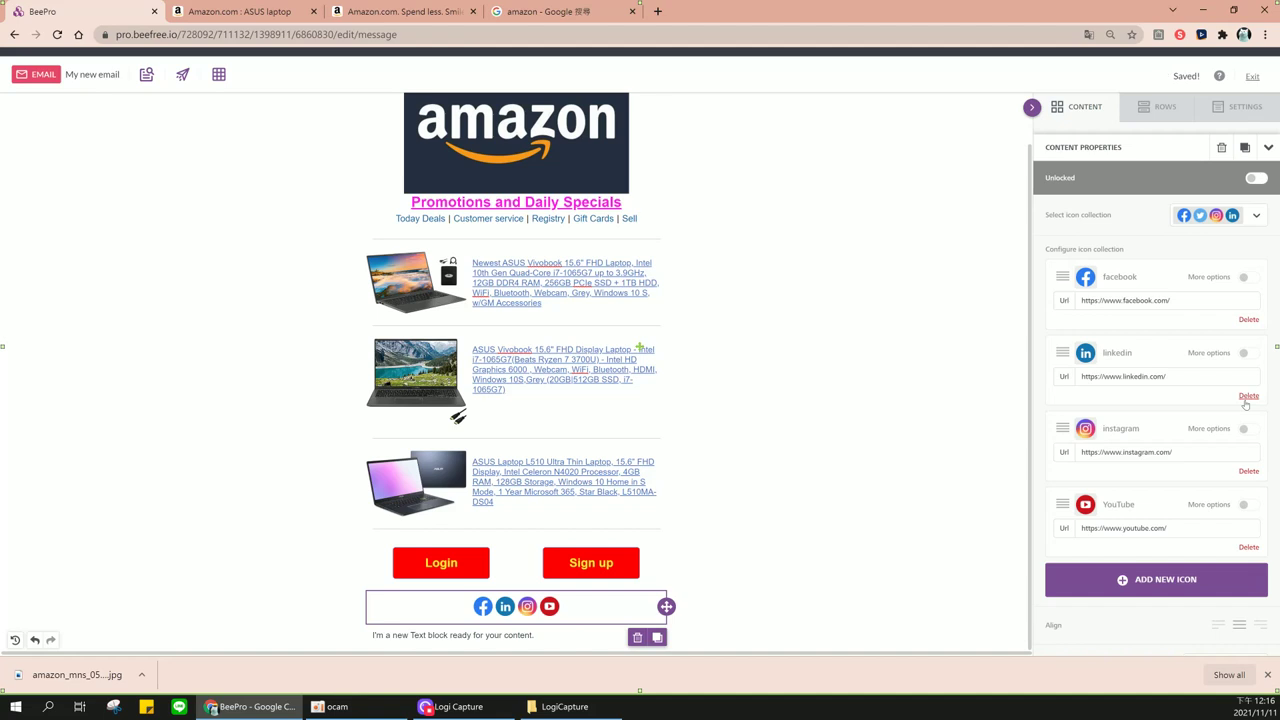
Reorder the social icons to Facebook, Instagram, LinkedIn, YouTube
left_click_drag(1062, 504, 1058, 418)
left_click_drag(1062, 352, 1080, 480)
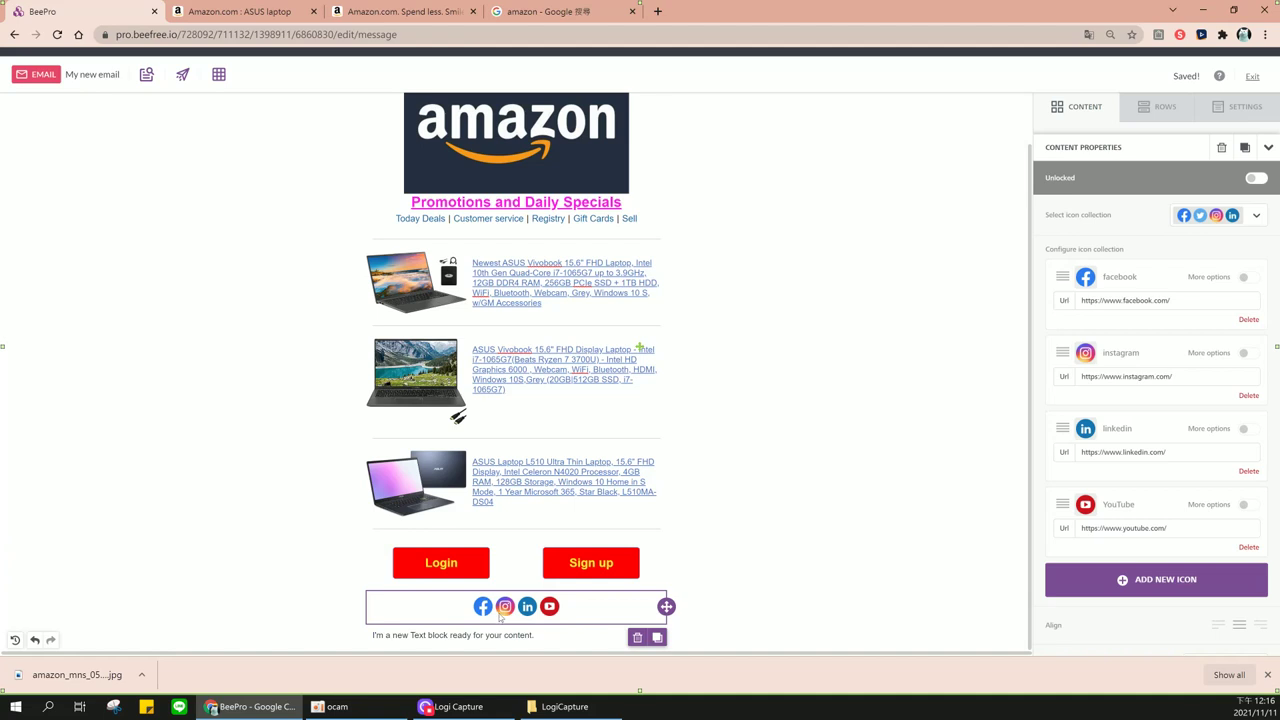
Open the About Amazon page from the Amazon site footer in a new tab and find its social media links
left_click(263, 12)
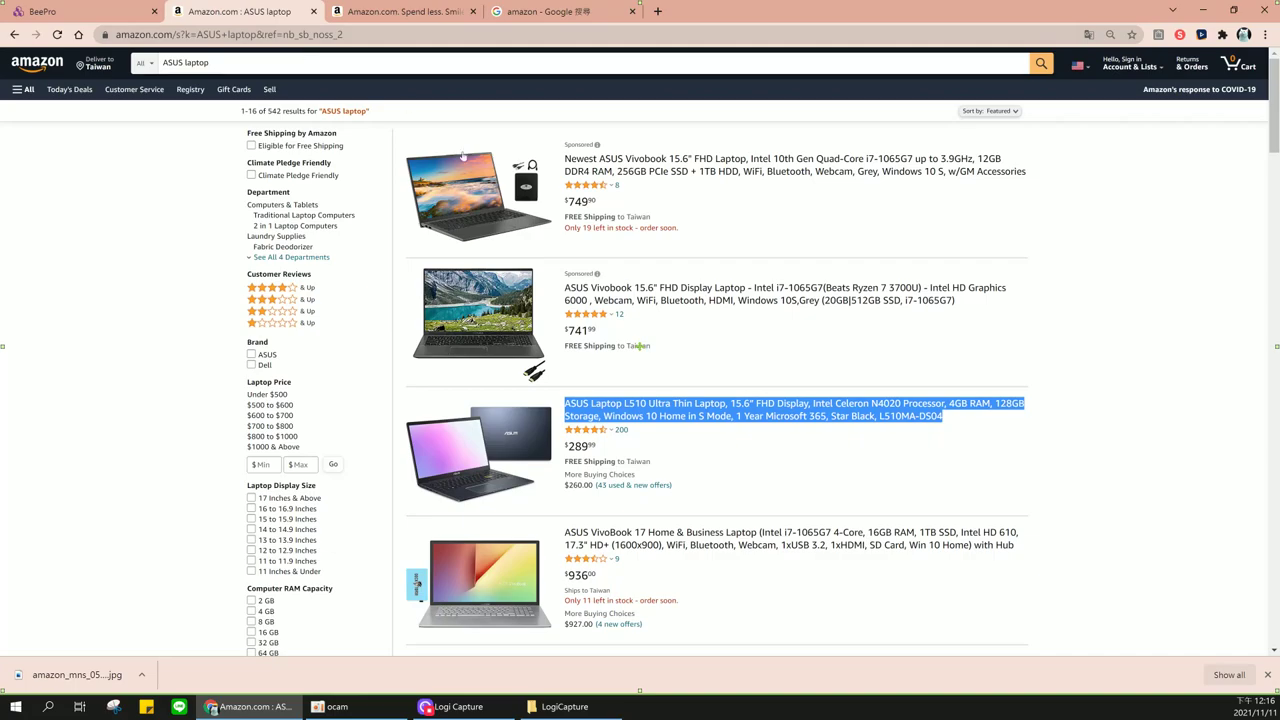
scroll(350, 354, "down", 20)
scroll(350, 350, "up", 4)
scroll(351, 349, "down", 5)
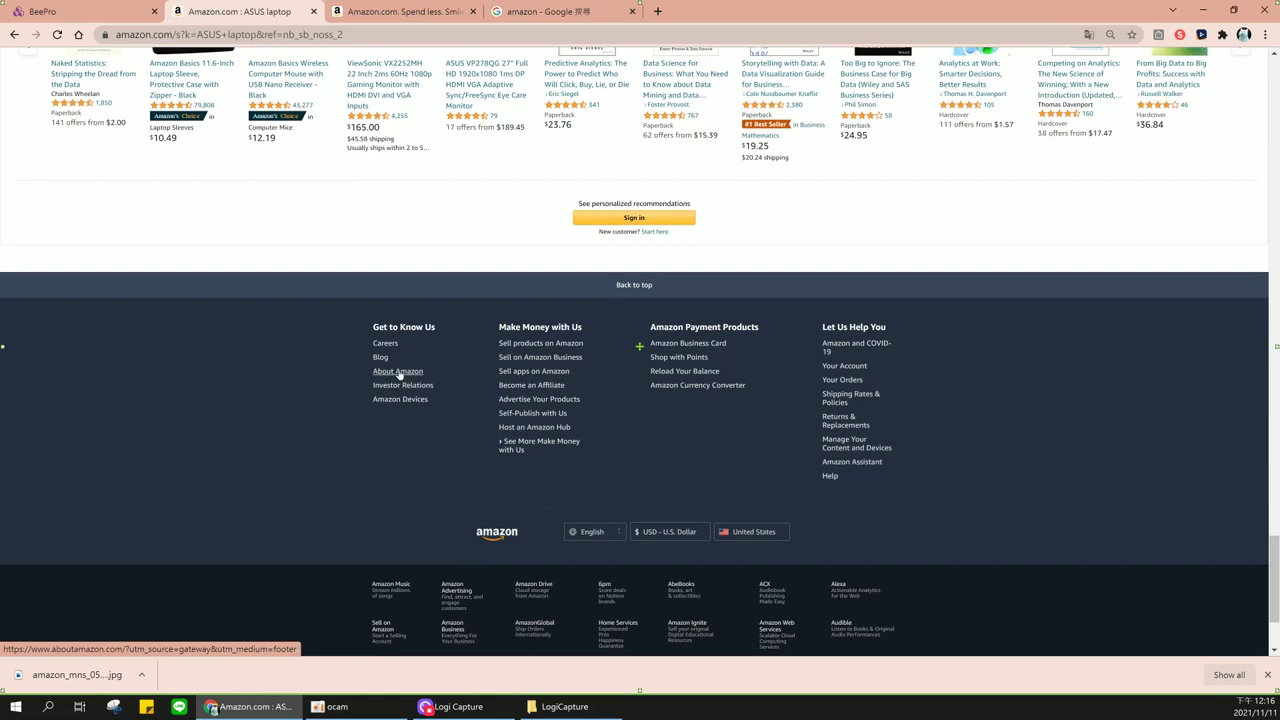
middle_click(399, 372)
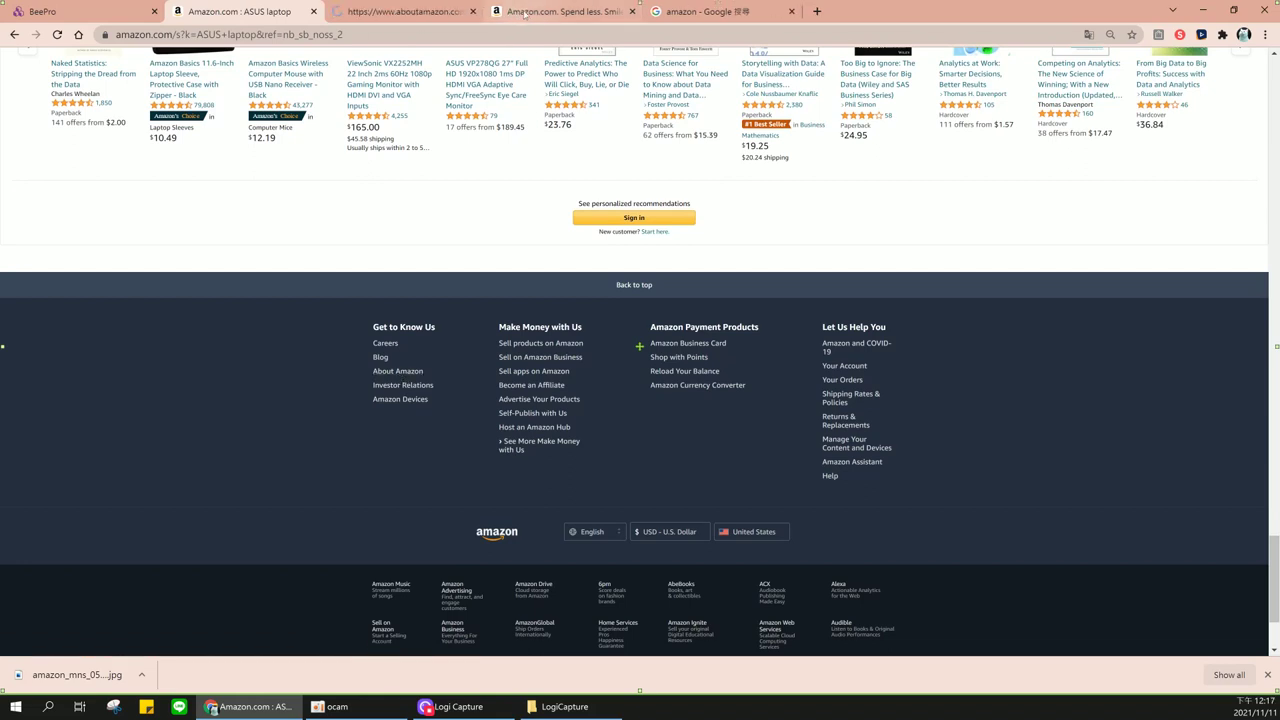
left_click(480, 11)
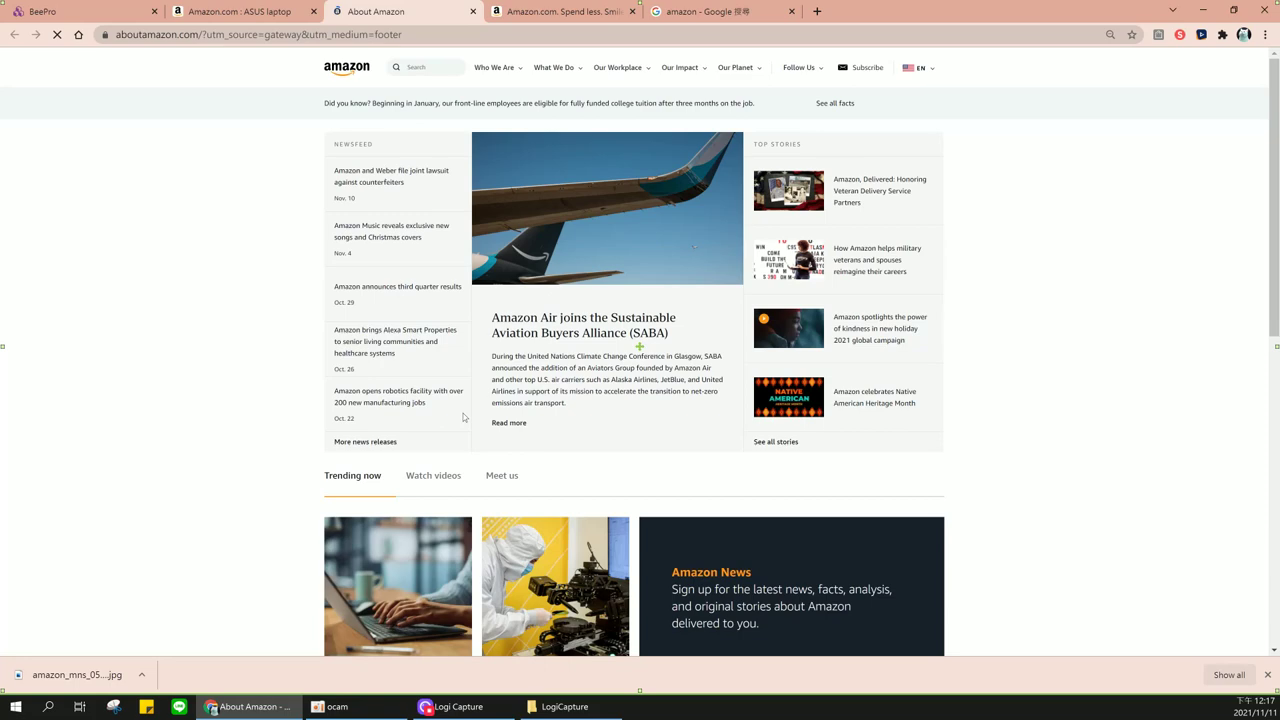
scroll(463, 416, "down", 2)
scroll(463, 416, "down", 5)
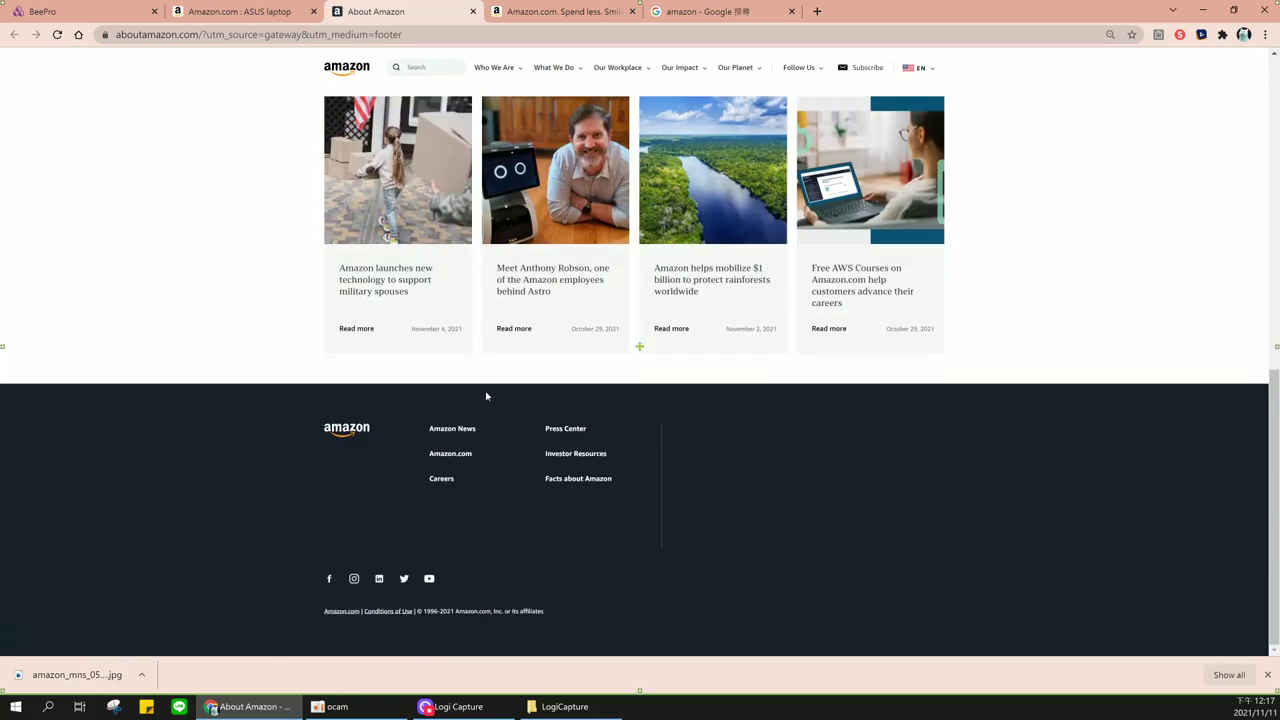
right_click(329, 582)
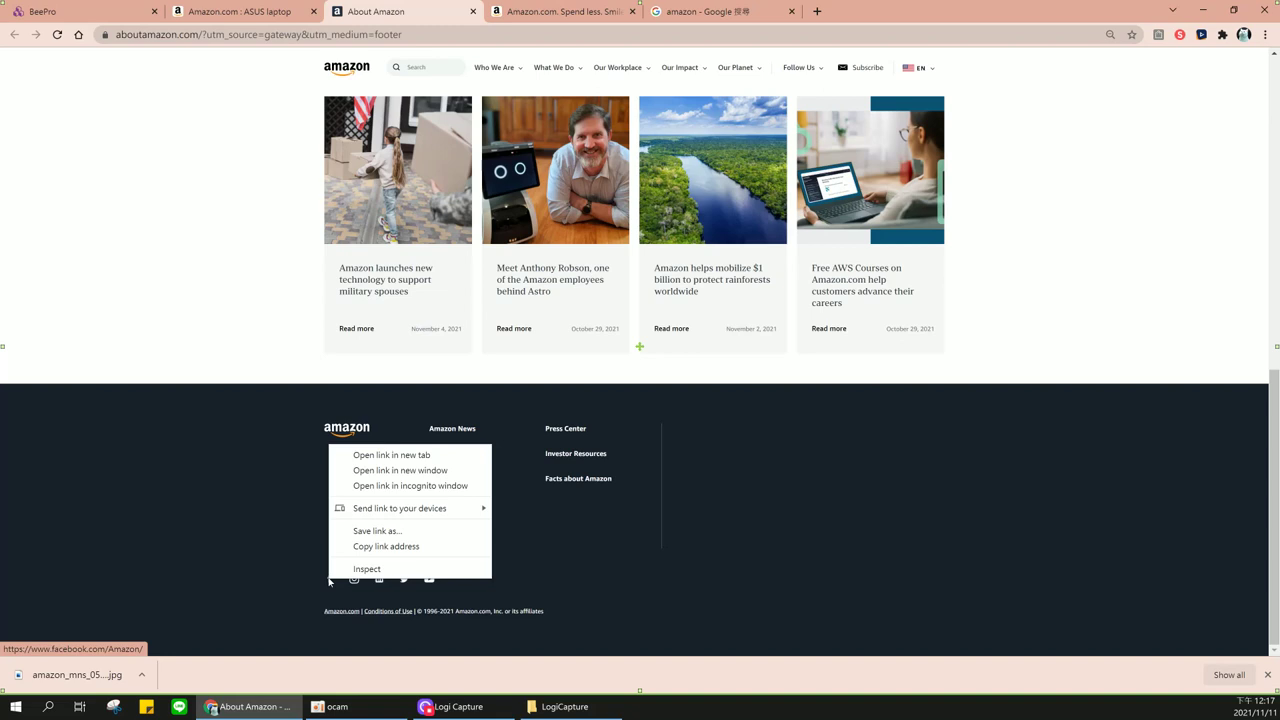
left_click(394, 548)
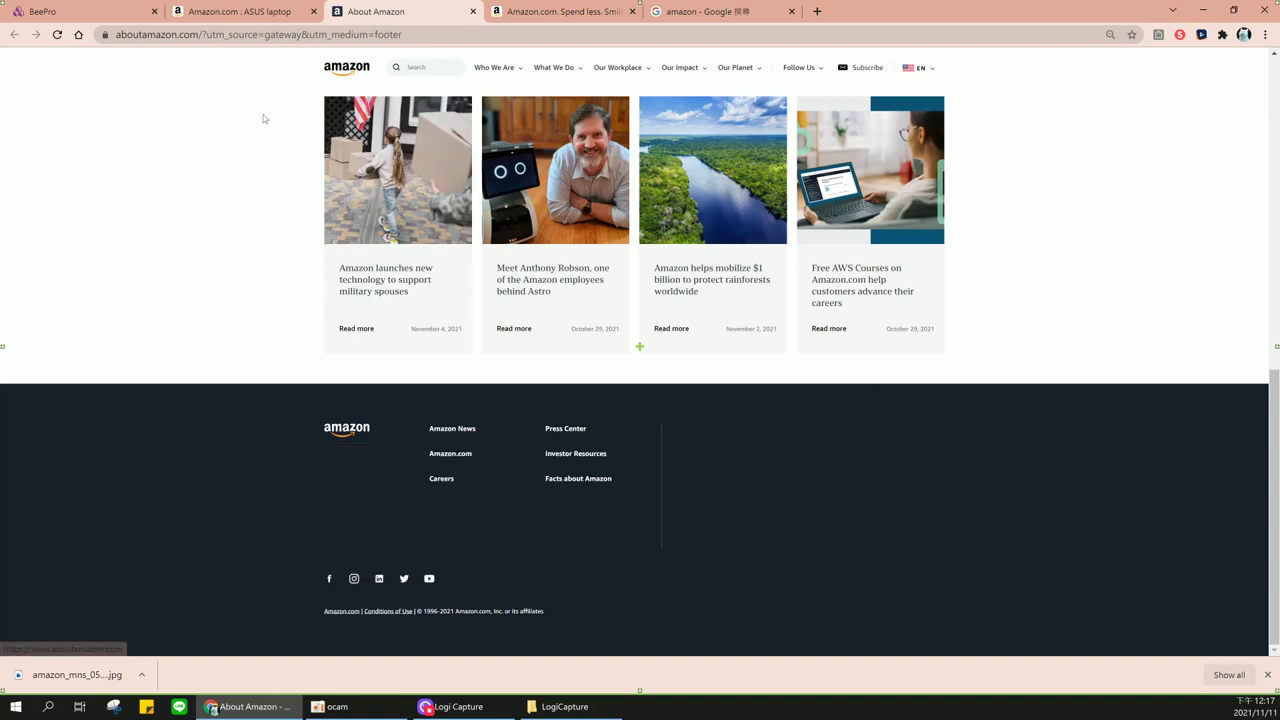
left_click(115, 8)
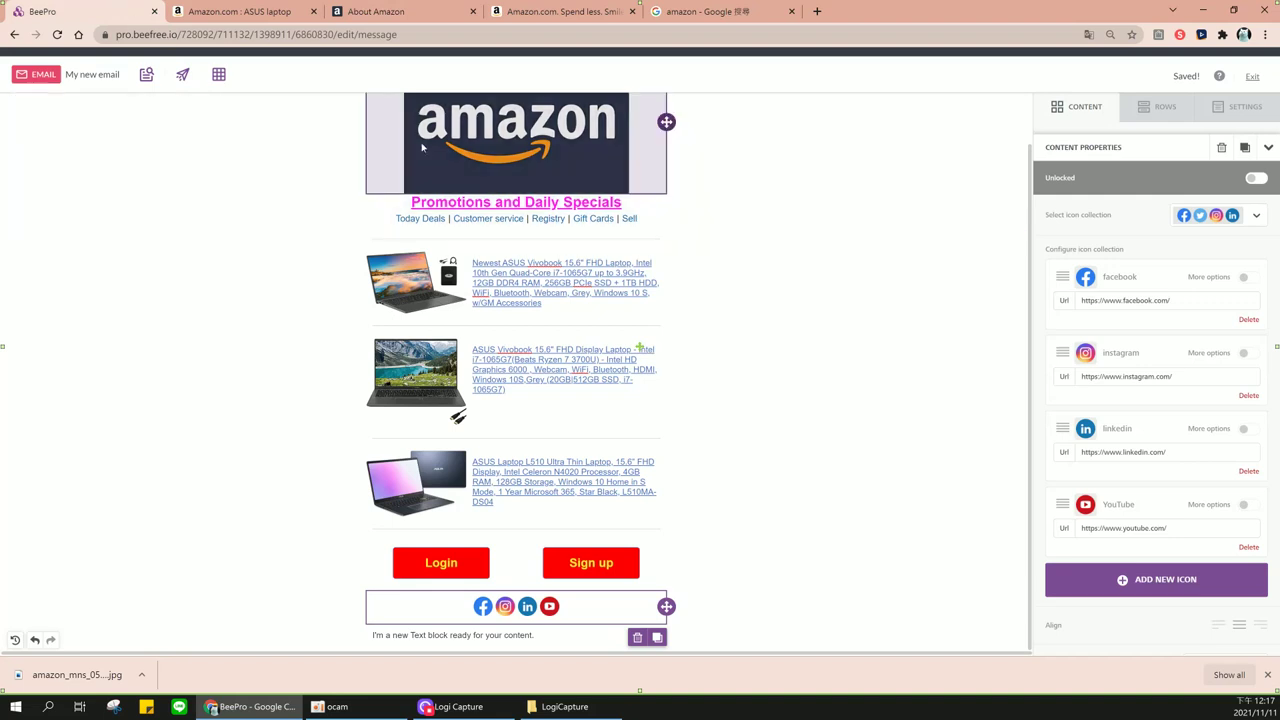
triple_click(1181, 303)
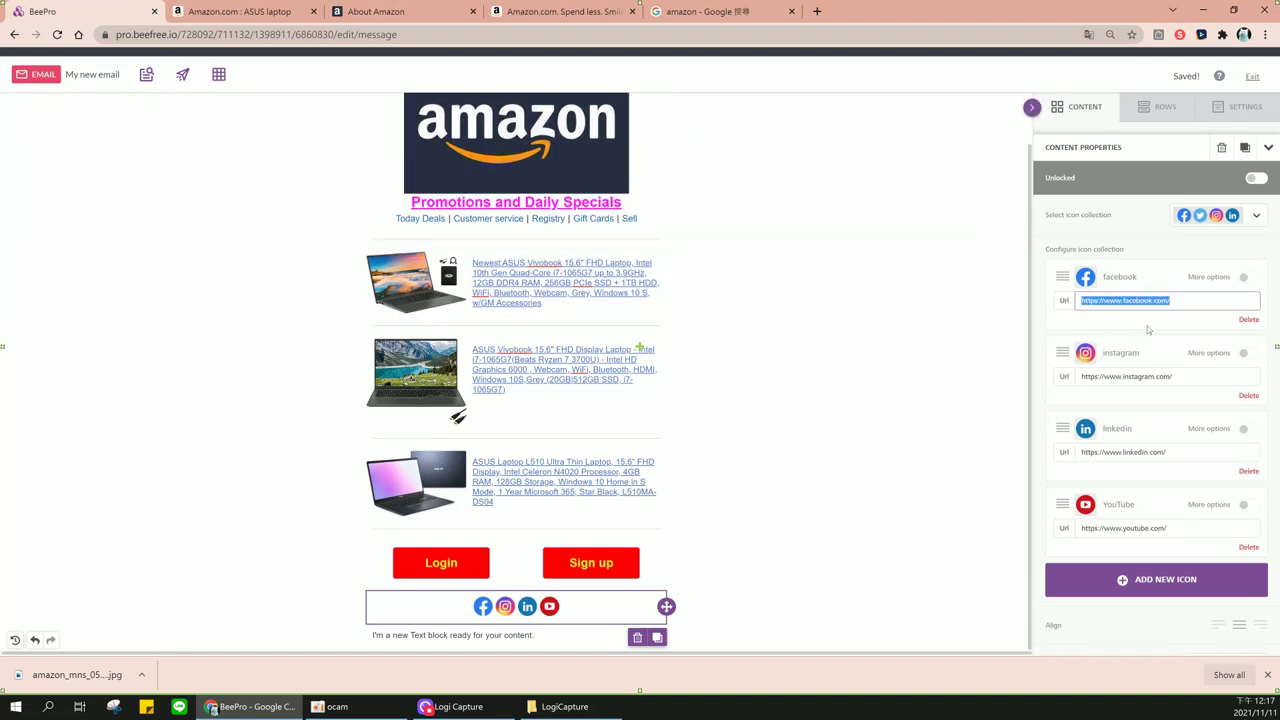
key("ctrl+v")
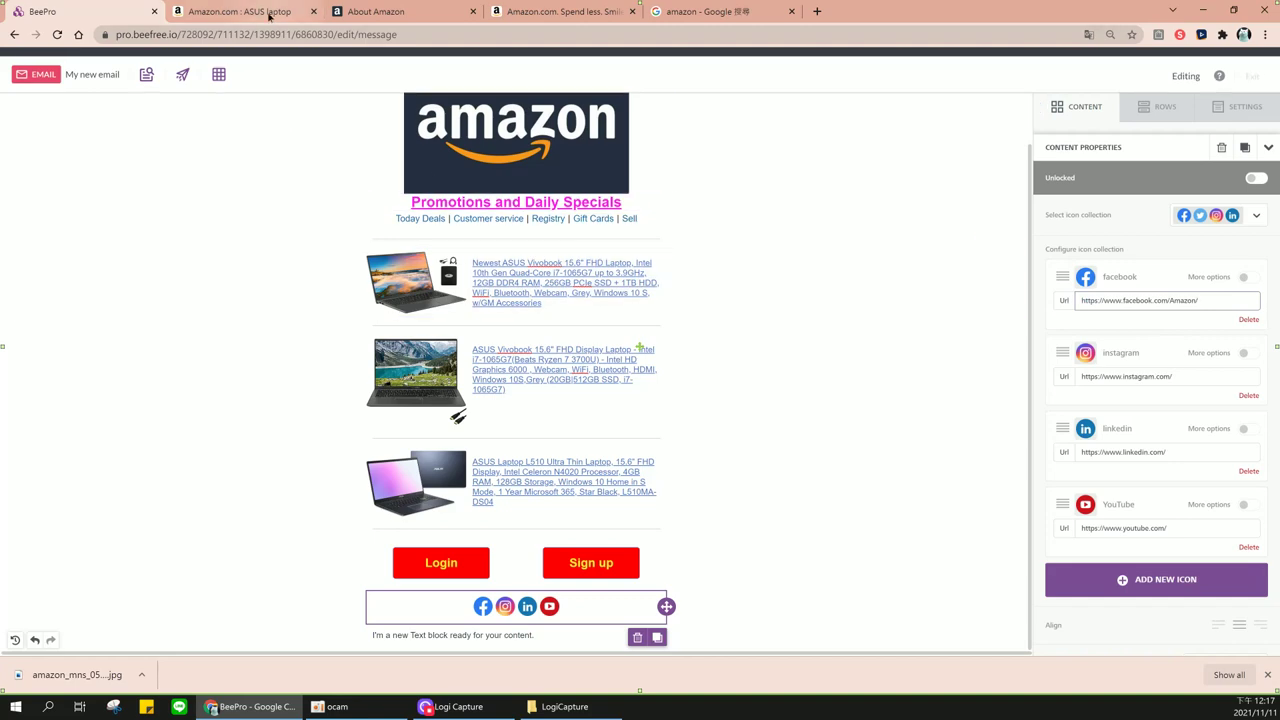
left_click(268, 16)
left_click(378, 11)
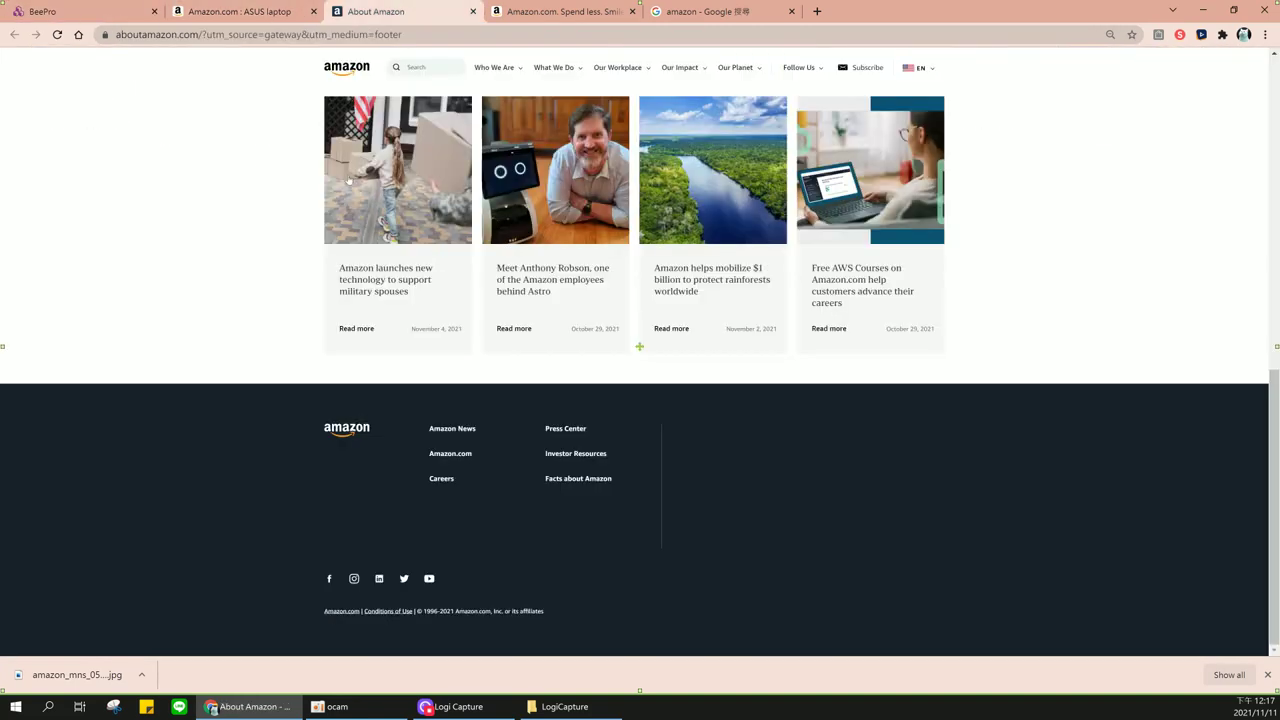
right_click(354, 580)
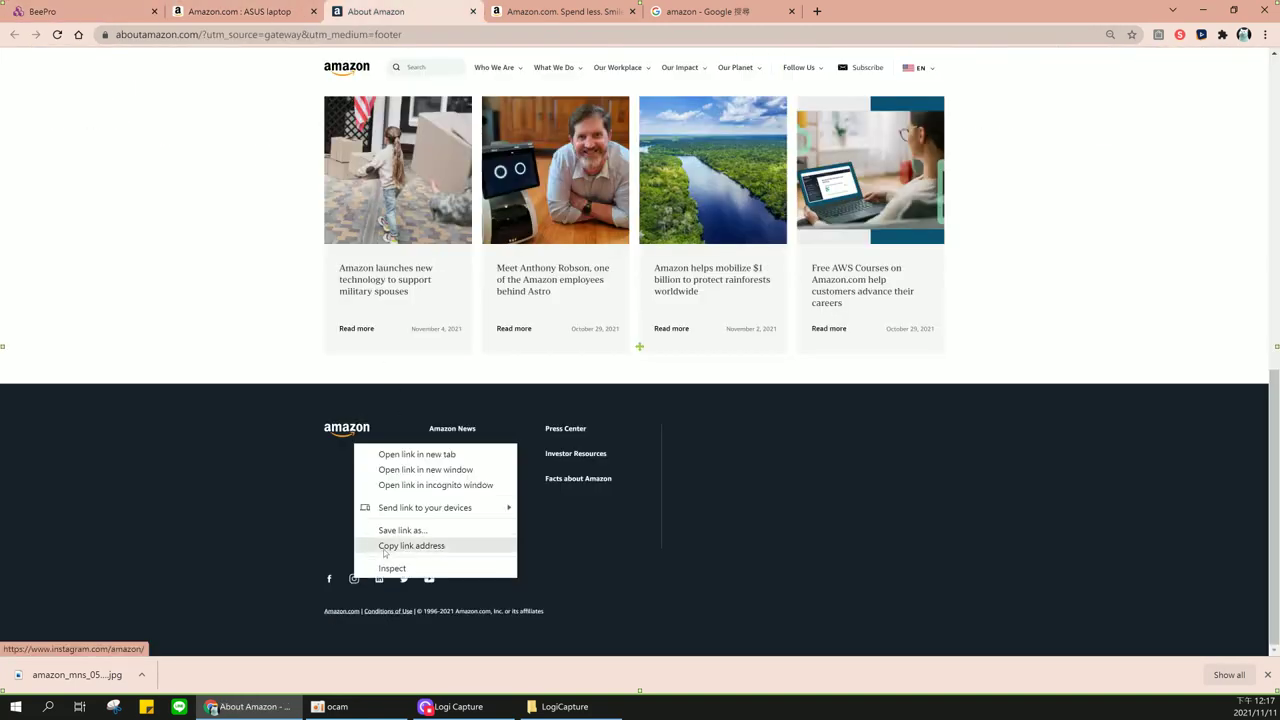
left_click(390, 546)
left_click(92, 8)
key("ctrl+a")
key("ctrl+v")
Copy Amazon's LinkedIn link address from the About Amazon footer and set it as the LinkedIn icon's URL
left_click(376, 11)
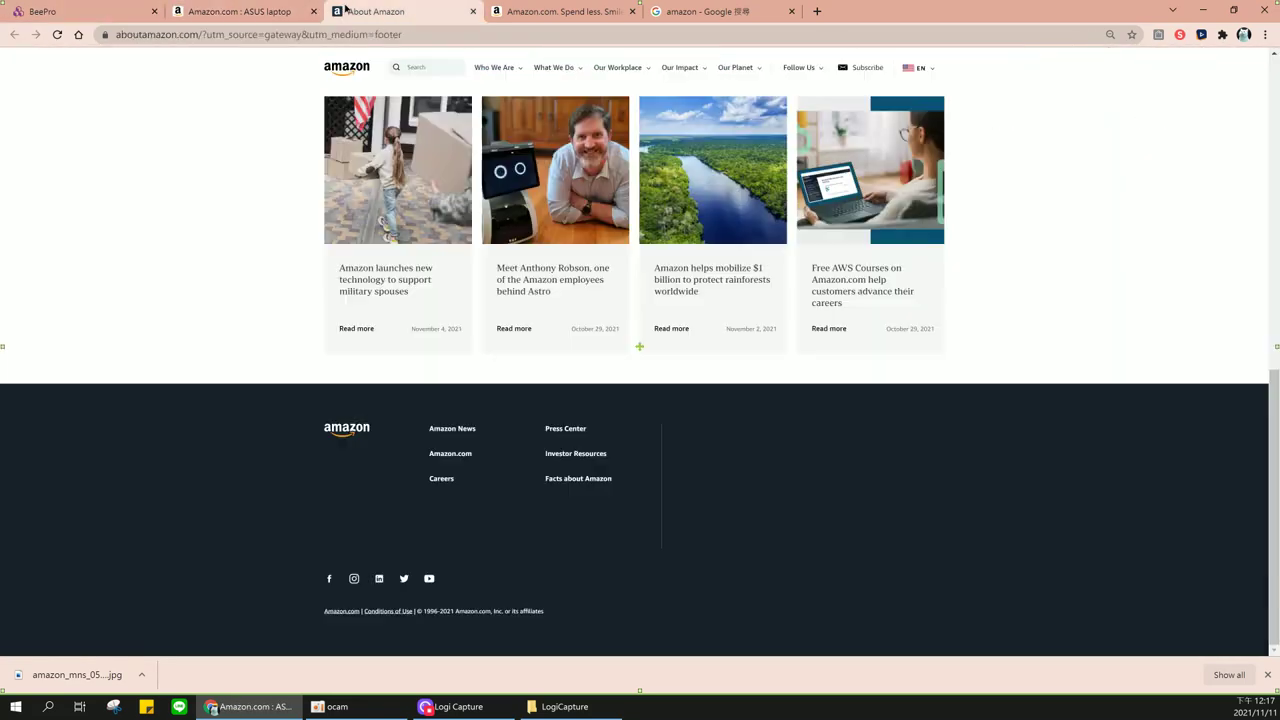
right_click(379, 578)
left_click(410, 545)
left_click(80, 11)
left_click(1160, 452)
key("ctrl+a")
key("ctrl+v")
left_click(360, 11)
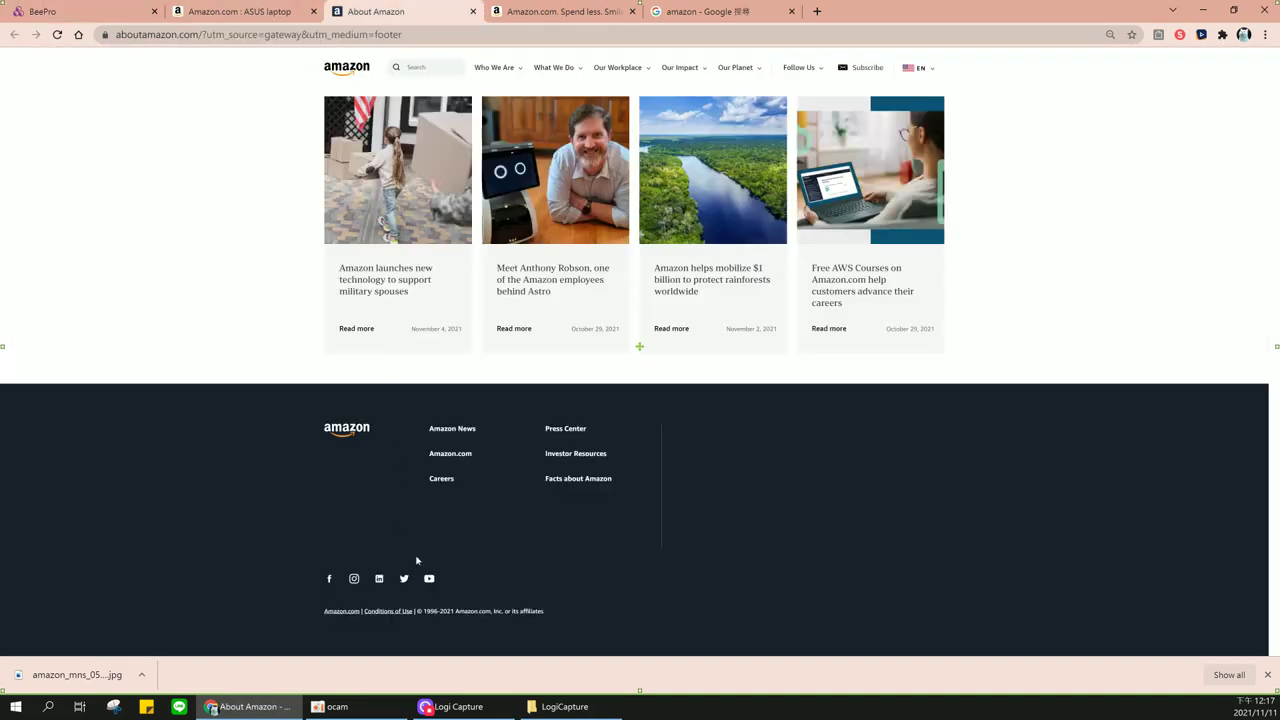
right_click(429, 578)
left_click(486, 545)
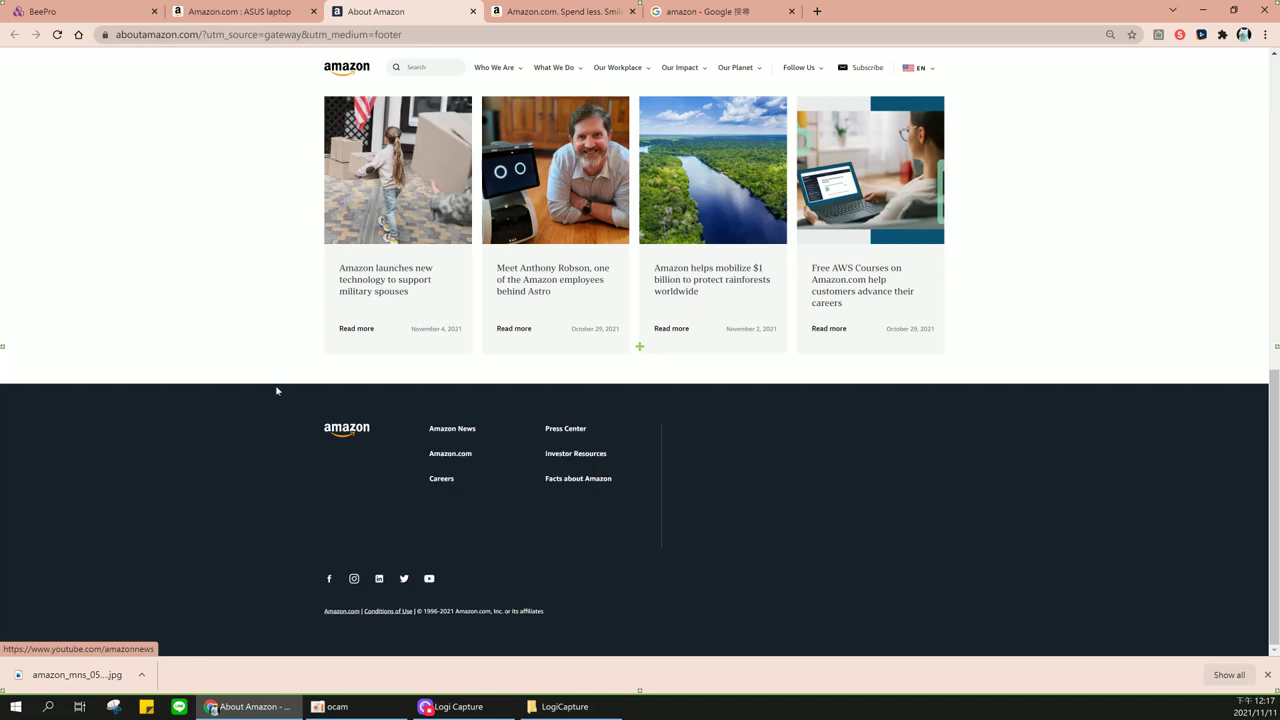
left_click(80, 11)
left_click(1190, 524)
key("ctrl+a")
key("ctrl+v")
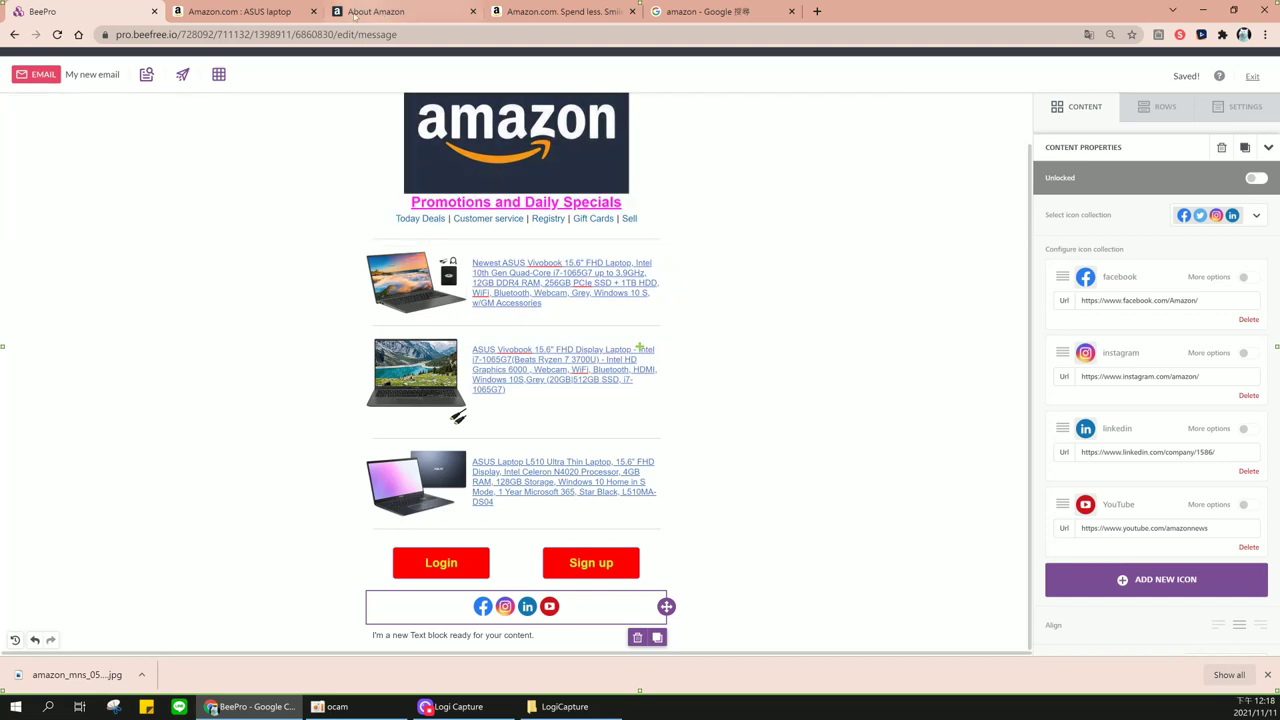
Copy the Conditions of Use, Privacy Notice, Interest-Based Ads and copyright line from the footer of the Amazon ASUS laptop page
left_click(268, 14)
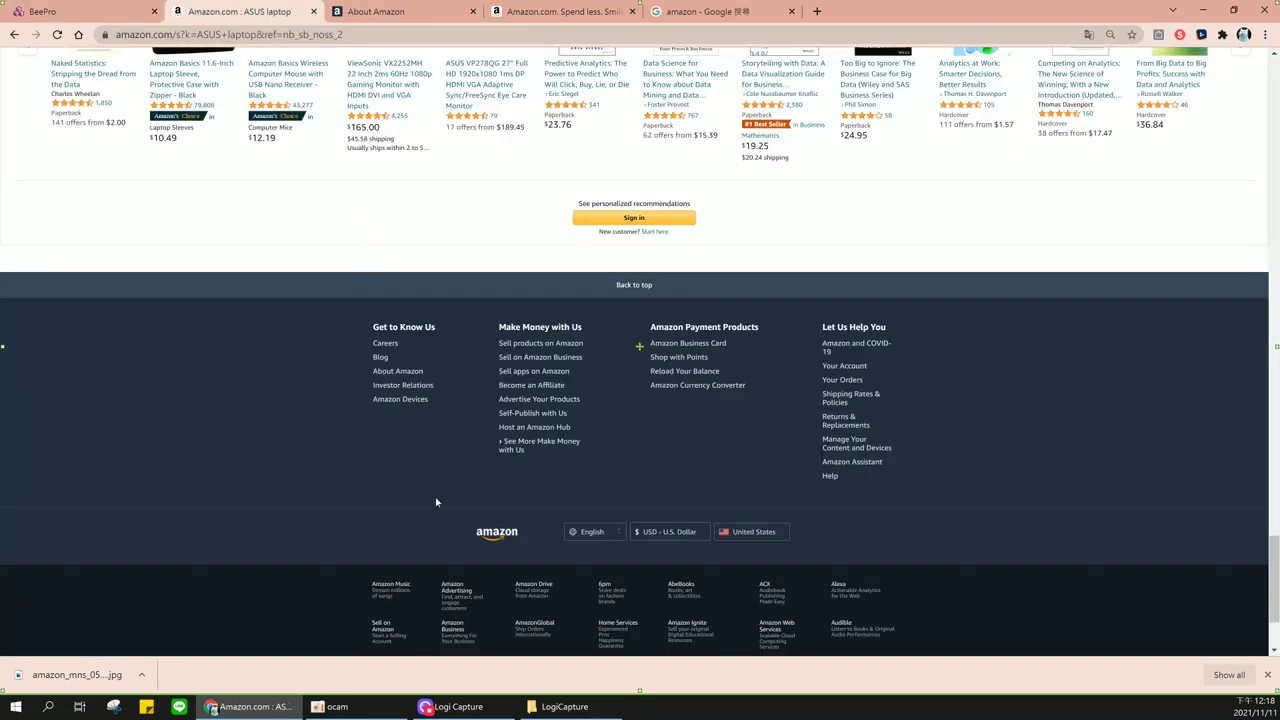
scroll(436, 501, "down", 3)
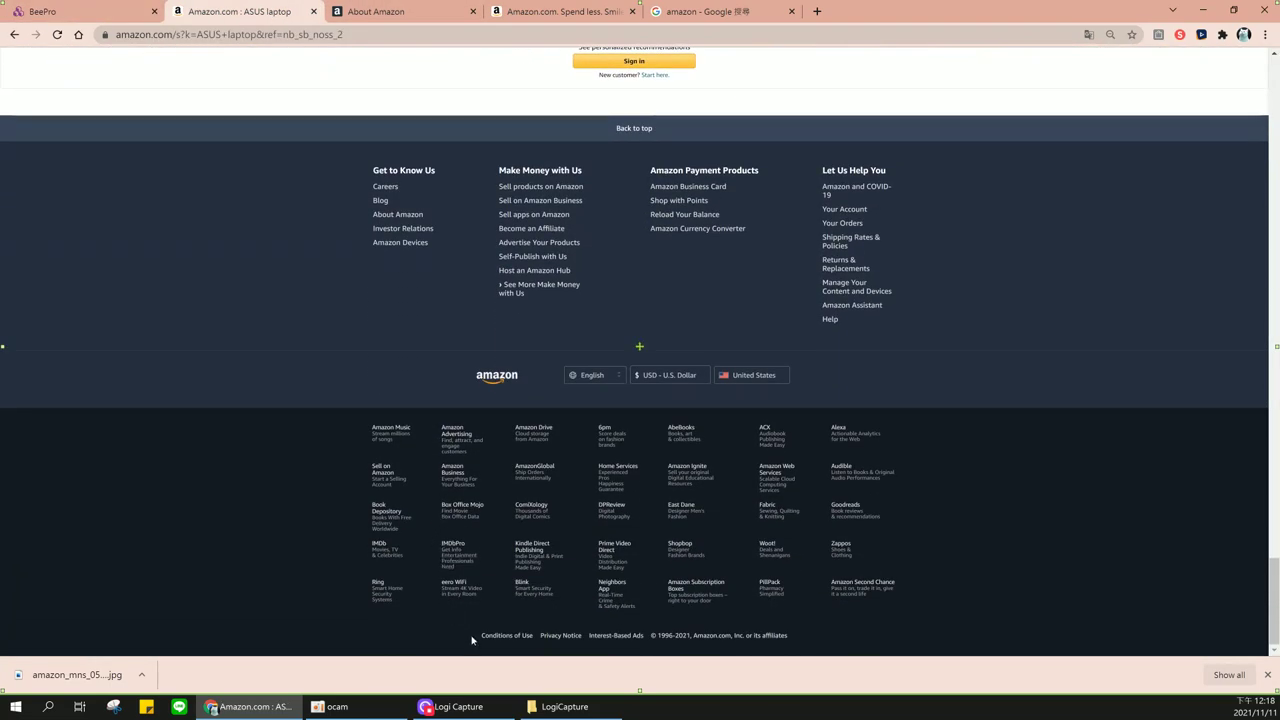
left_click_drag(478, 640, 789, 642)
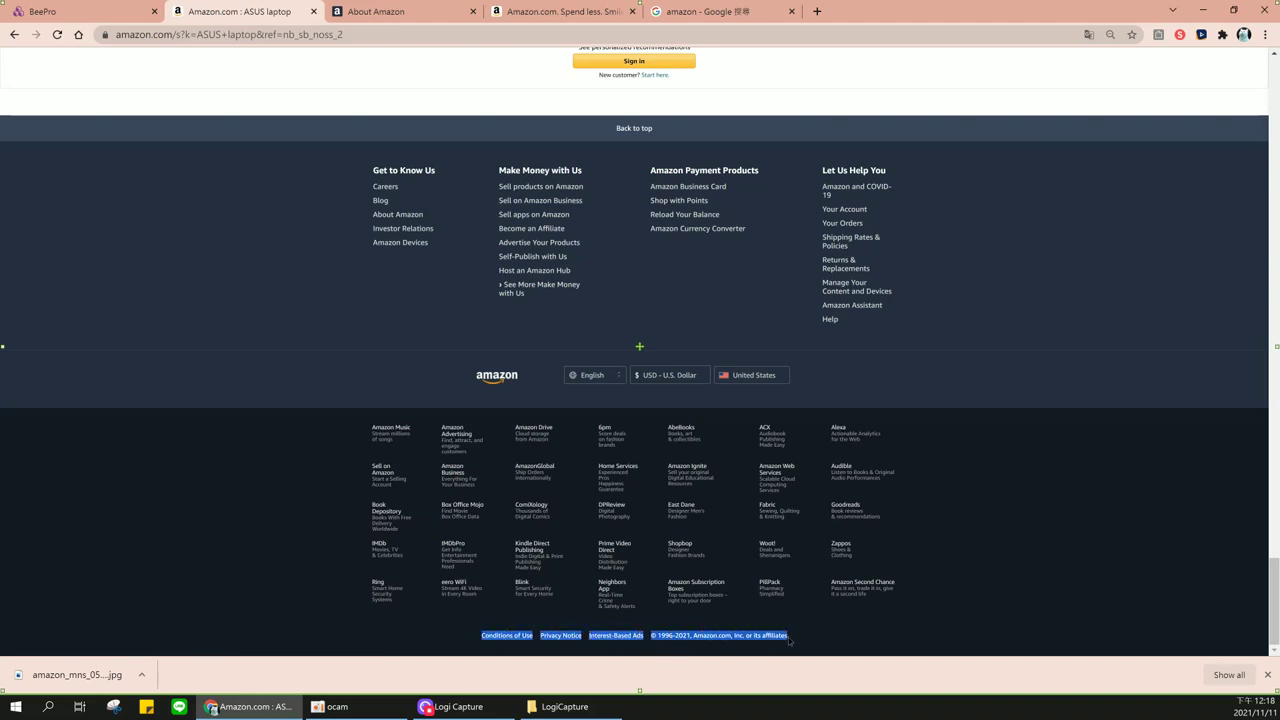
right_click(773, 638)
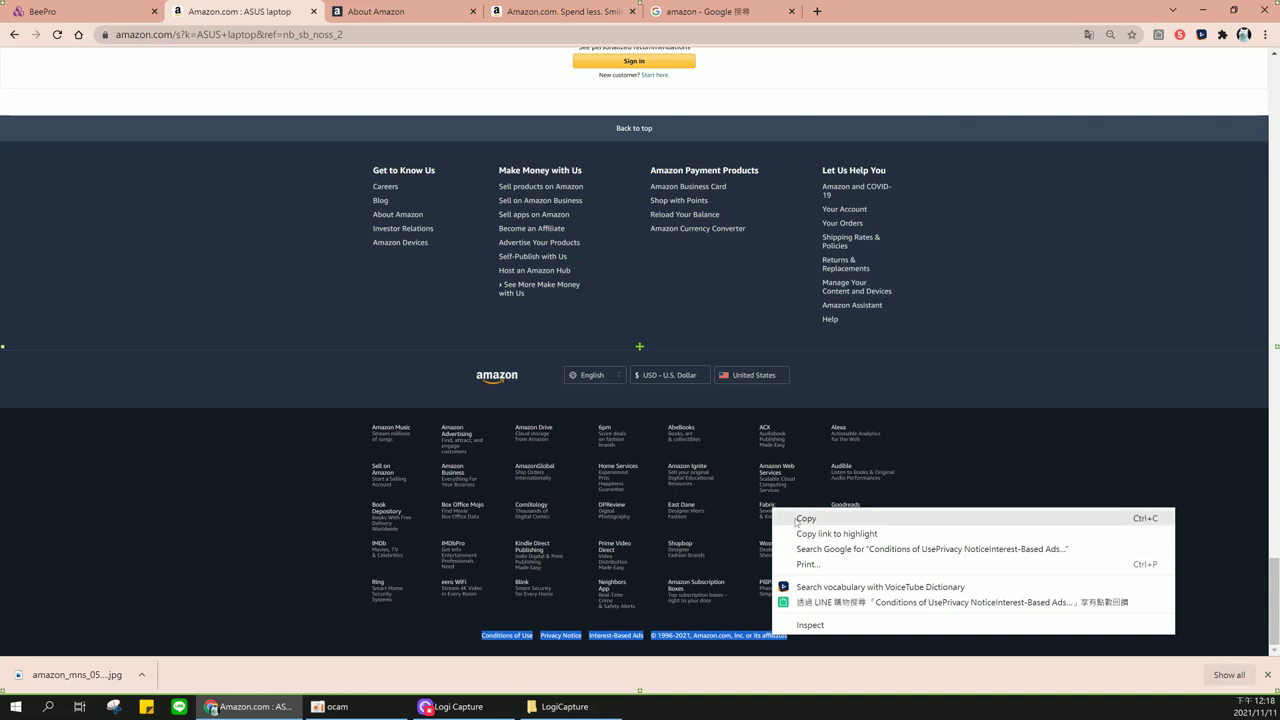
left_click(797, 519)
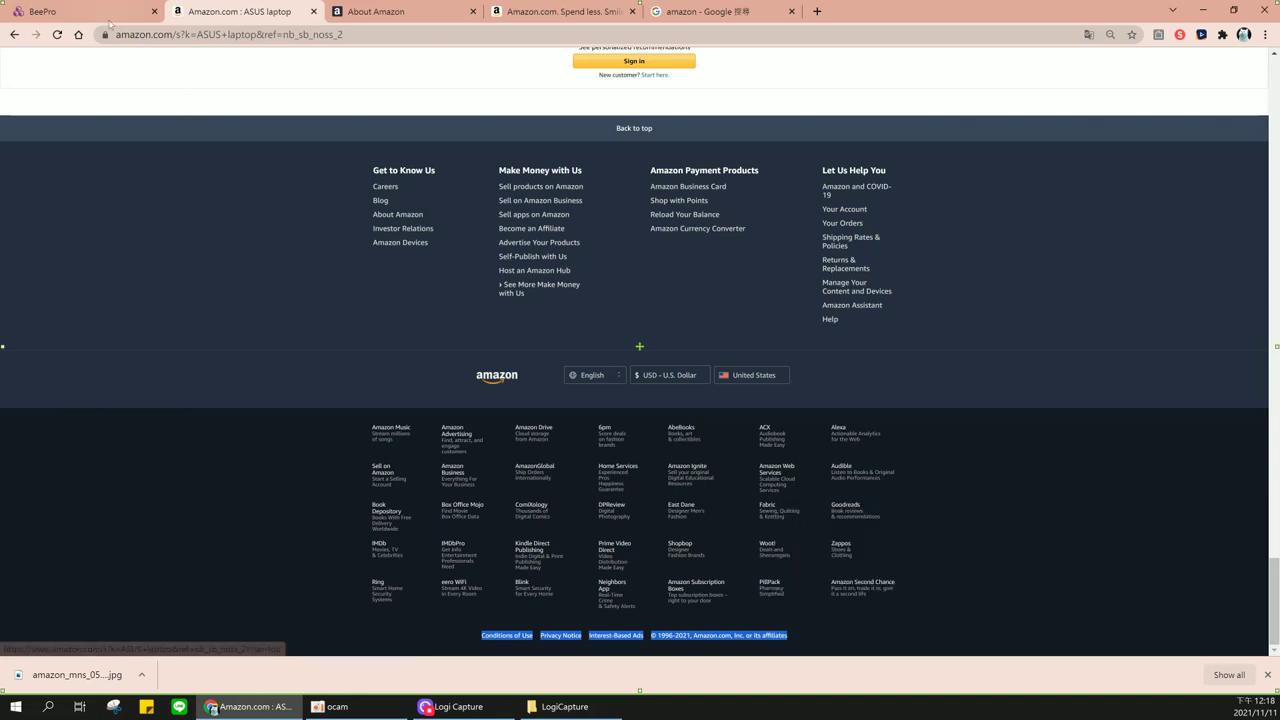
Replace the placeholder text in the block below the social icons with the copied Amazon footer text
left_click(110, 22)
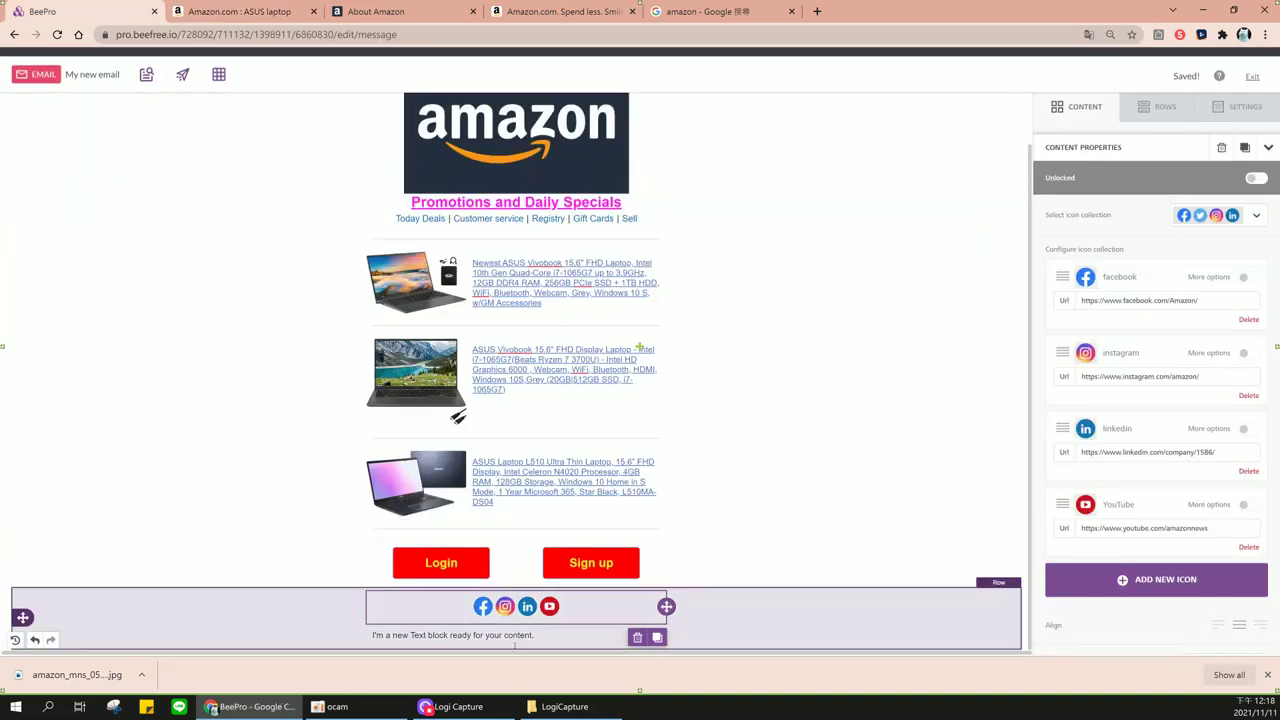
left_click(453, 636)
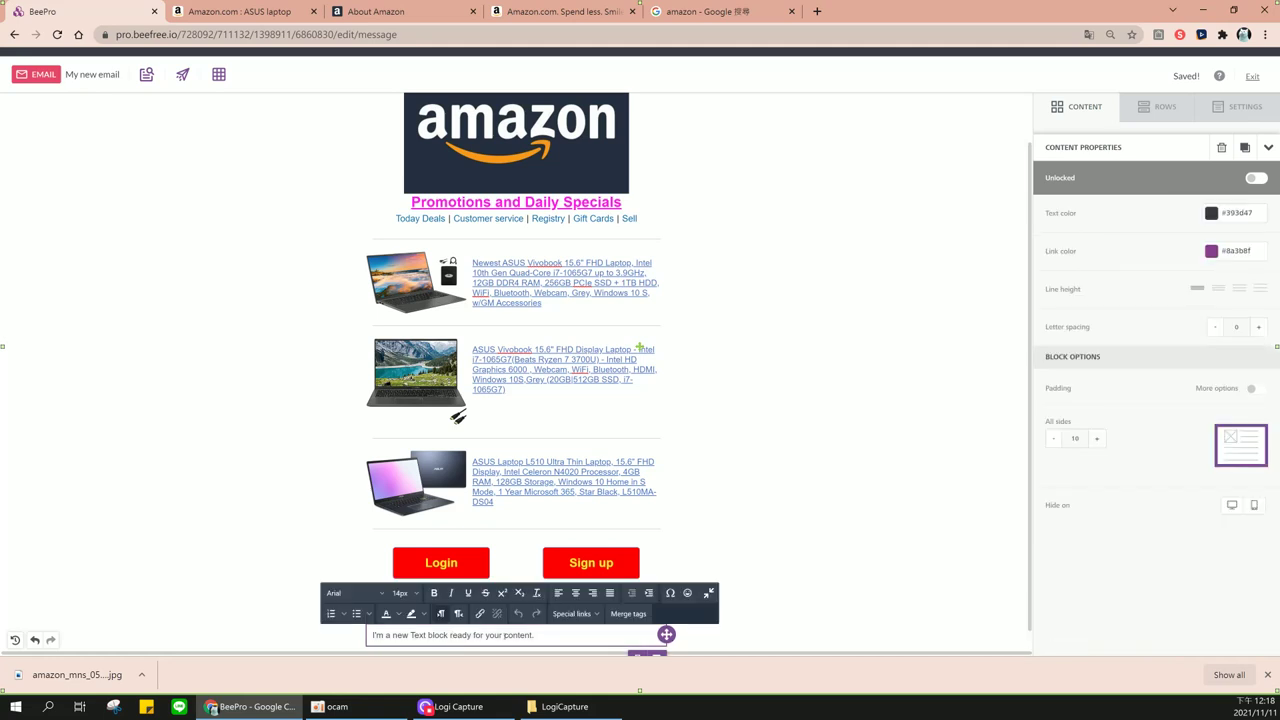
triple_click(505, 636)
key("ctrl+v")
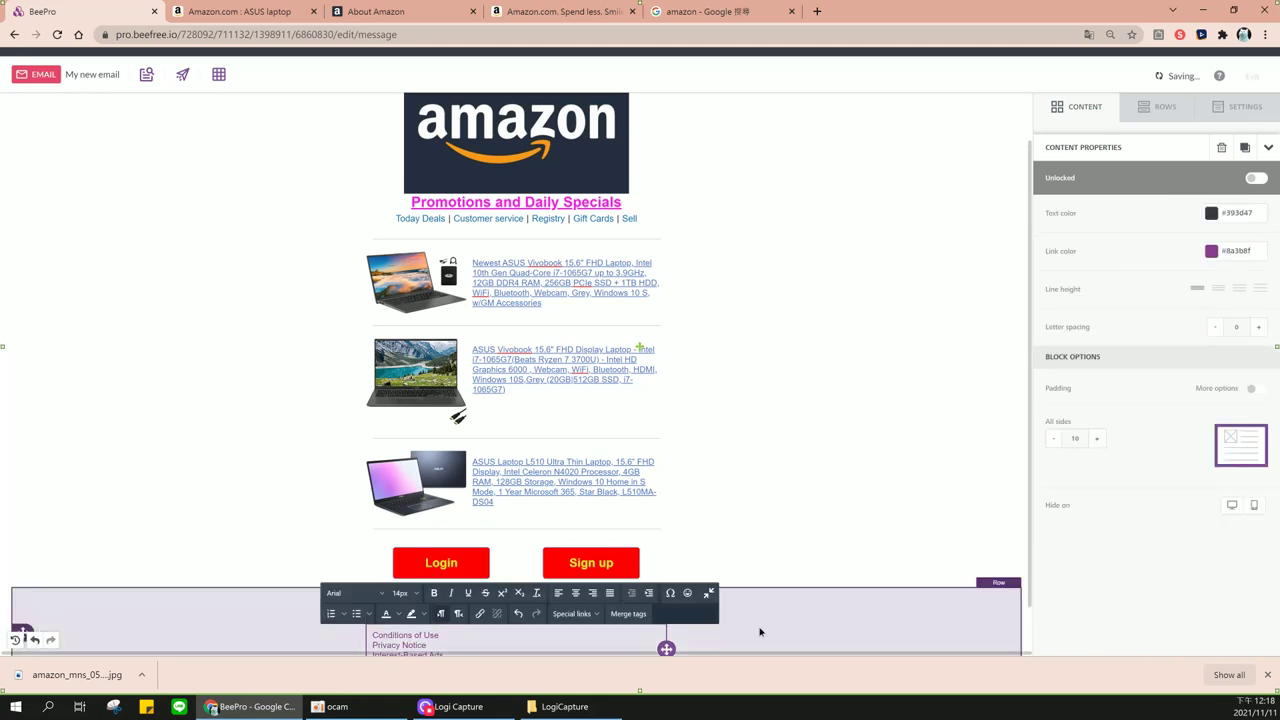
left_click(711, 641)
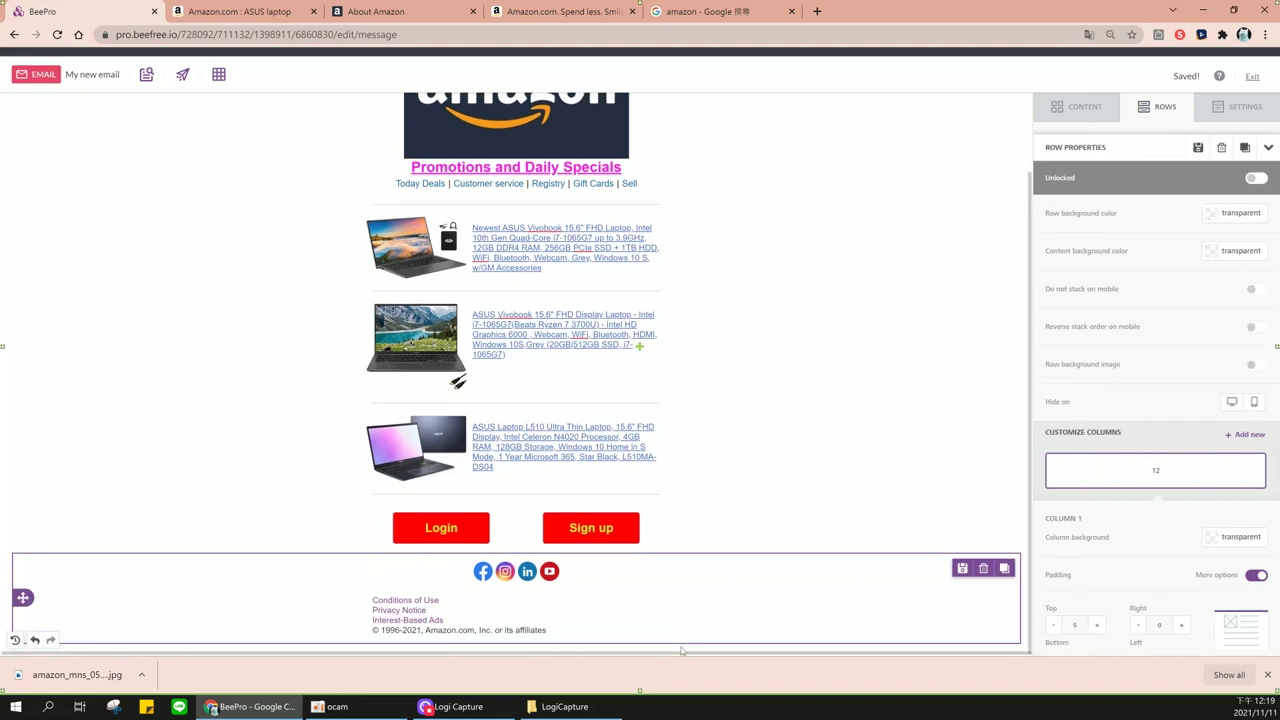
Join Conditions of Use, Privacy Notice and Interest-Based Ads onto one line above the copyright text
left_click(449, 602)
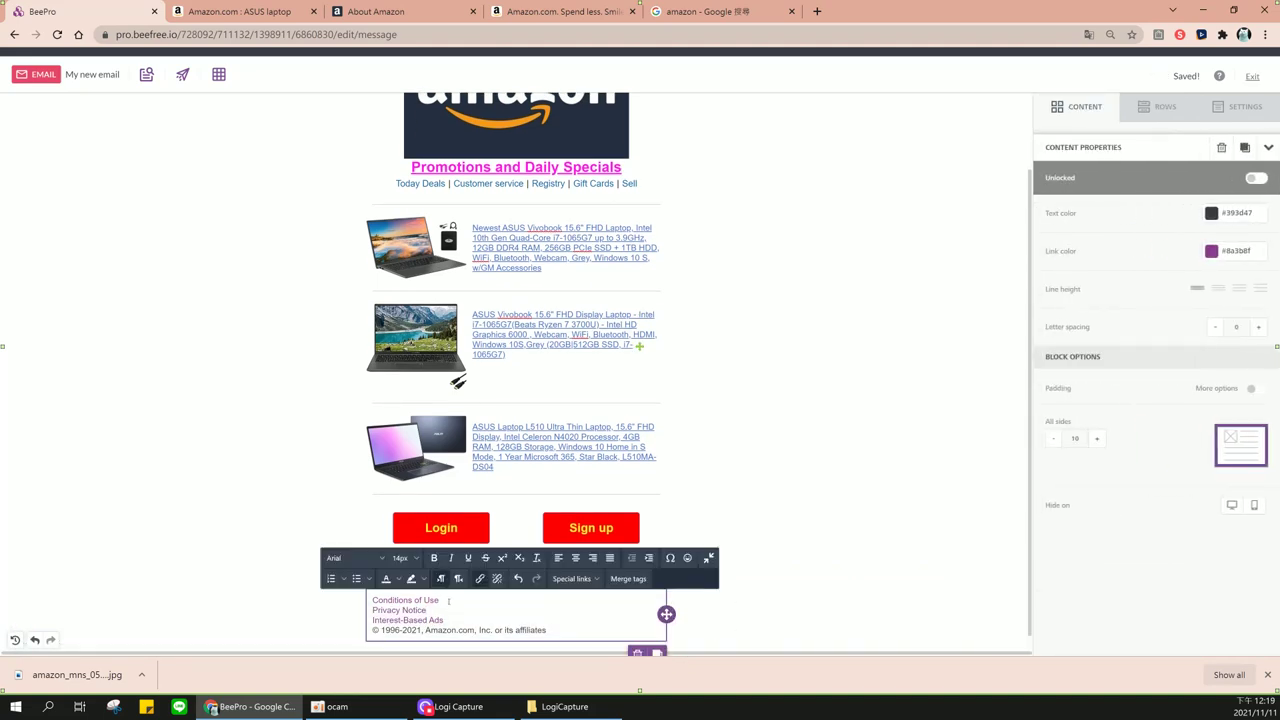
key("Delete")
key("End")
key("Delete")
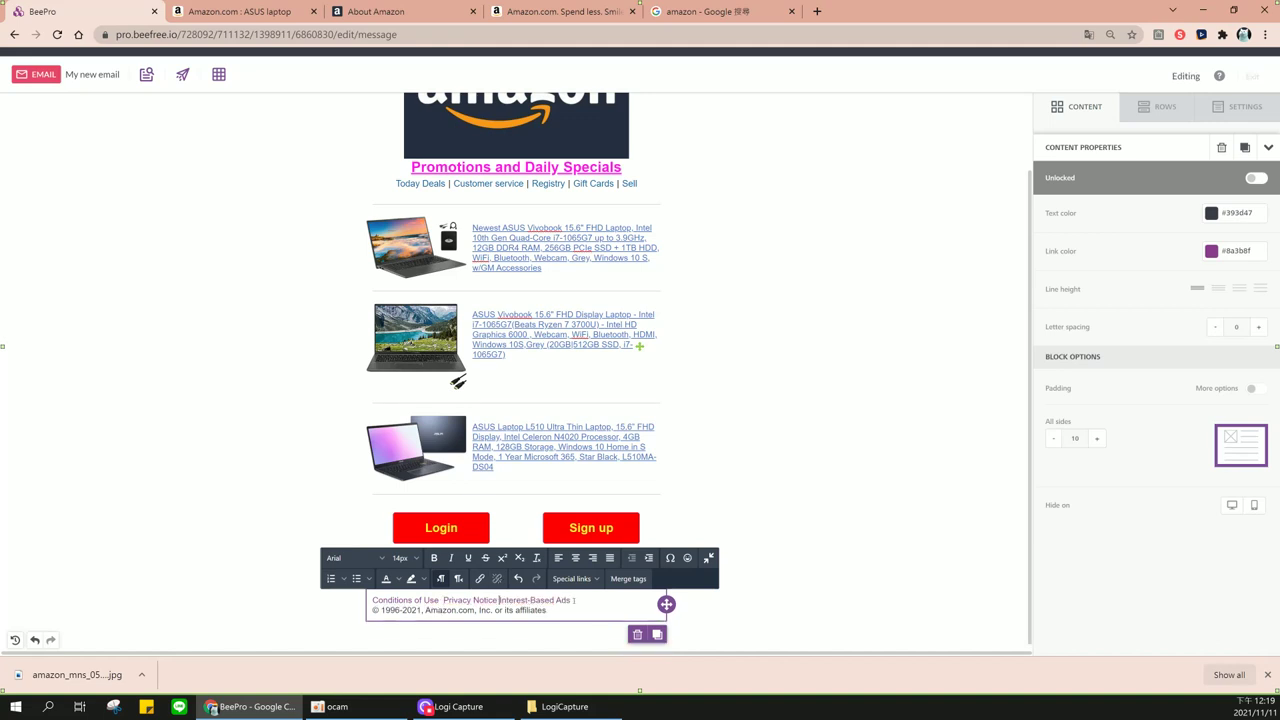
Center both lines of the footer text, the legal links and the copyright notice
left_click(586, 609)
key("ctrl+shift+Left")
key("ctrl+shift+Left")
key("ctrl+shift+Left")
key("ctrl+shift+Left")
key("ctrl+shift+Left")
key("ctrl+shift+Left")
key("shift+Up")
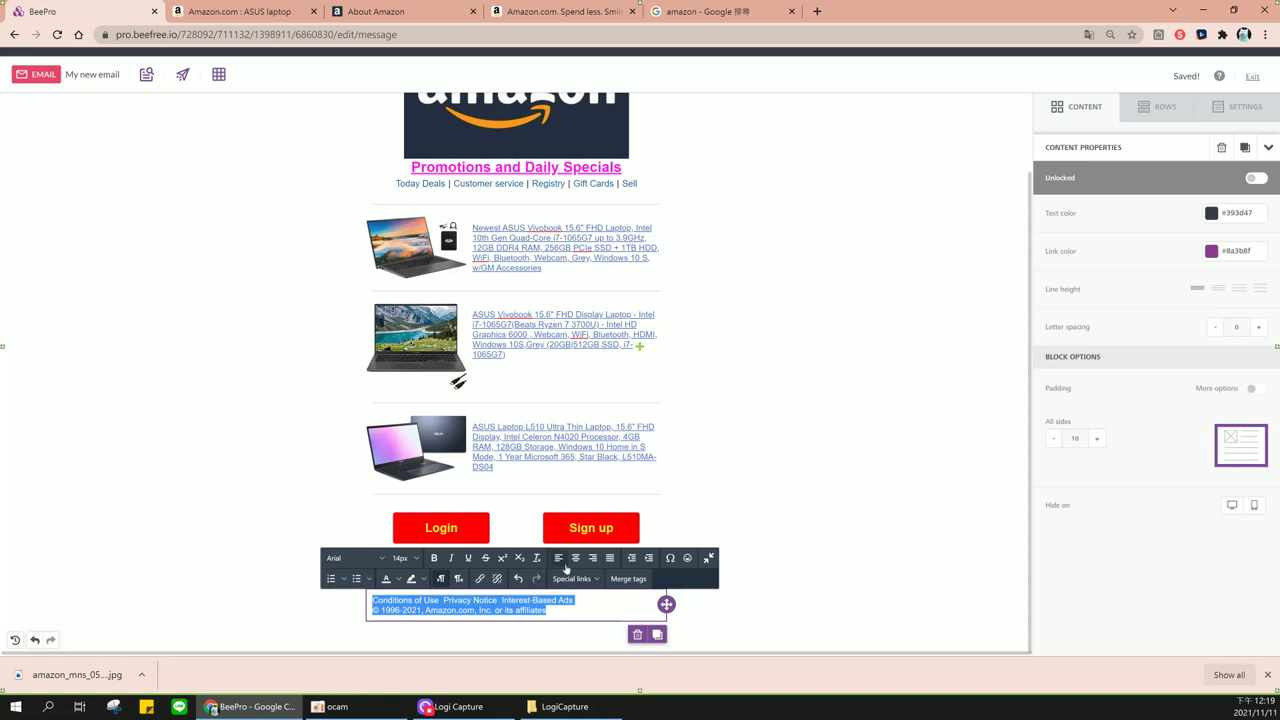
left_click(575, 558)
left_click(520, 609)
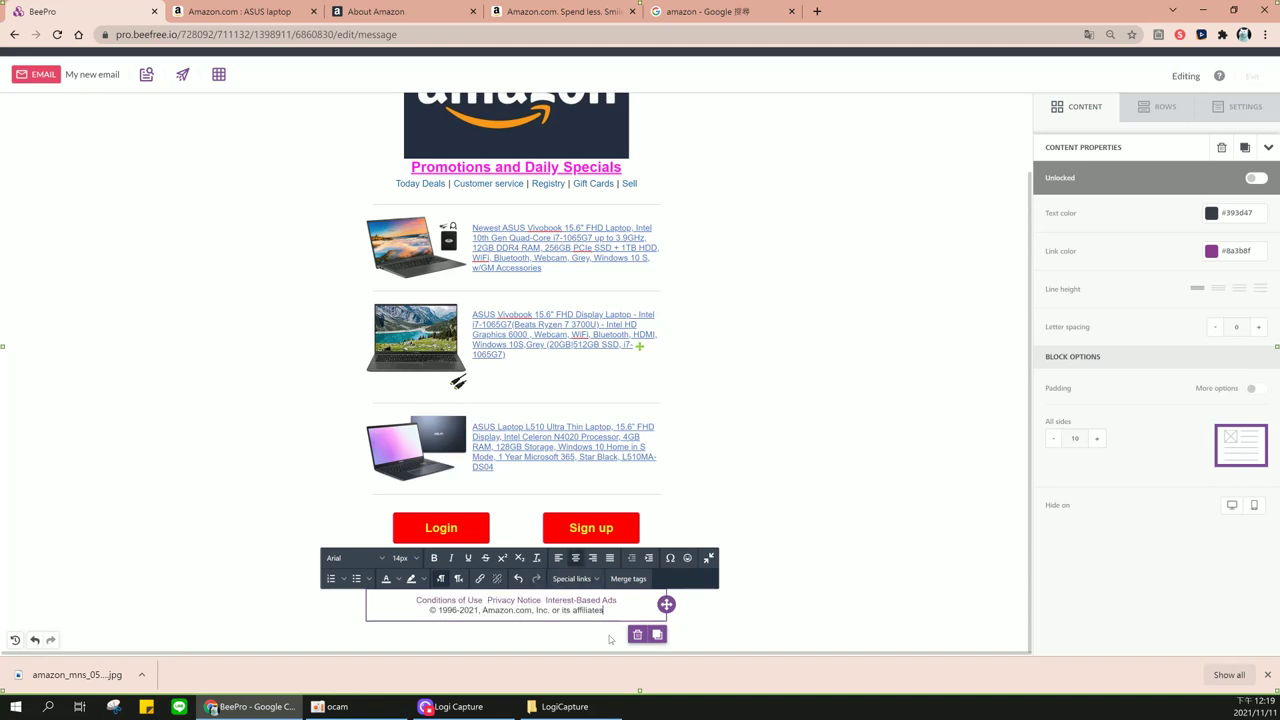
Separate Conditions of Use, Privacy Notice and Interest-Based Ads with "|" characters and finish editing the text block
left_click(484, 600)
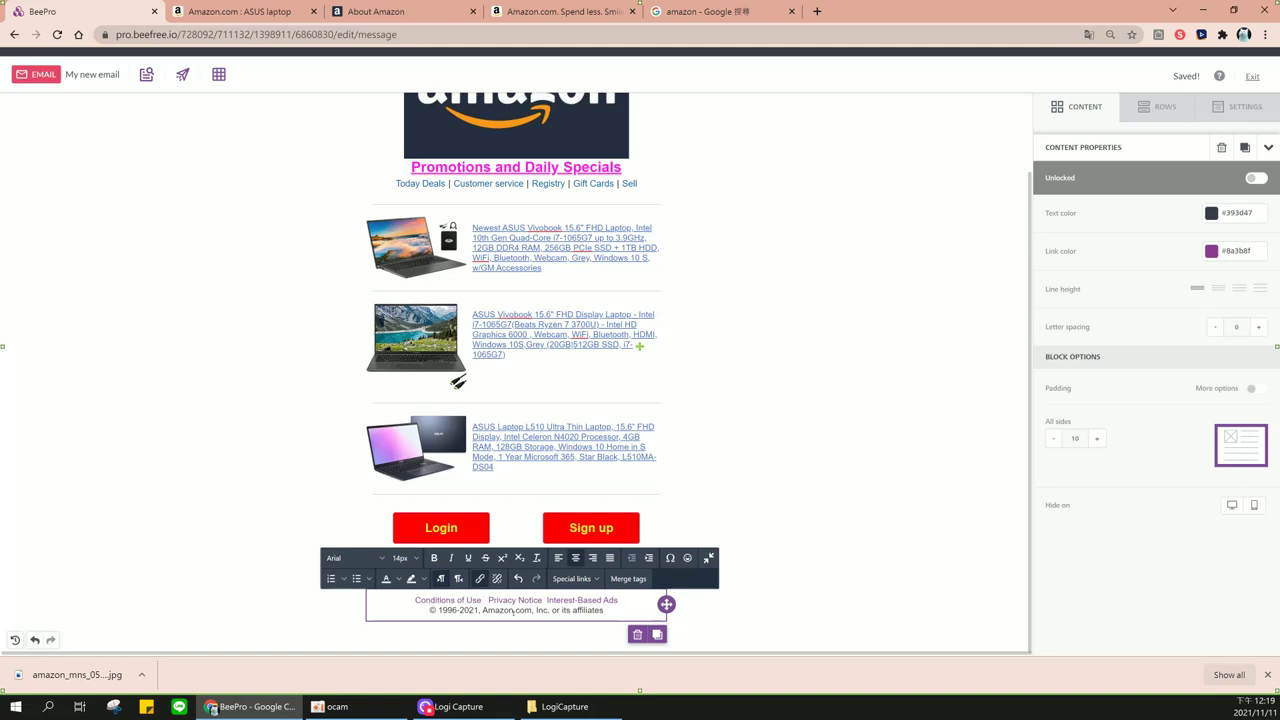
type("|")
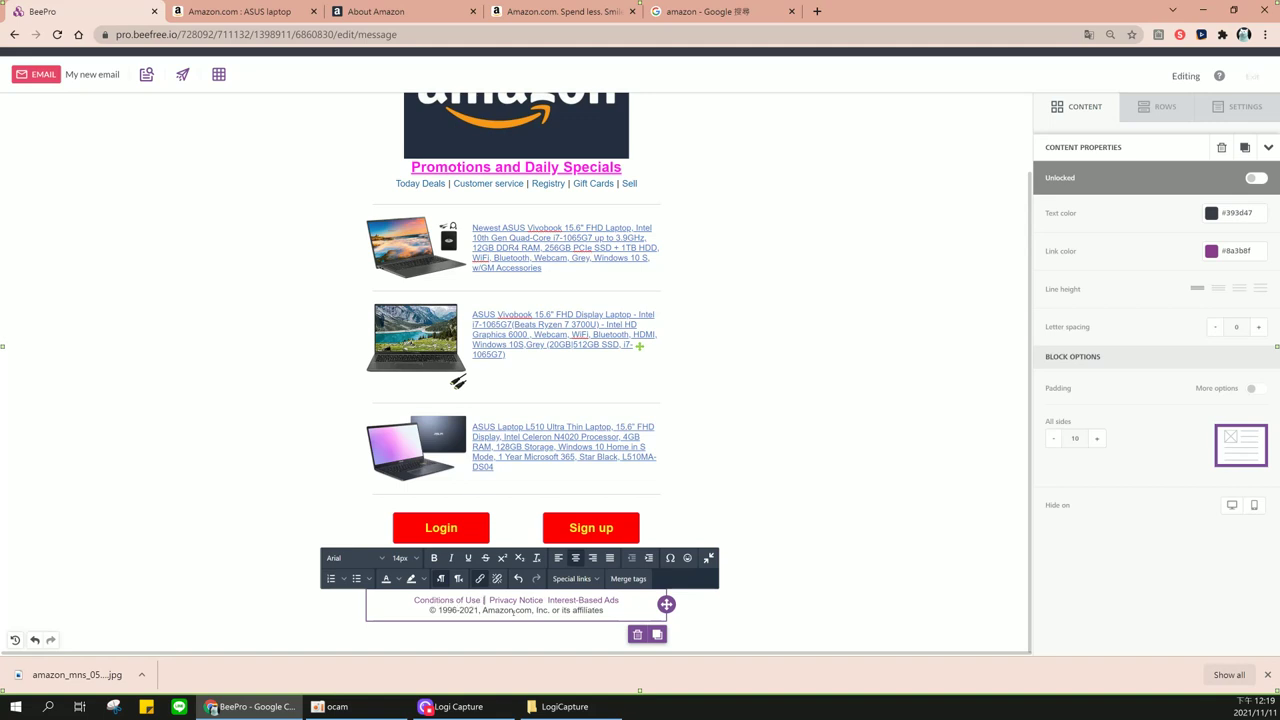
key("Delete")
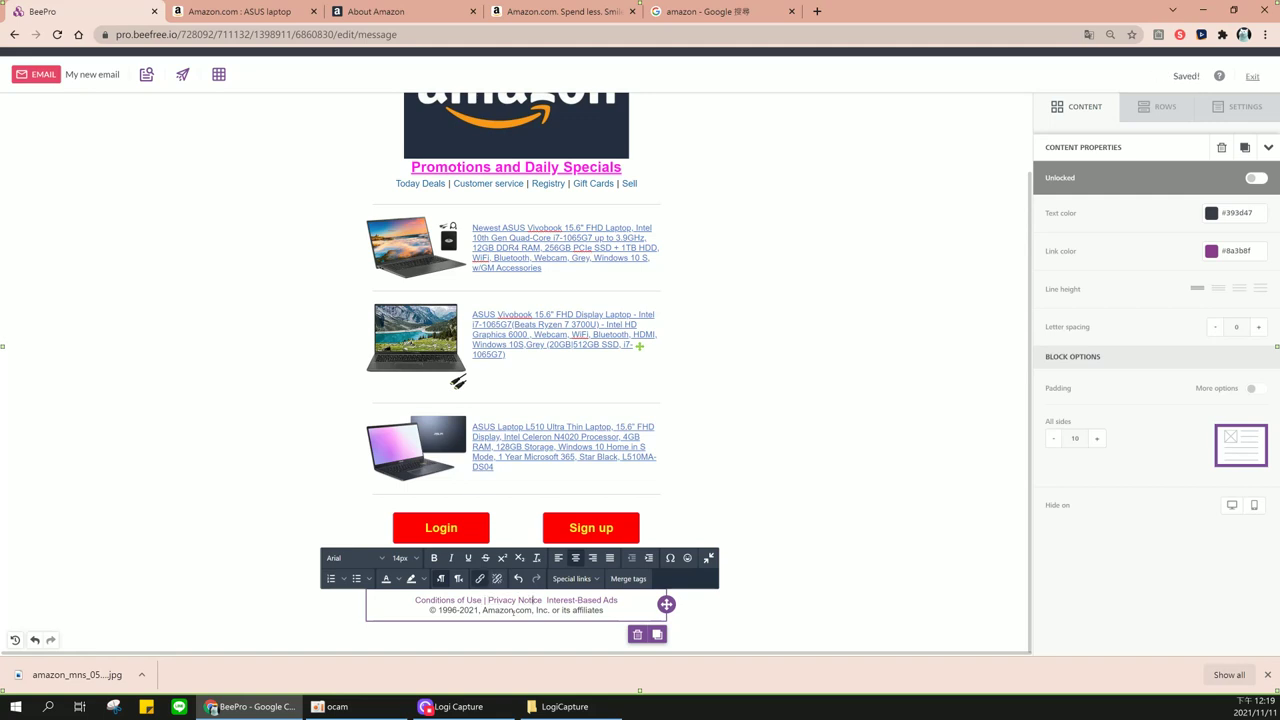
type("|")
key("BackSpace")
key("Right")
type("|")
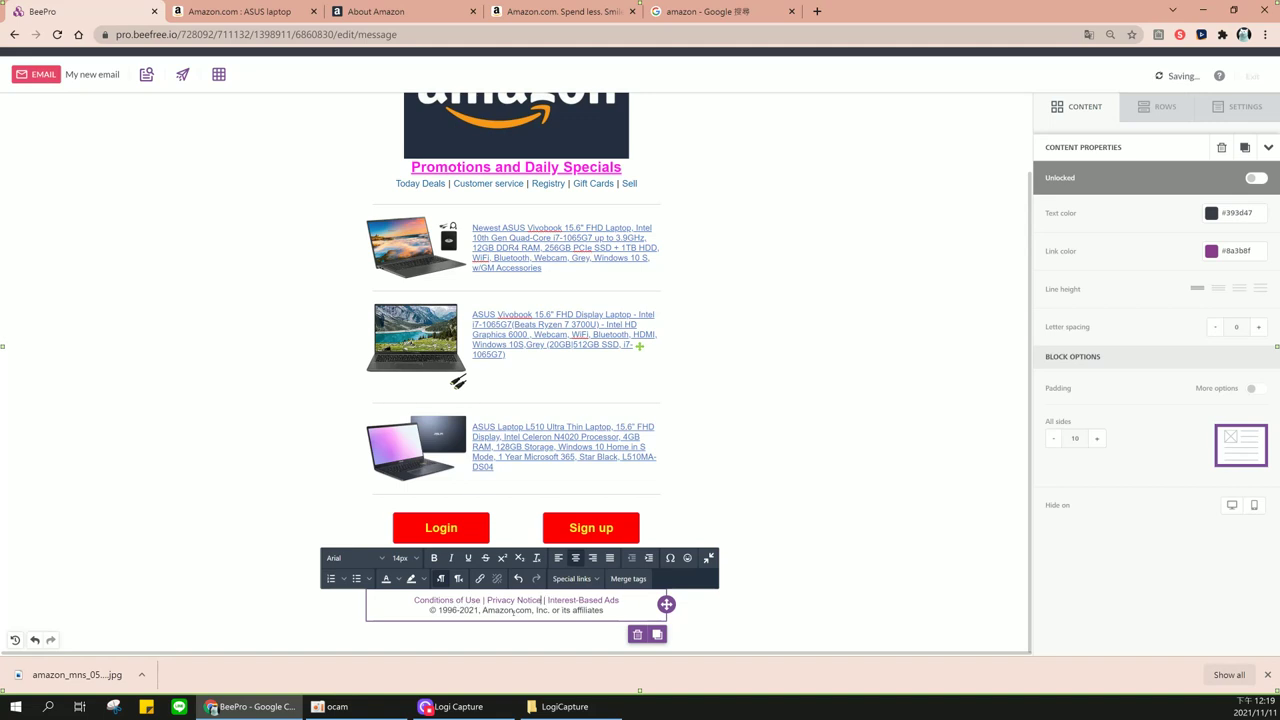
left_click(726, 603)
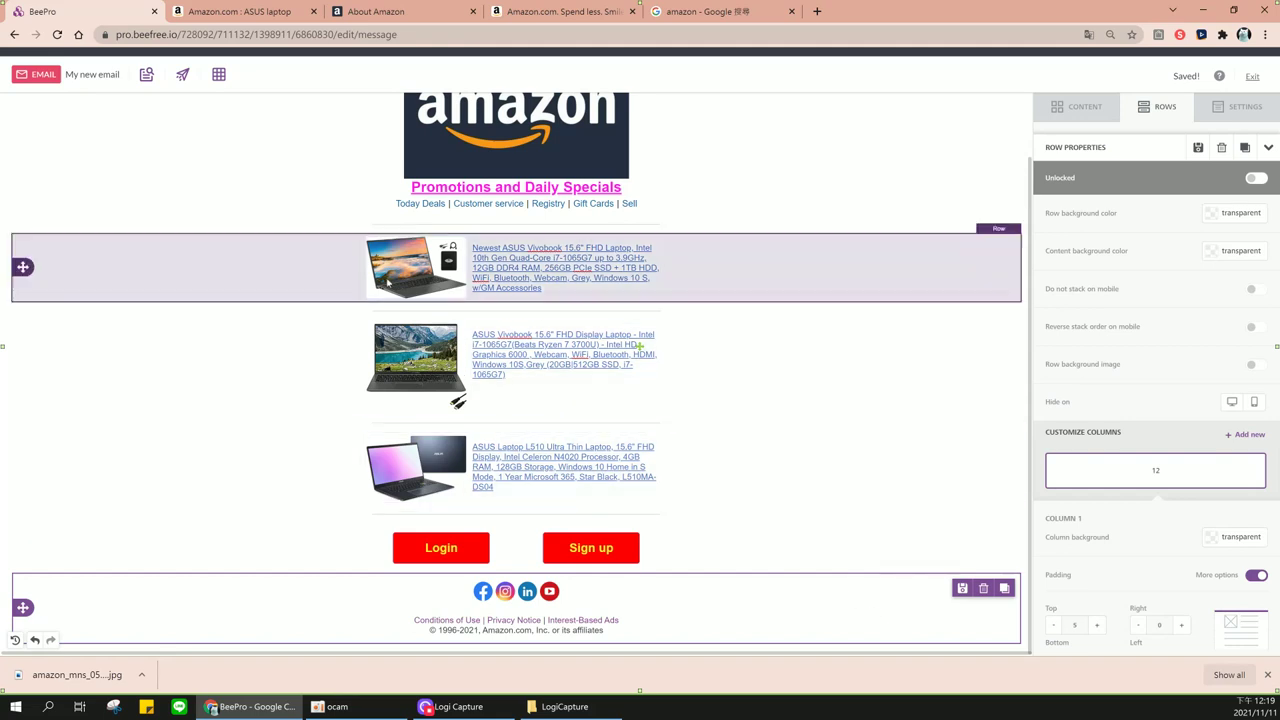
Preview the email in desktop and mobile layouts and look through its content
left_click(146, 74)
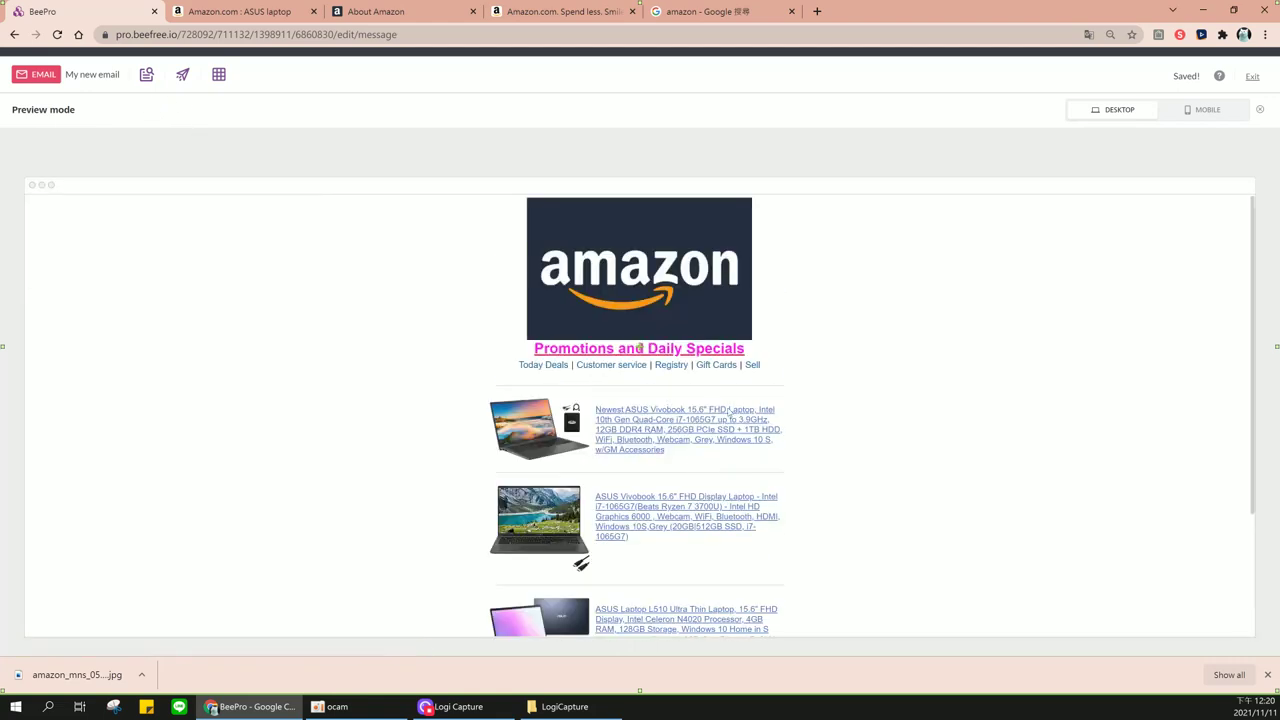
scroll(651, 402, "down", 3)
scroll(654, 406, "up", 3)
left_click(1204, 112)
scroll(730, 360, "down", 5)
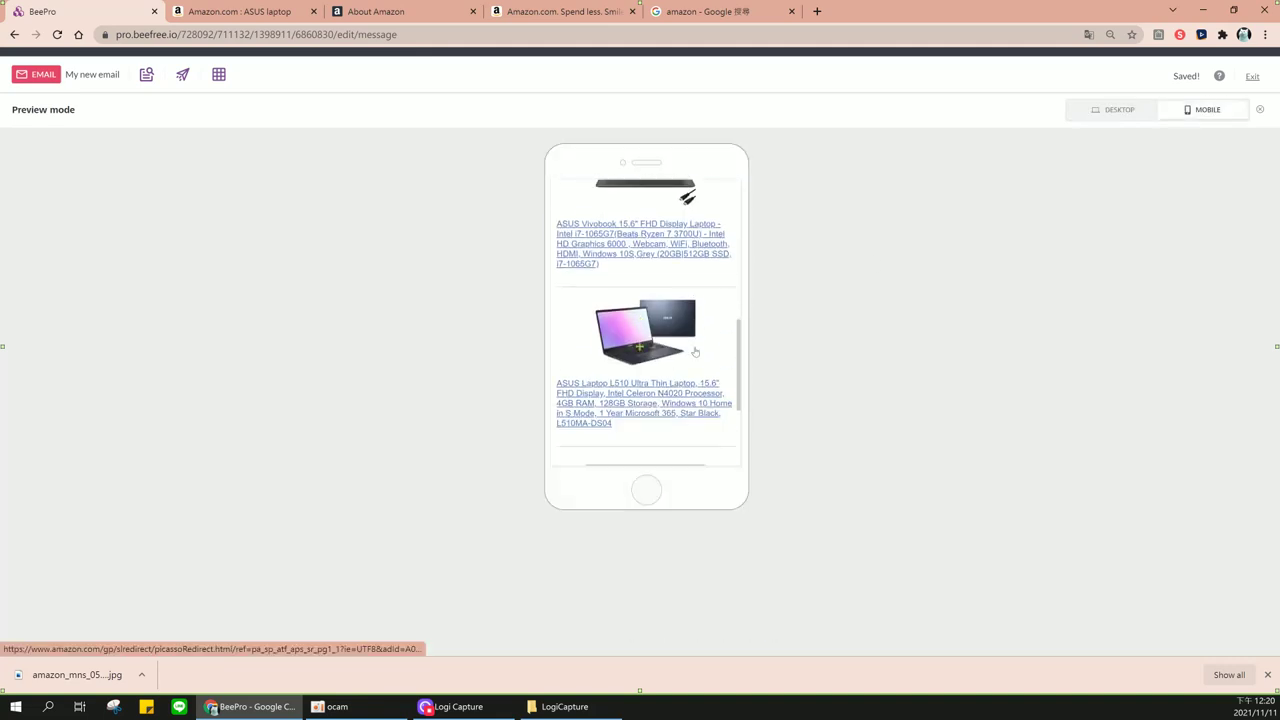
scroll(700, 355, "up", 5)
scroll(693, 353, "up", 1)
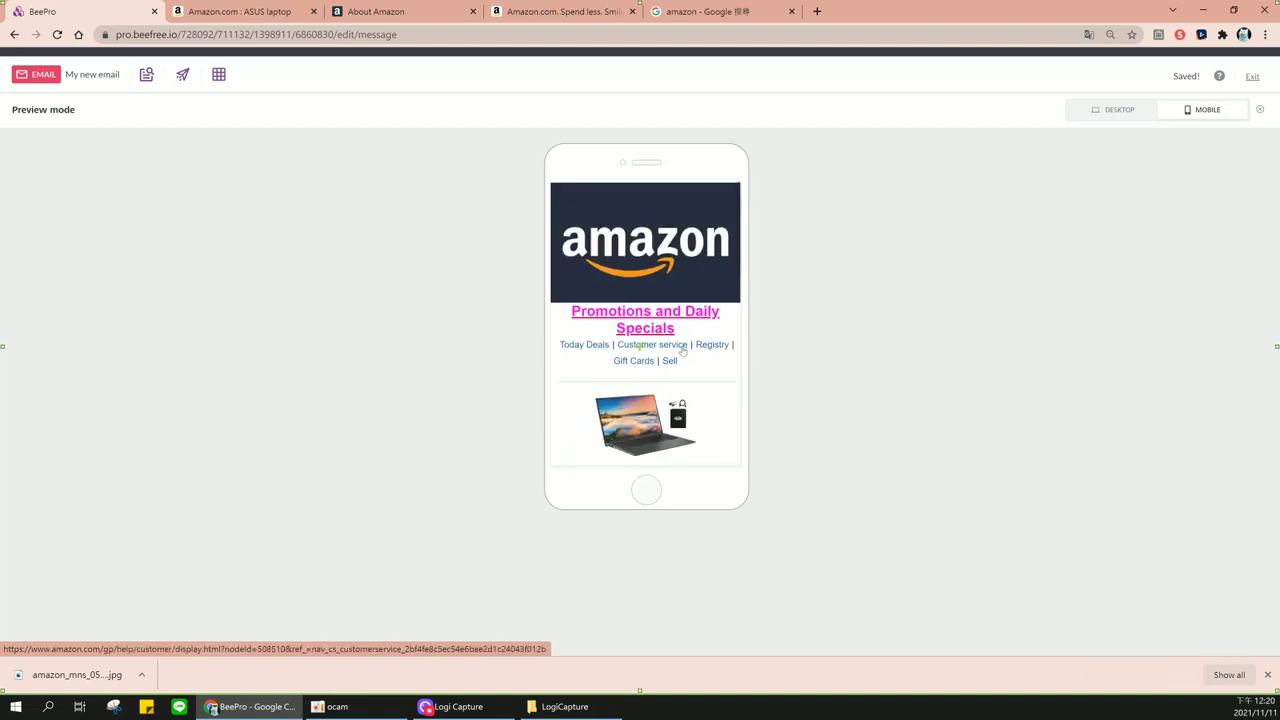
Test the links of the title, the first laptop's description and the second laptop's image in the mobile preview
left_click(644, 314)
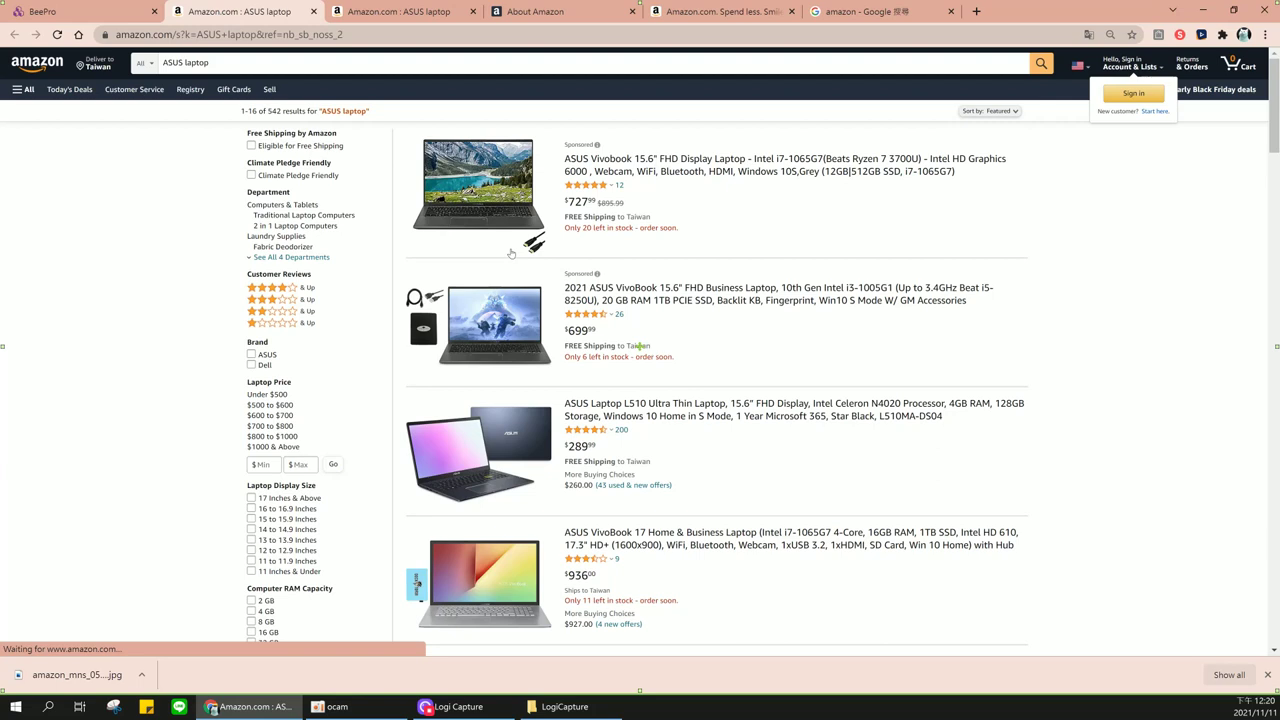
left_click(100, 11)
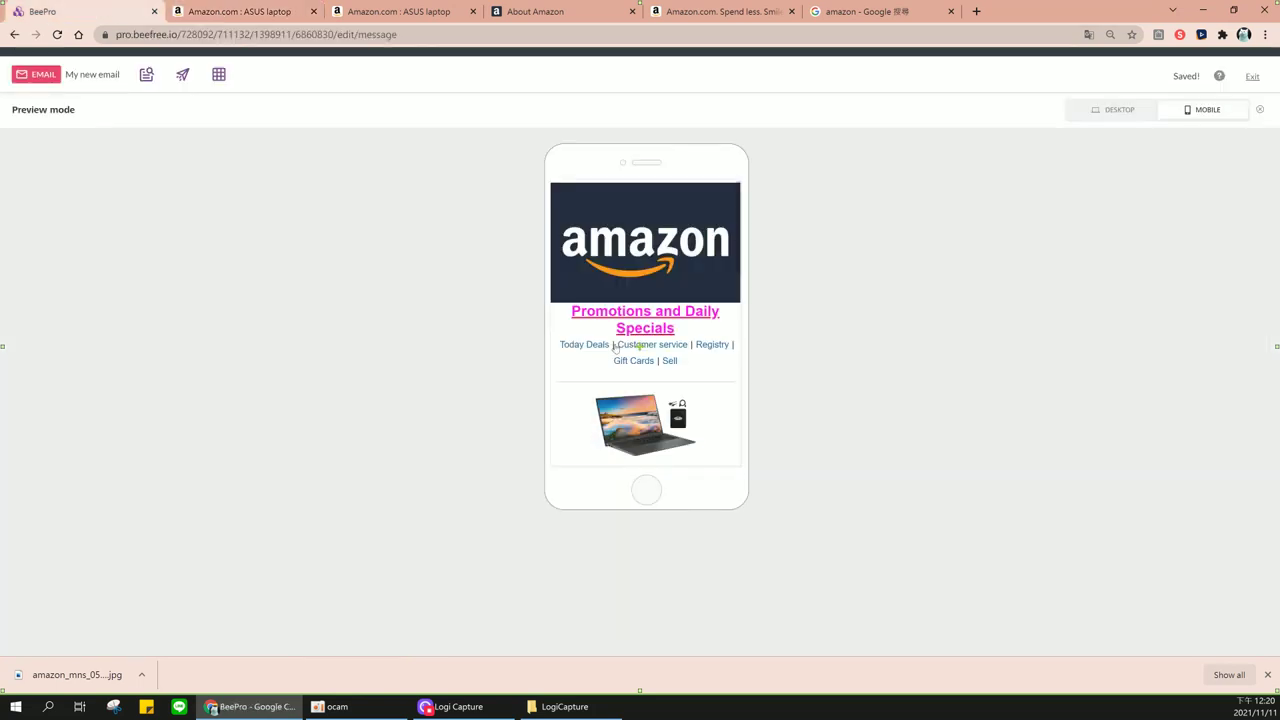
scroll(625, 392, "down", 5)
scroll(625, 392, "up", 2)
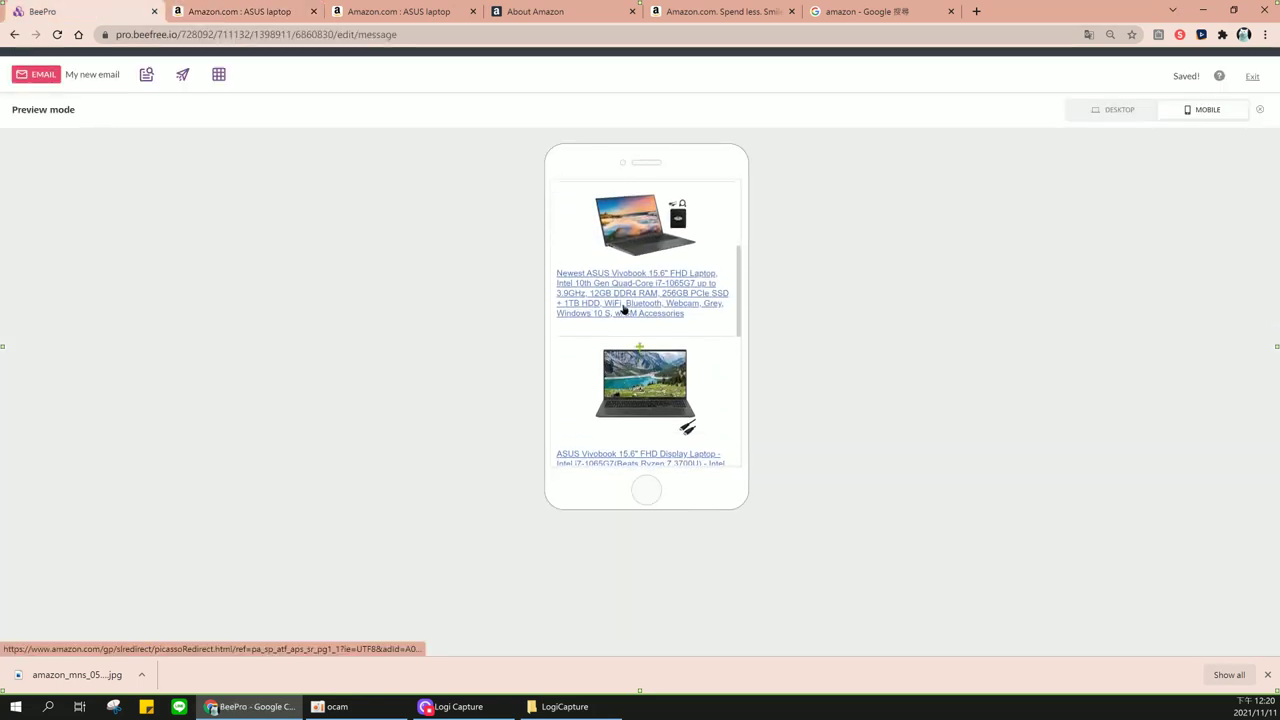
left_click(623, 305)
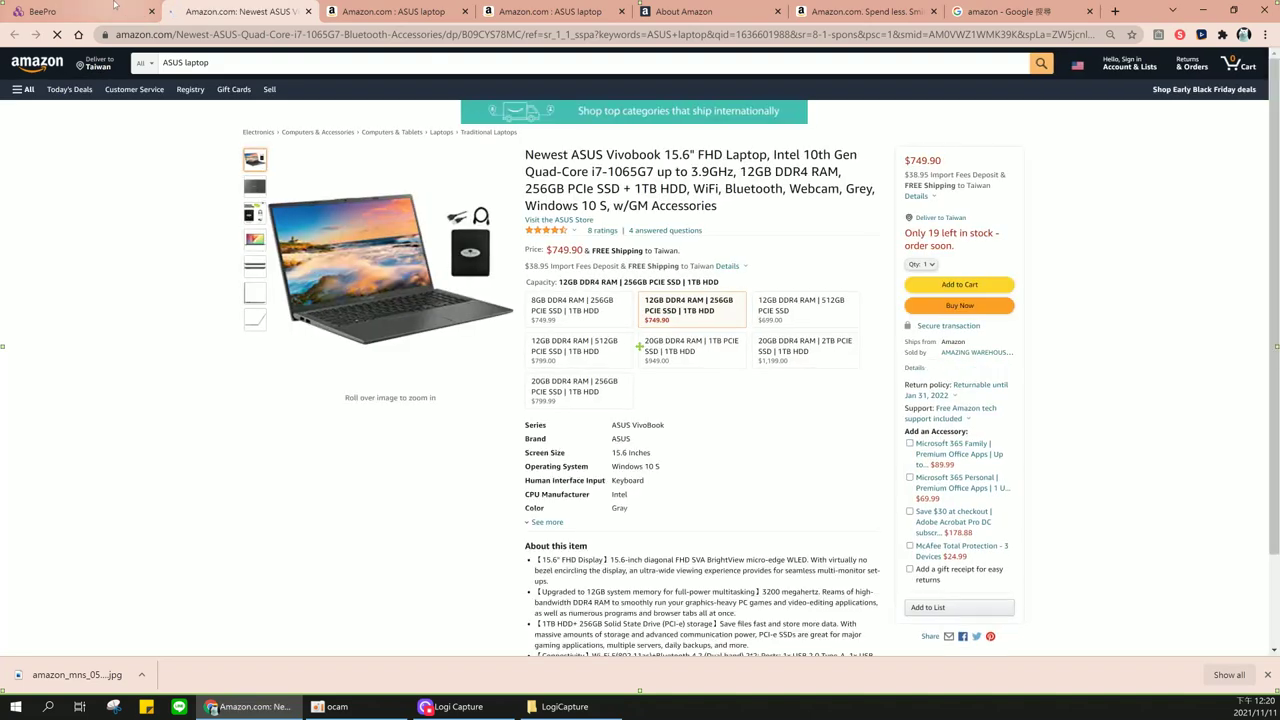
key("ctrl+shift+Tab")
scroll(635, 405, "down", 3)
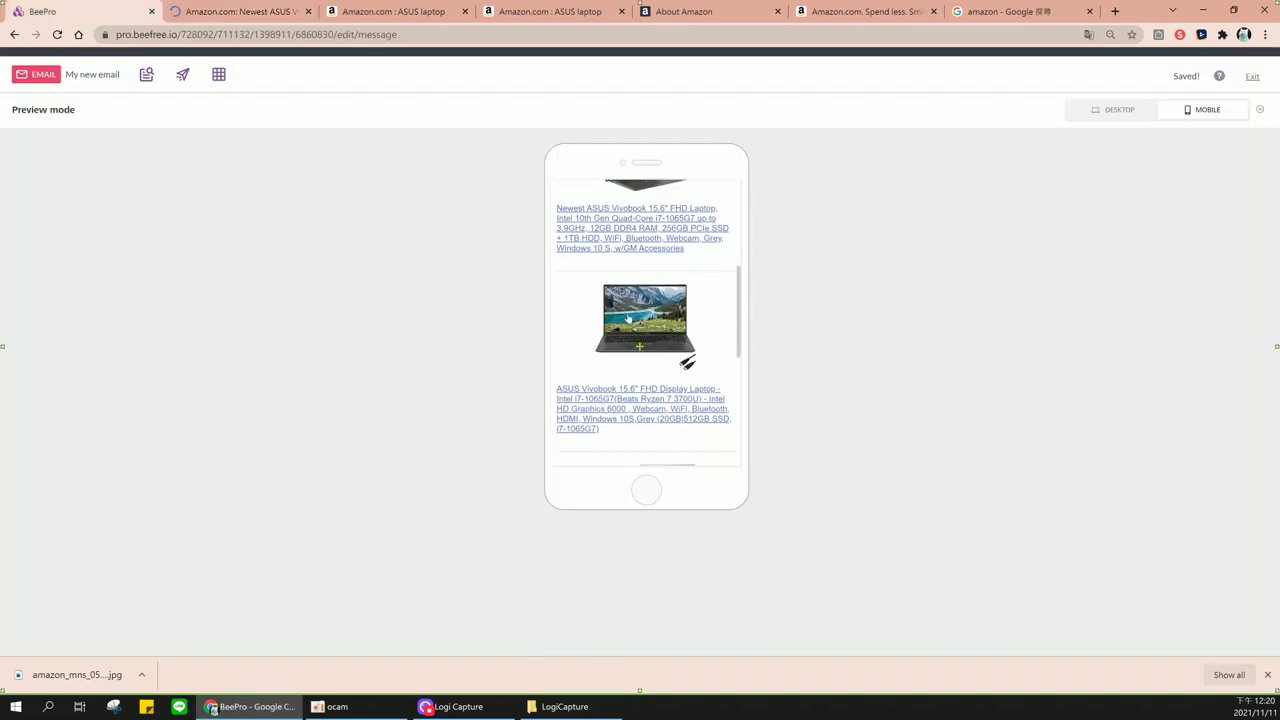
left_click(628, 320)
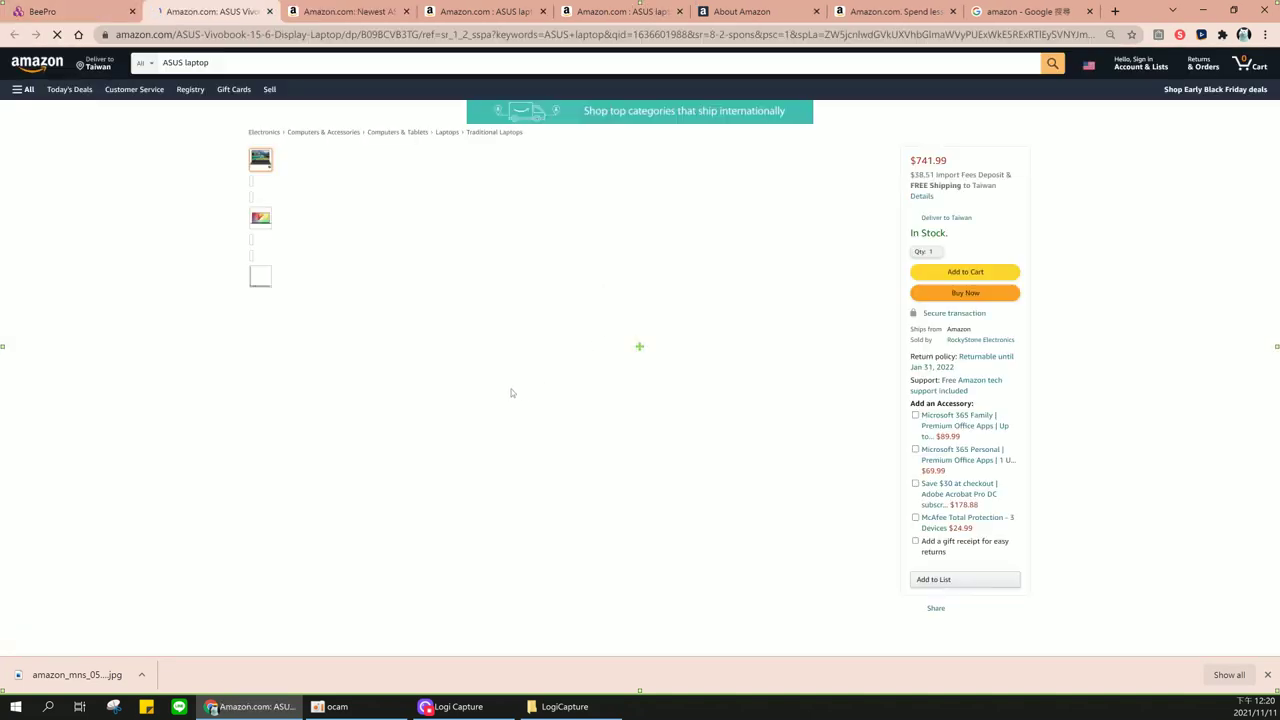
key("ctrl+shift+Tab")
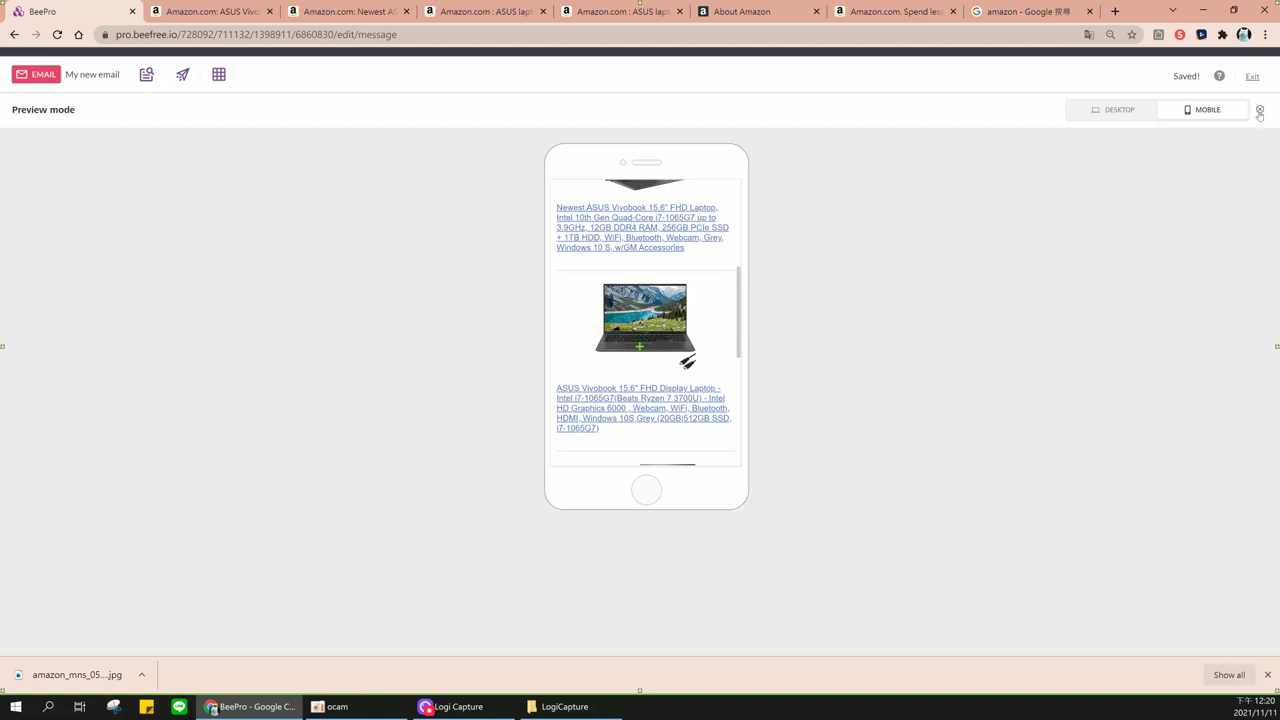
Leave the preview and the editor, rename the email as Promotions on Amazon, set its status to Sent and save the details
left_click(1260, 110)
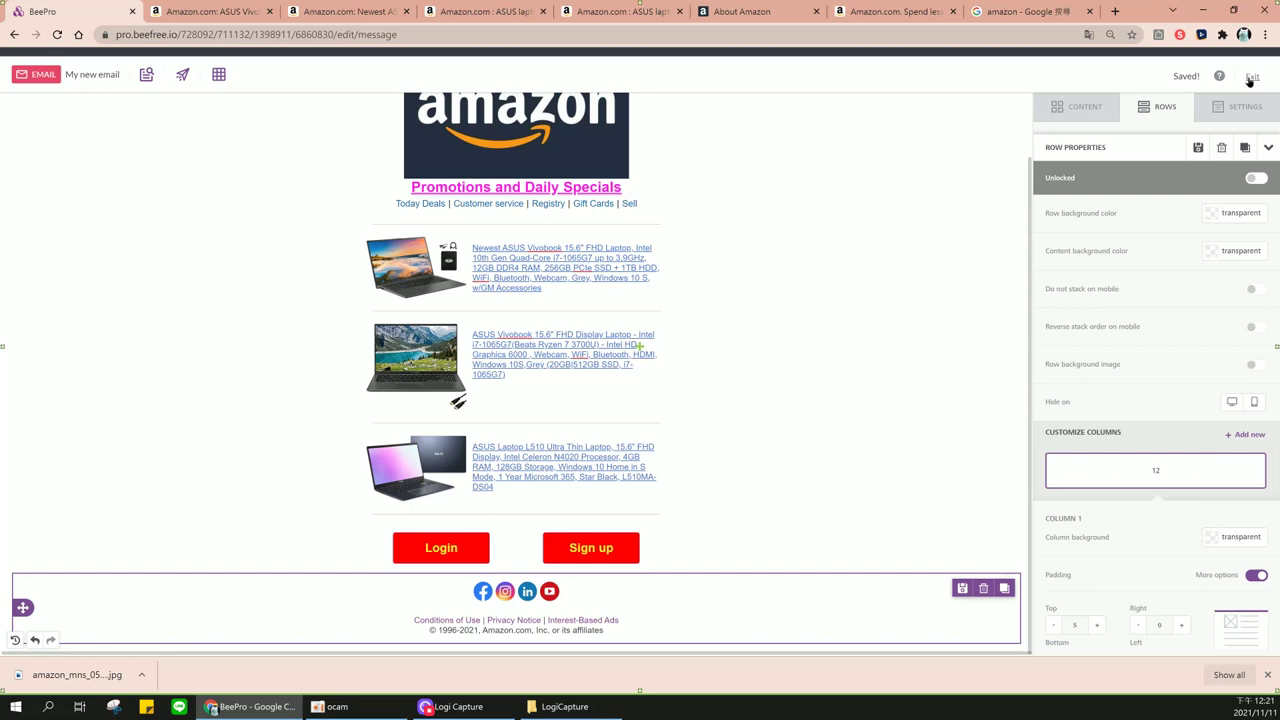
left_click(1250, 78)
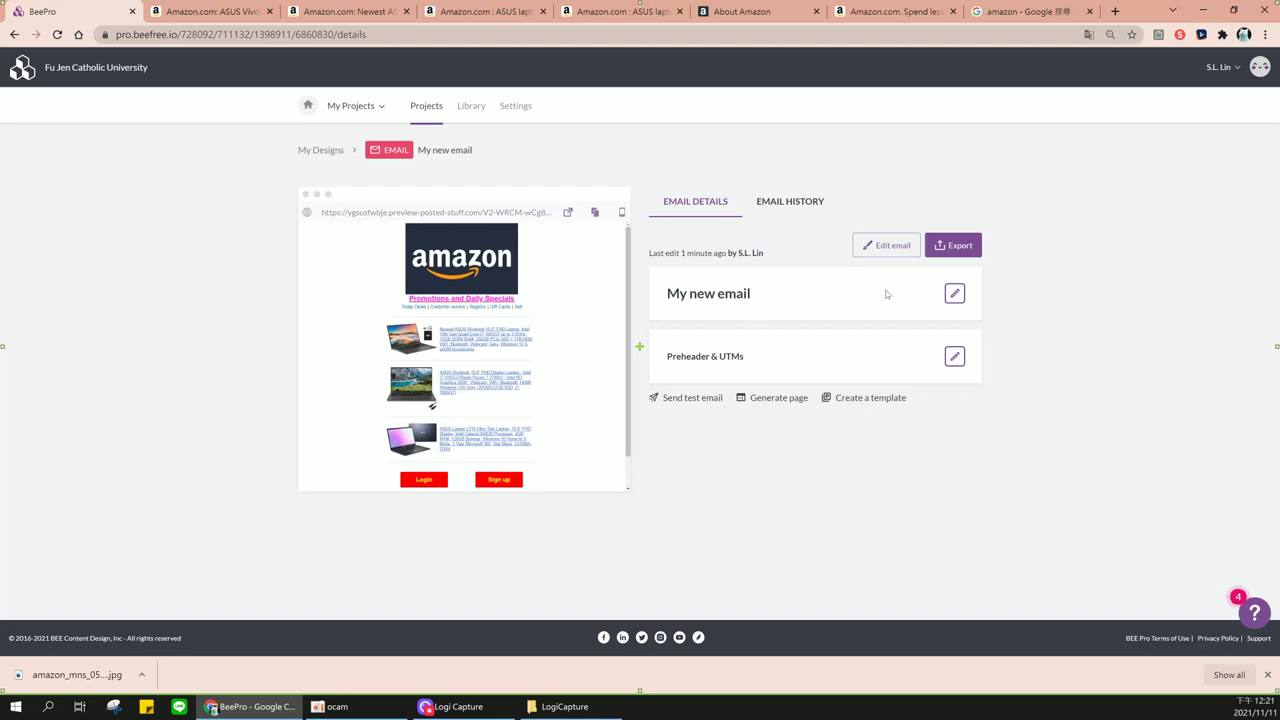
left_click(954, 294)
left_click_drag(803, 283, 666, 286)
type("P")
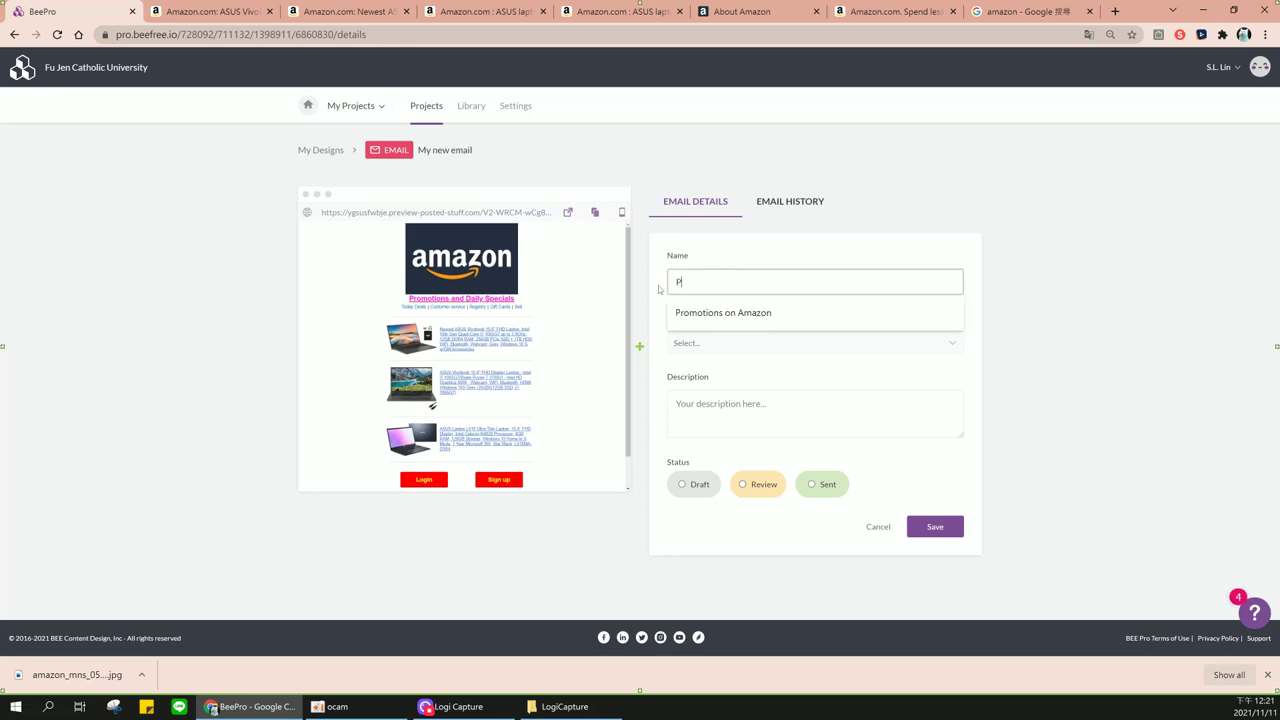
type("rom")
left_click(721, 312)
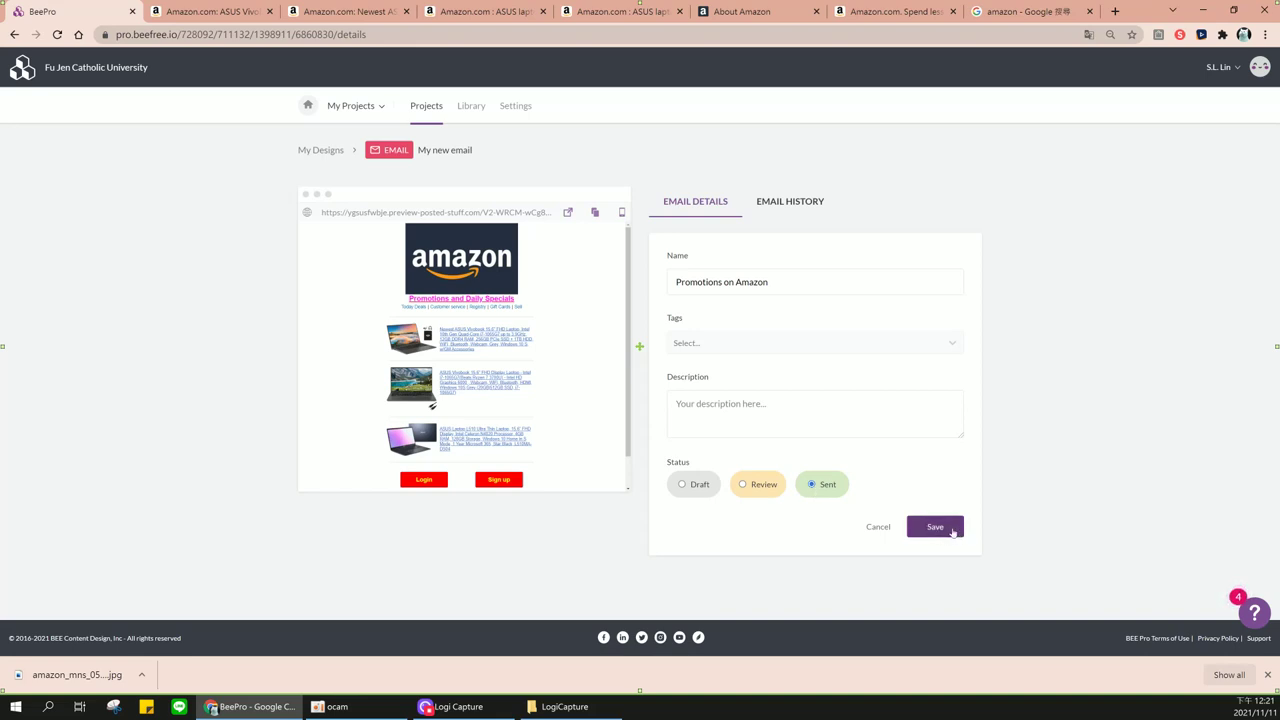
left_click(935, 527)
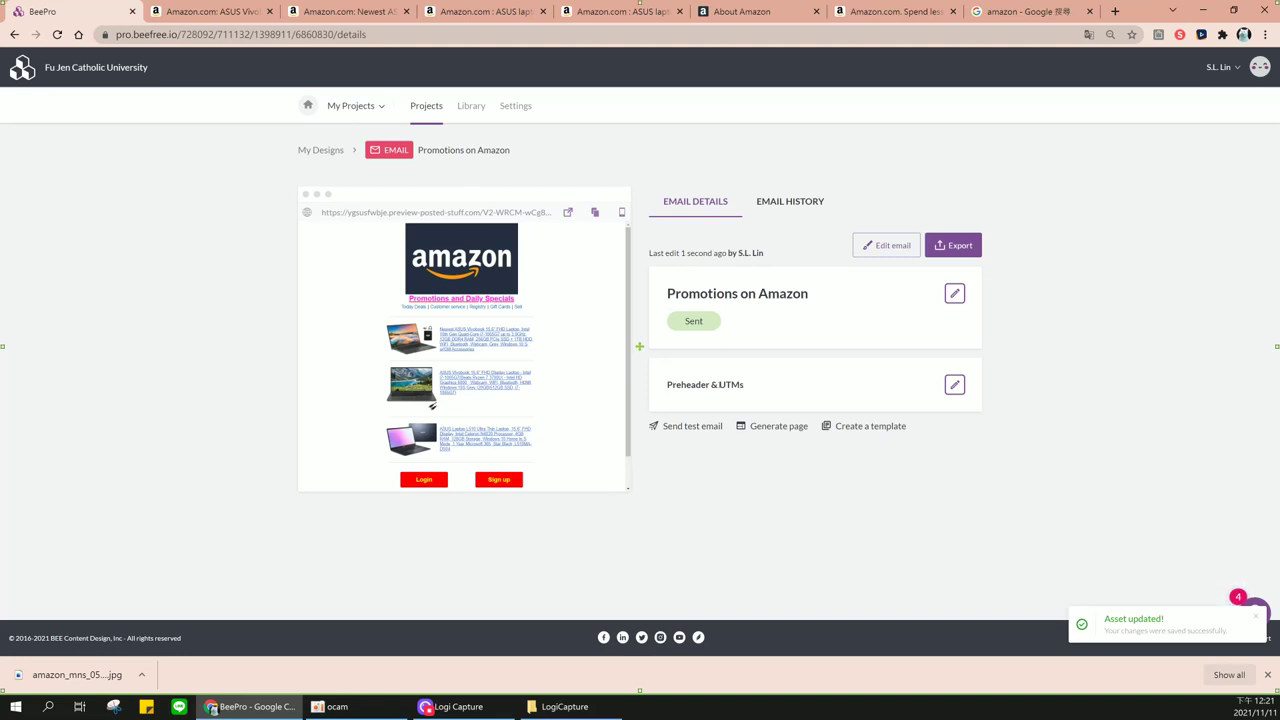
Set the email's preheader to "Last 7 days!" and save it
left_click(955, 385)
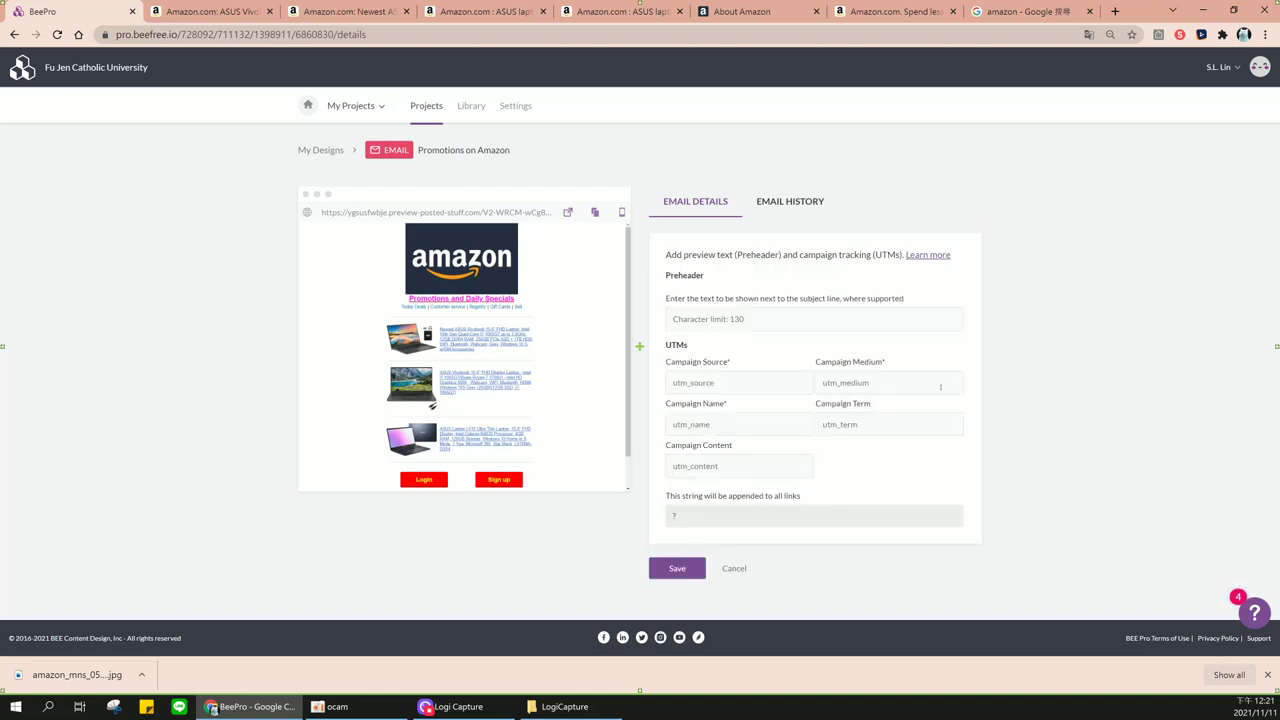
left_click(778, 322)
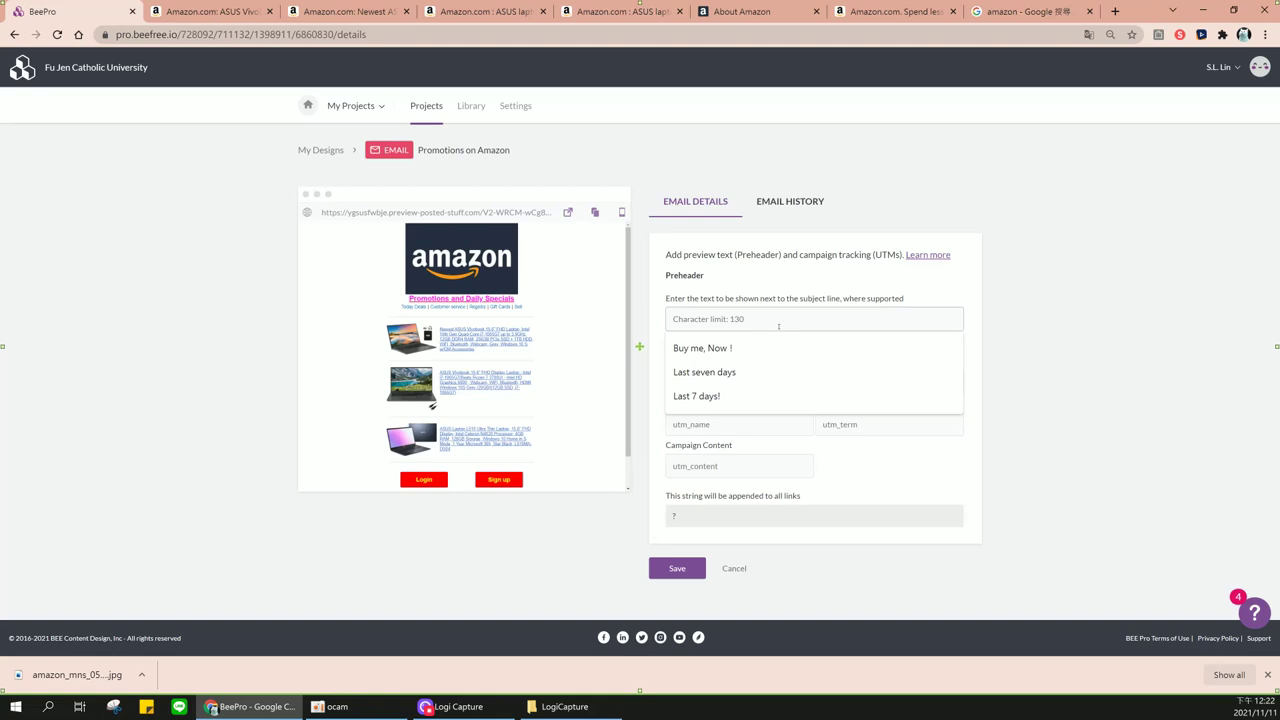
left_click(712, 398)
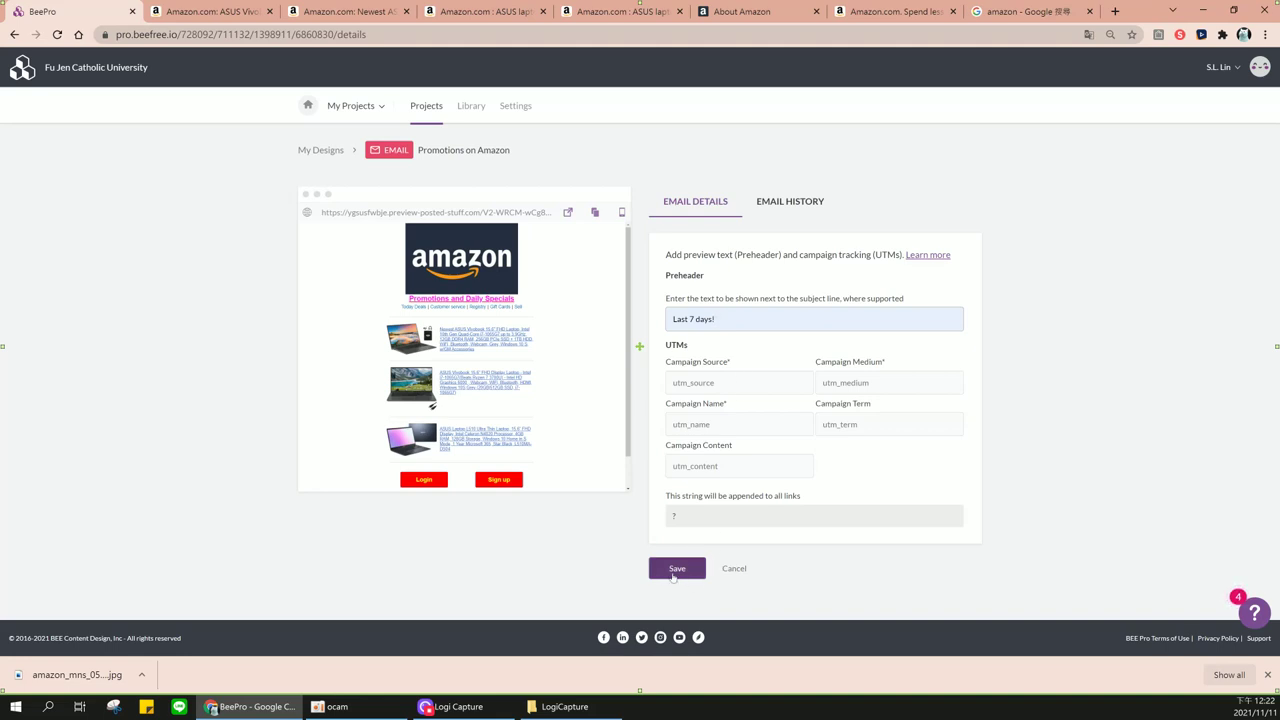
left_click(676, 569)
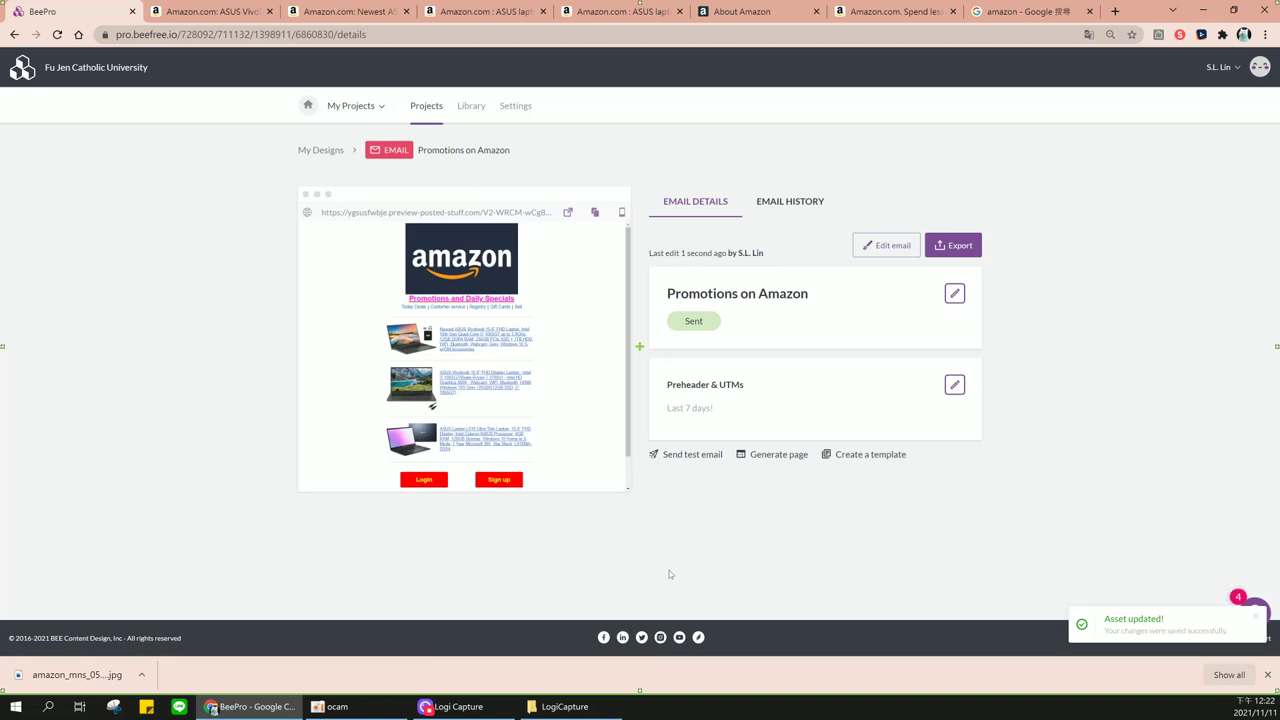
Export the email to Gmail through the sending-system option and create a draft there
left_click(958, 250)
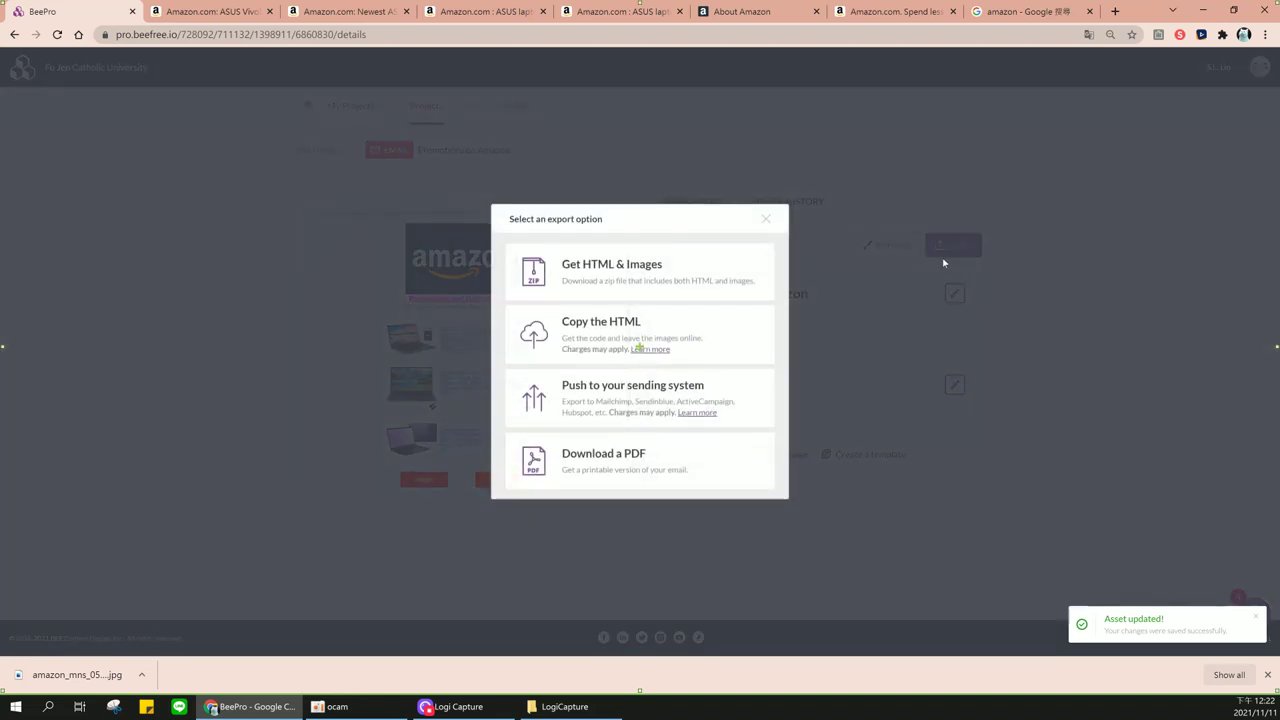
left_click(620, 400)
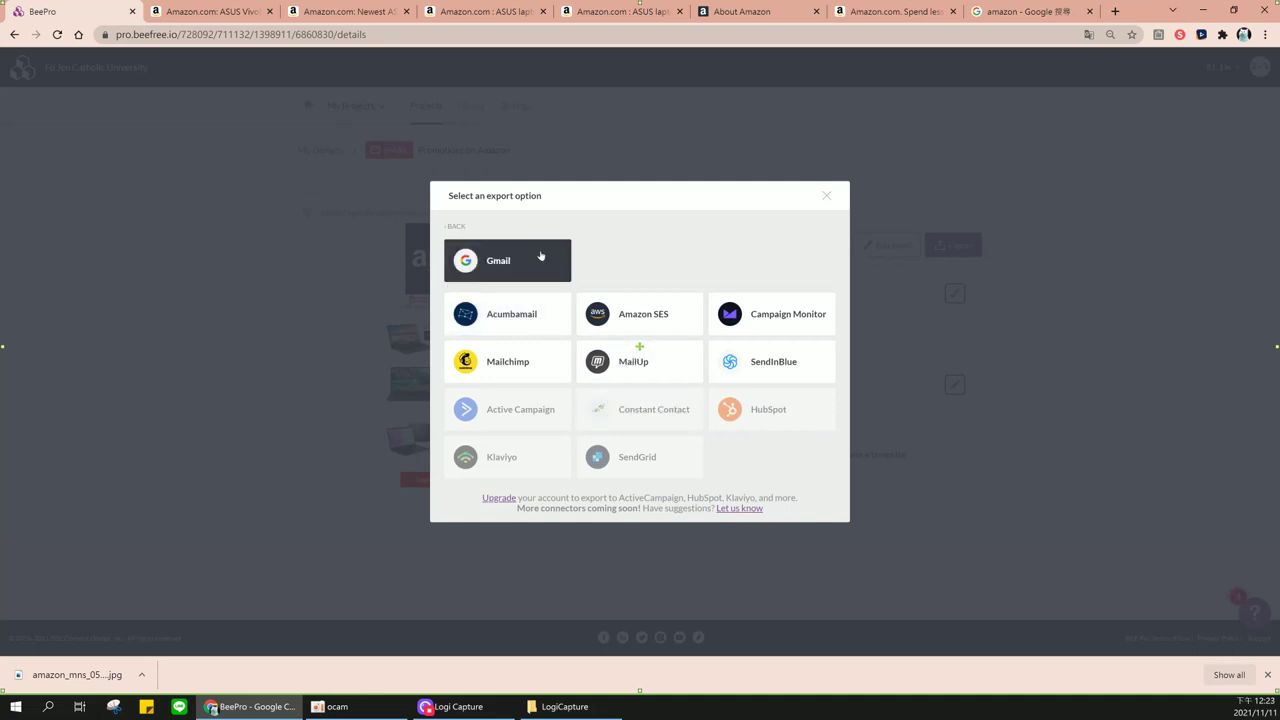
left_click(519, 270)
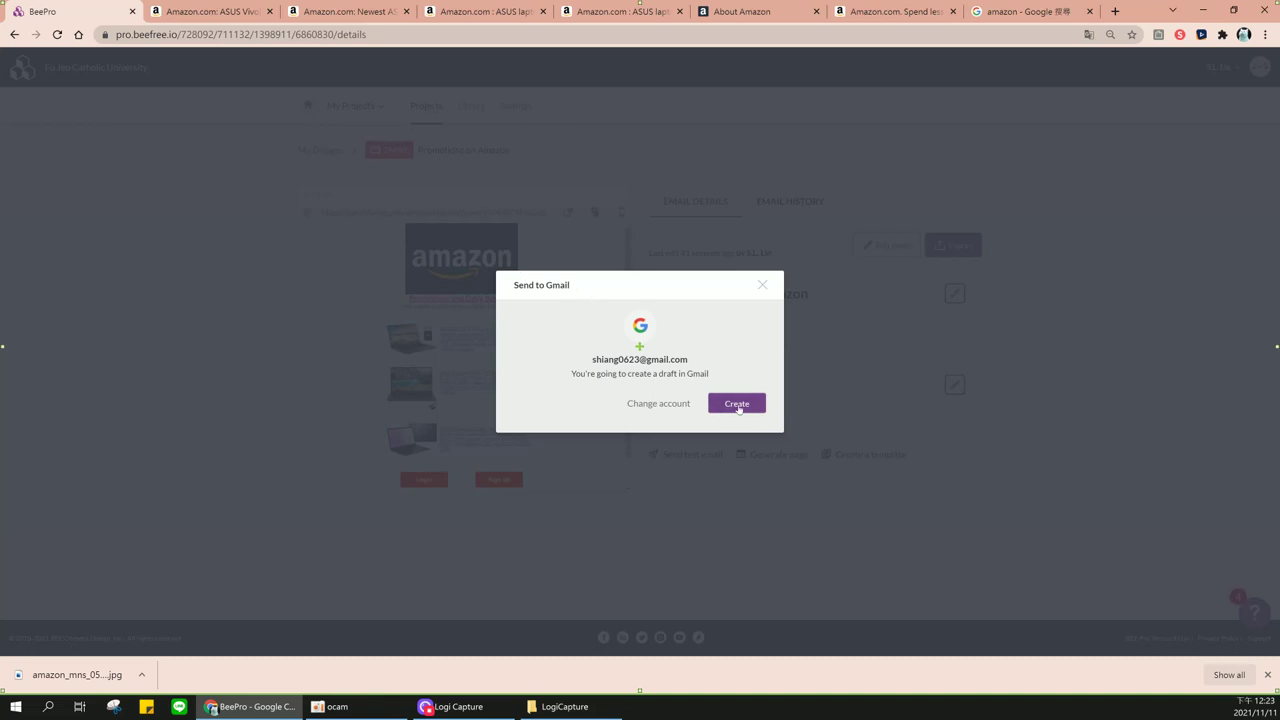
left_click(737, 405)
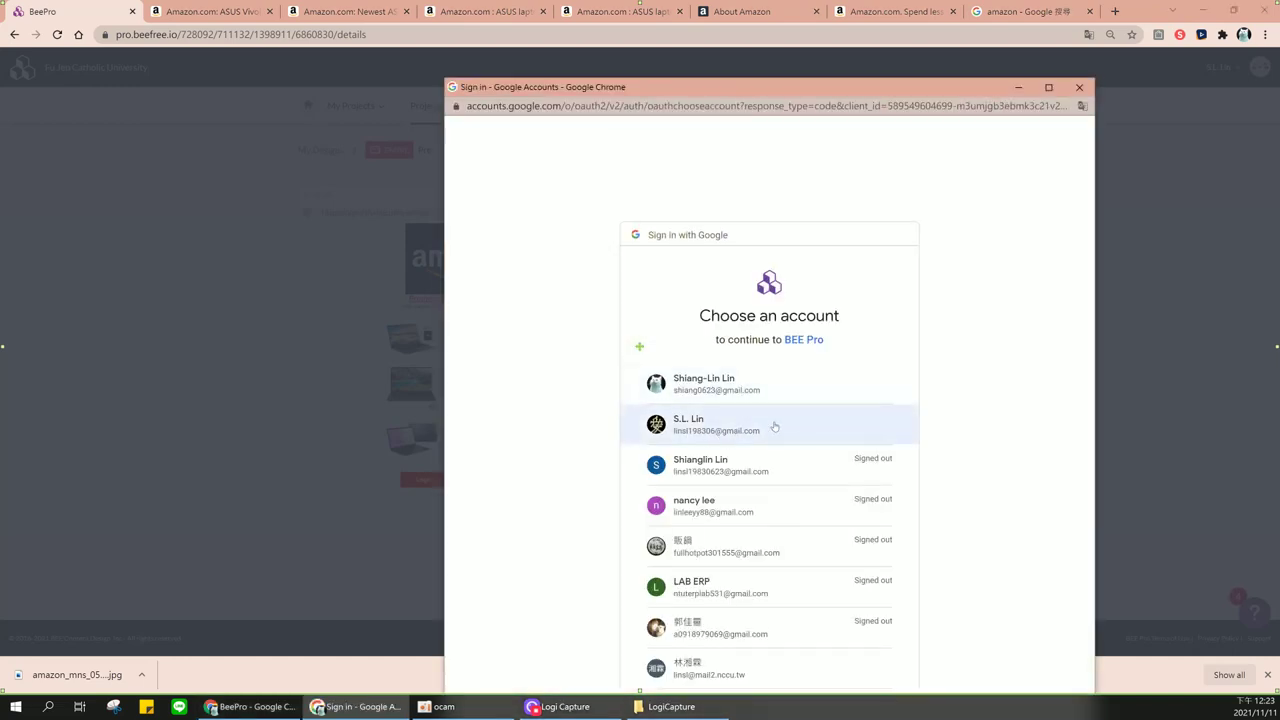
Try to authorize BEE Pro with the second listed Google account, continuing through the consent page, and close the sign-in window
left_click(724, 431)
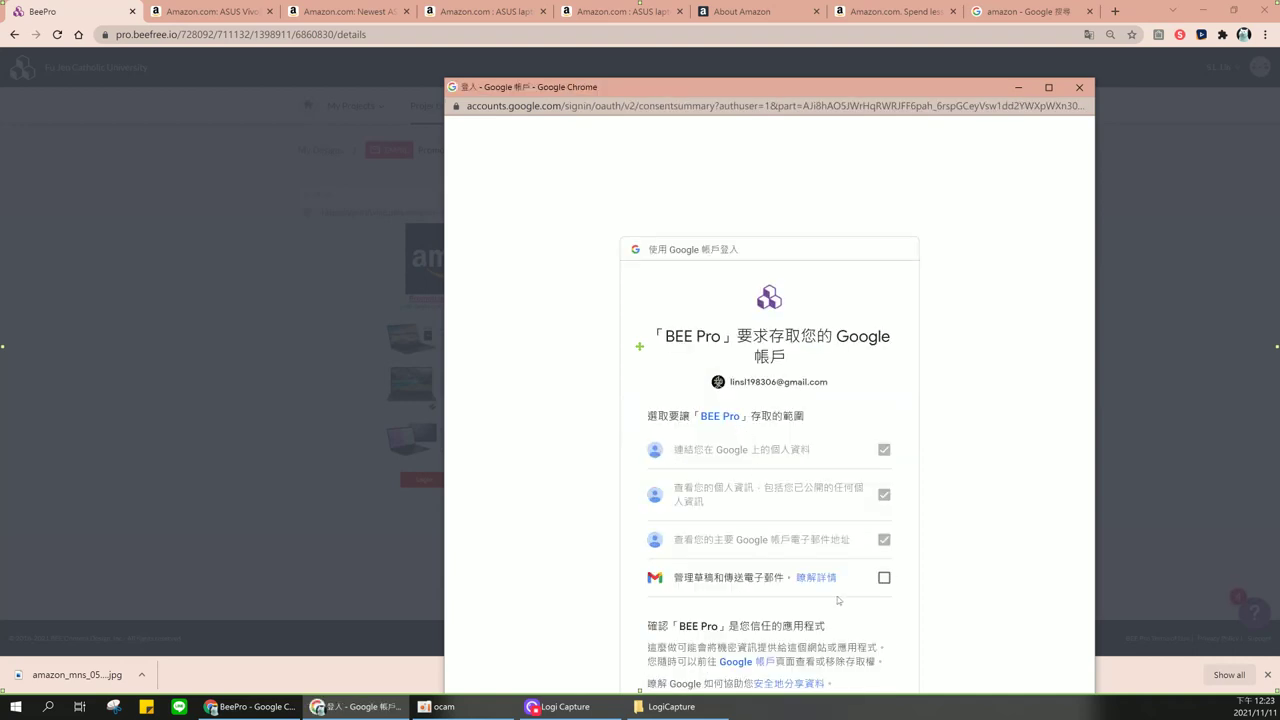
left_click_drag(948, 97, 960, 8)
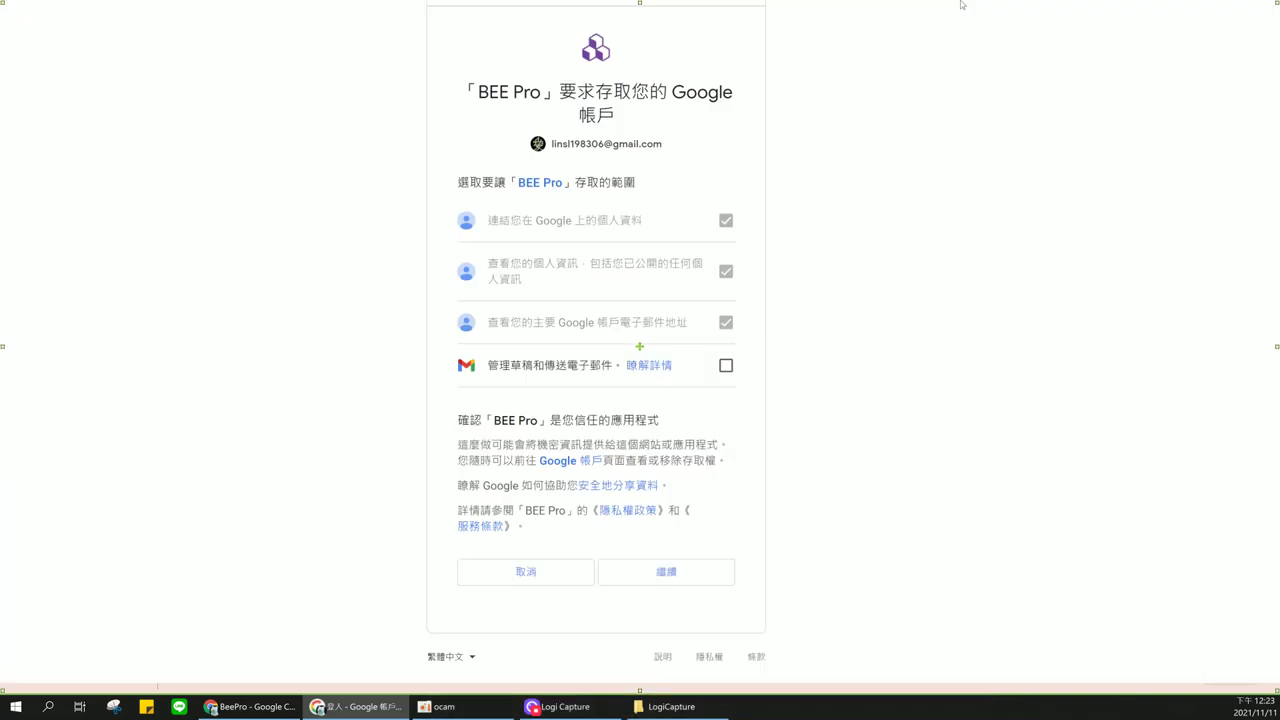
left_click(699, 594)
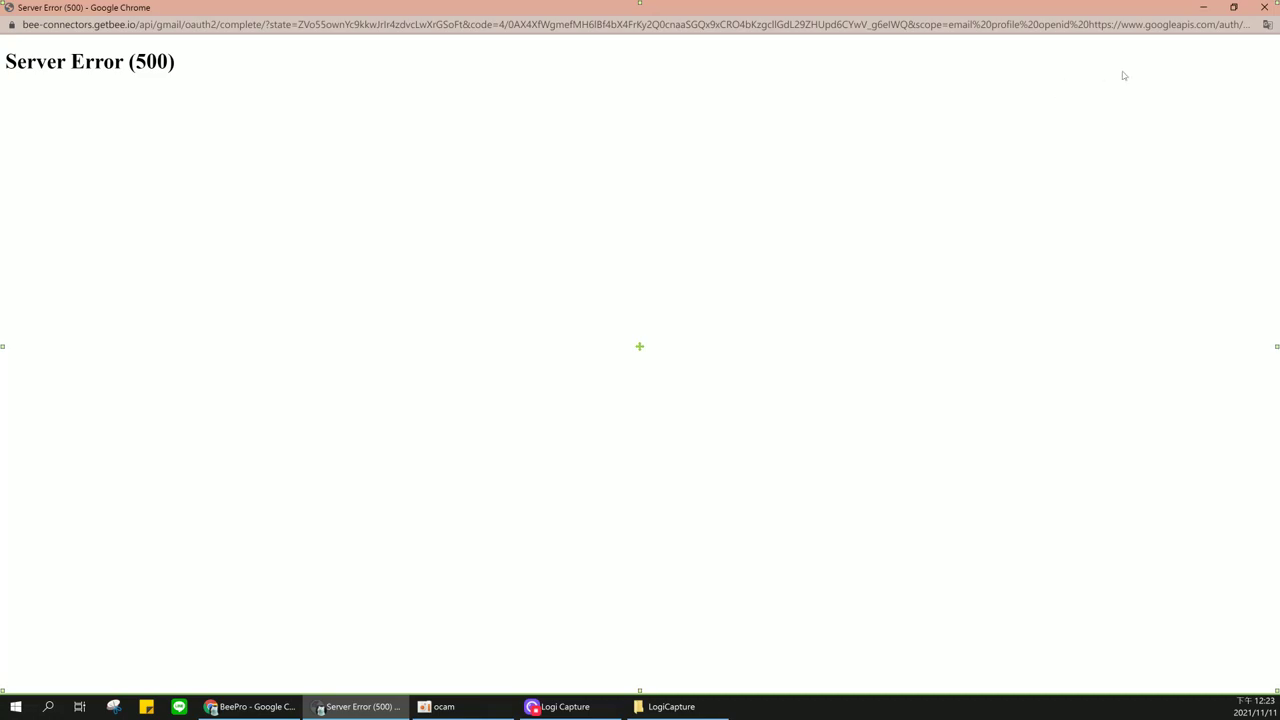
left_click(1264, 7)
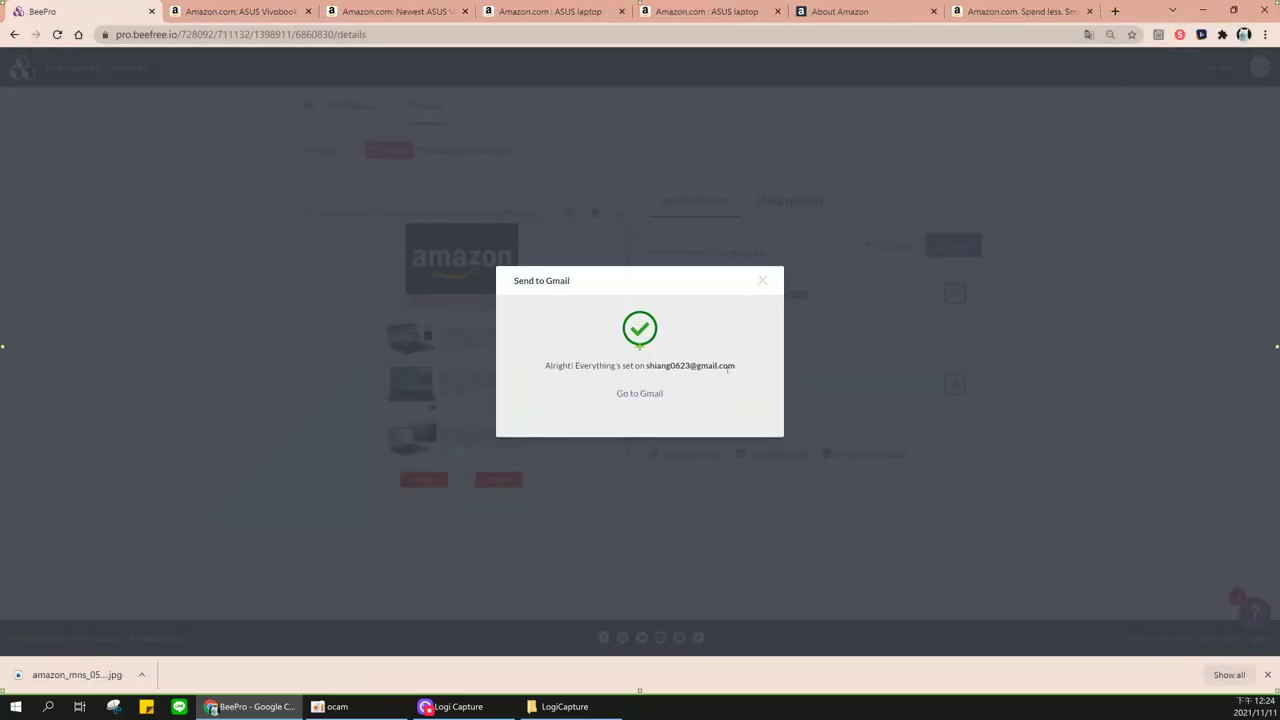
Open the exported draft in Gmail and look through its content from logo to footer
left_click(652, 396)
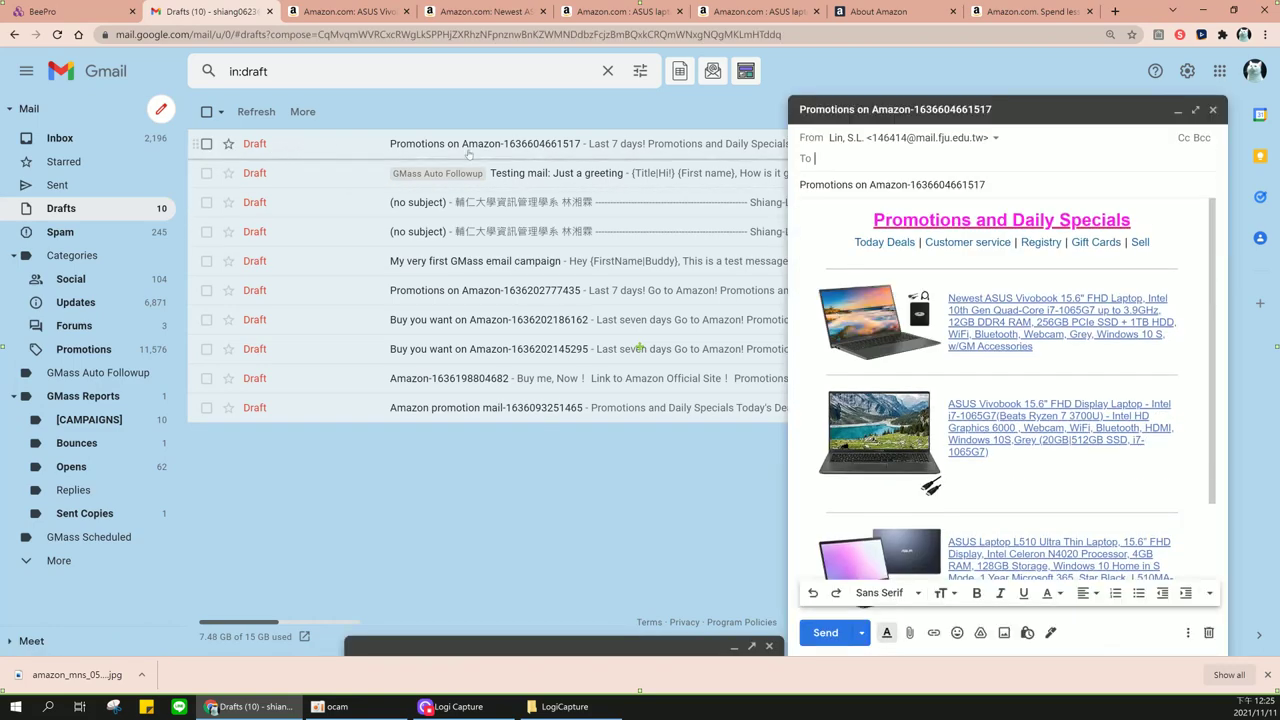
scroll(968, 395, "down", 10)
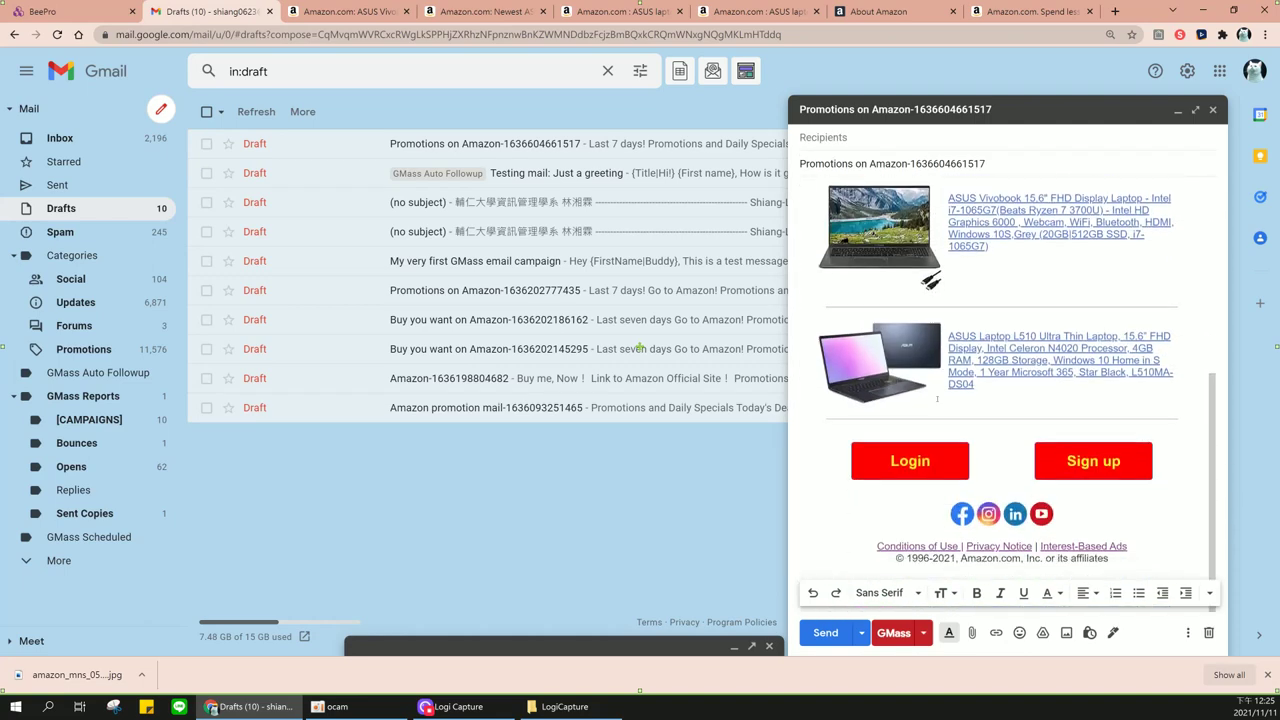
scroll(968, 395, "up", 10)
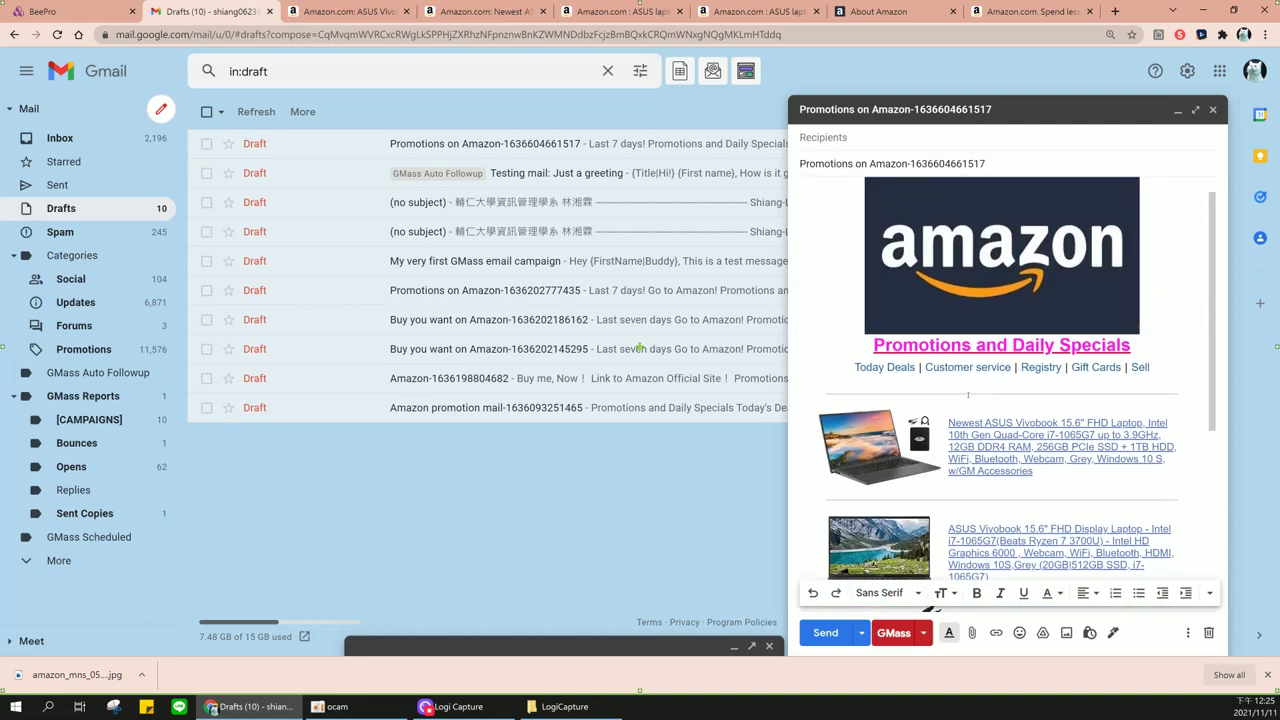
scroll(968, 395, "up", 1)
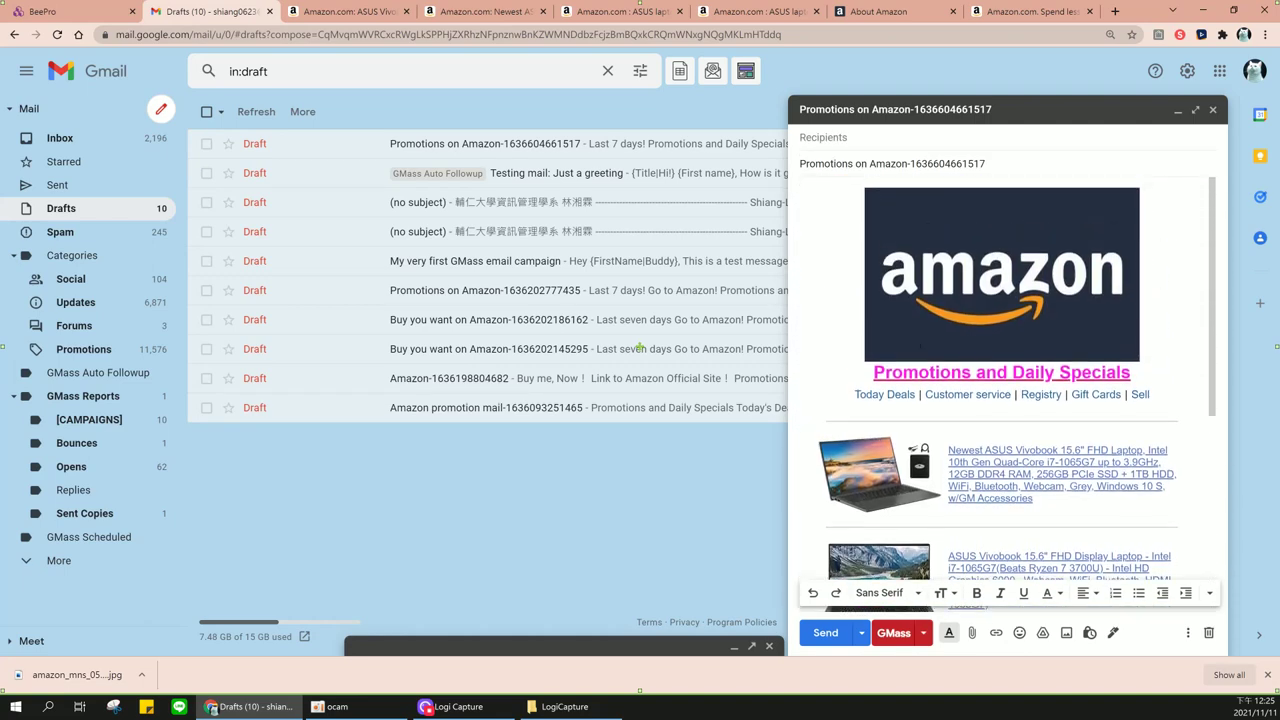
Address the draft to the sender's own Gmail address
left_click(887, 142)
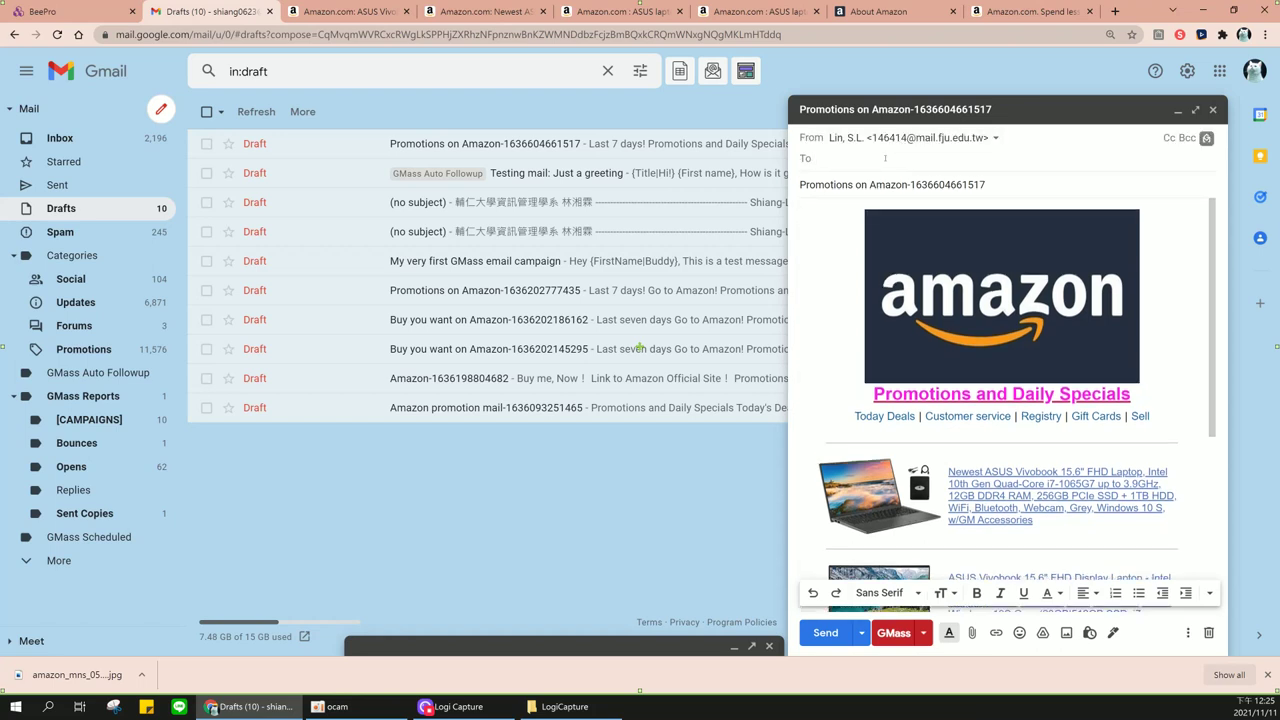
type("shina")
left_click(919, 203)
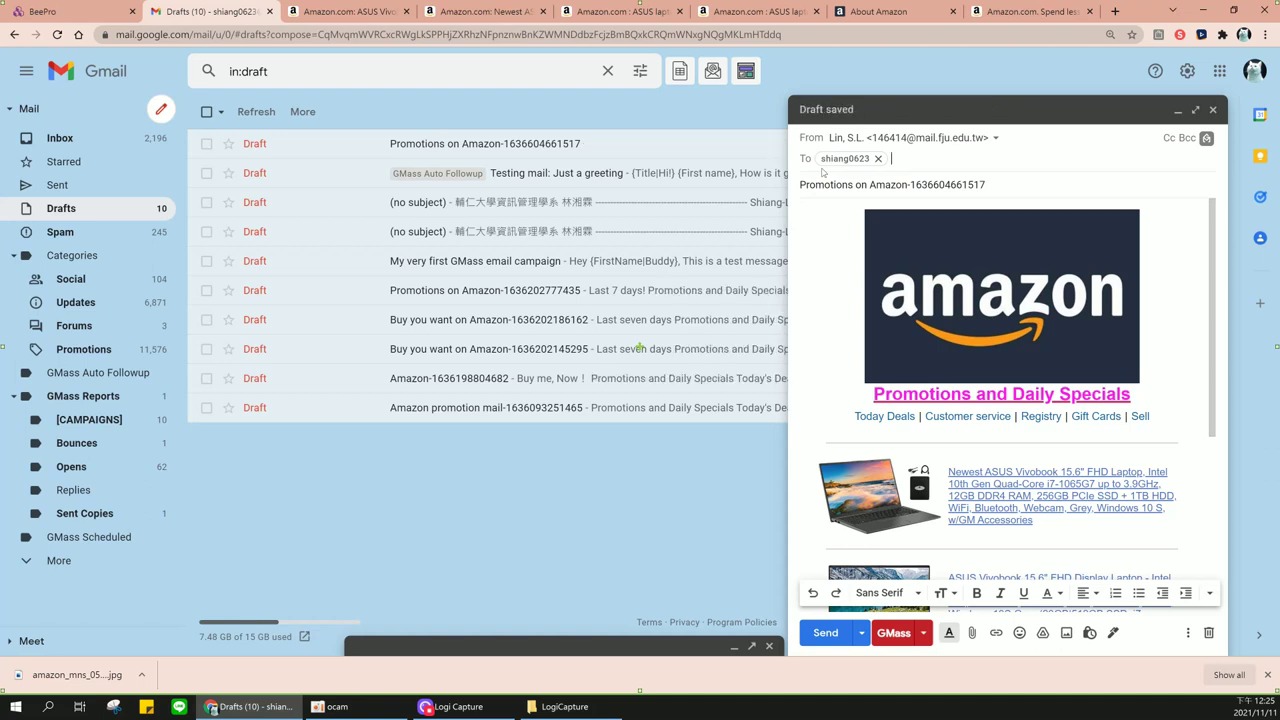
Shorten the subject to "Promotions on Amazon" by removing the trailing number, and send the email
left_click(995, 200)
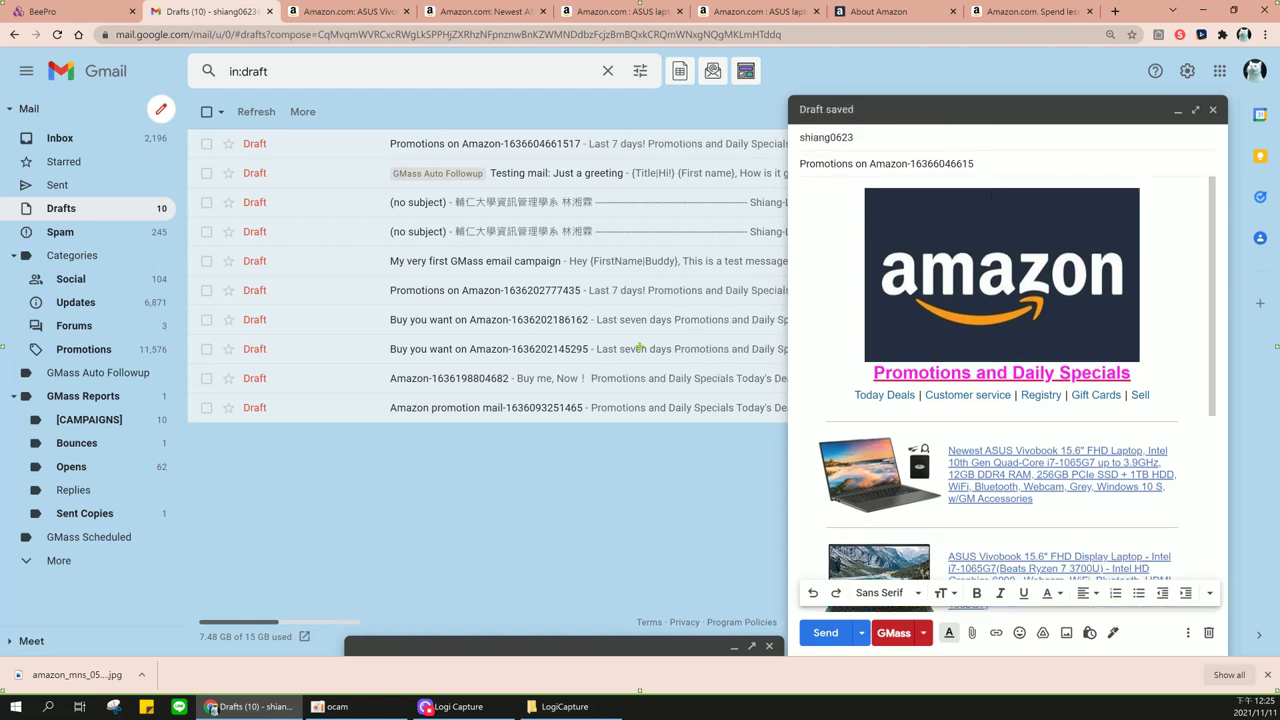
key("BackSpace")
key("BackSpace")
key("BackSpace")
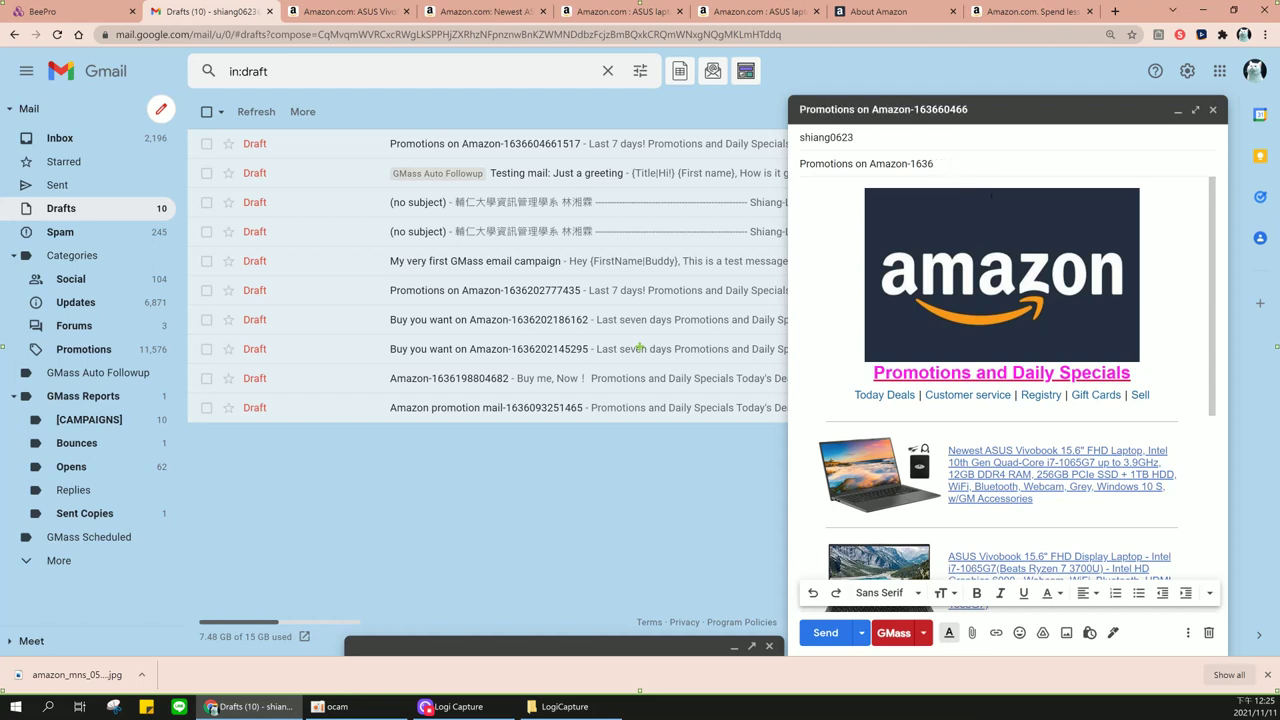
key("BackSpace")
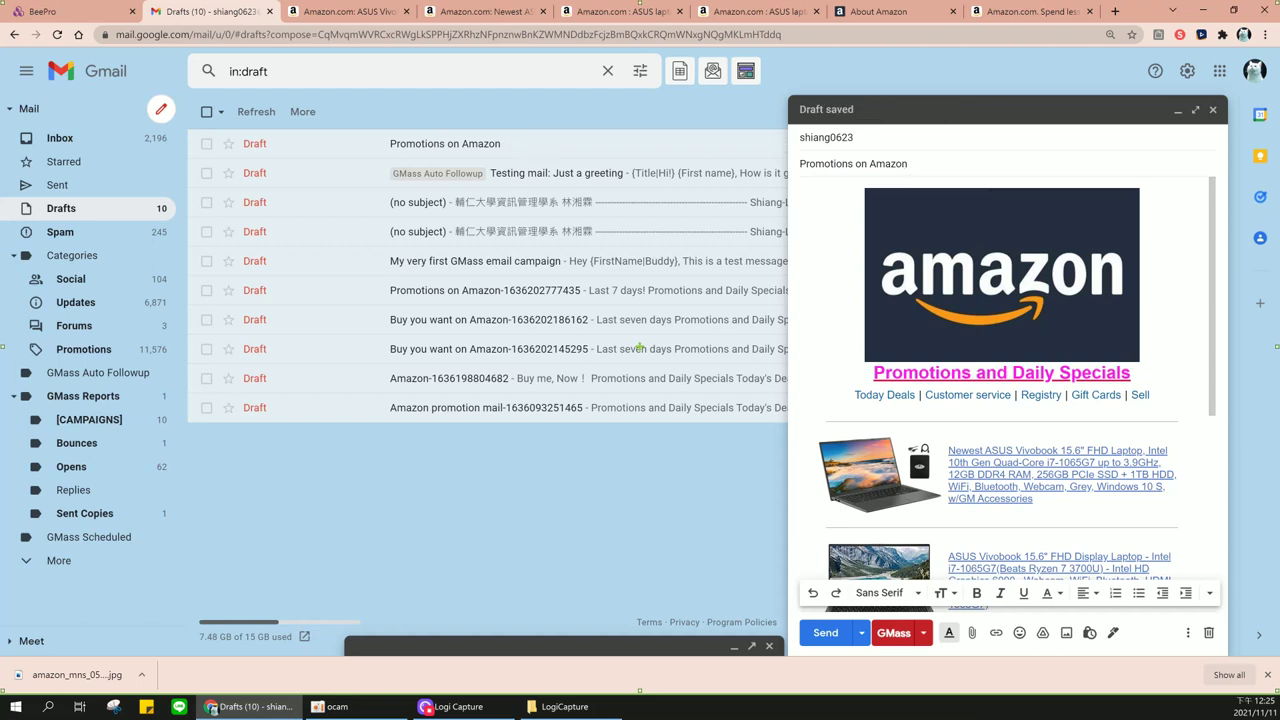
scroll(927, 411, "down", 4)
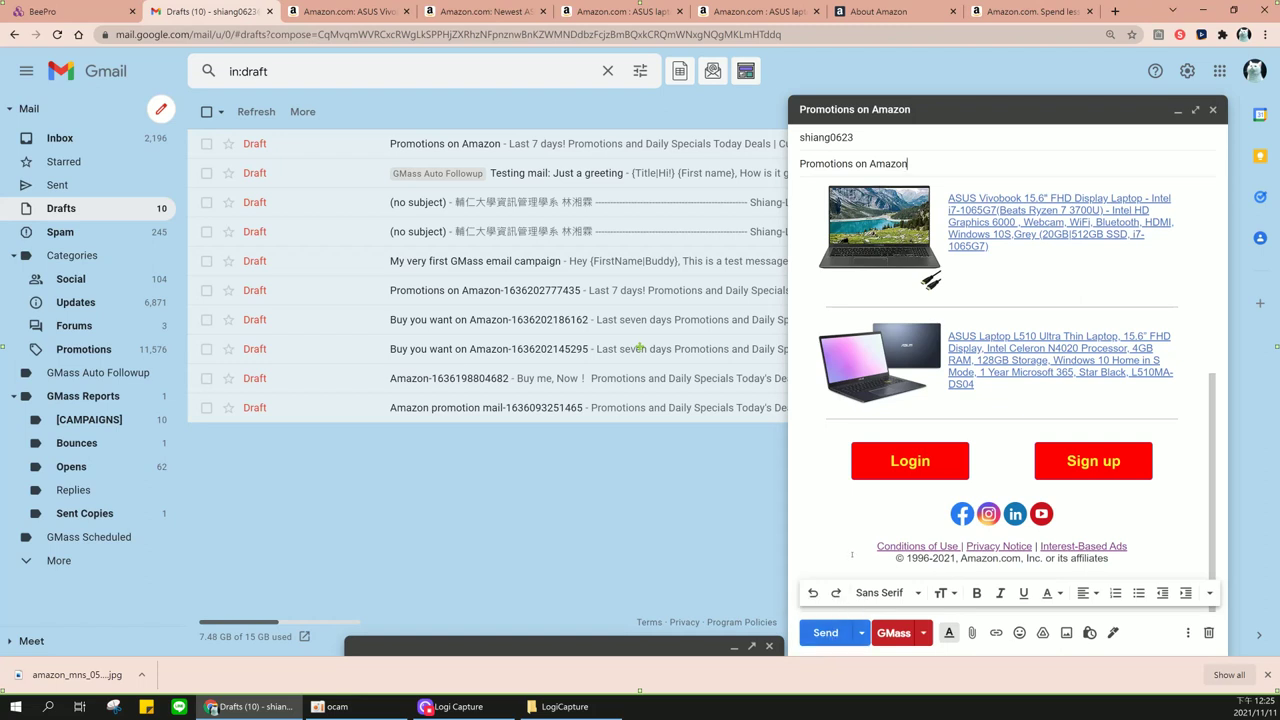
left_click(826, 633)
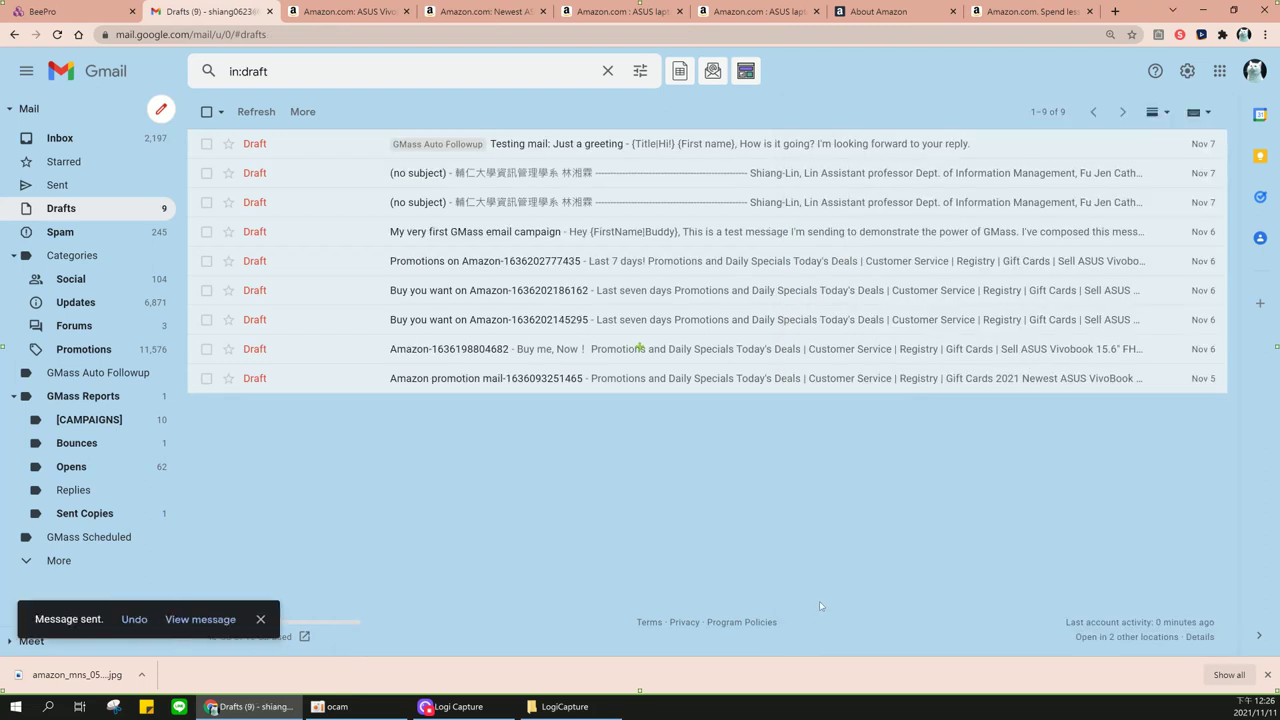
Open the Gmail inbox, then switch to BEE Pro, dismiss the export confirmation and reopen the email in the editor
left_click(123, 144)
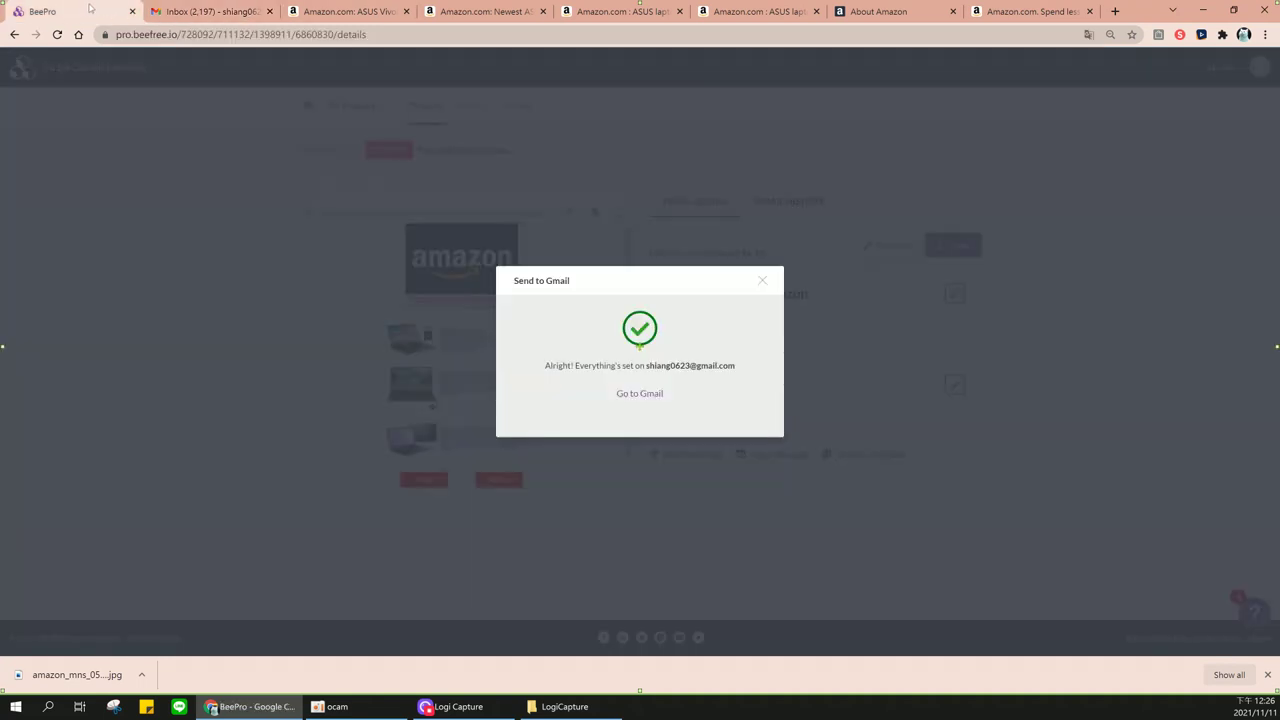
left_click(90, 10)
left_click(762, 281)
left_click(889, 246)
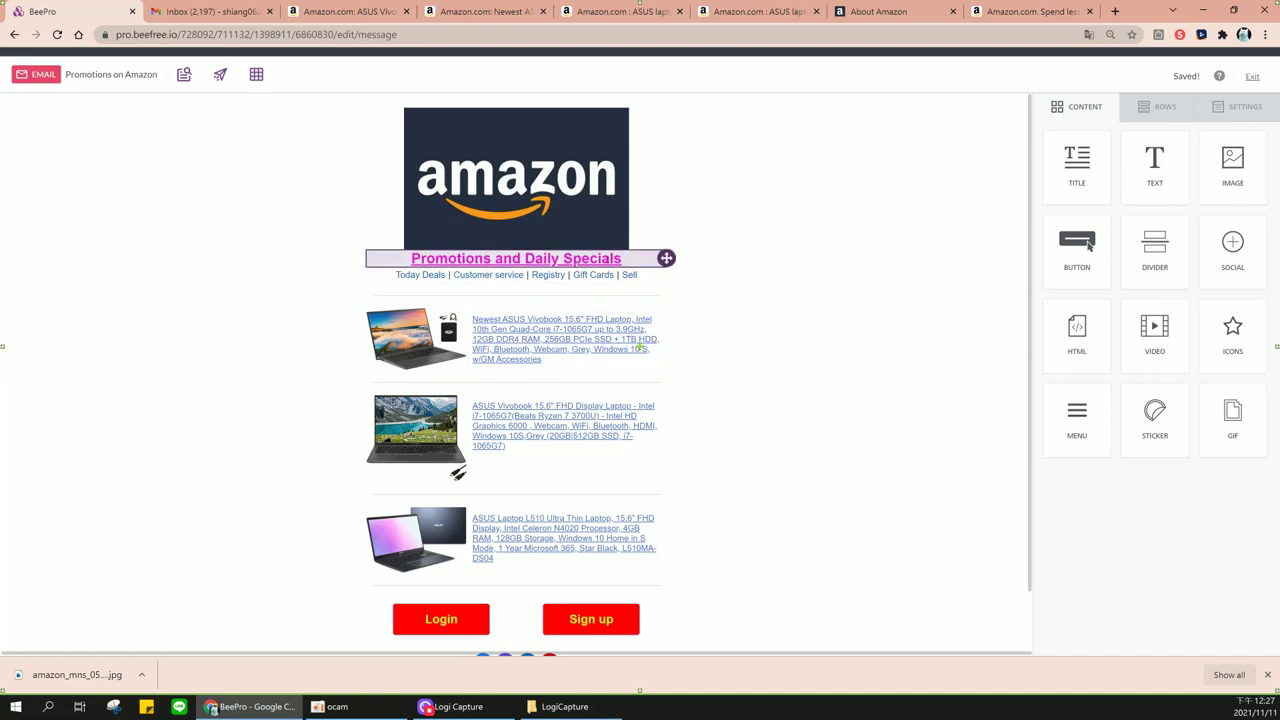
Switch to Gmail, open the received Promotions on Amazon message and look through its whole content
left_click(210, 11)
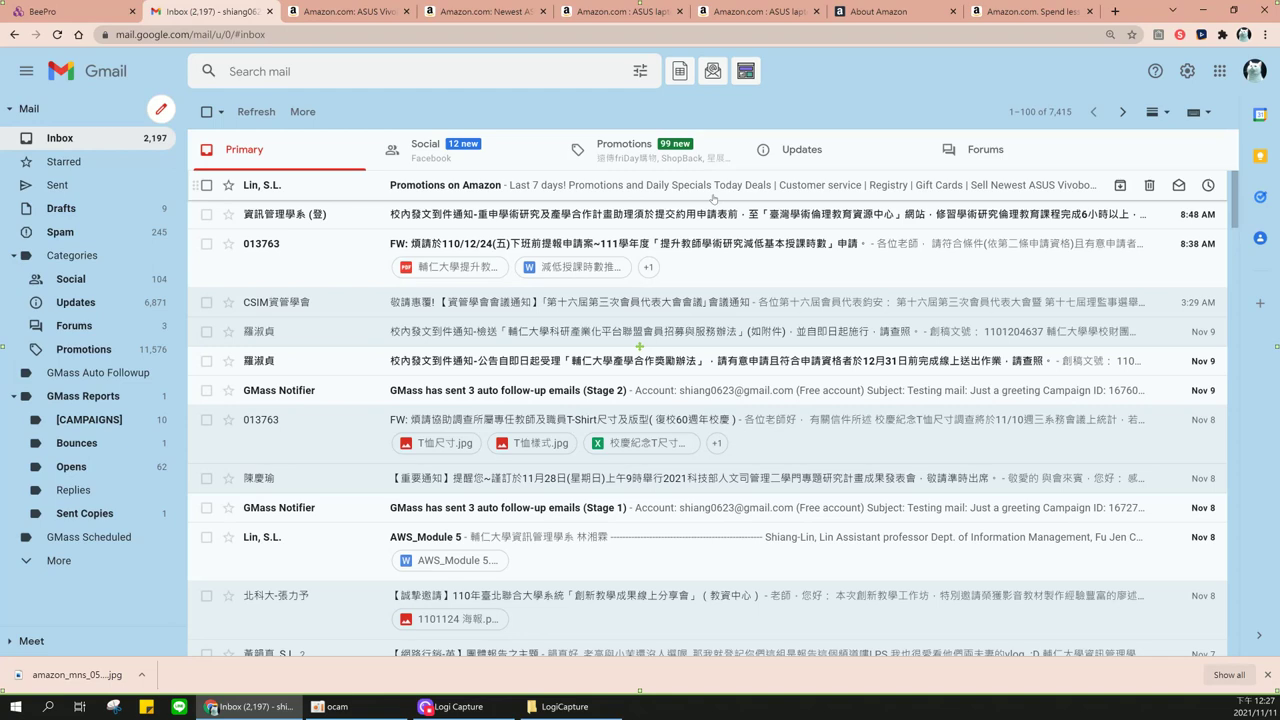
left_click(668, 186)
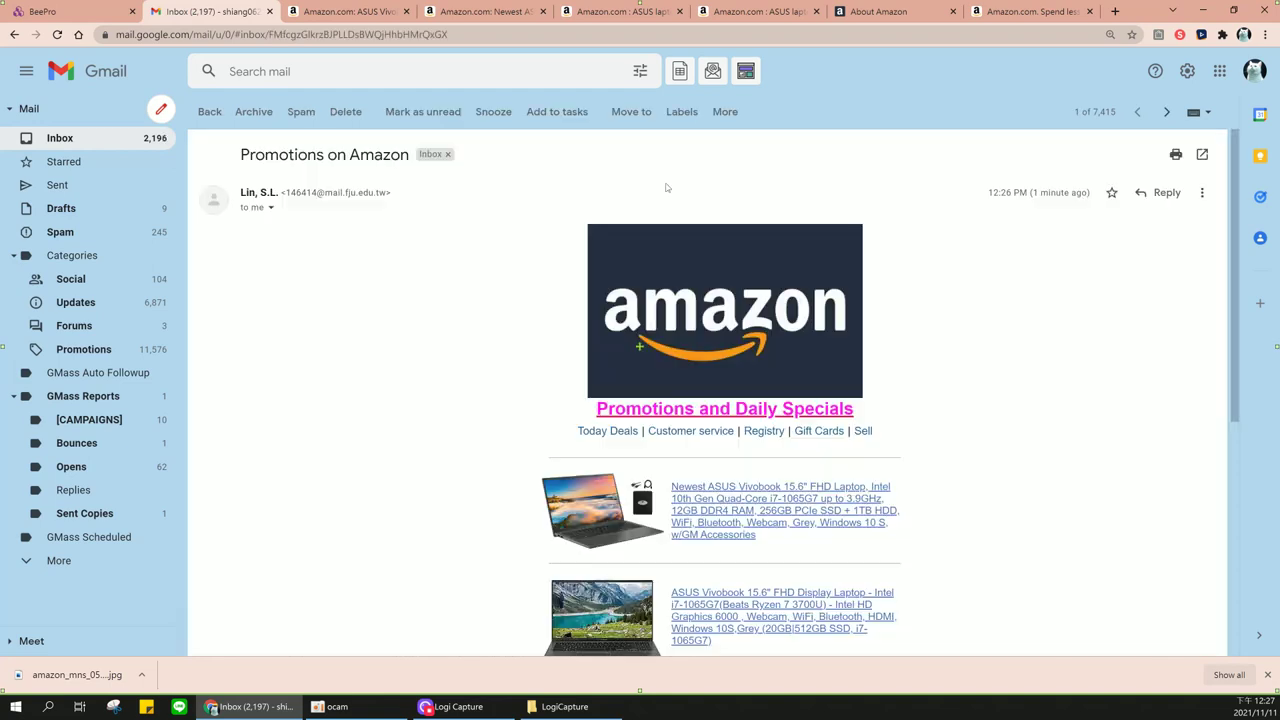
scroll(682, 300, "down", 5)
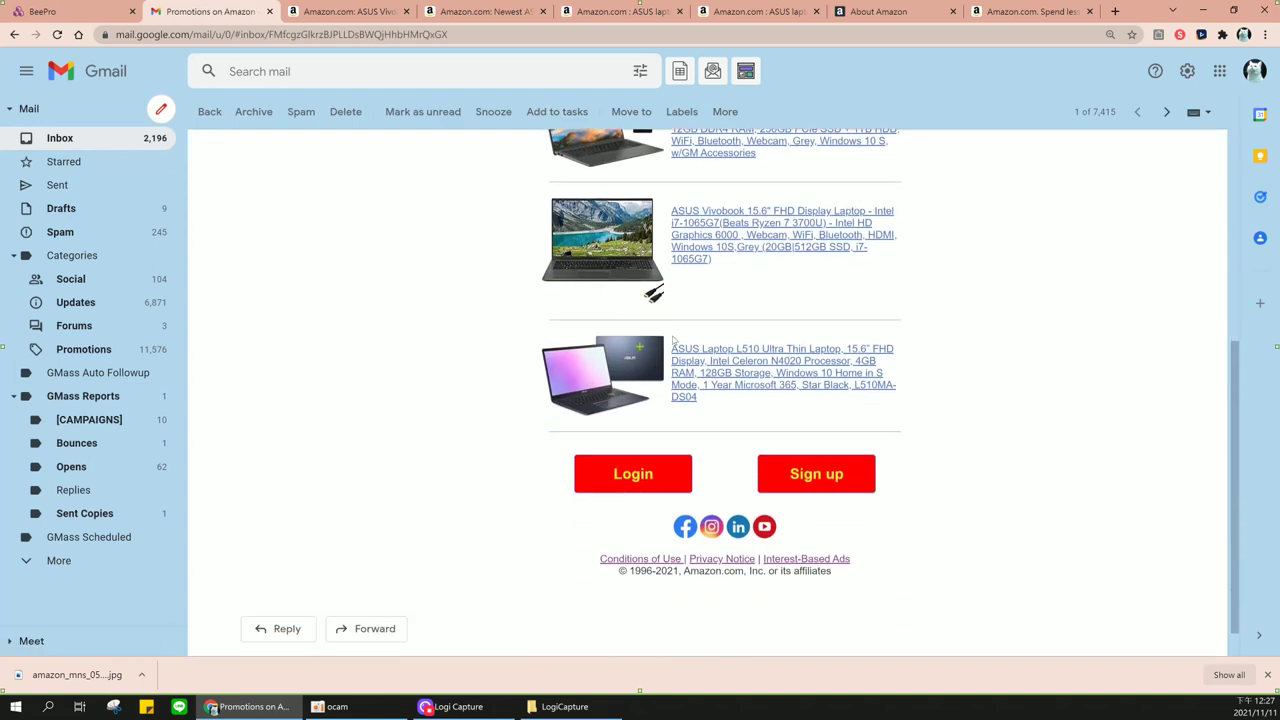
scroll(687, 368, "up", 5)
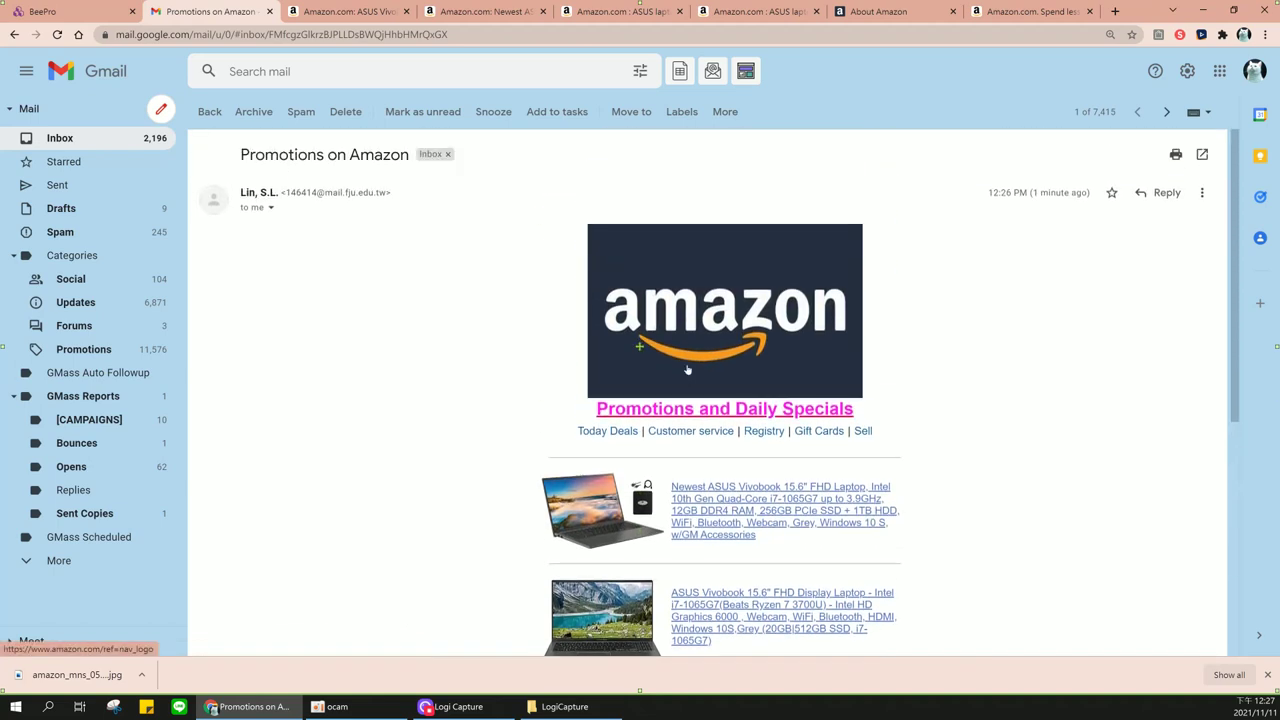
scroll(850, 460, "down", 2)
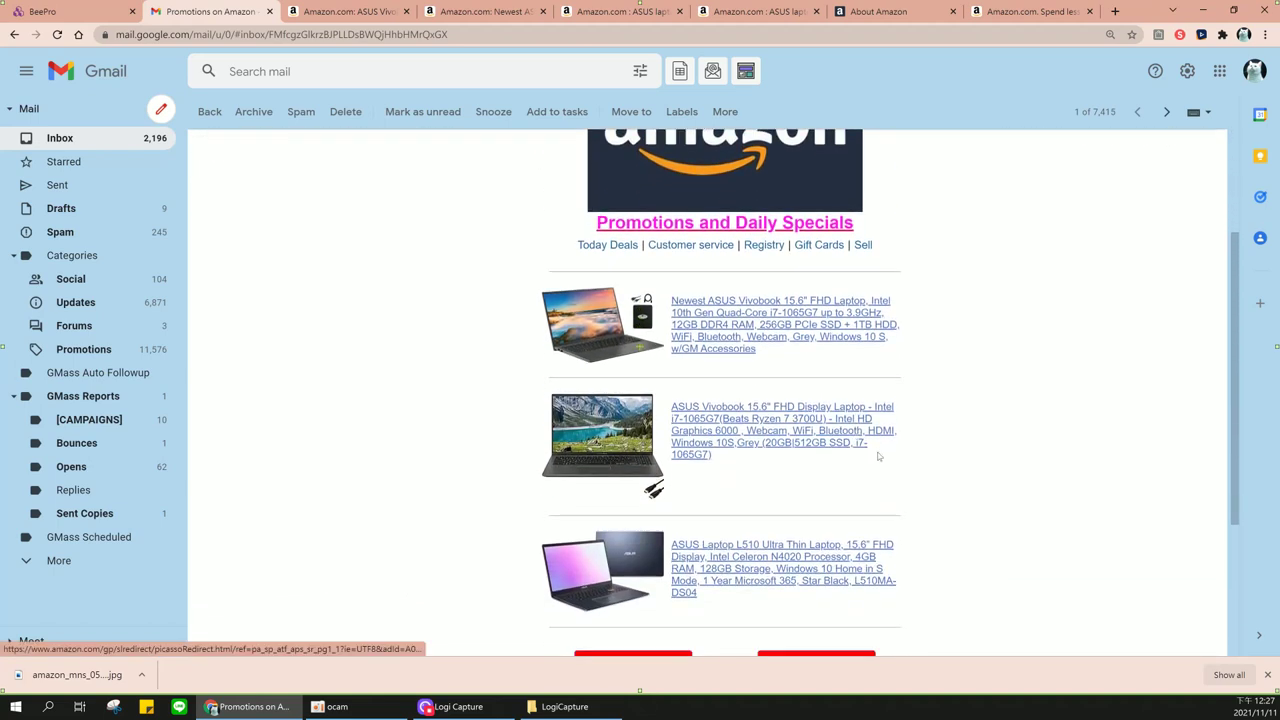
scroll(878, 456, "up", 2)
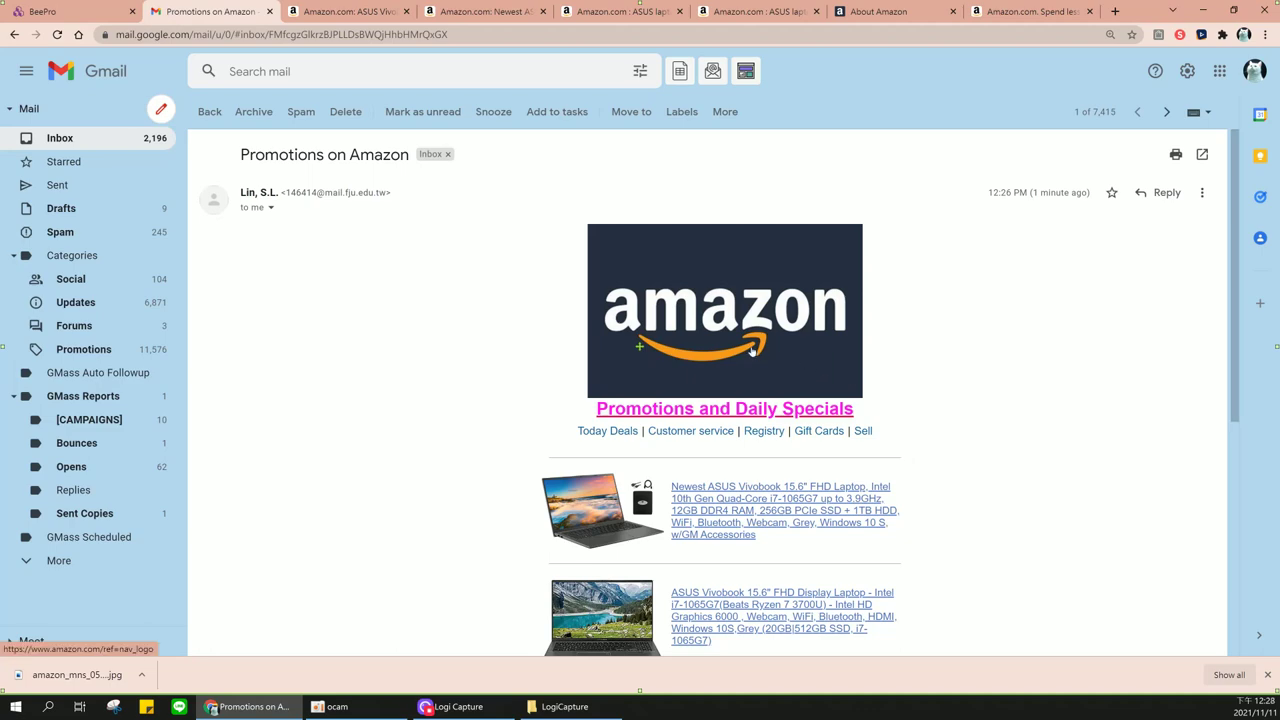
Test the links of the Amazon logo and the first laptop's image in the received email
left_click(750, 346)
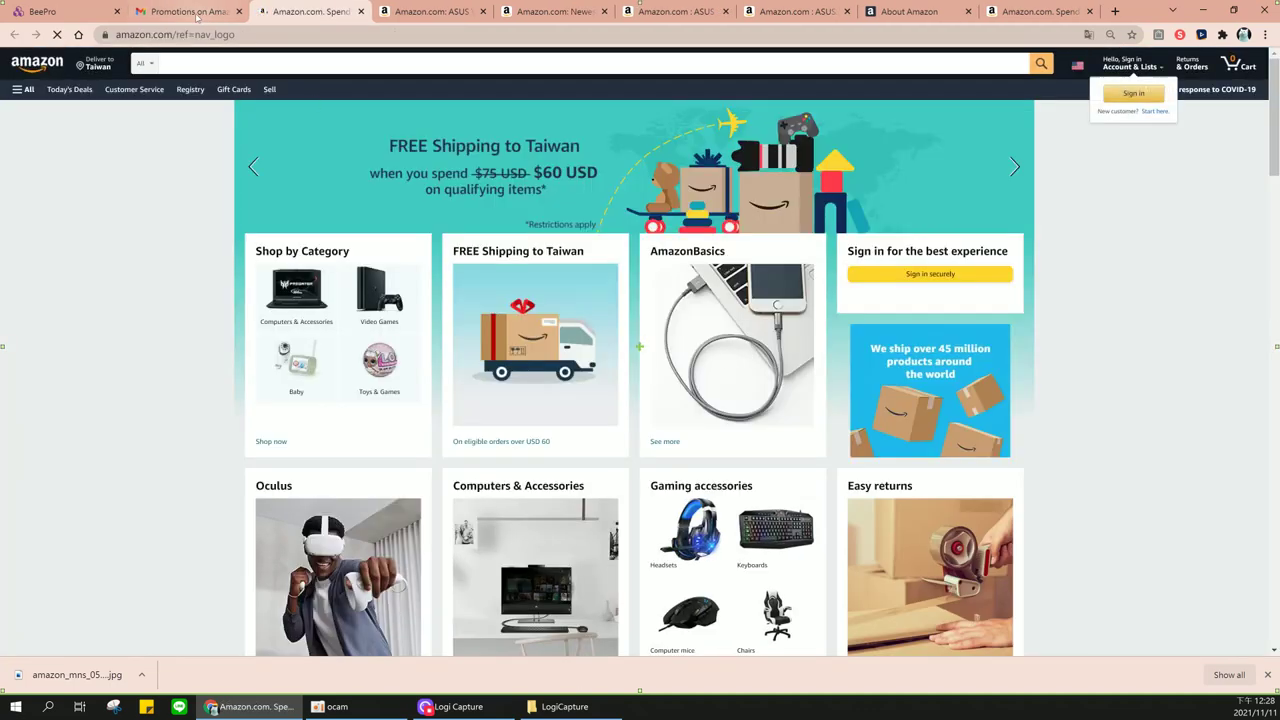
left_click(178, 11)
left_click(597, 499)
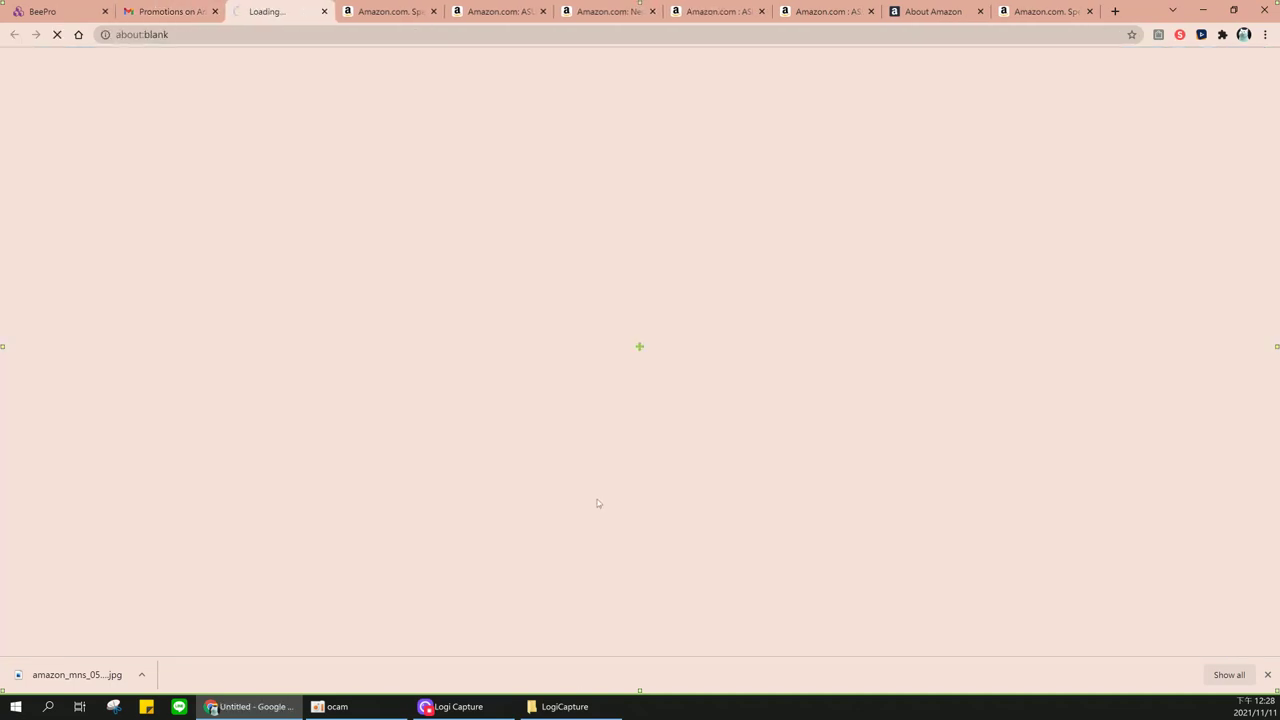